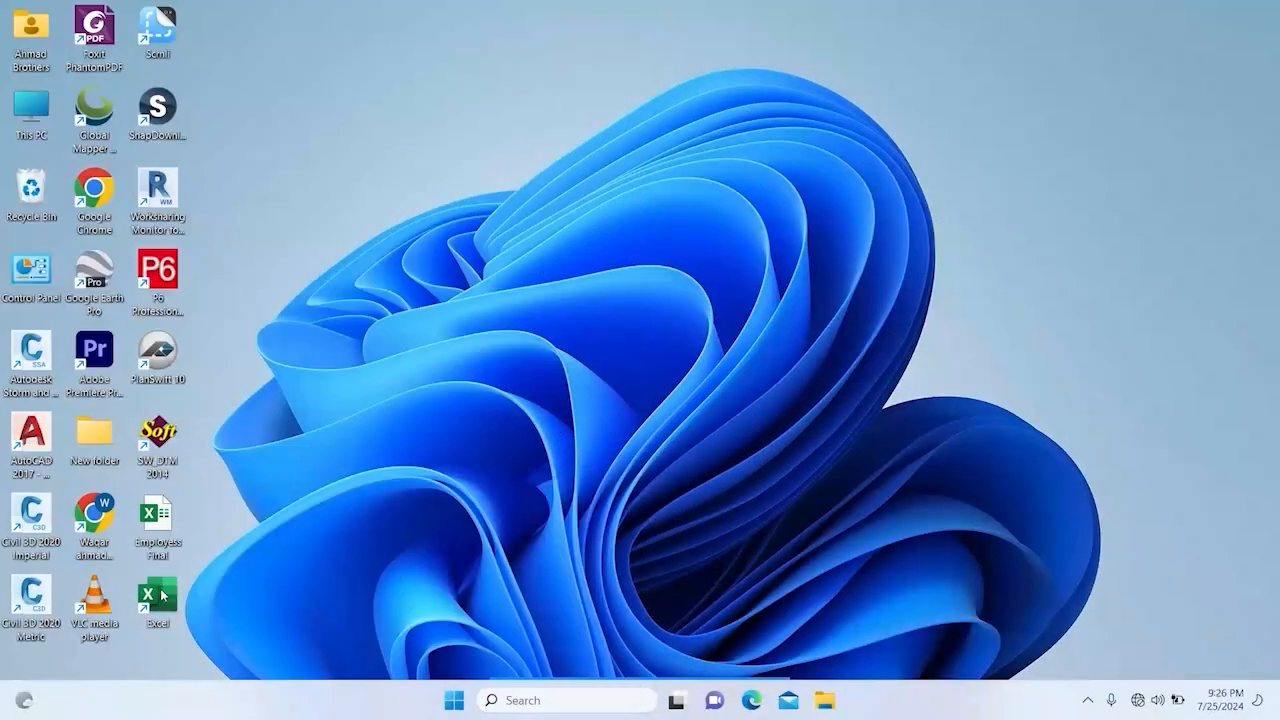
# Step: Open Excel with a blank workbook and add seven more worksheets, up to Sheet8
pyautogui.doubleClick(160, 595)
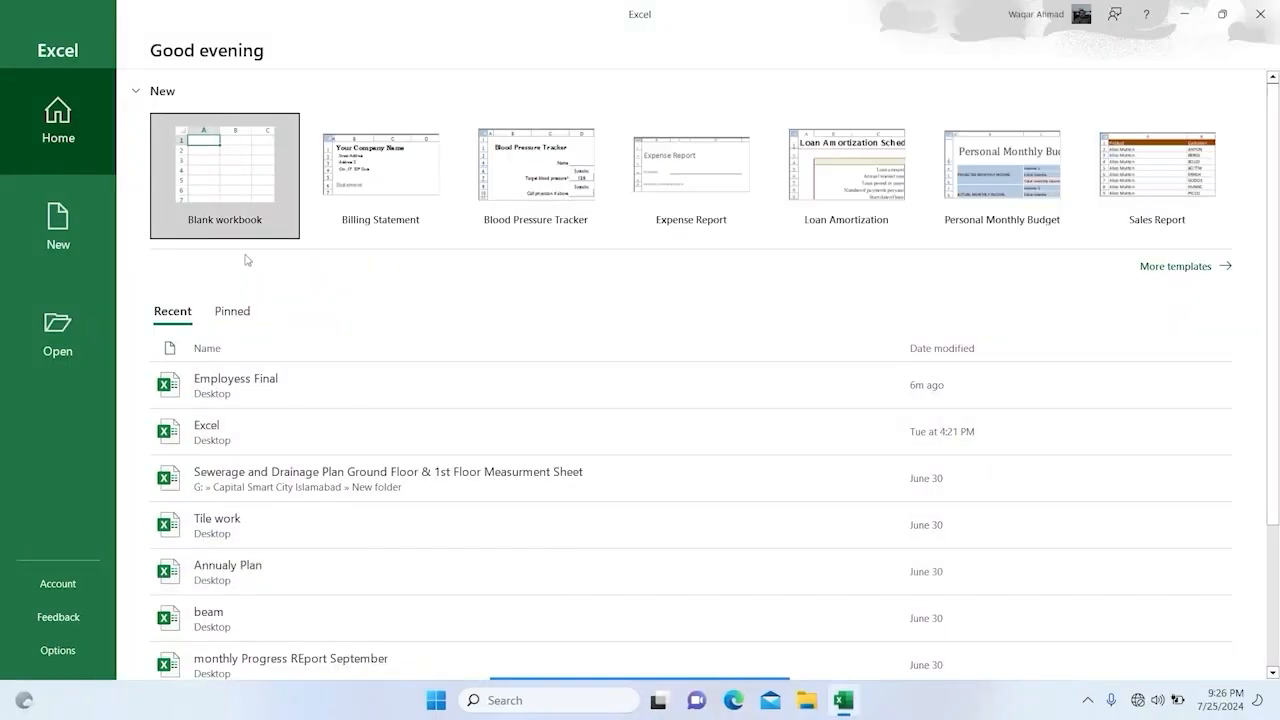
pyautogui.click(240, 200)
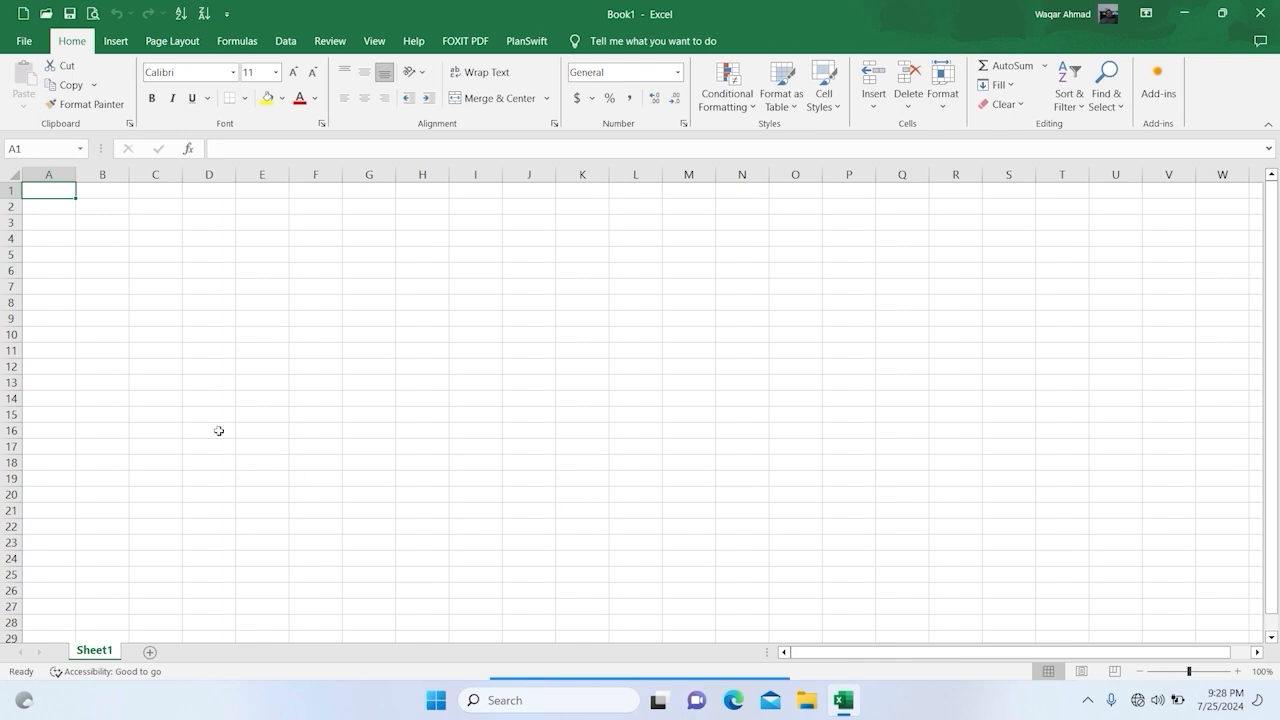
pyautogui.click(152, 653)
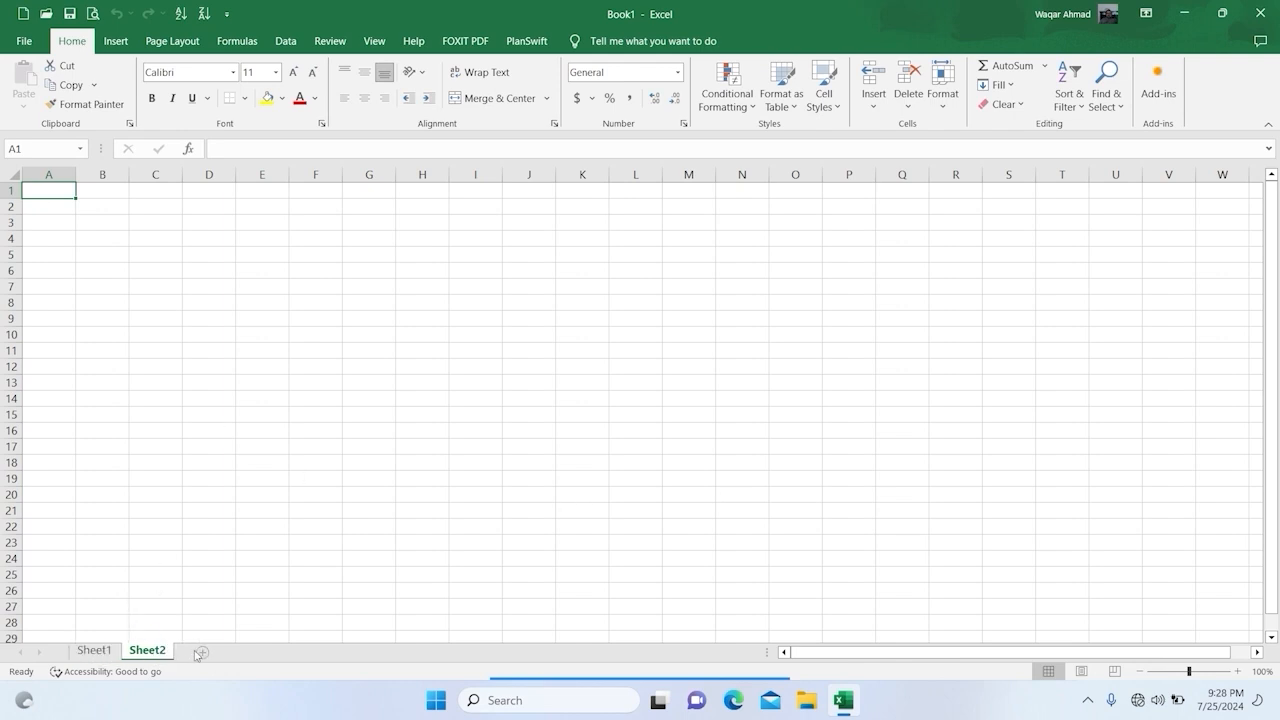
pyautogui.click(203, 653)
pyautogui.click(290, 653)
pyautogui.click(342, 653)
pyautogui.click(396, 652)
pyautogui.click(411, 652)
pyautogui.click(463, 652)
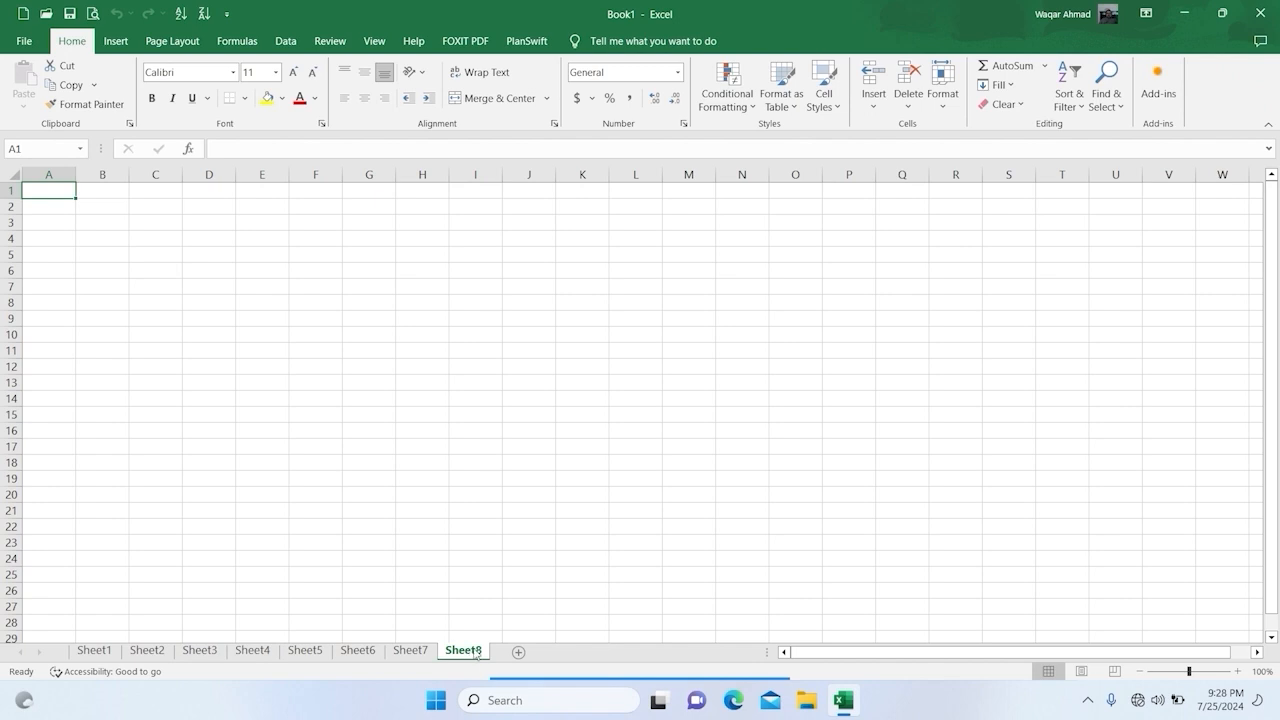
# Step: Delete the surplus worksheet Sheet8 from the workbook
pyautogui.rightClick(476, 652)
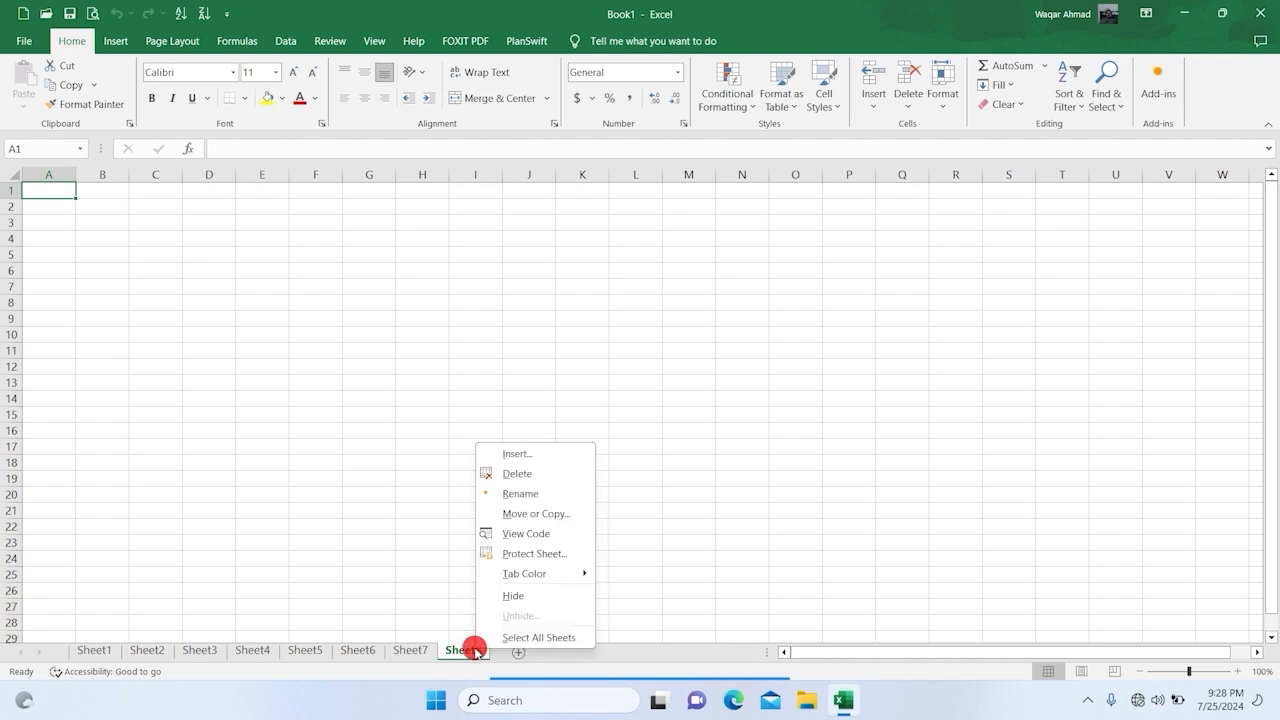
pyautogui.click(533, 474)
pyautogui.click(635, 510)
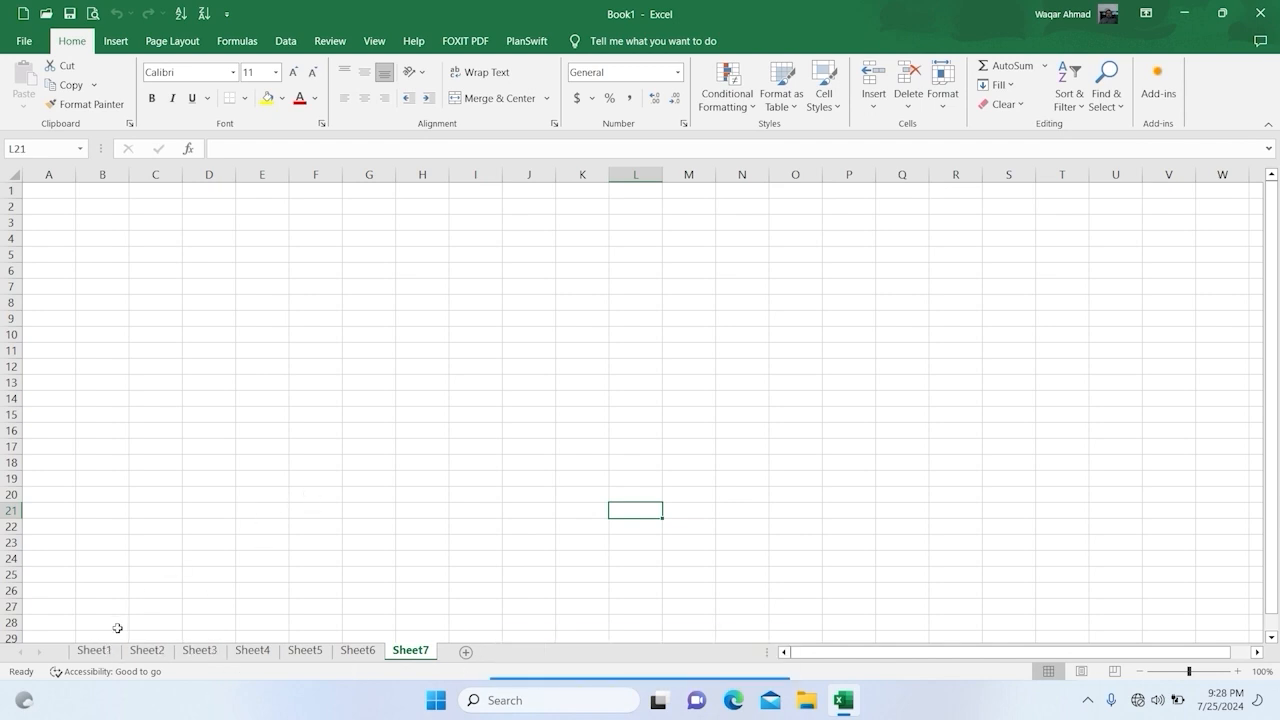
# Step: Rename the Sheet1 worksheet as "Mon"
pyautogui.rightClick(99, 655)
pyautogui.click(182, 505)
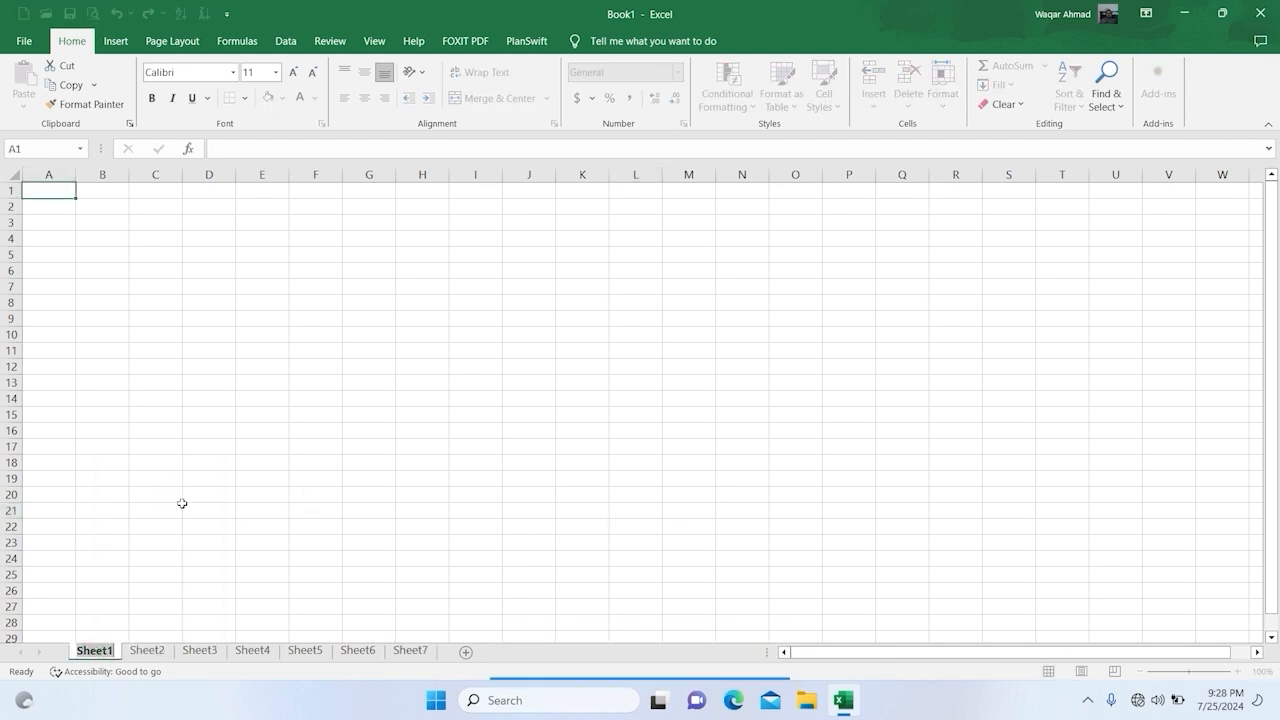
pyautogui.write('Mo')
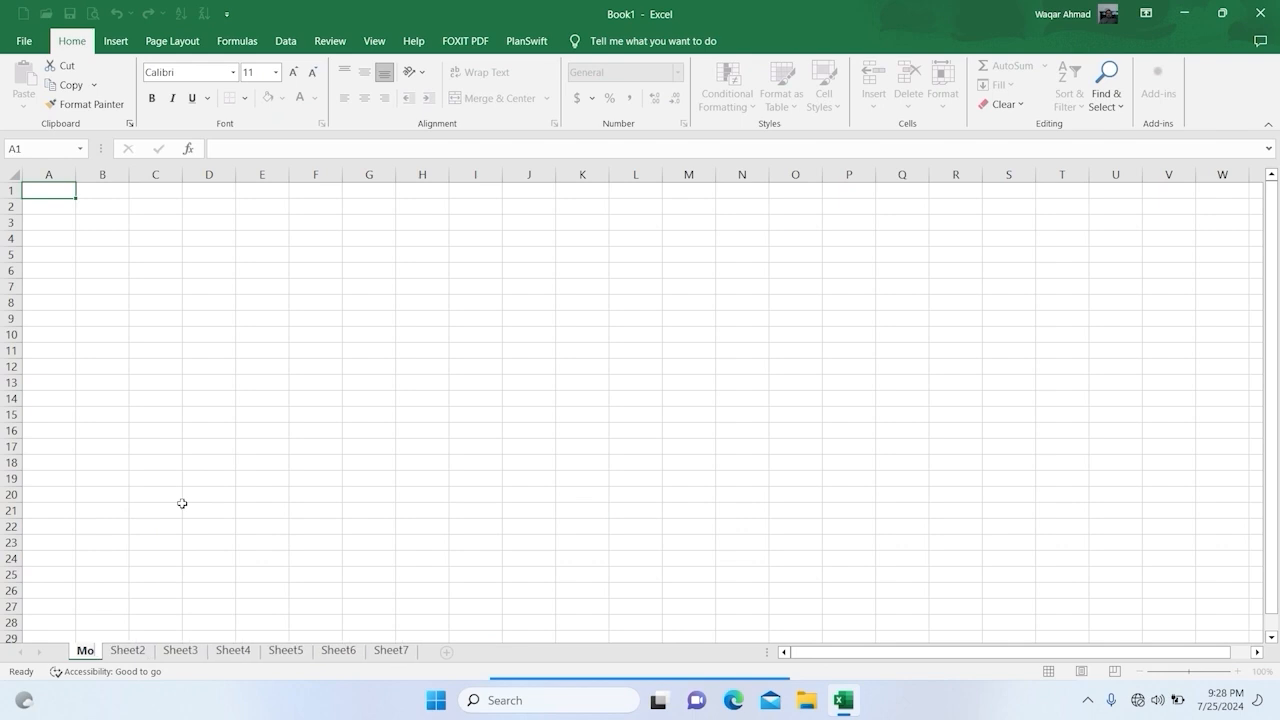
pyautogui.write('n')
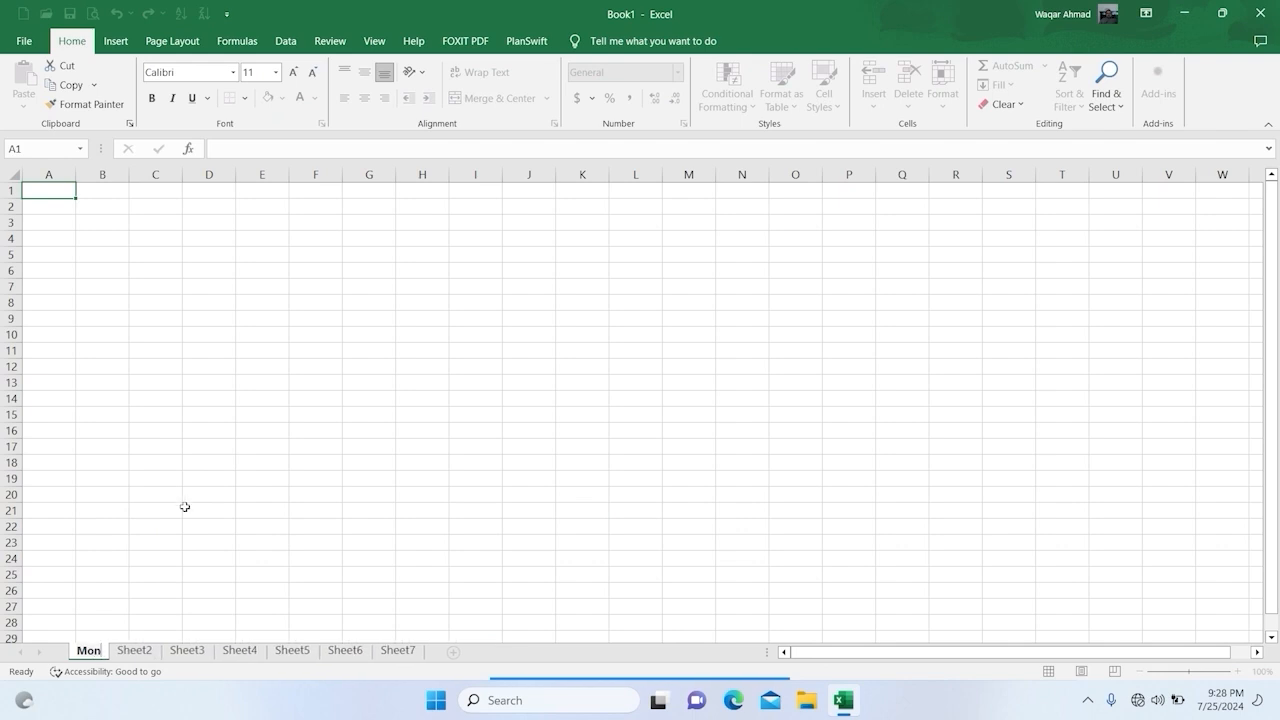
pyautogui.click(240, 510)
# Step: Rename the Sheet2 worksheet as "Tuesday"
pyautogui.rightClick(135, 652)
pyautogui.click(135, 653)
pyautogui.doubleClick(134, 651)
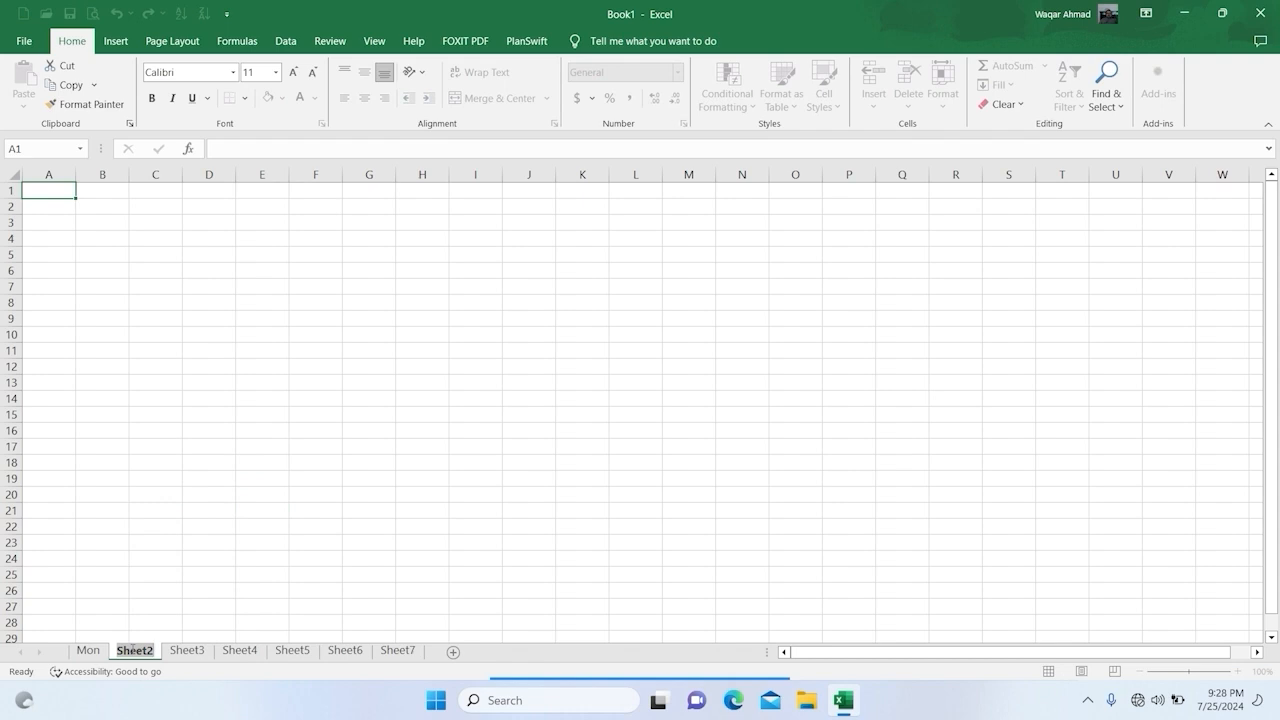
pyautogui.write('Tu')
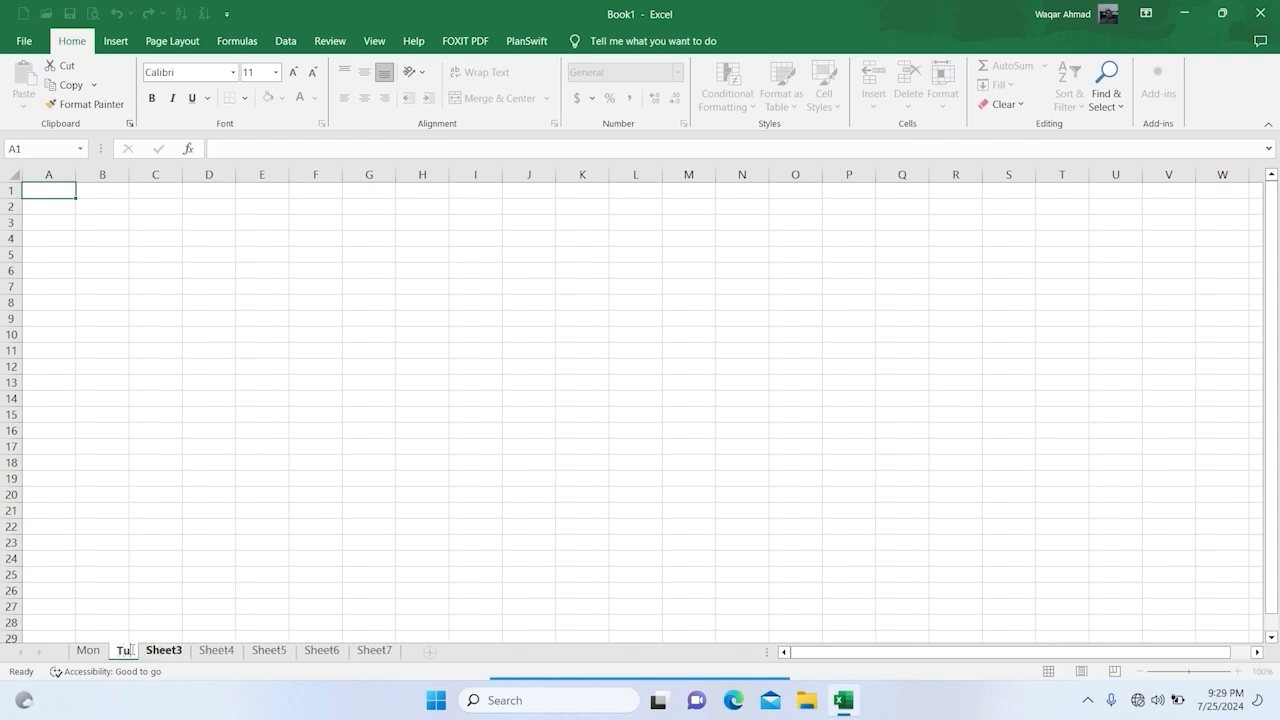
pyautogui.write('es')
pyautogui.press('Return')
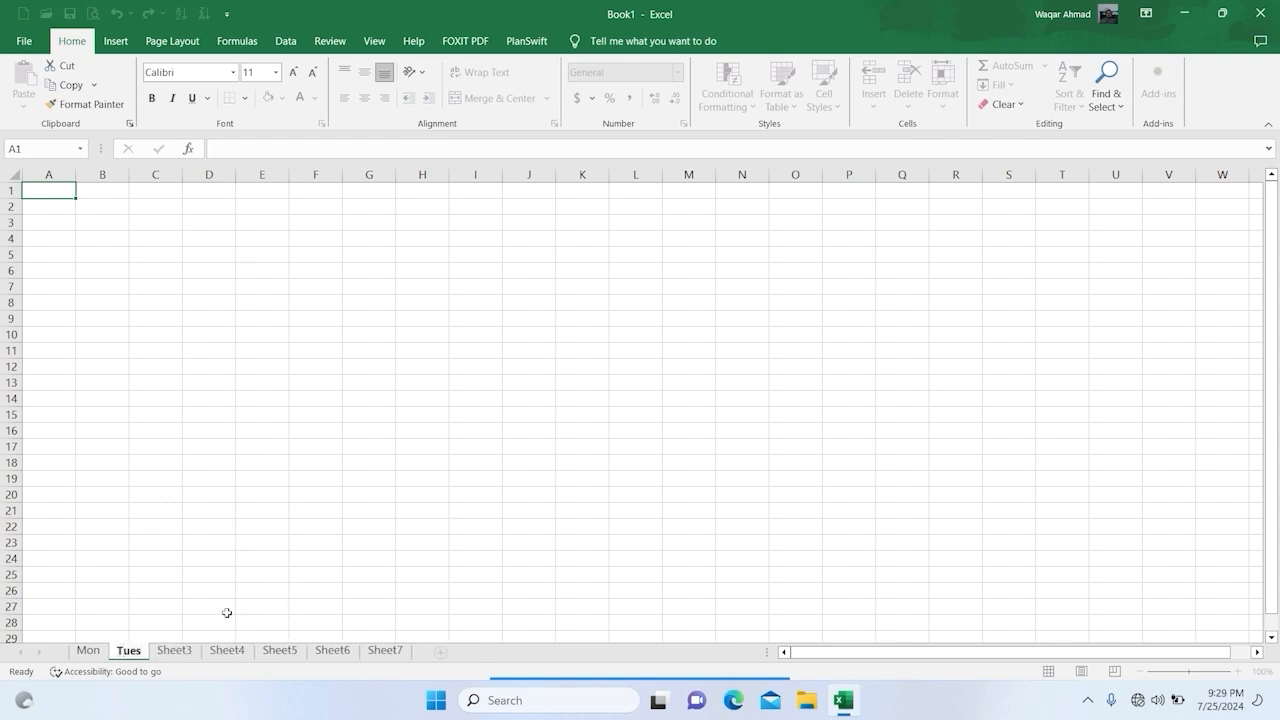
pyautogui.write('day')
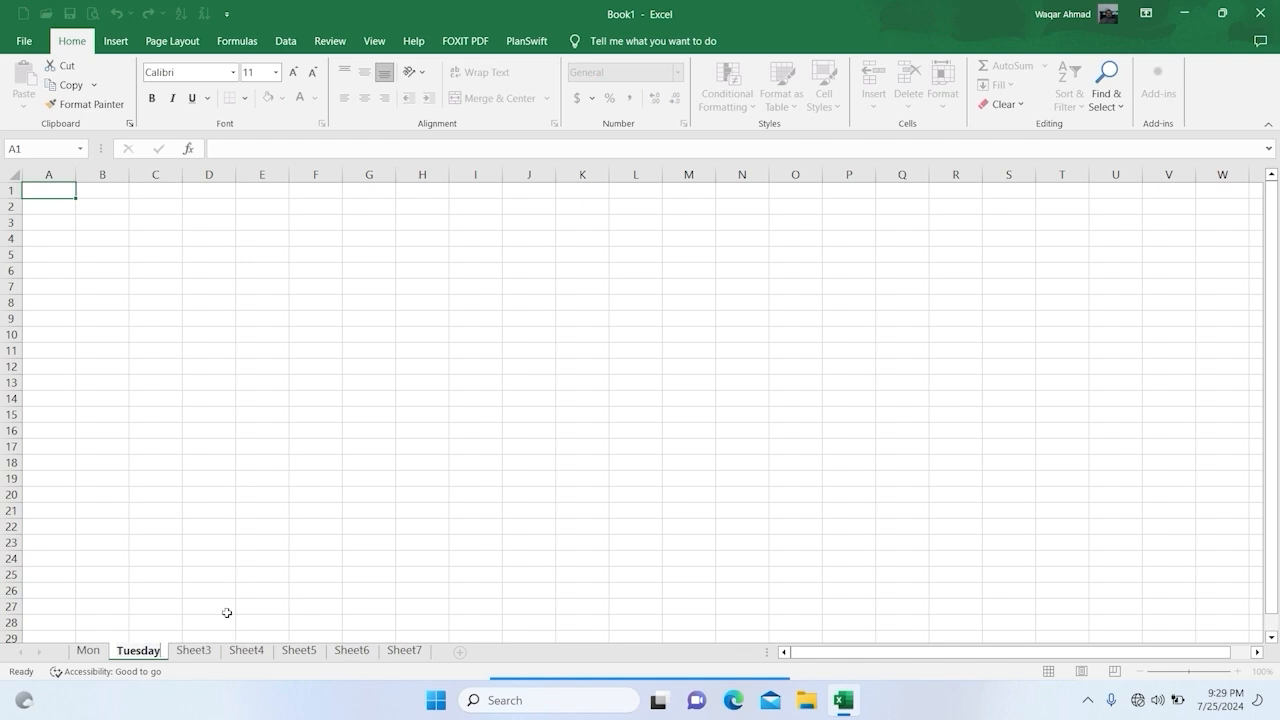
pyautogui.press('Return')
# Step: Extend the first worksheet's name to the full day name "Monday"
pyautogui.click(84, 650)
pyautogui.doubleClick(84, 646)
pyautogui.press('Right')
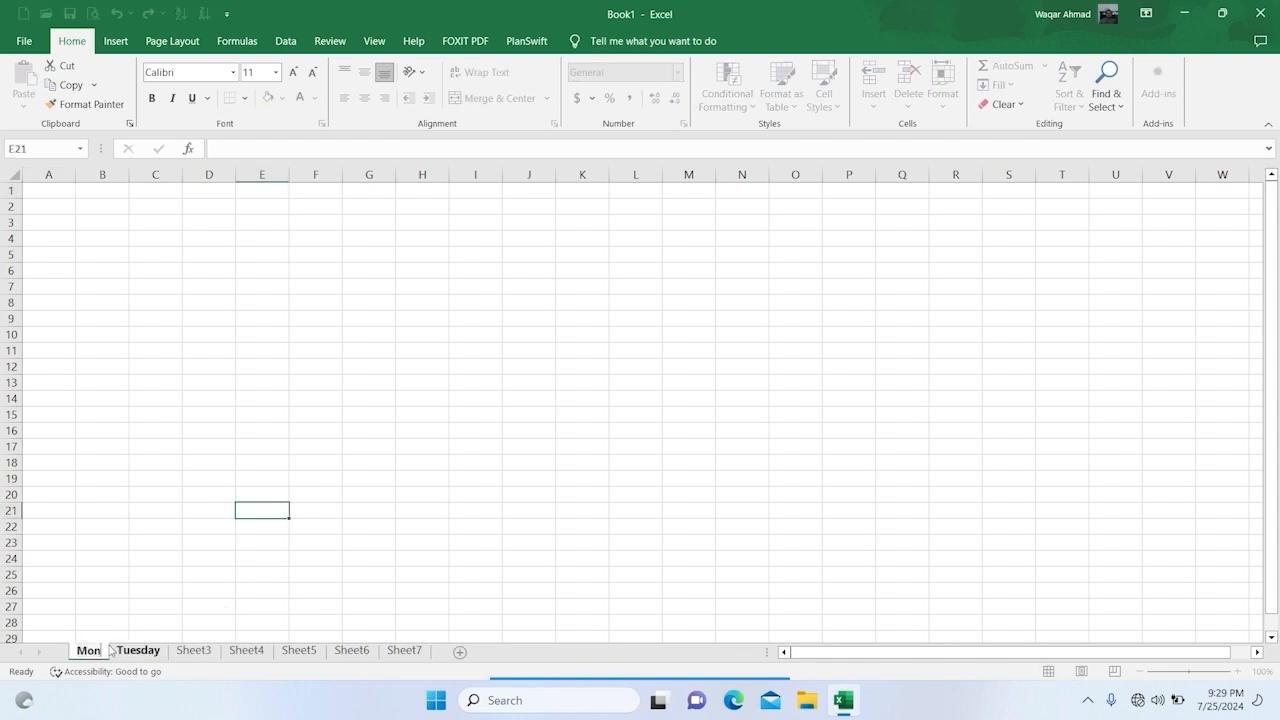
pyautogui.write('day')
pyautogui.press('Return')
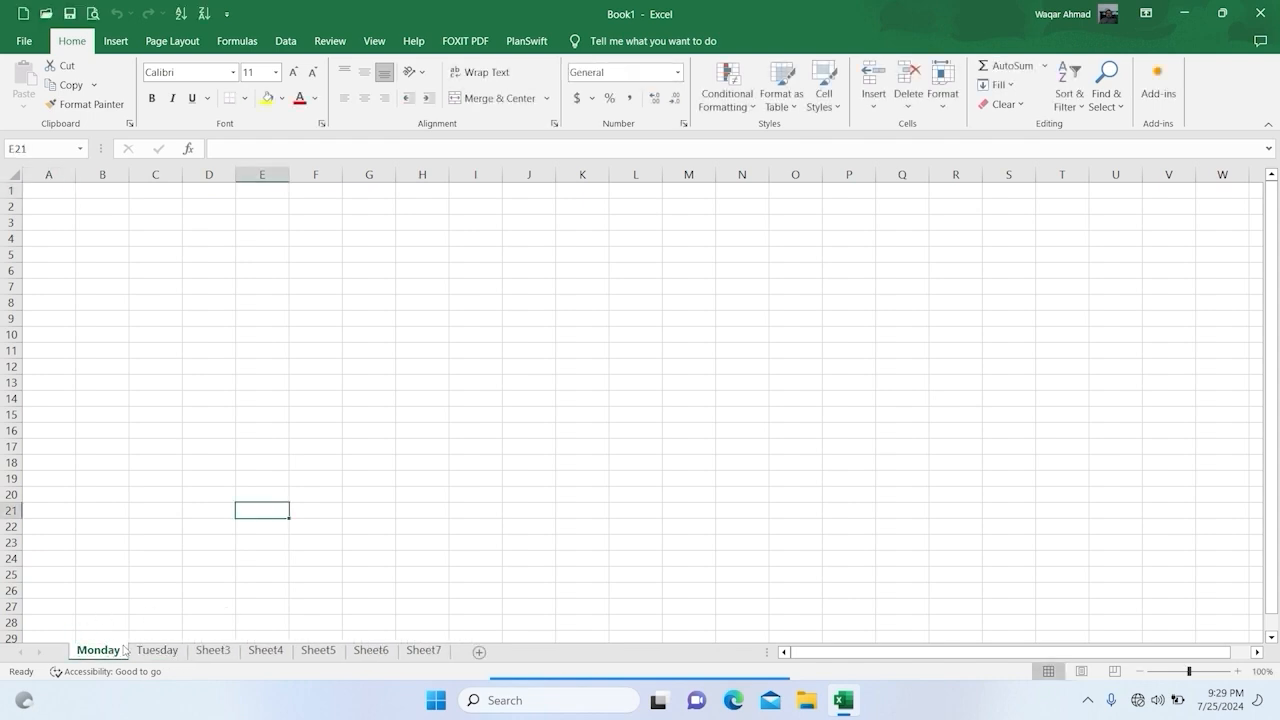
# Step: Rename the Sheet3 worksheet as "Wenesday"
pyautogui.doubleClick(212, 650)
pyautogui.write('wen')
pyautogui.press('BackSpace')
pyautogui.press('BackSpace')
pyautogui.press('BackSpace')
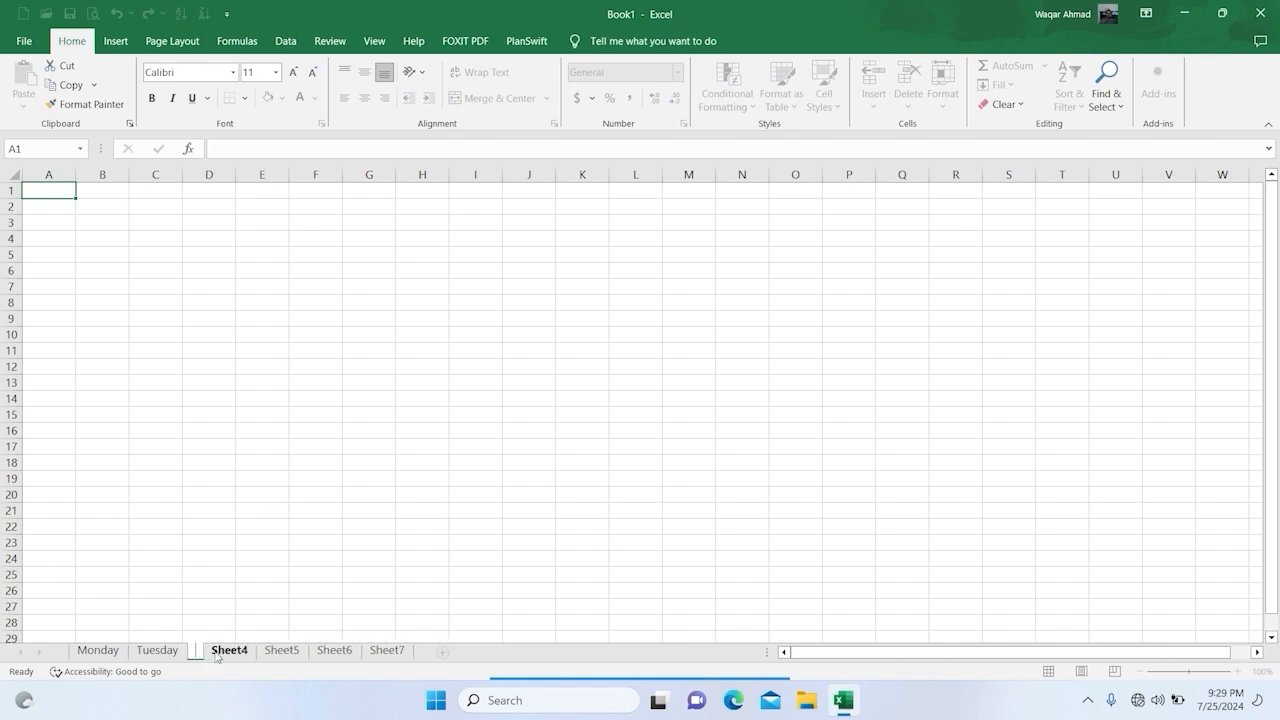
pyautogui.write('Wenesday')
pyautogui.press('Return')
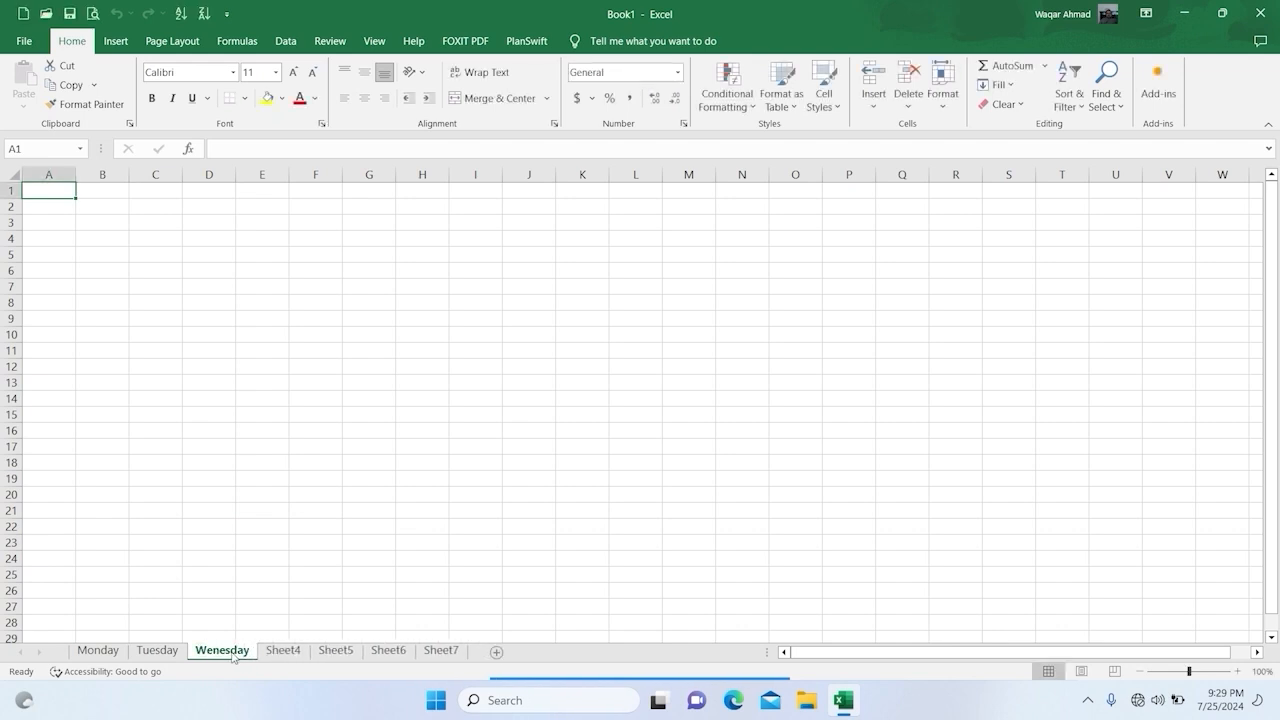
# Step: Rename the Sheet4 worksheet as "thuresday"
pyautogui.doubleClick(284, 651)
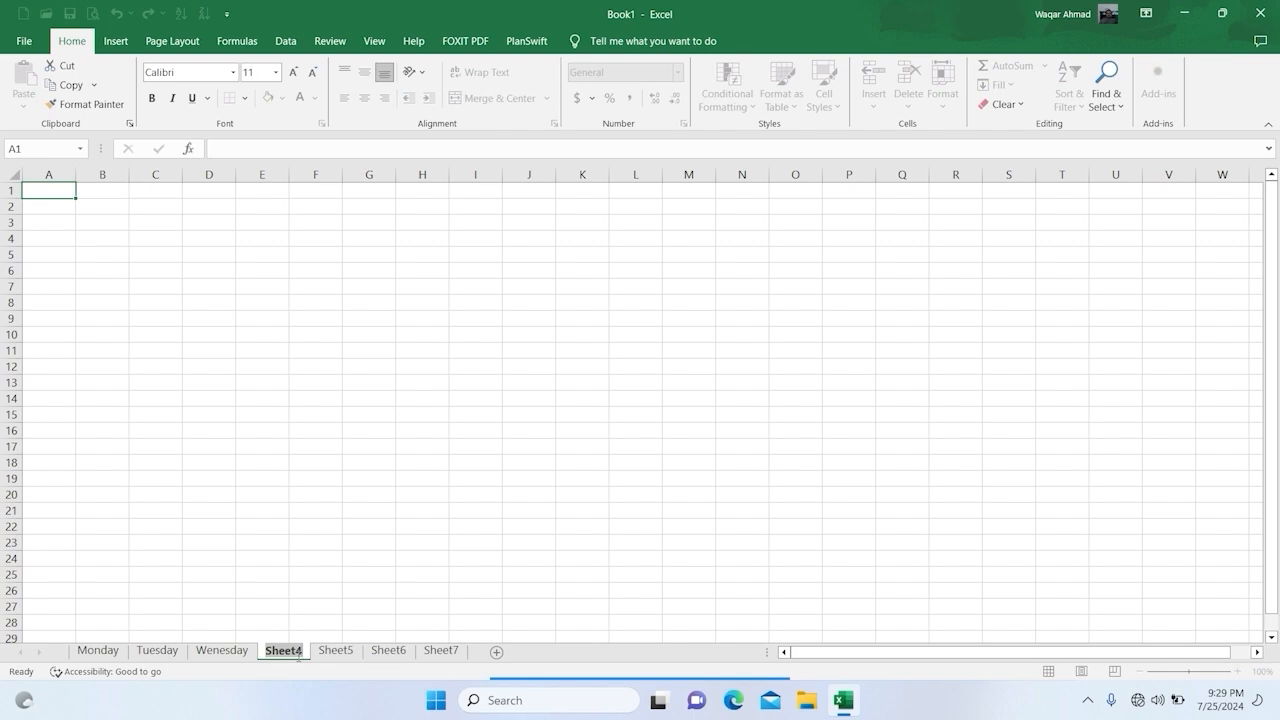
pyautogui.write('thuresday')
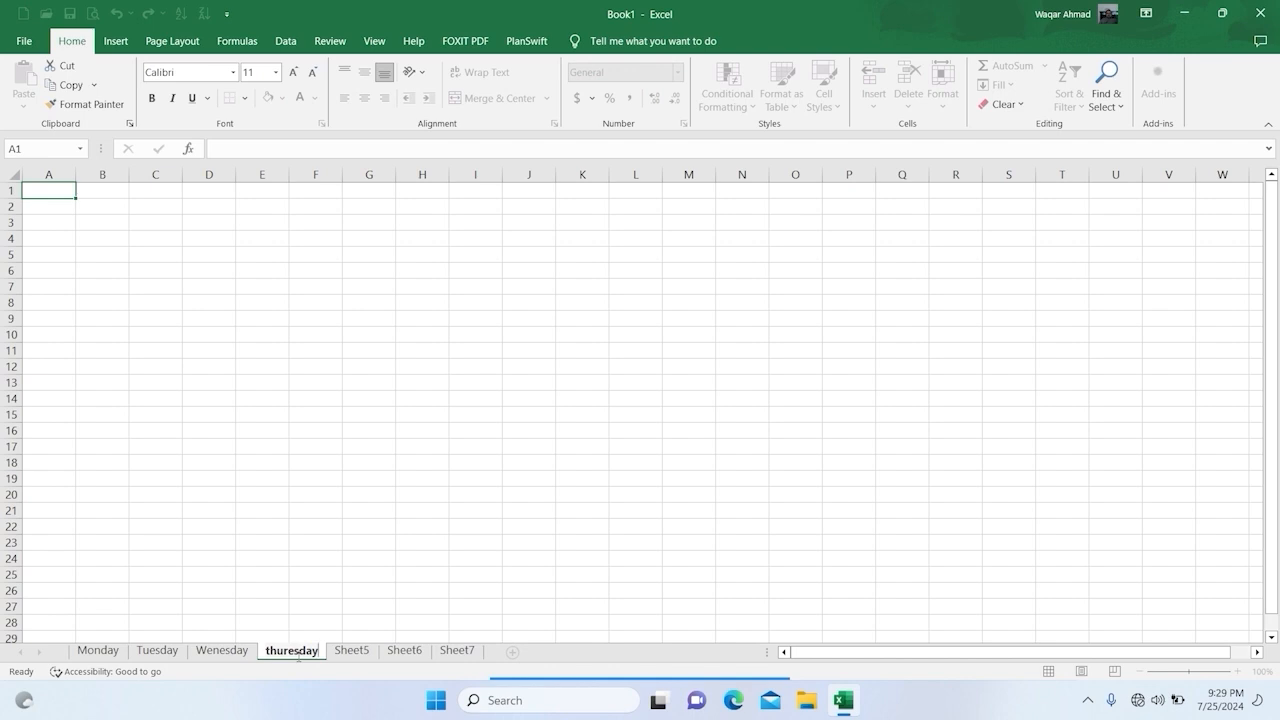
pyautogui.press('Return')
# Step: Rename the Sheet5 worksheet as "Friaday"
pyautogui.click(352, 651)
pyautogui.click(357, 655)
pyautogui.doubleClick(357, 653)
pyautogui.write('Friaday')
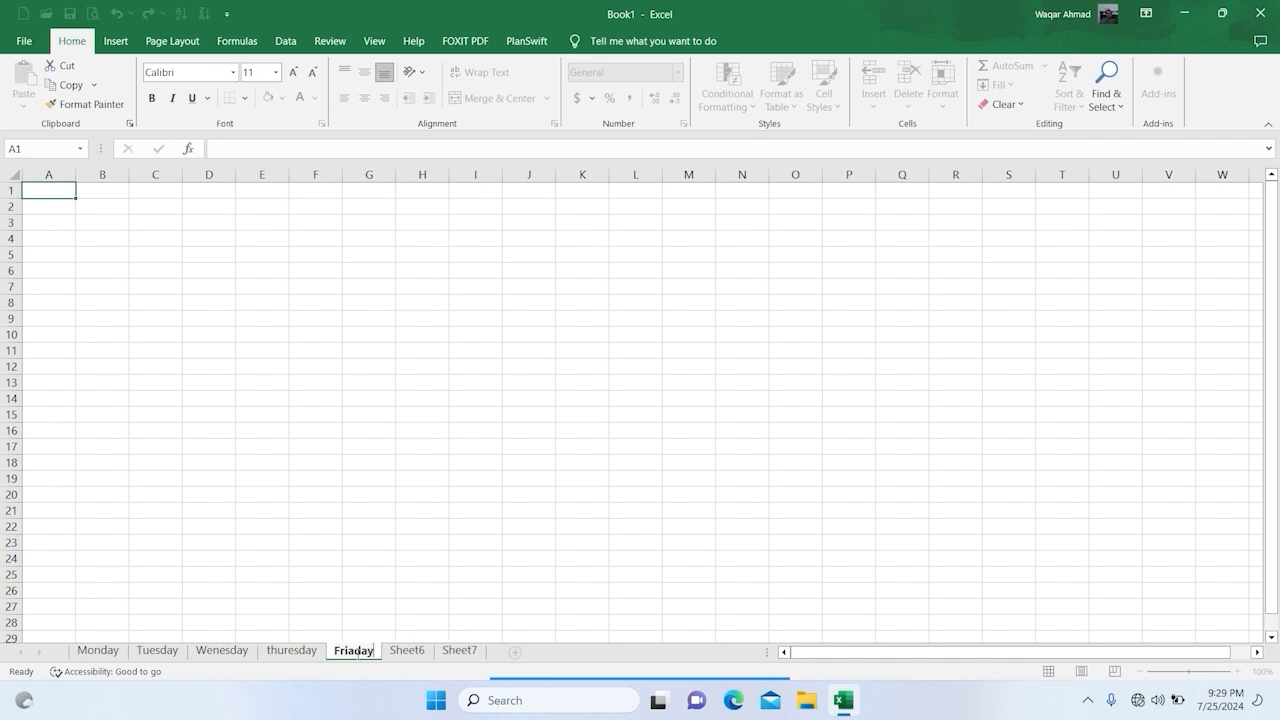
pyautogui.press('Return')
# Step: Rename the Sheet6 worksheet as "suturday"
pyautogui.doubleClick(410, 651)
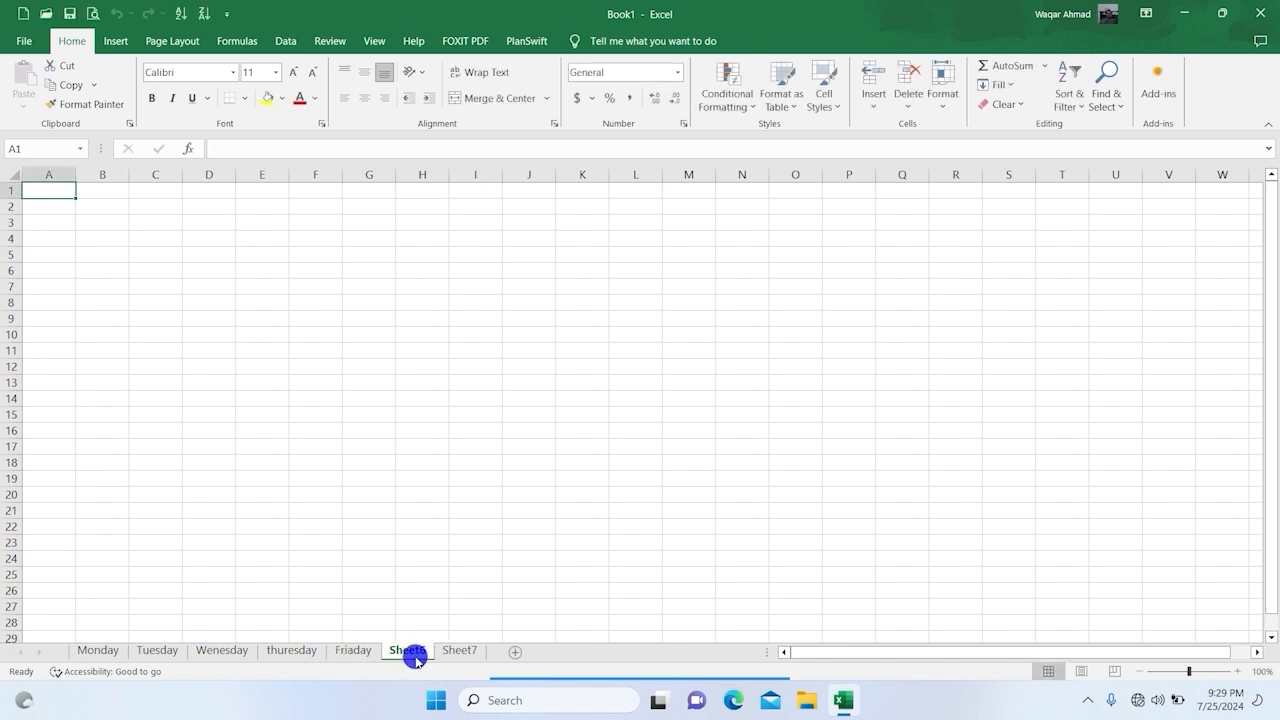
pyautogui.write('s')
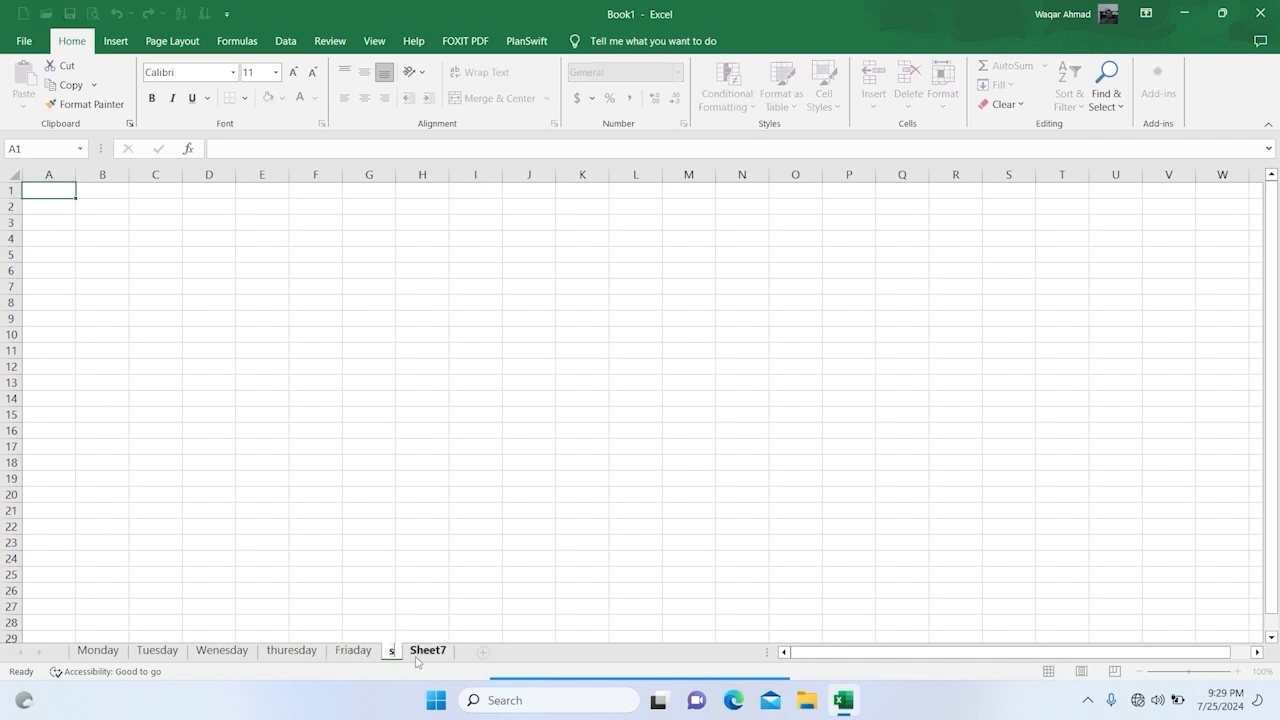
pyautogui.write('uturdat')
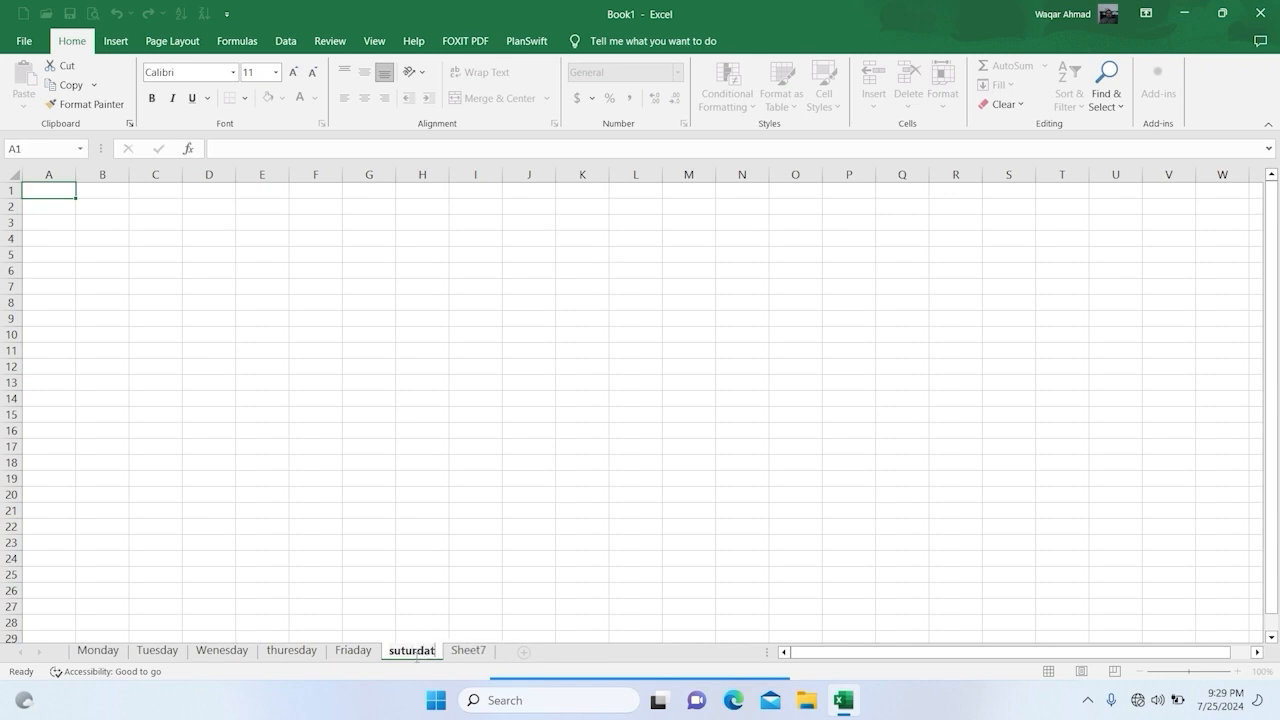
pyautogui.press('BackSpace')
pyautogui.write('y')
pyautogui.press('Return')
# Step: Rename the Sheet7 worksheet as "Sunday"
pyautogui.click(472, 651)
pyautogui.write('Sun')
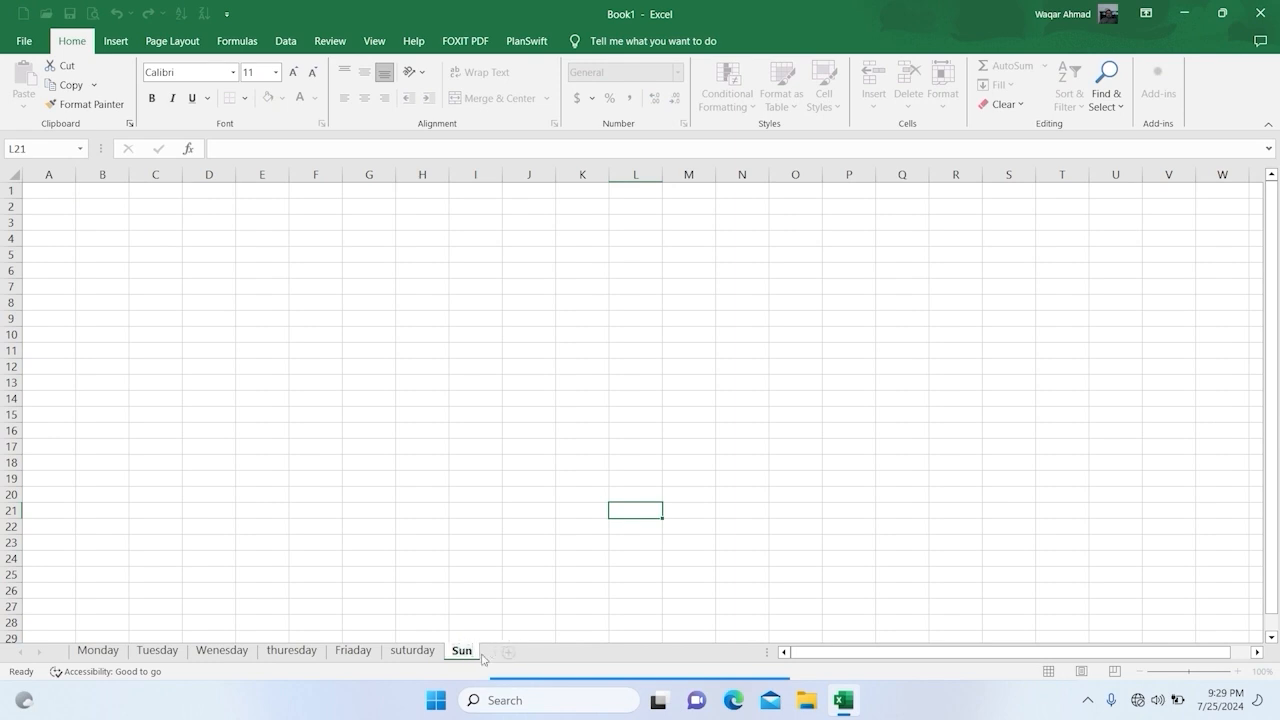
pyautogui.write('day')
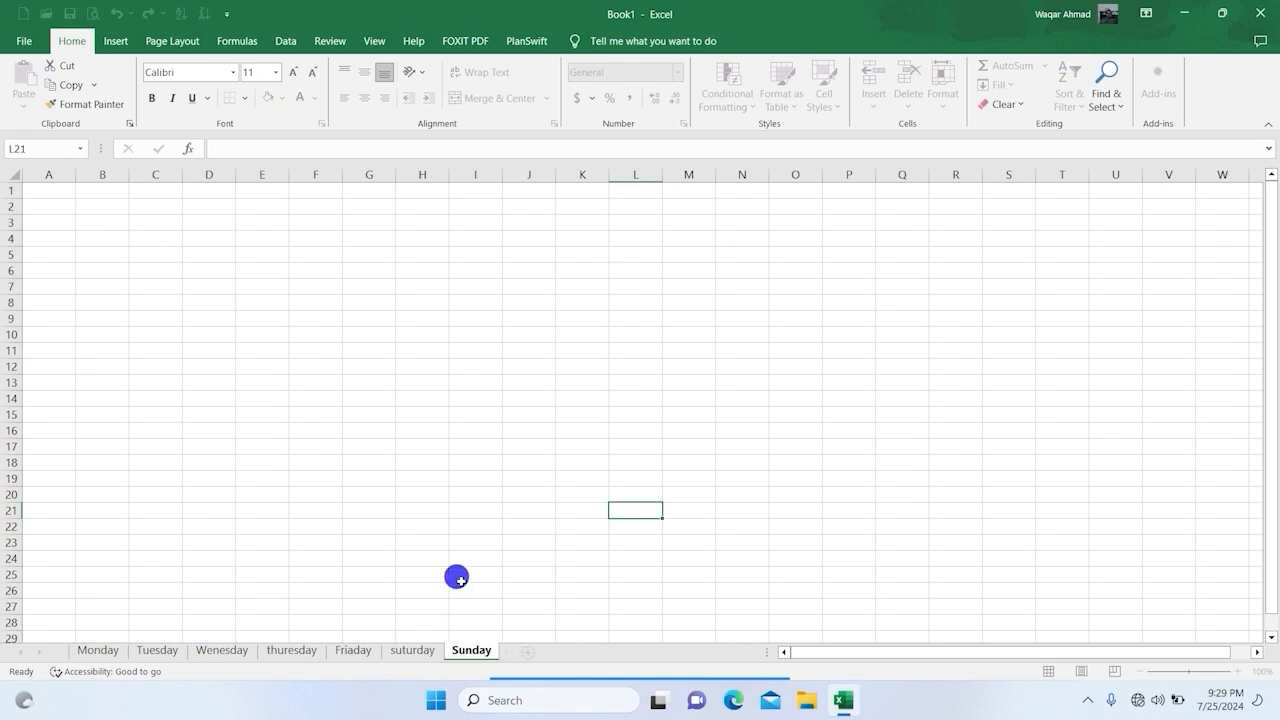
pyautogui.moveTo(454, 574); pyautogui.dragTo(460, 591)
# Step: Capitalise the first letter of the sixth worksheet's name so it reads "Suturday"
pyautogui.doubleClick(393, 652)
pyautogui.click(399, 648)
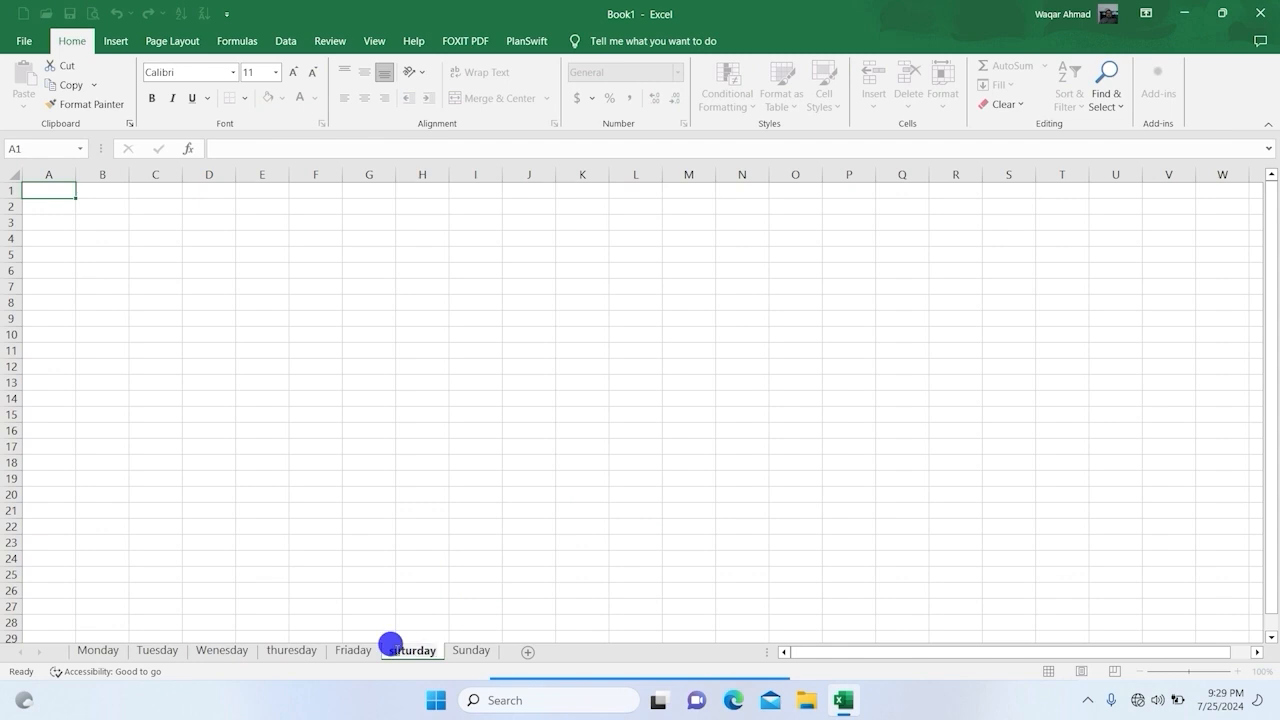
pyautogui.press('BackSpace')
pyautogui.write('S')
pyautogui.click(489, 592)
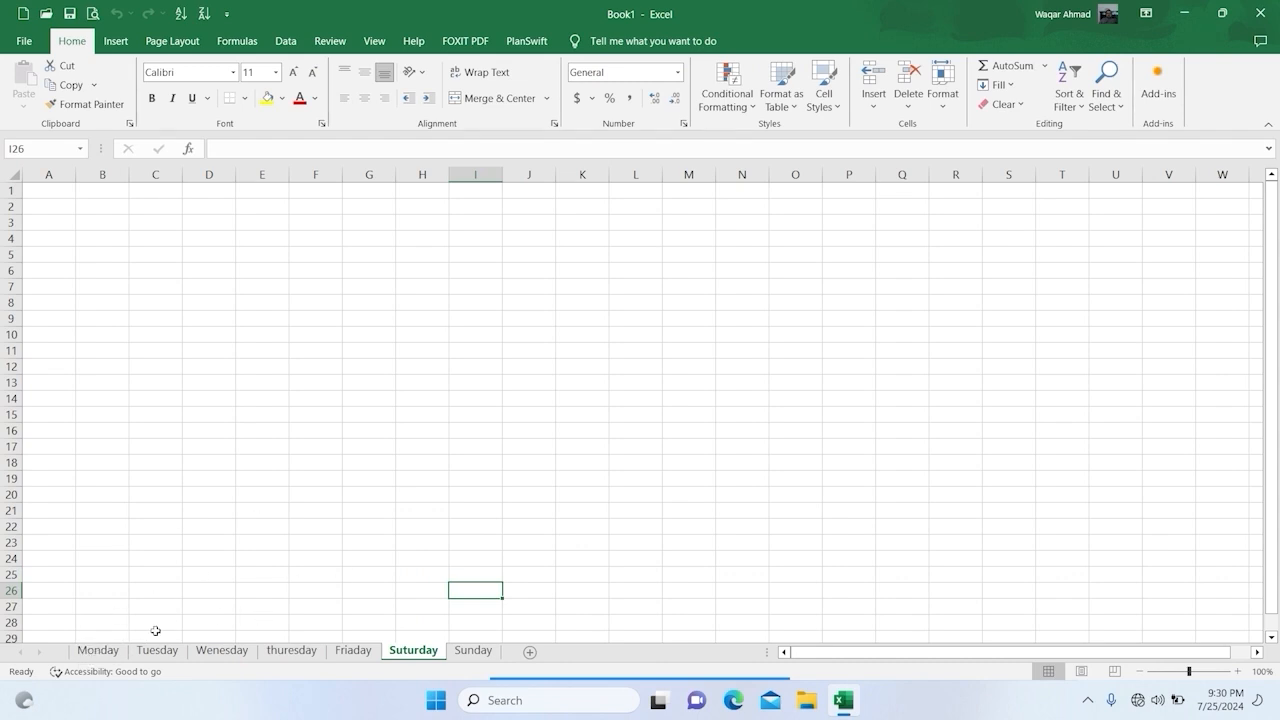
# Step: Group all seven weekday worksheets from Monday through Sunday so they are edited together
pyautogui.click(110, 592)
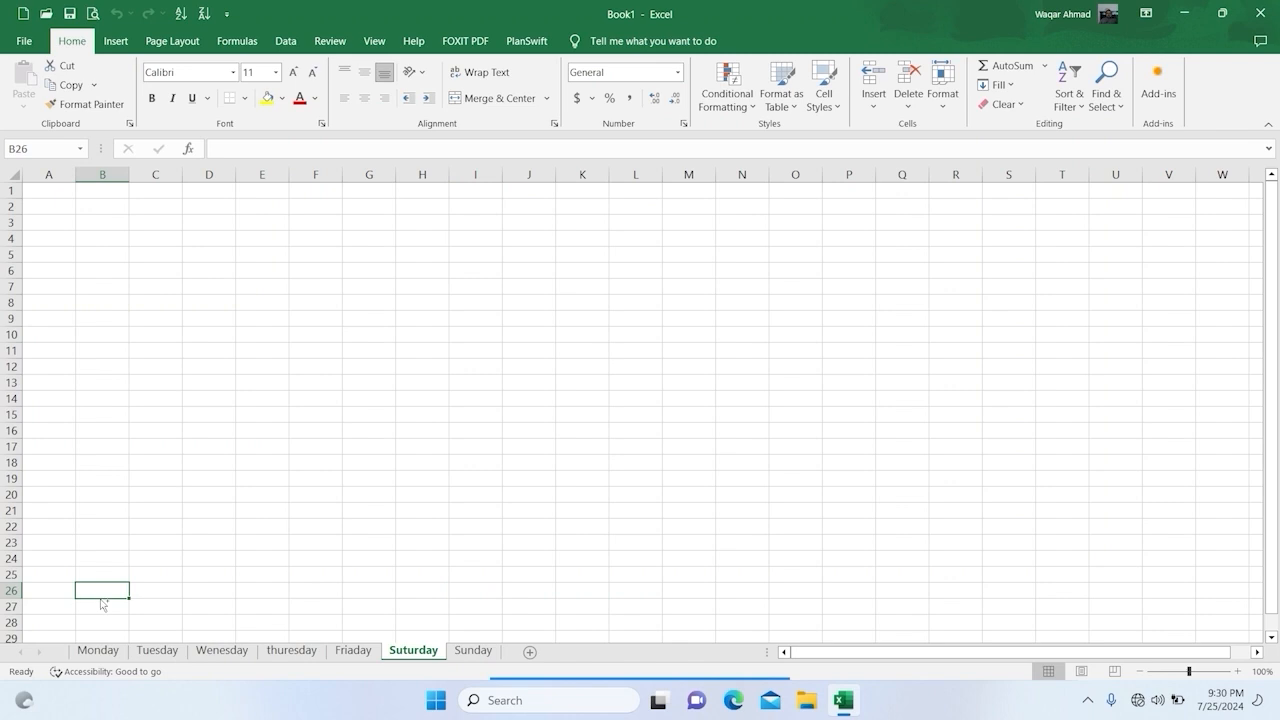
pyautogui.click(96, 650)
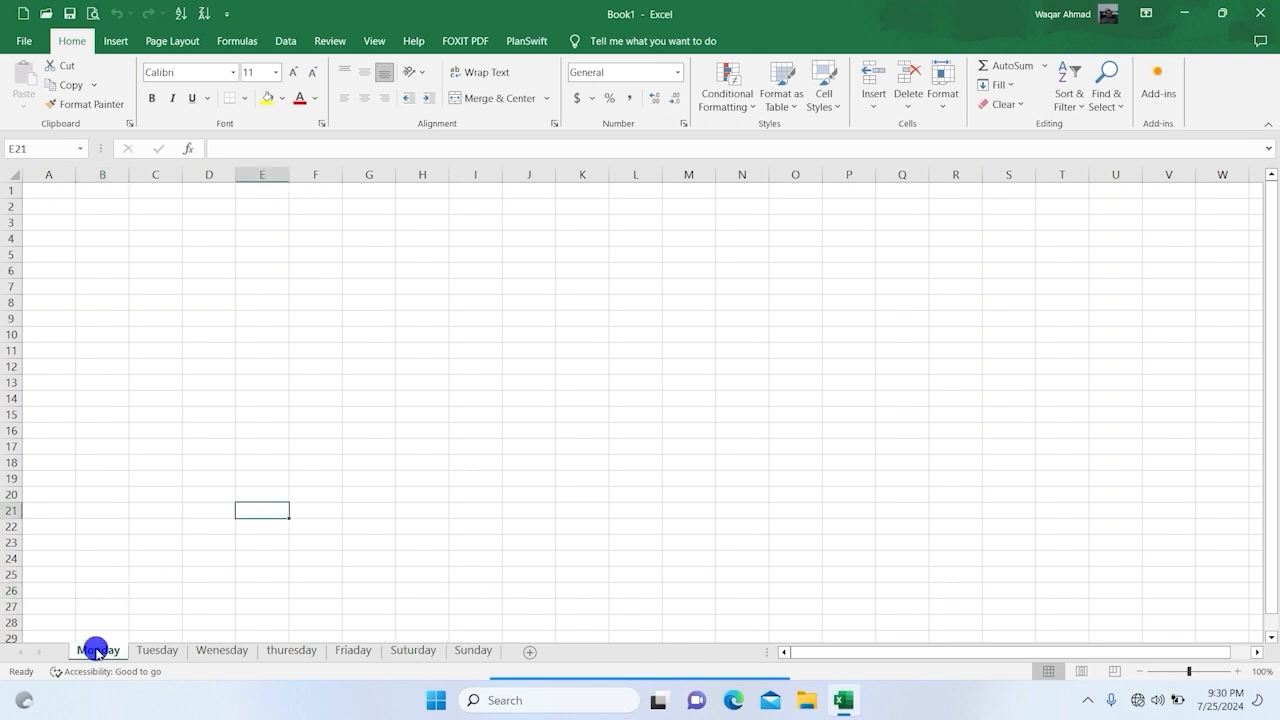
pyautogui.keyDown('ctrl'); pyautogui.click(152, 650); pyautogui.keyUp('ctrl')
pyautogui.keyDown('ctrl'); pyautogui.click(222, 652); pyautogui.keyUp('ctrl')
pyautogui.keyDown('ctrl'); pyautogui.click(277, 650); pyautogui.keyUp('ctrl')
pyautogui.keyDown('ctrl'); pyautogui.click(361, 650); pyautogui.keyUp('ctrl')
pyautogui.keyDown('ctrl'); pyautogui.click(397, 650); pyautogui.keyUp('ctrl')
pyautogui.keyDown('ctrl'); pyautogui.click(470, 650); pyautogui.keyUp('ctrl')
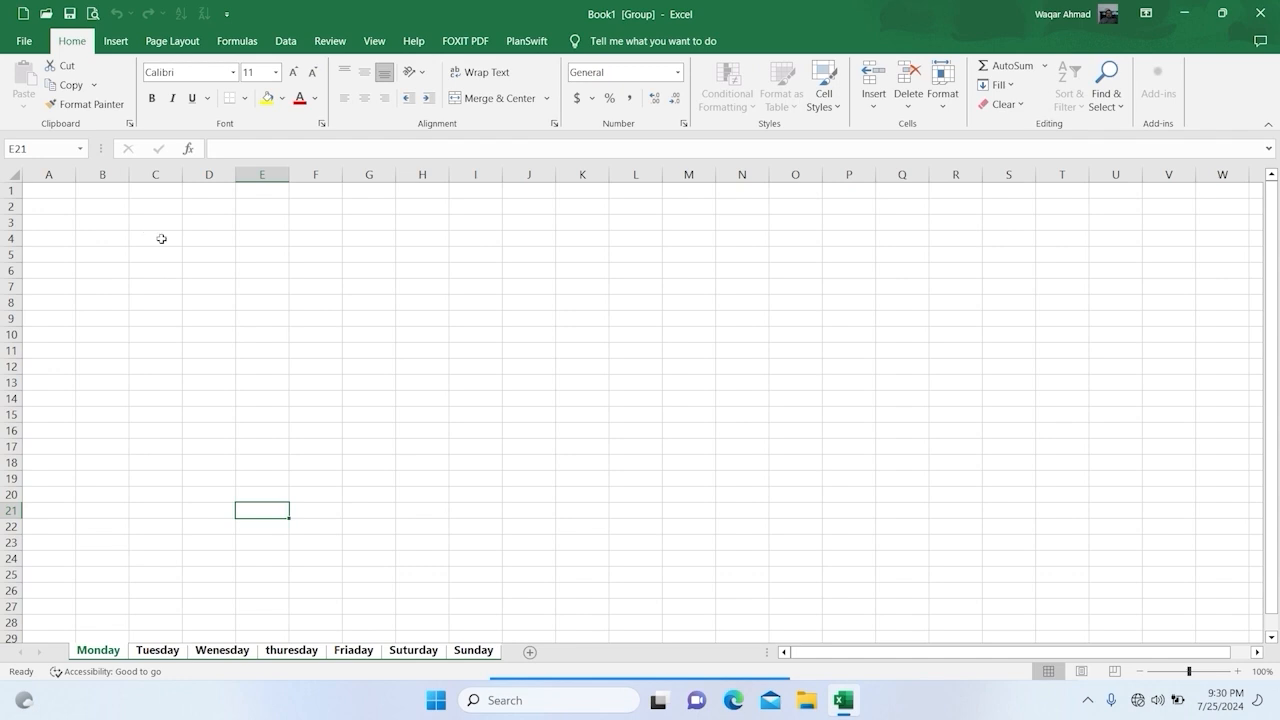
# Step: Enter the title "Sales Record by Employees" in cell D4 of the grouped weekday sheets
pyautogui.click(206, 250)
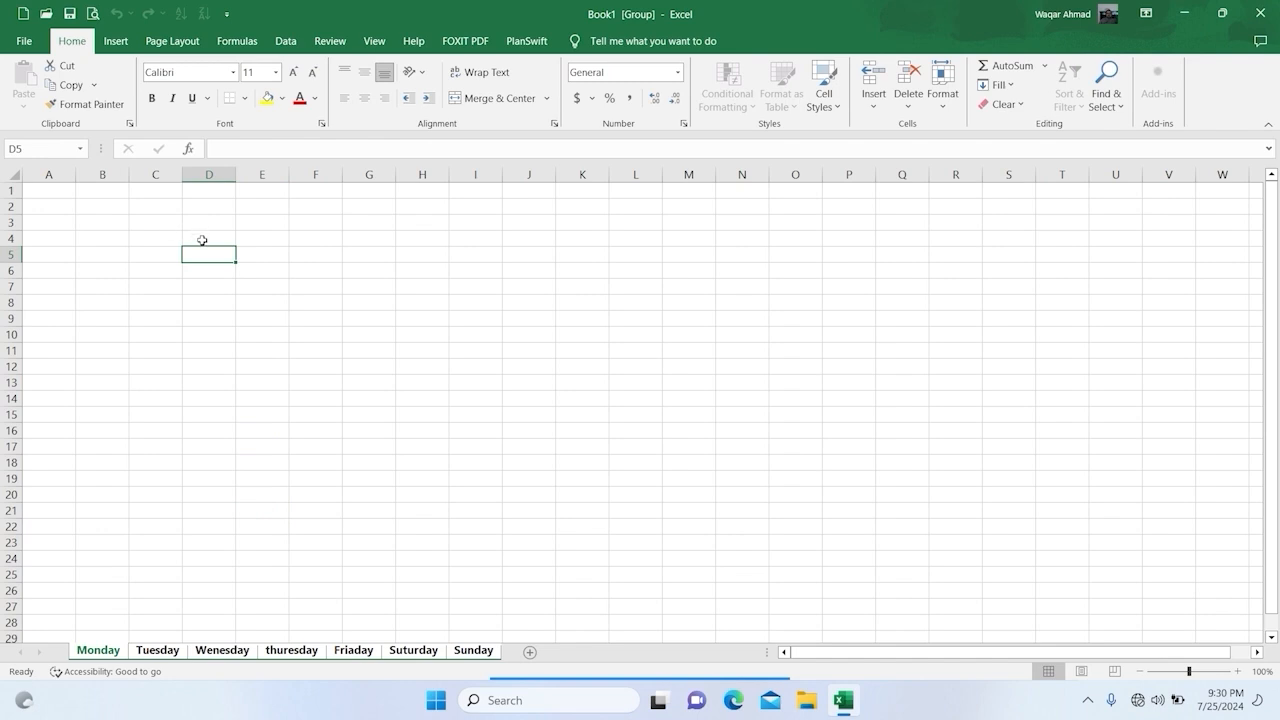
pyautogui.click(202, 239)
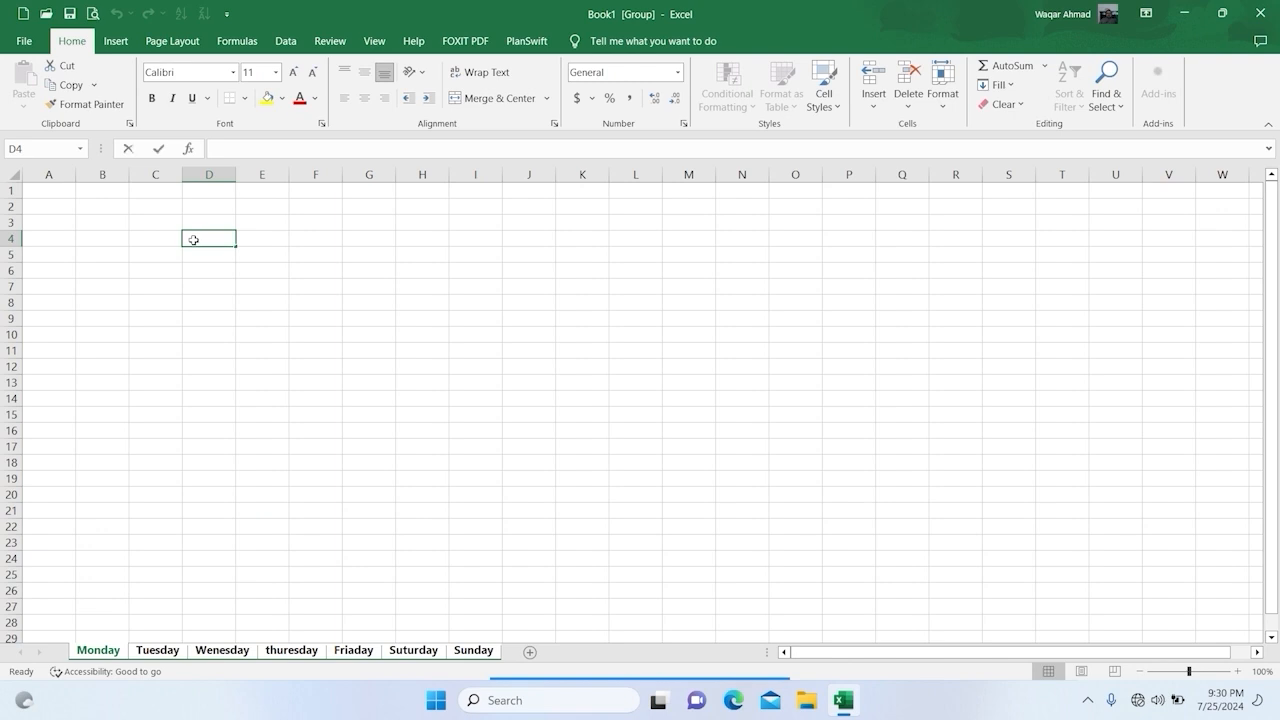
pyautogui.write('S')
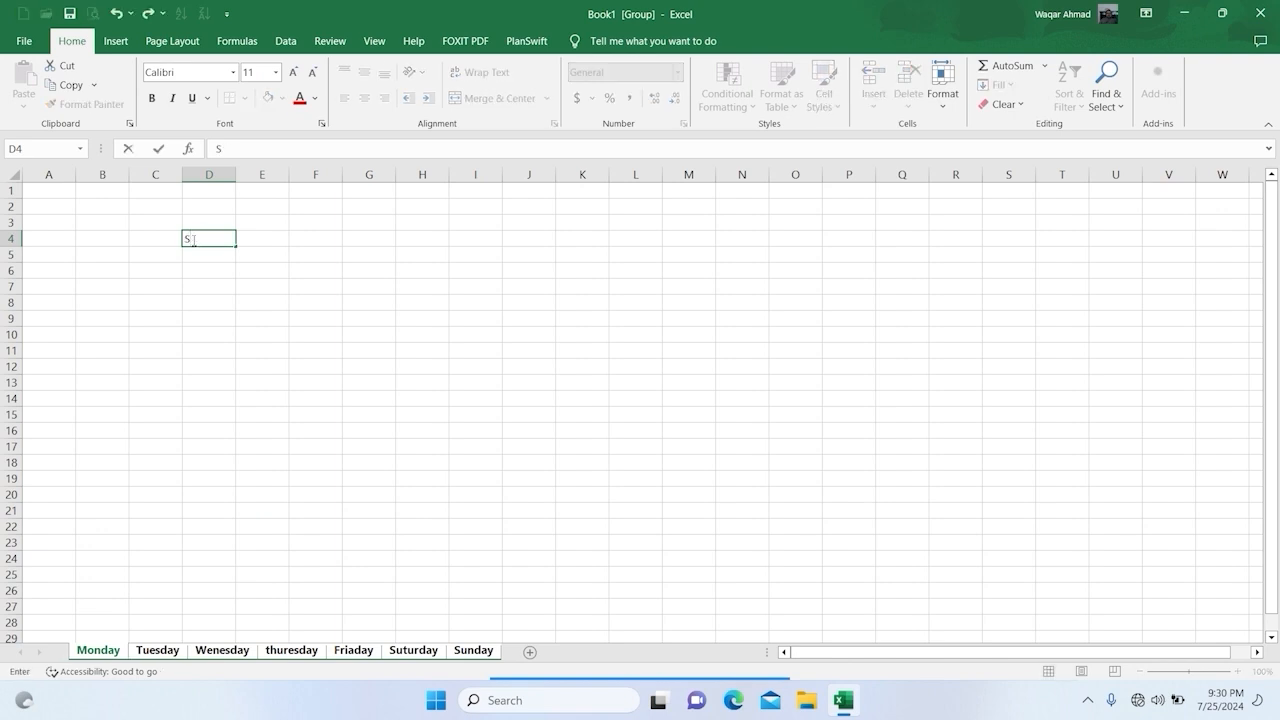
pyautogui.write('ales Record')
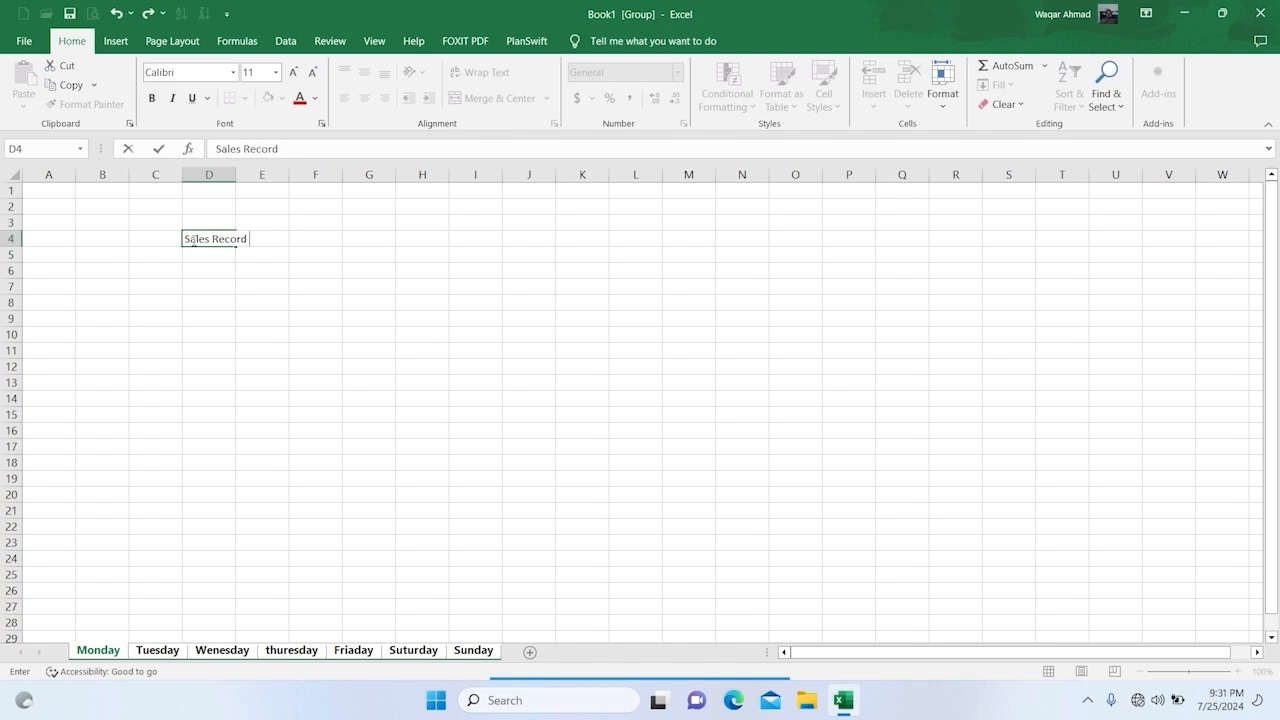
pyautogui.write(' by Employee')
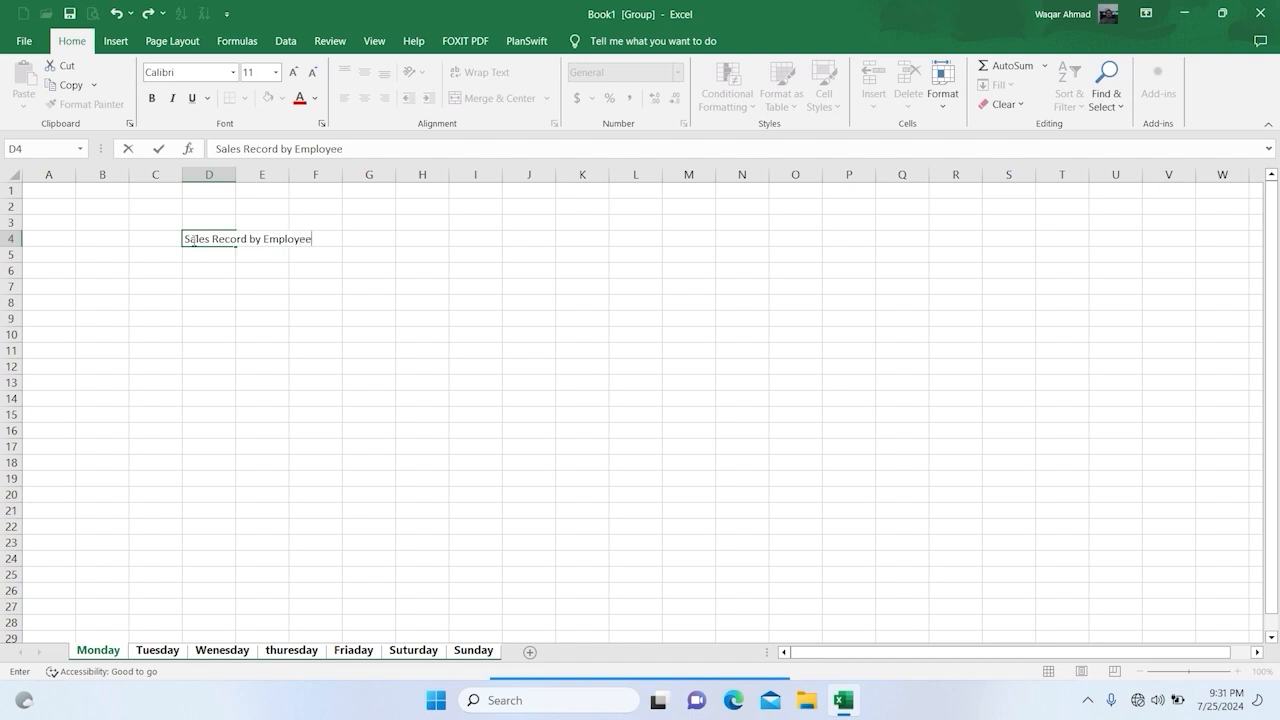
pyautogui.write('s')
pyautogui.press('Return')
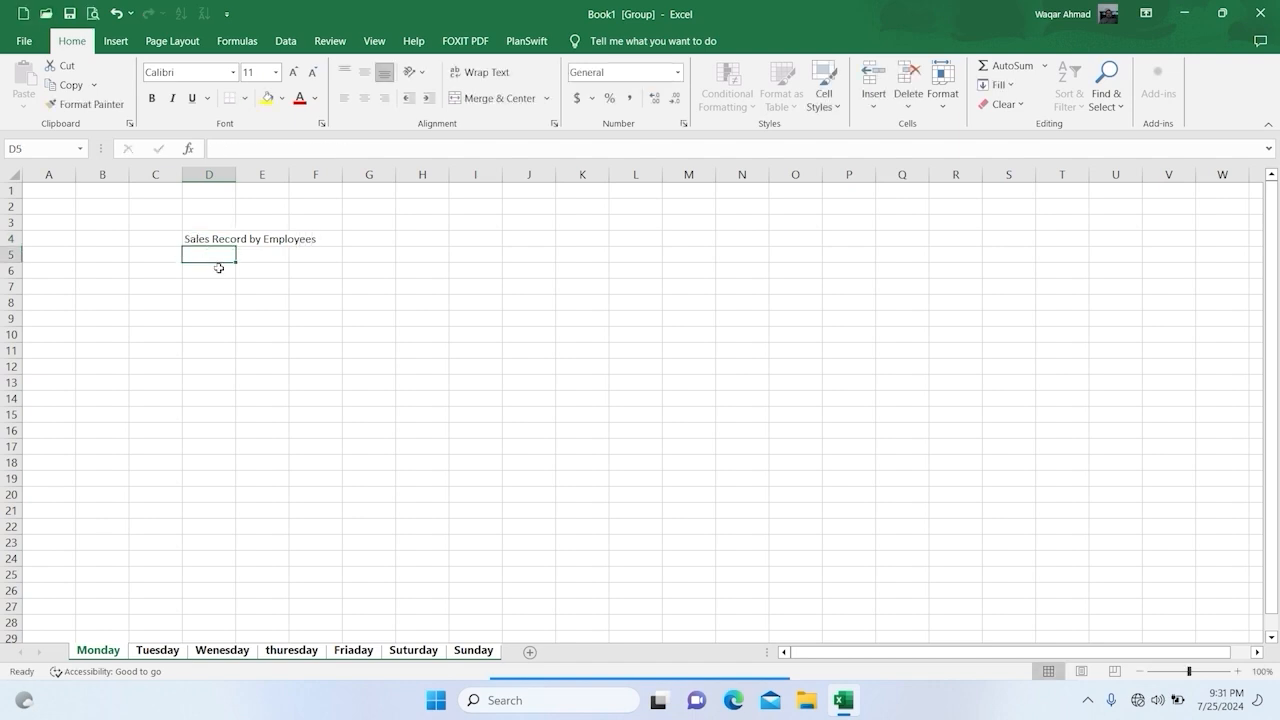
# Step: Format the title in D4 in Times New Roman at font size 16
pyautogui.click(201, 239)
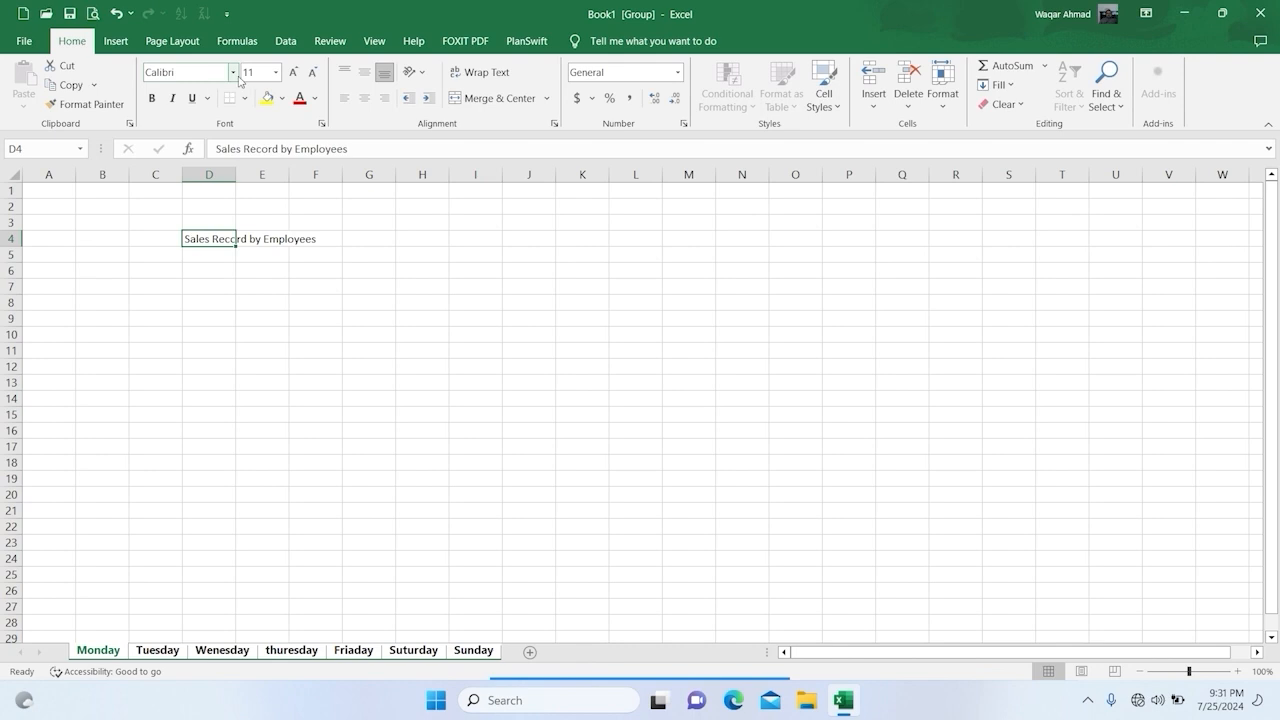
pyautogui.click(233, 72)
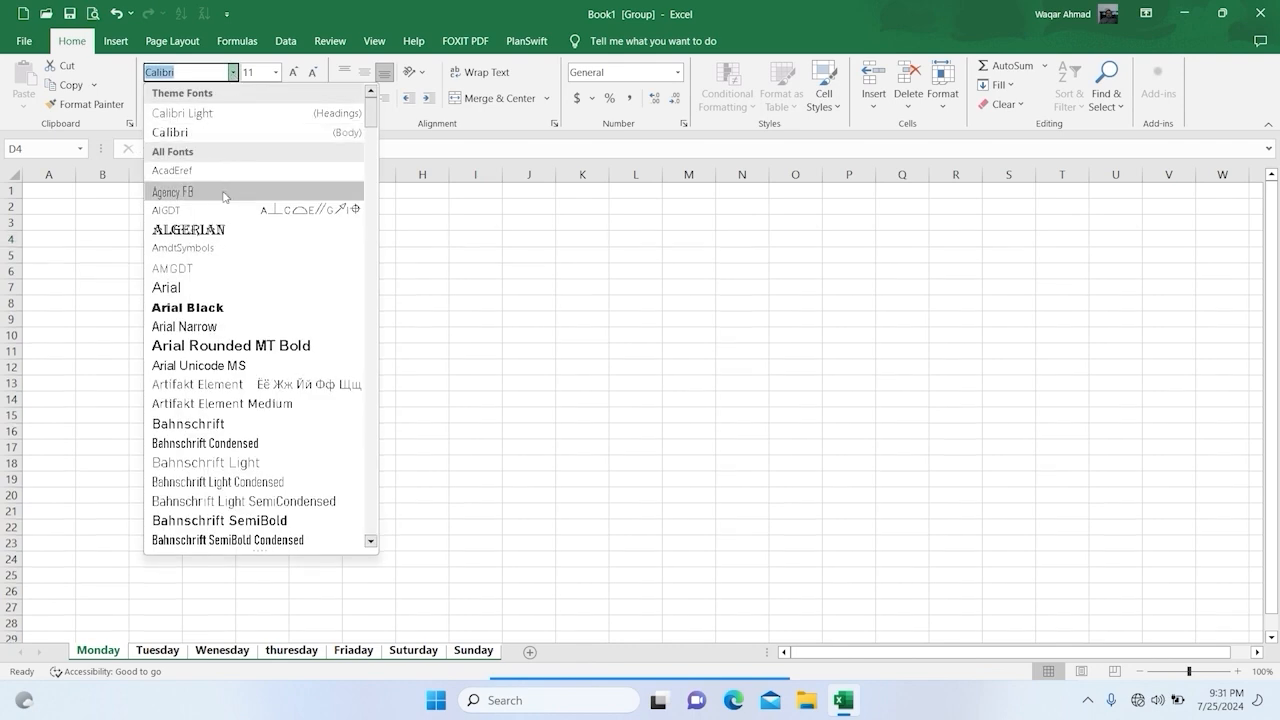
pyautogui.write('Times New Roman')
pyautogui.press('Return')
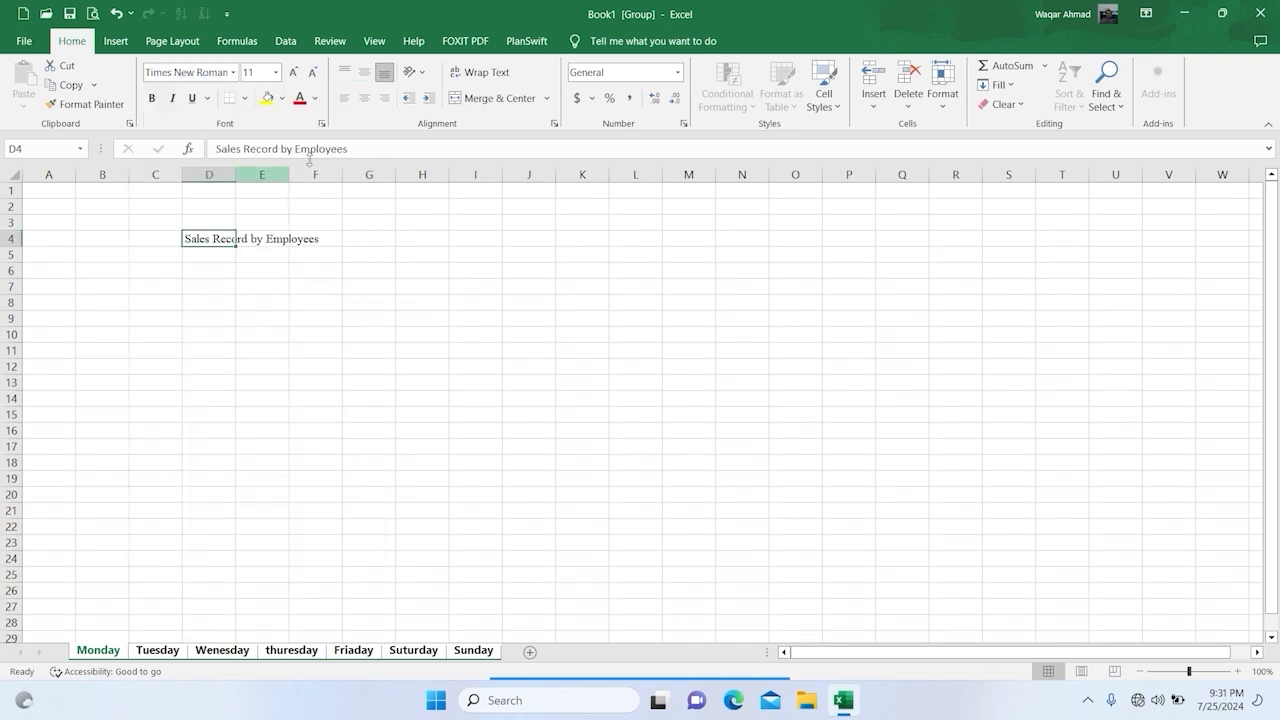
pyautogui.click(292, 72)
pyautogui.click(292, 72)
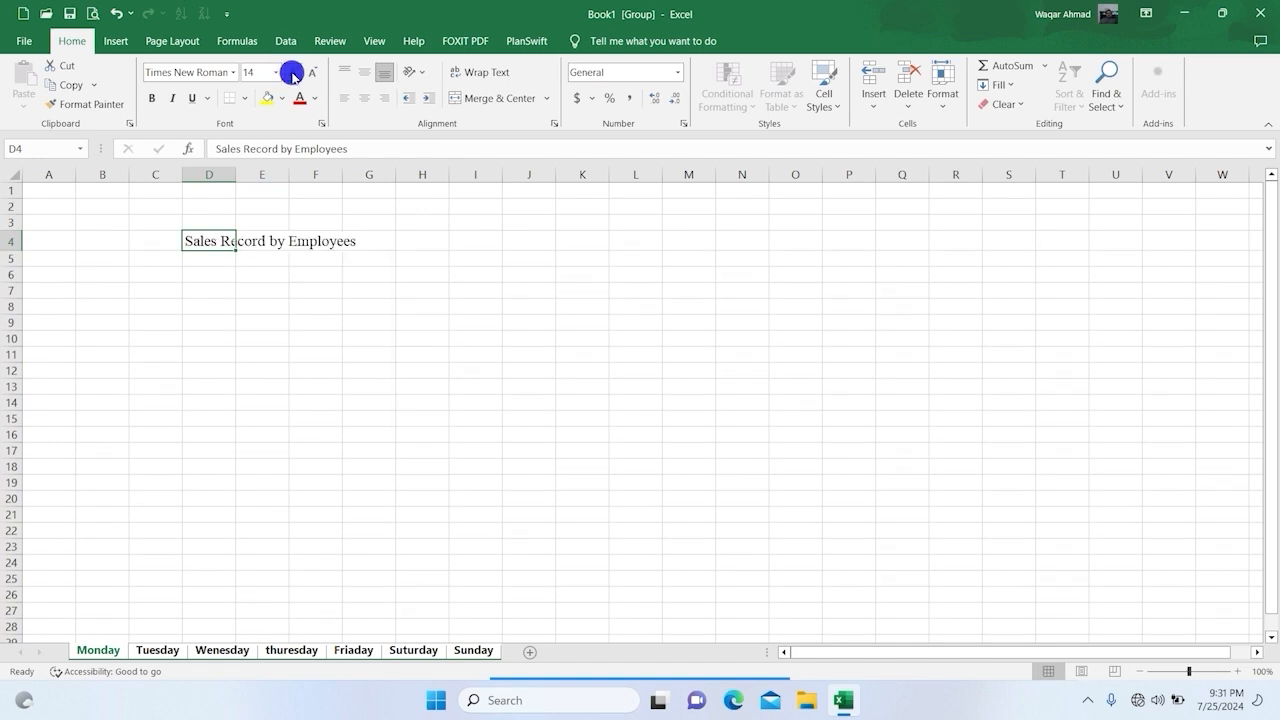
pyautogui.click(290, 71)
pyautogui.click(369, 292)
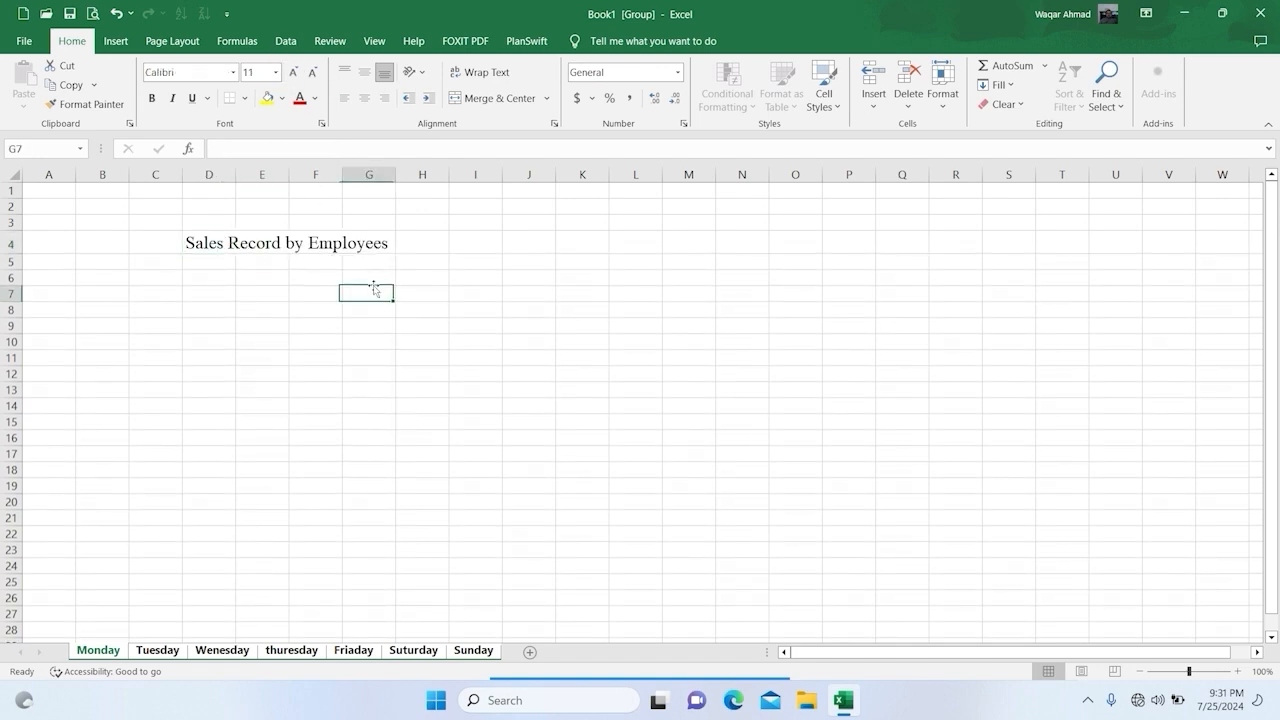
# Step: Widen columns D through G equally and align the title over D4:G4 with Center Across Selection
pyautogui.moveTo(201, 170); pyautogui.dragTo(302, 172)
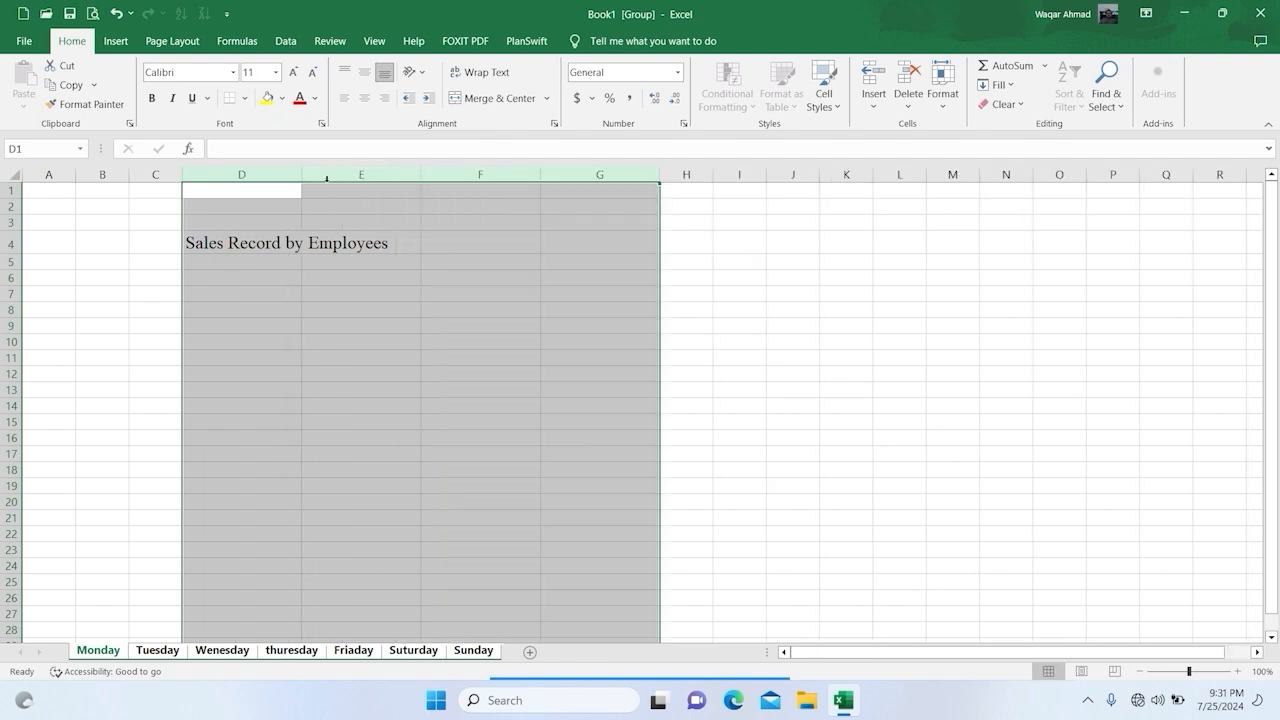
pyautogui.moveTo(276, 245); pyautogui.dragTo(545, 236)
pyautogui.rightClick(492, 230)
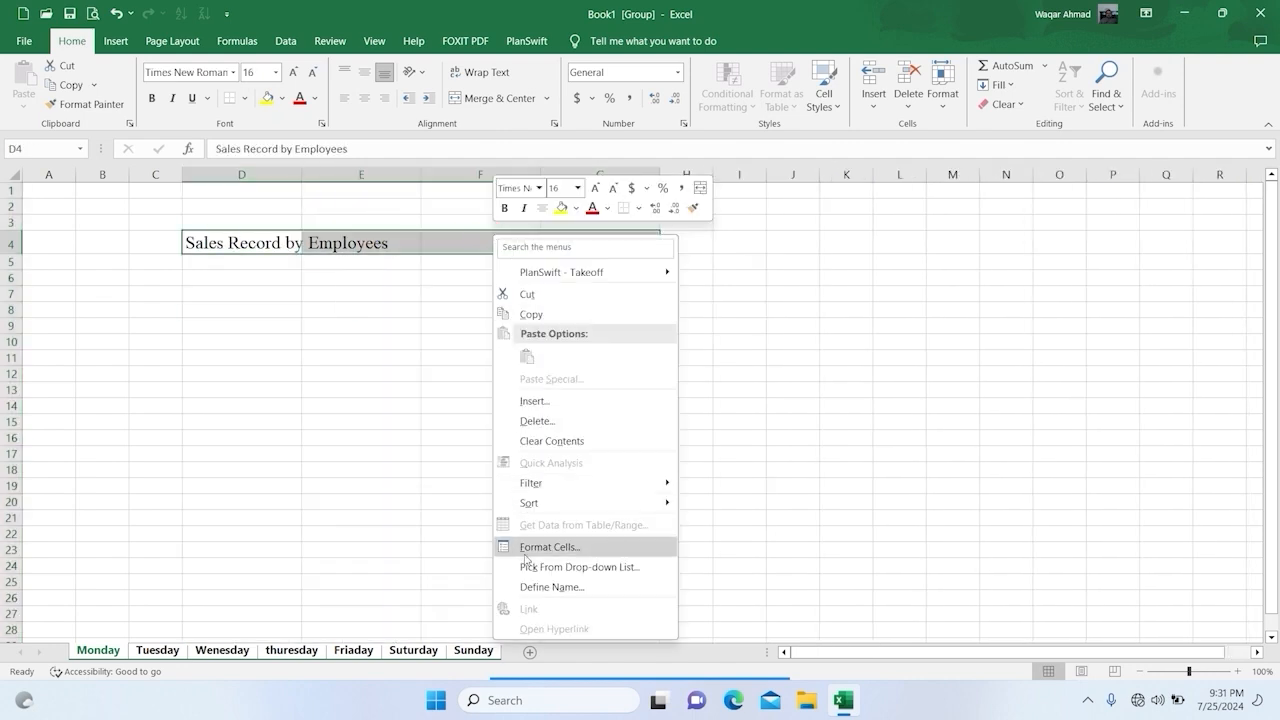
pyautogui.click(533, 546)
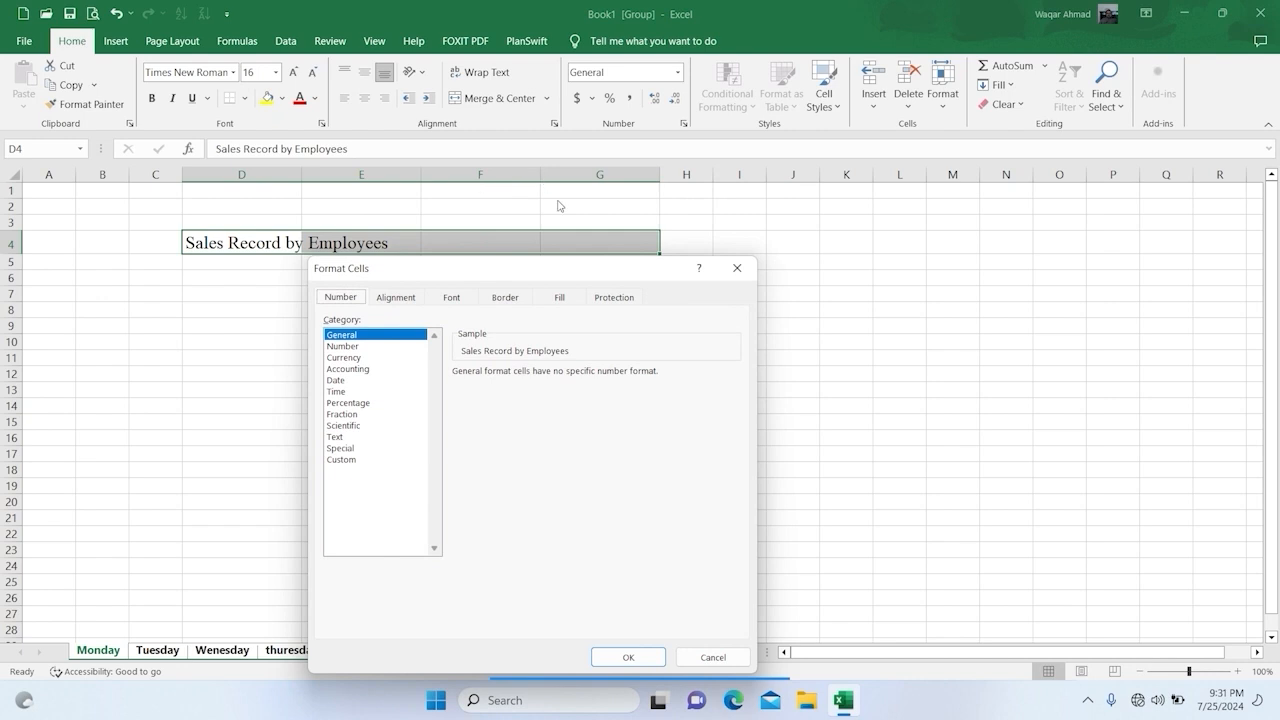
pyautogui.click(396, 297)
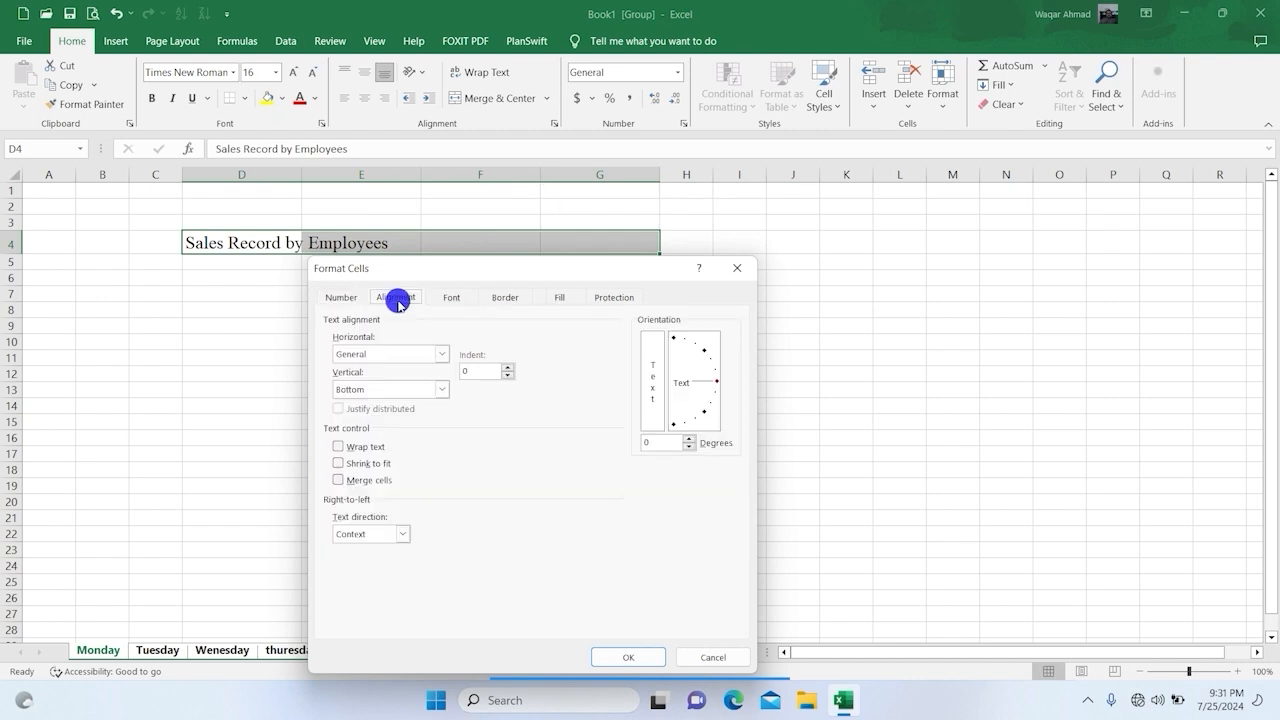
pyautogui.click(391, 356)
pyautogui.click(392, 438)
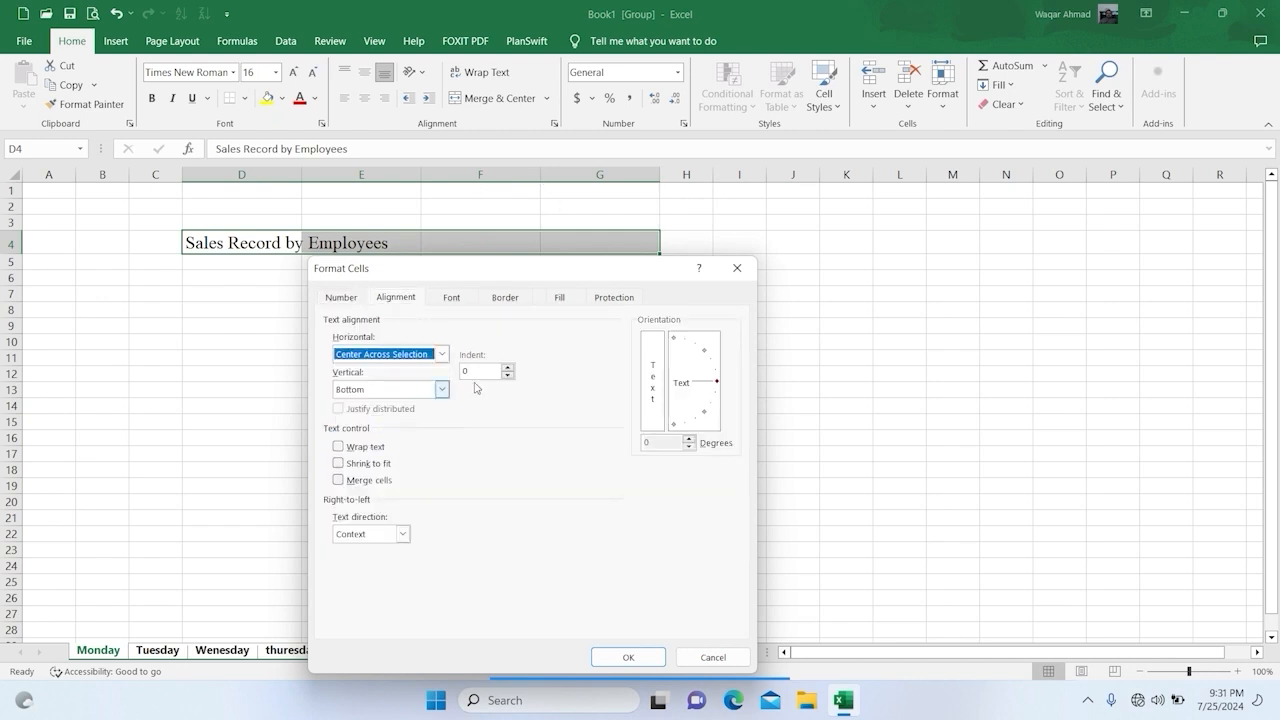
pyautogui.click(628, 657)
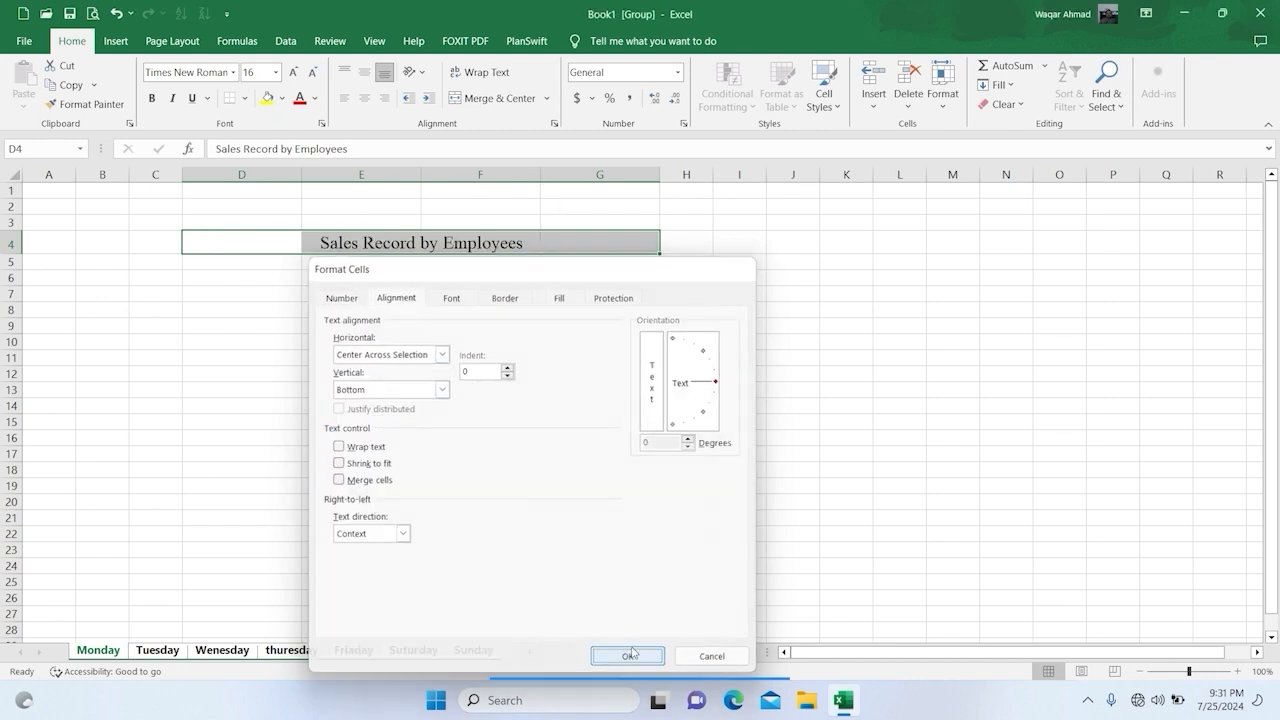
# Step: Fill the title range D4:G4 with light green
pyautogui.click(282, 97)
pyautogui.click(320, 228)
pyautogui.click(560, 326)
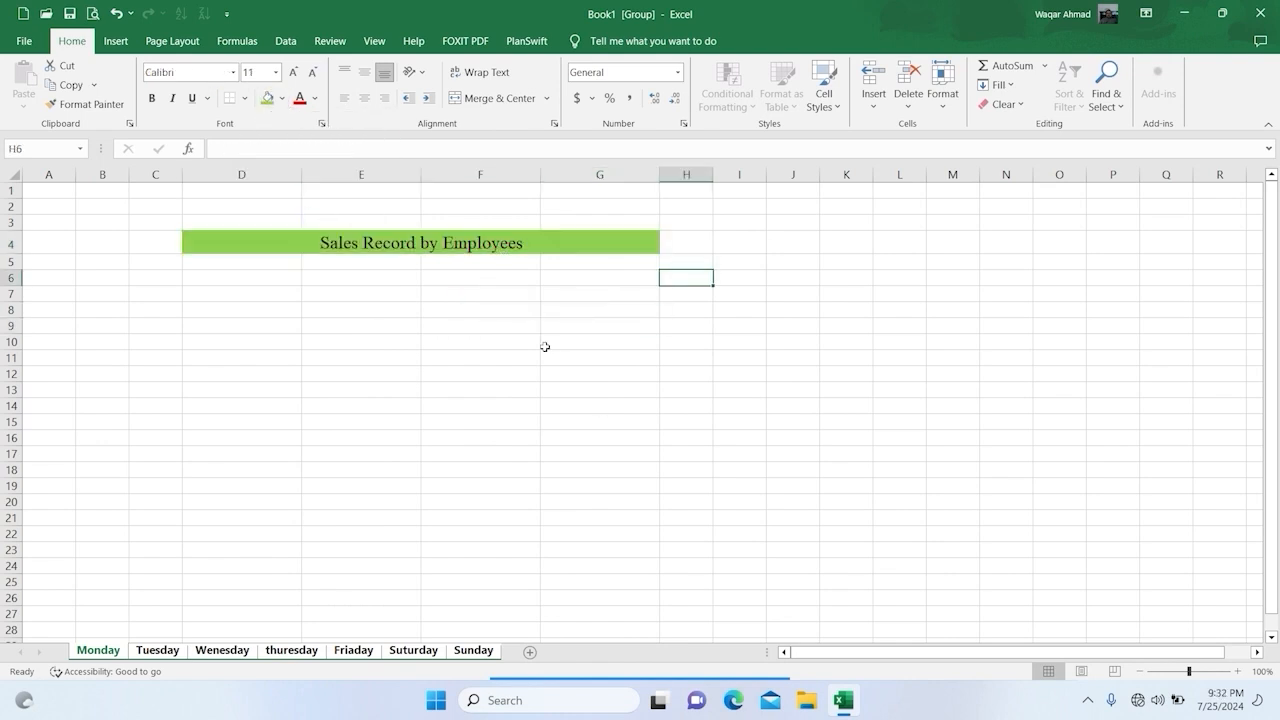
# Step: Number cells C5:C11 from 1 to 7 as a filled series and set their font size to 12
pyautogui.click(178, 278)
pyautogui.click(163, 263)
pyautogui.write('1')
pyautogui.press('Return')
pyautogui.write('2')
pyautogui.press('Return')
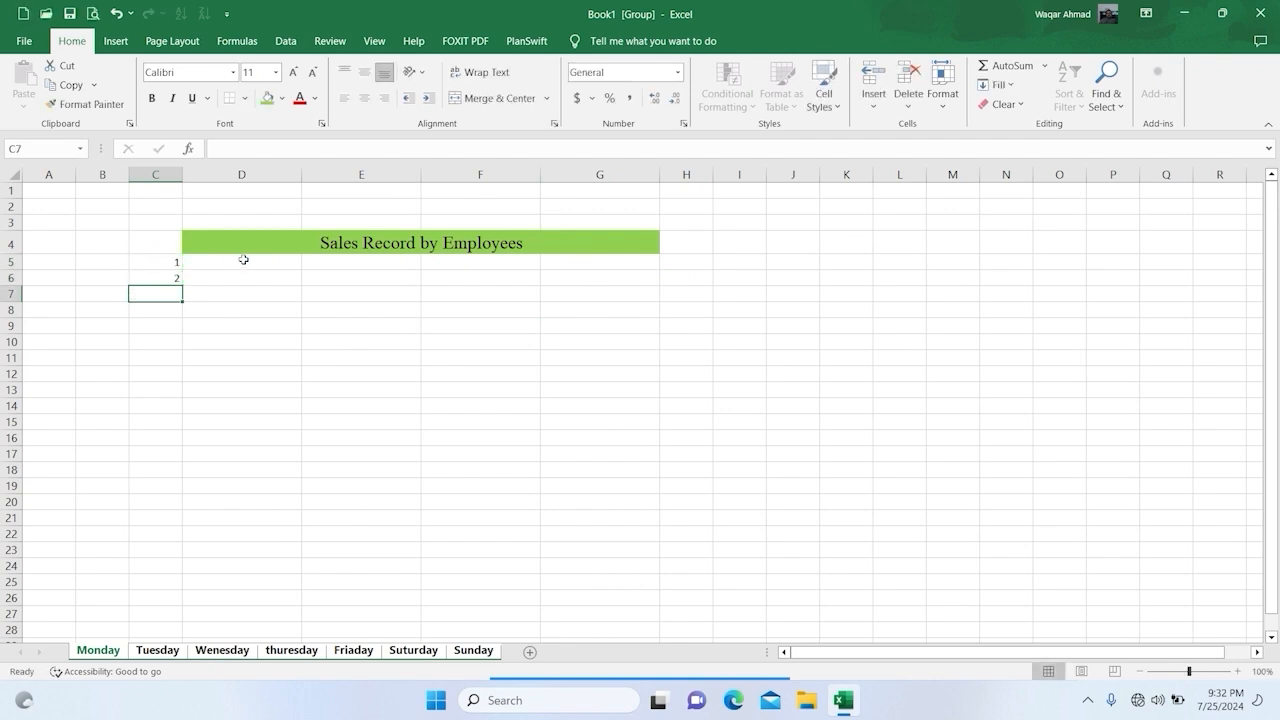
pyautogui.click(176, 259)
pyautogui.moveTo(178, 263); pyautogui.dragTo(183, 358)
pyautogui.click(235, 272)
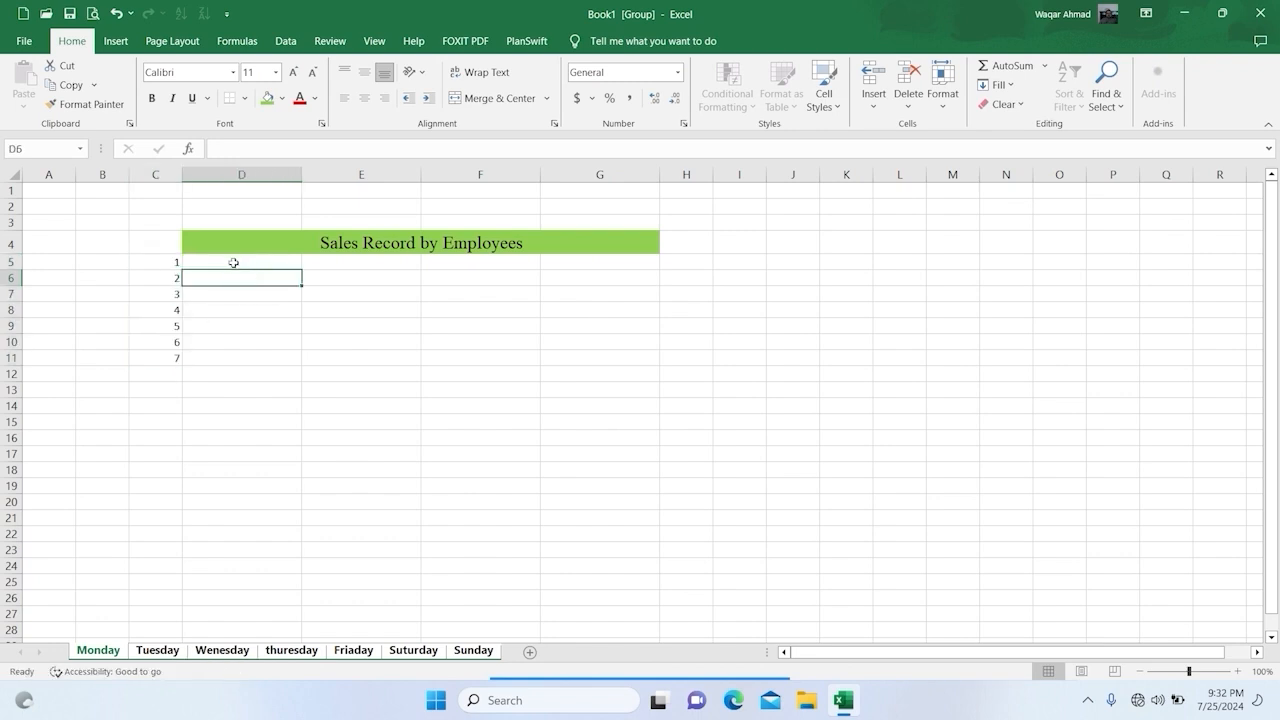
pyautogui.moveTo(163, 263); pyautogui.dragTo(175, 362)
pyautogui.click(293, 72)
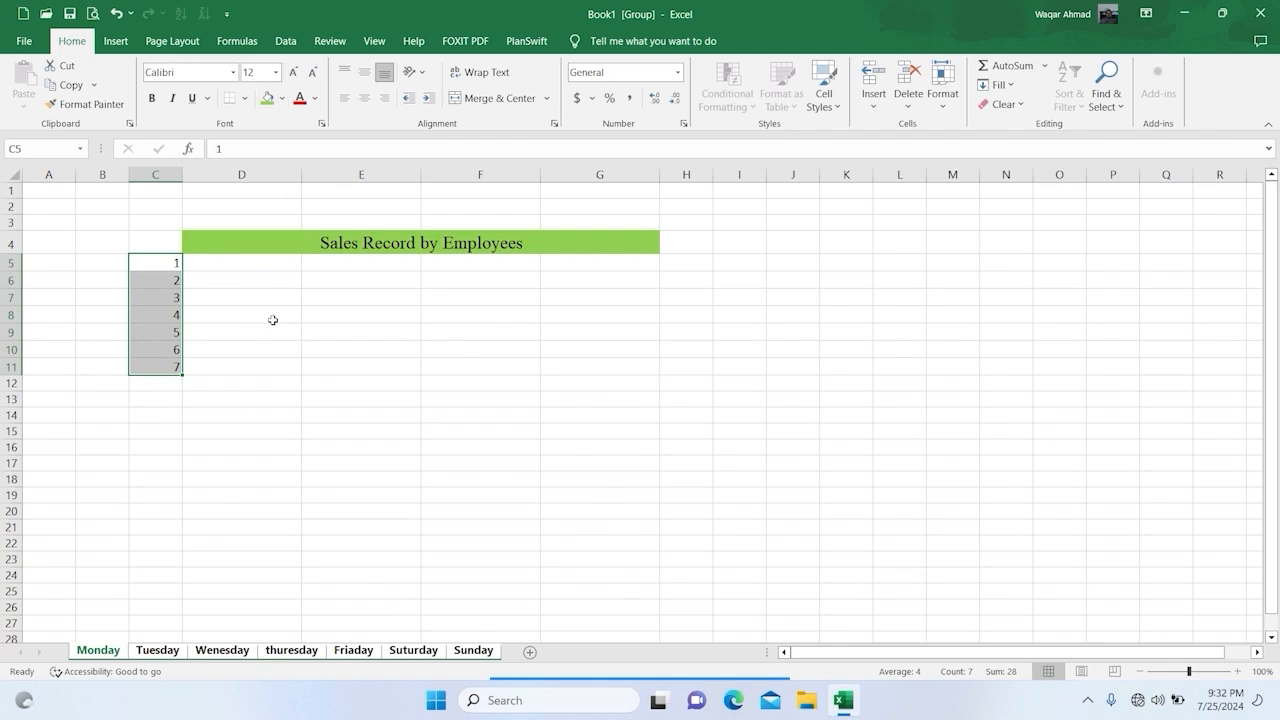
# Step: Enter the first two employees' full names in D5 and D6, beside numbers 1 and 2
pyautogui.click(256, 258)
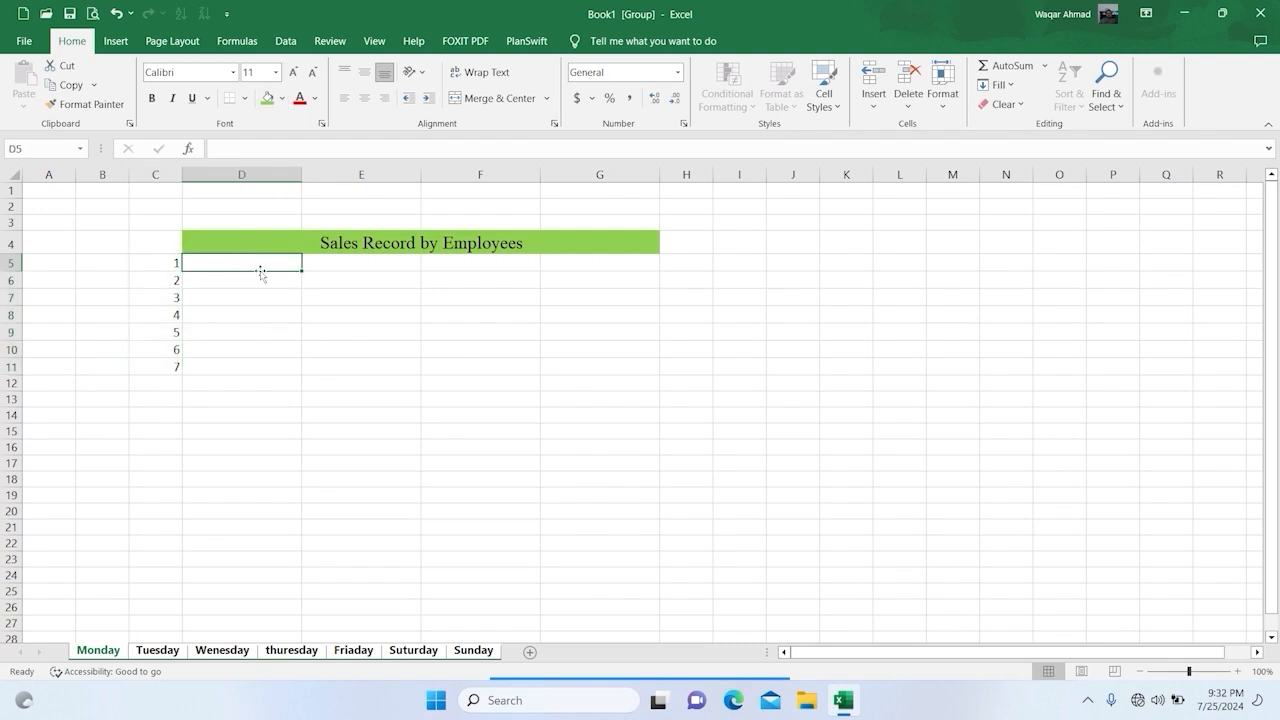
pyautogui.write('A')
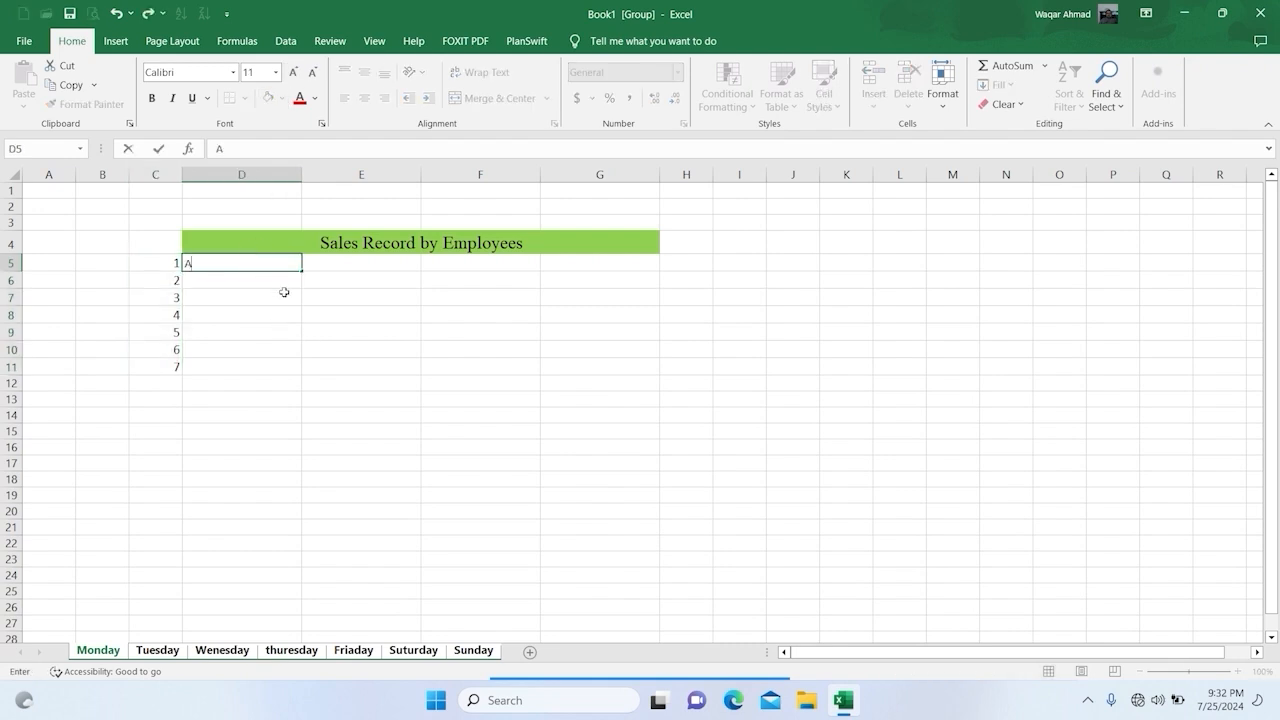
pyautogui.write('bu Bakar')
pyautogui.press('Return')
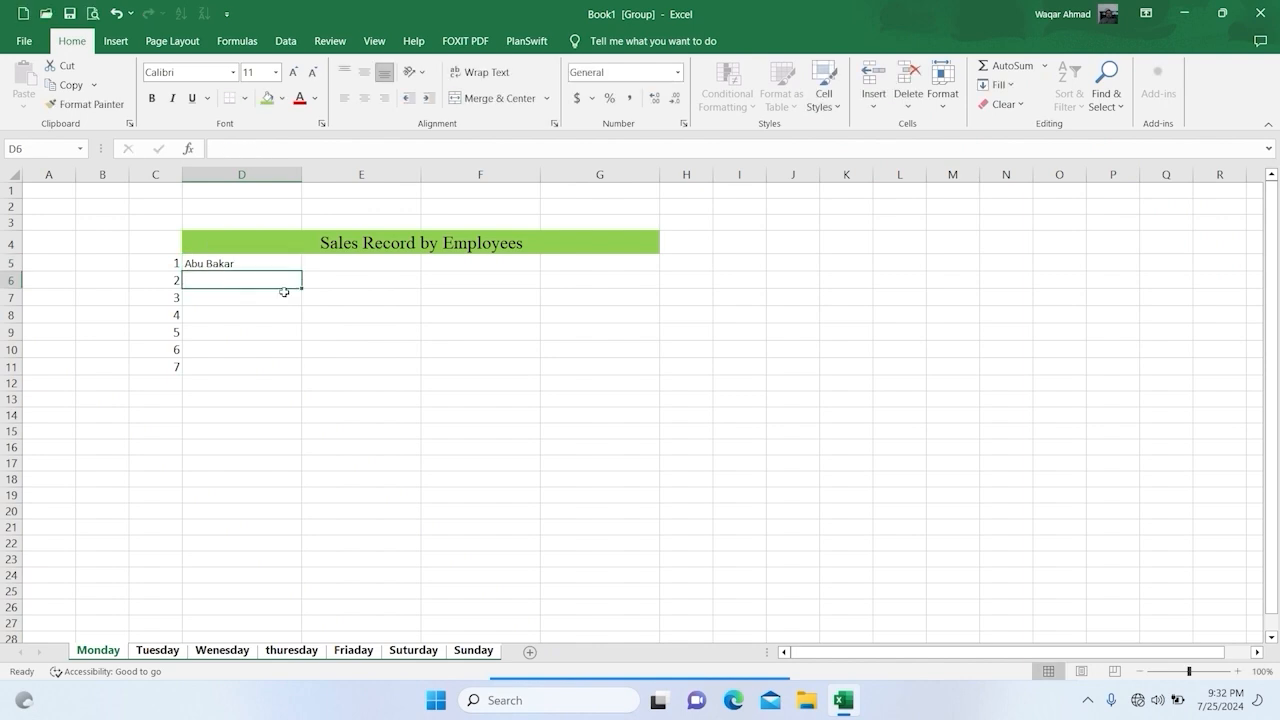
pyautogui.write('Farhan')
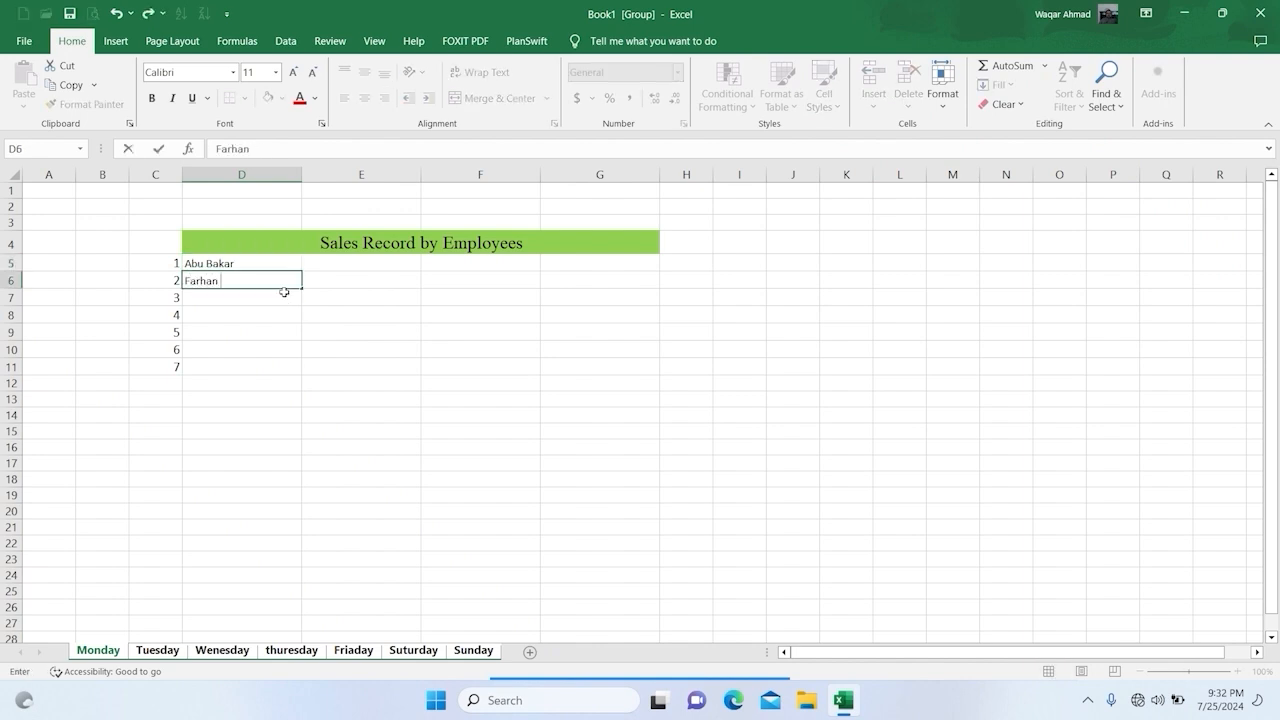
pyautogui.write(' Ahmad')
pyautogui.press('Return')
# Step: Enter the third and fourth employees' full names in D7 and D8
pyautogui.write('Jaw')
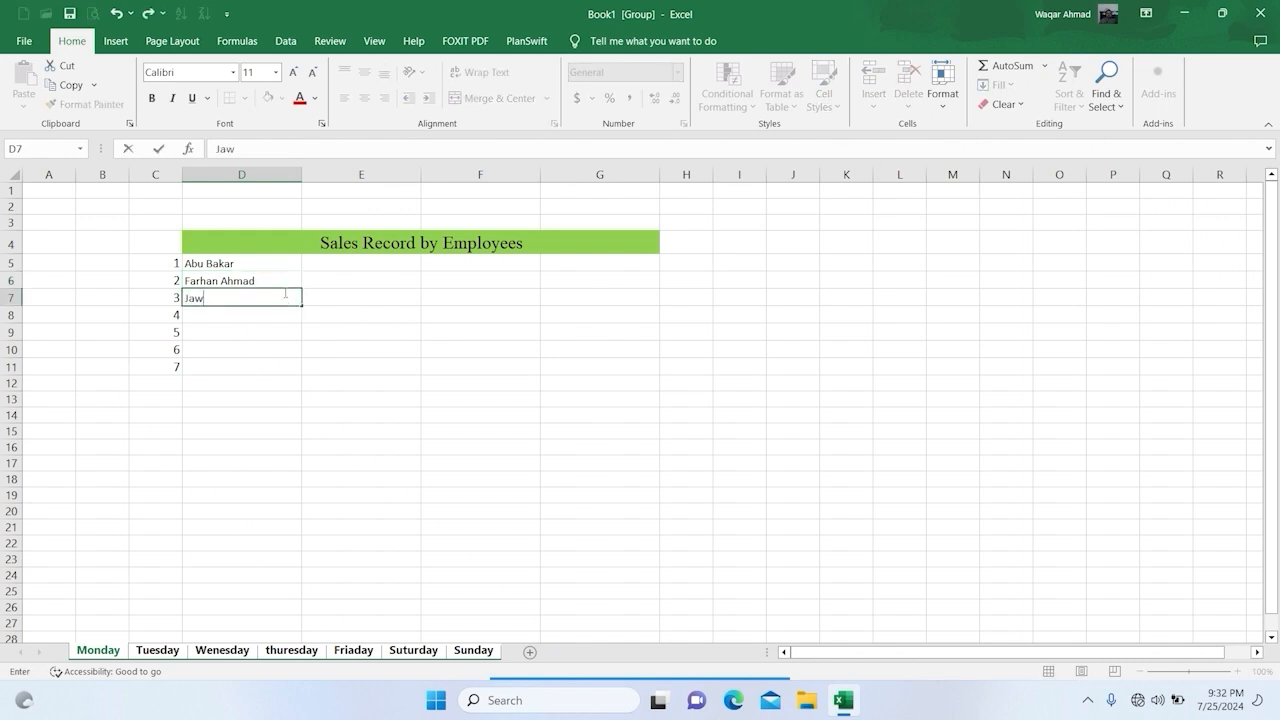
pyautogui.write('ad Ahmad')
pyautogui.press('Return')
pyautogui.write('Saim KH')
pyautogui.press('BackSpace')
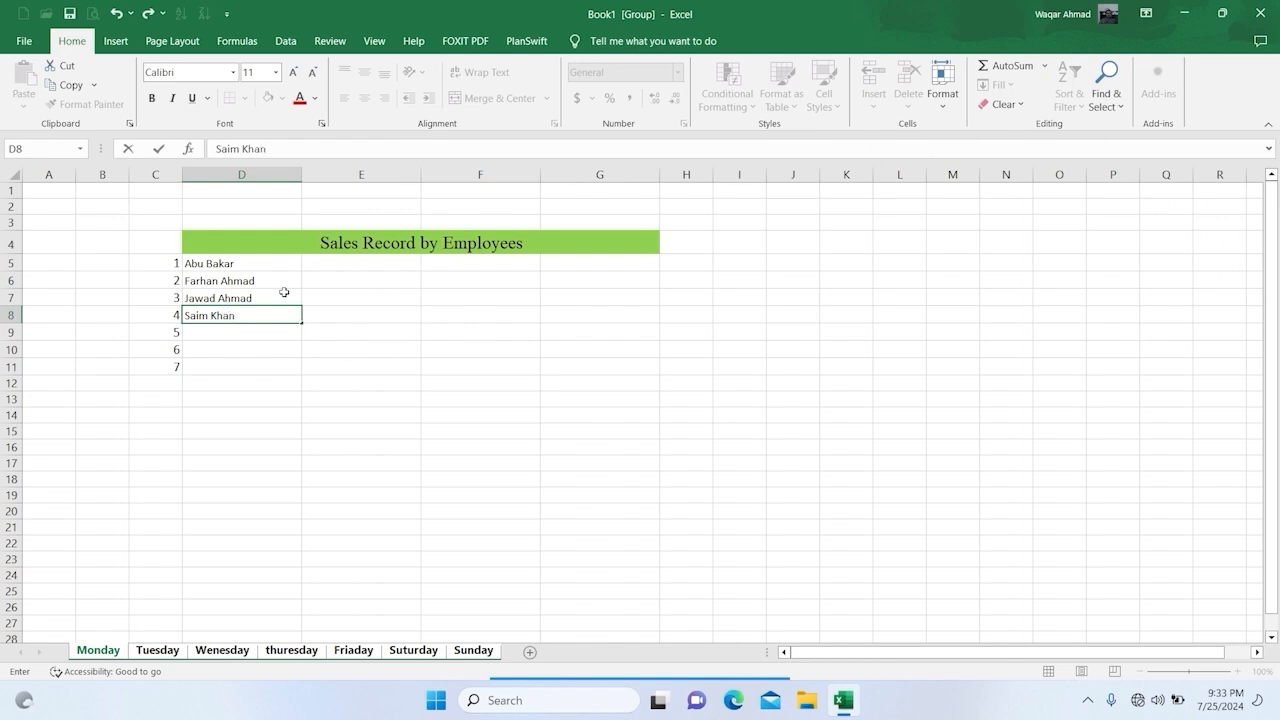
pyautogui.press('Return')
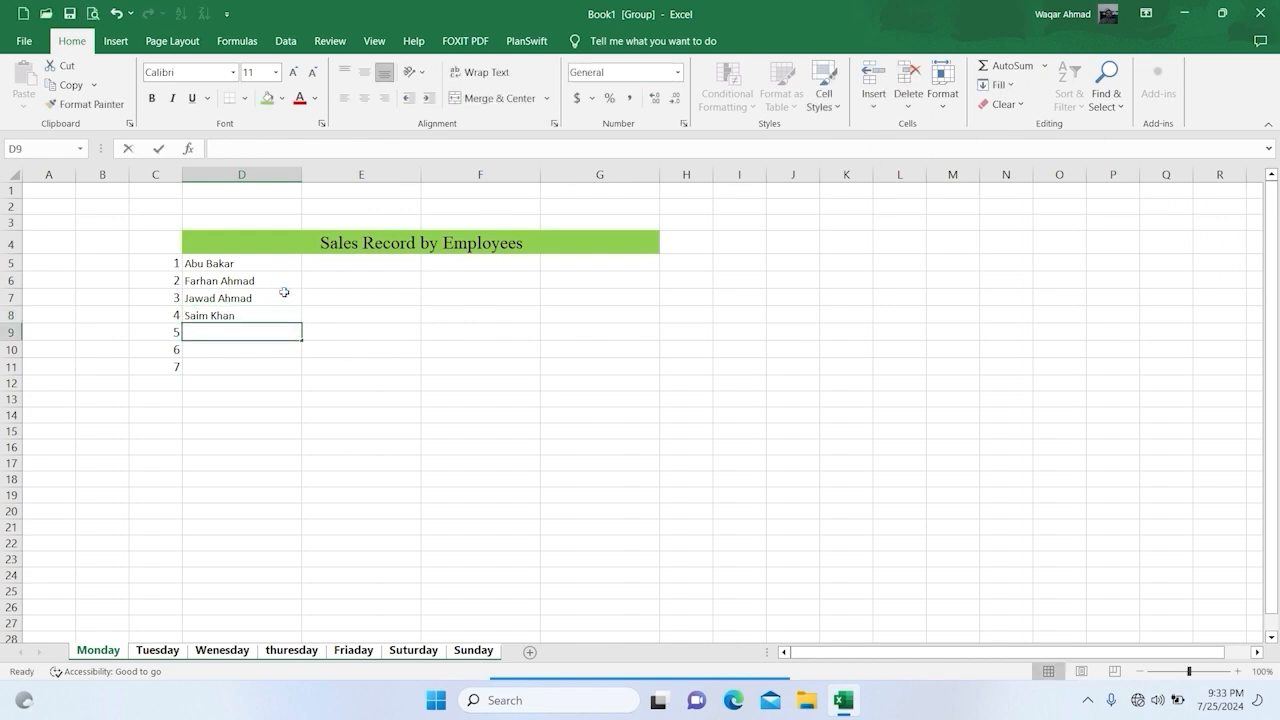
# Step: Enter the last three employees' full names in D9 through D11 to complete the seven-person list
pyautogui.write('Mansoor Ali')
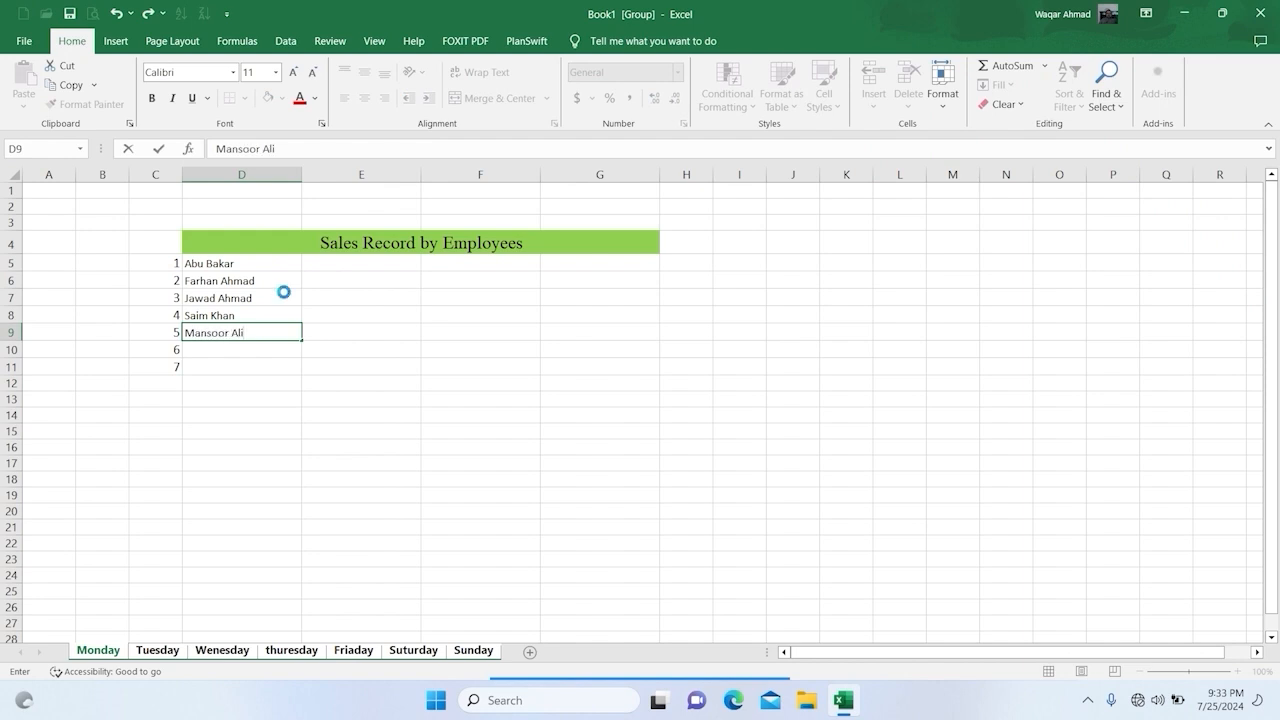
pyautogui.press('Return')
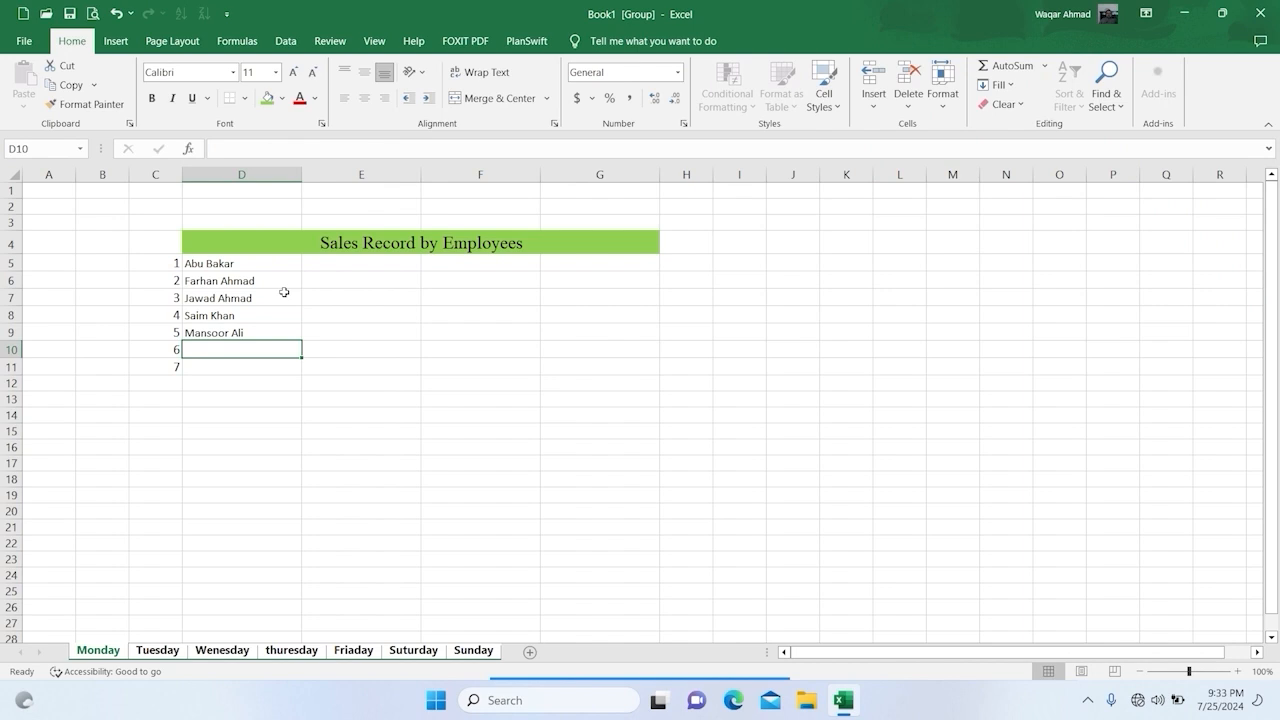
pyautogui.write('Nizaqa')
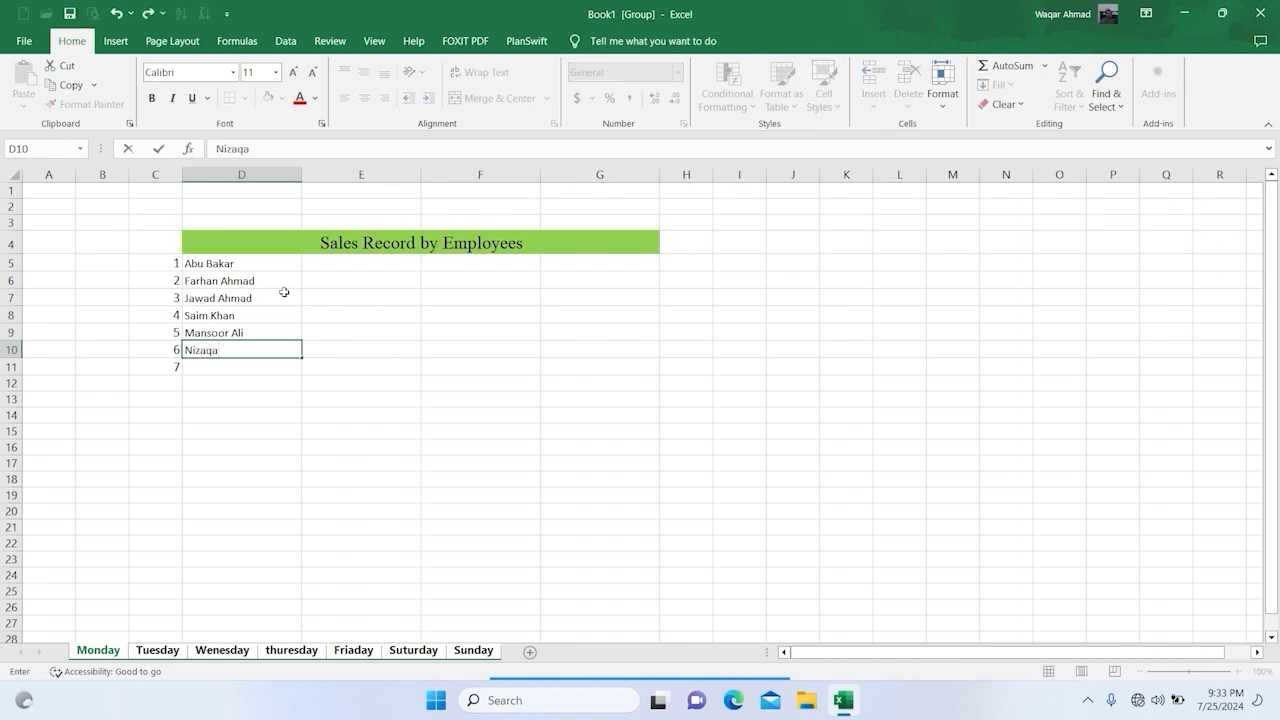
pyautogui.write('t Ali')
pyautogui.press('Return')
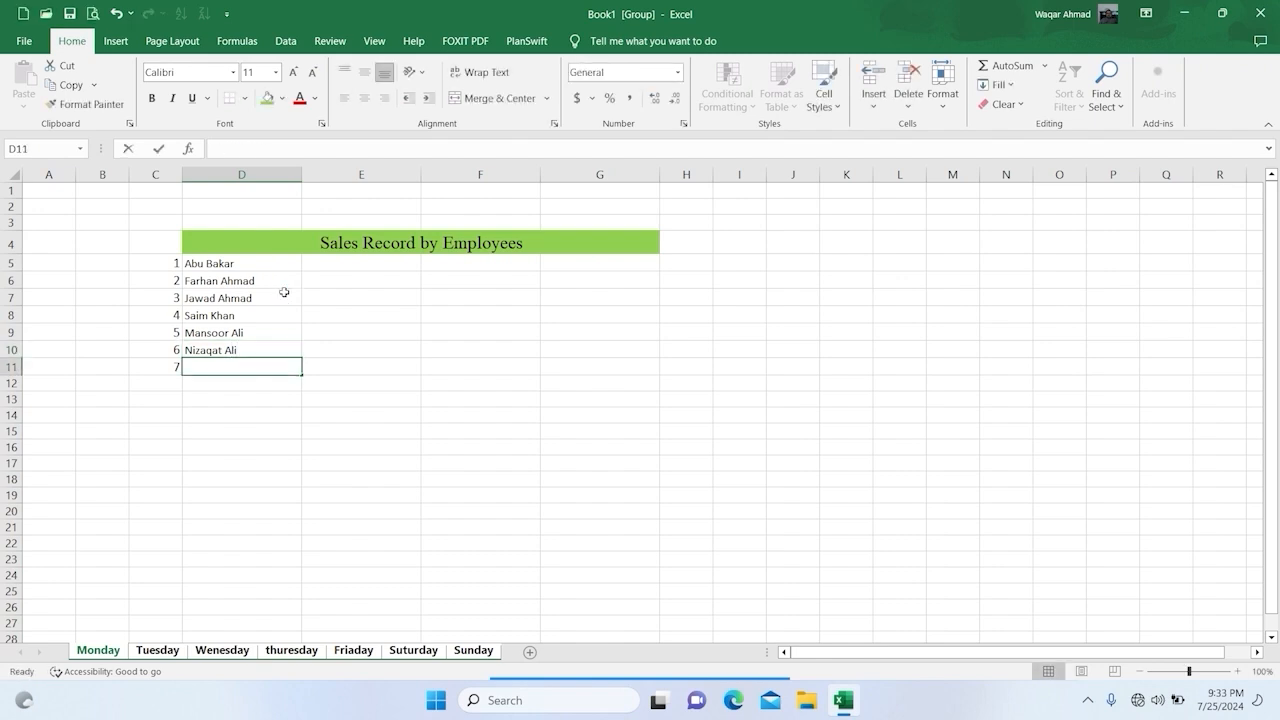
pyautogui.write('Safeer')
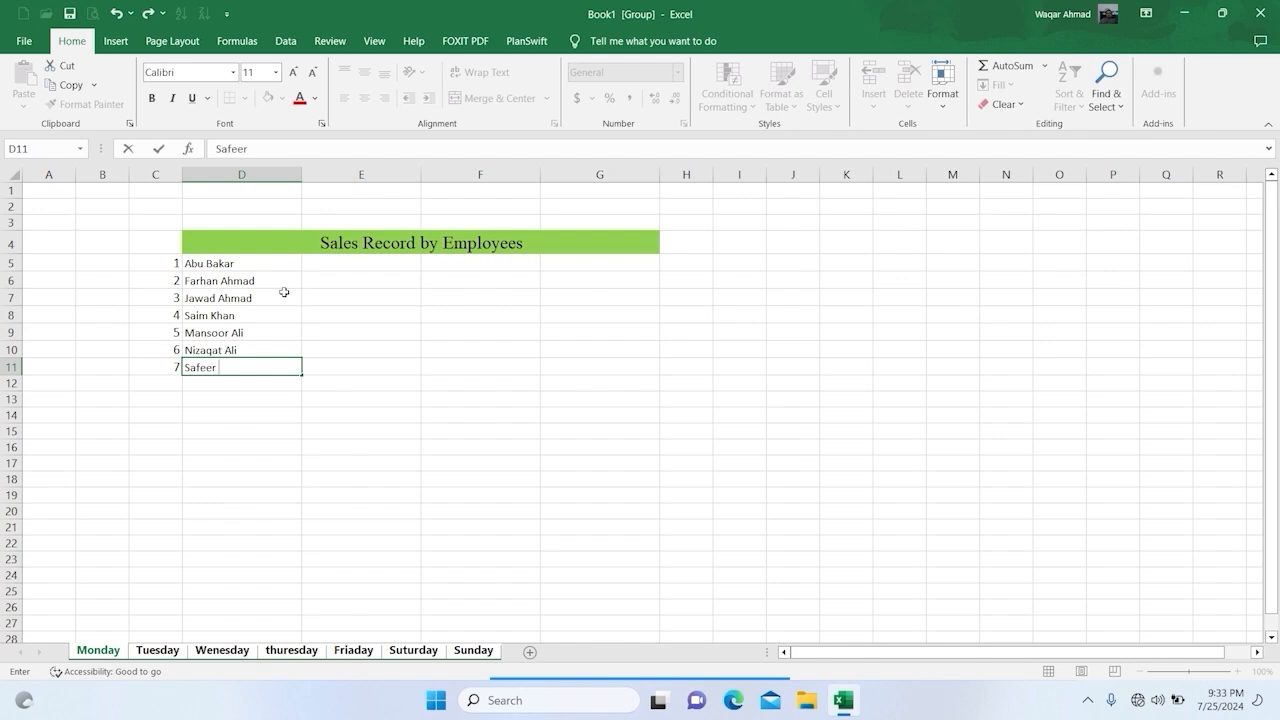
pyautogui.write(' Ahmad')
pyautogui.press('Return')
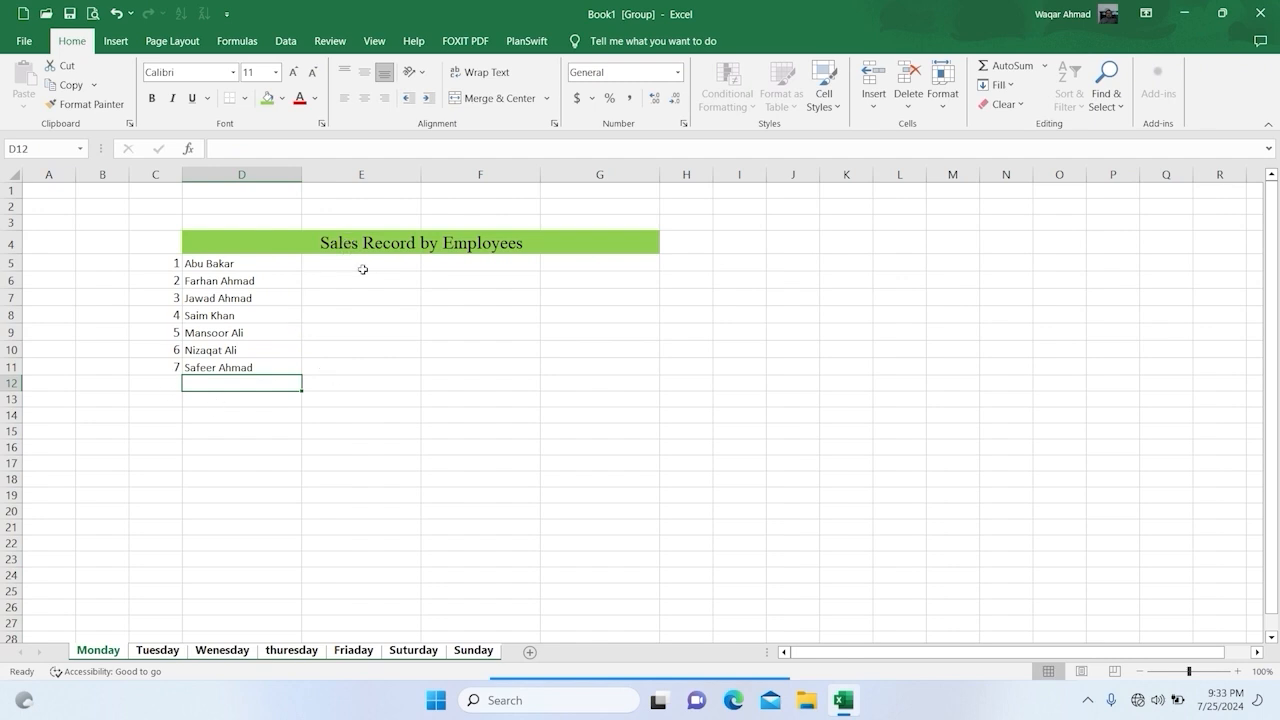
# Step: Label cell C12, below the numbered list, as "Total" and make it bold
pyautogui.click(165, 383)
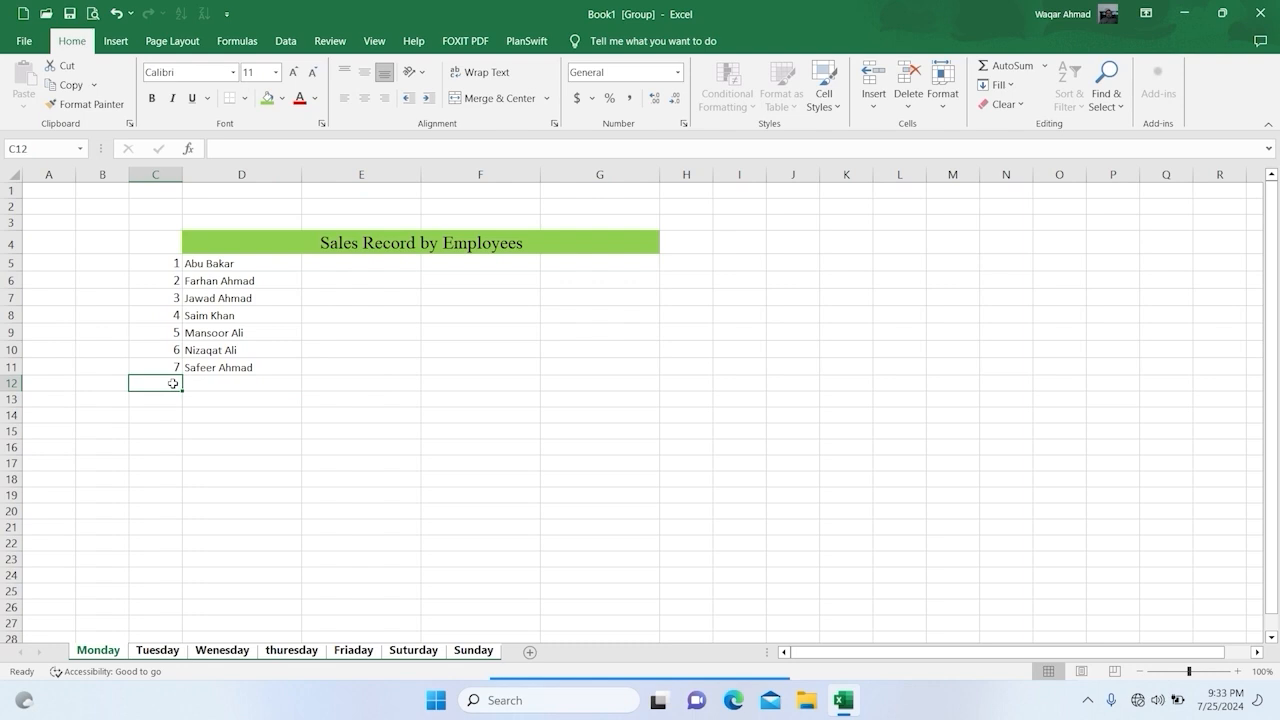
pyautogui.write('Total')
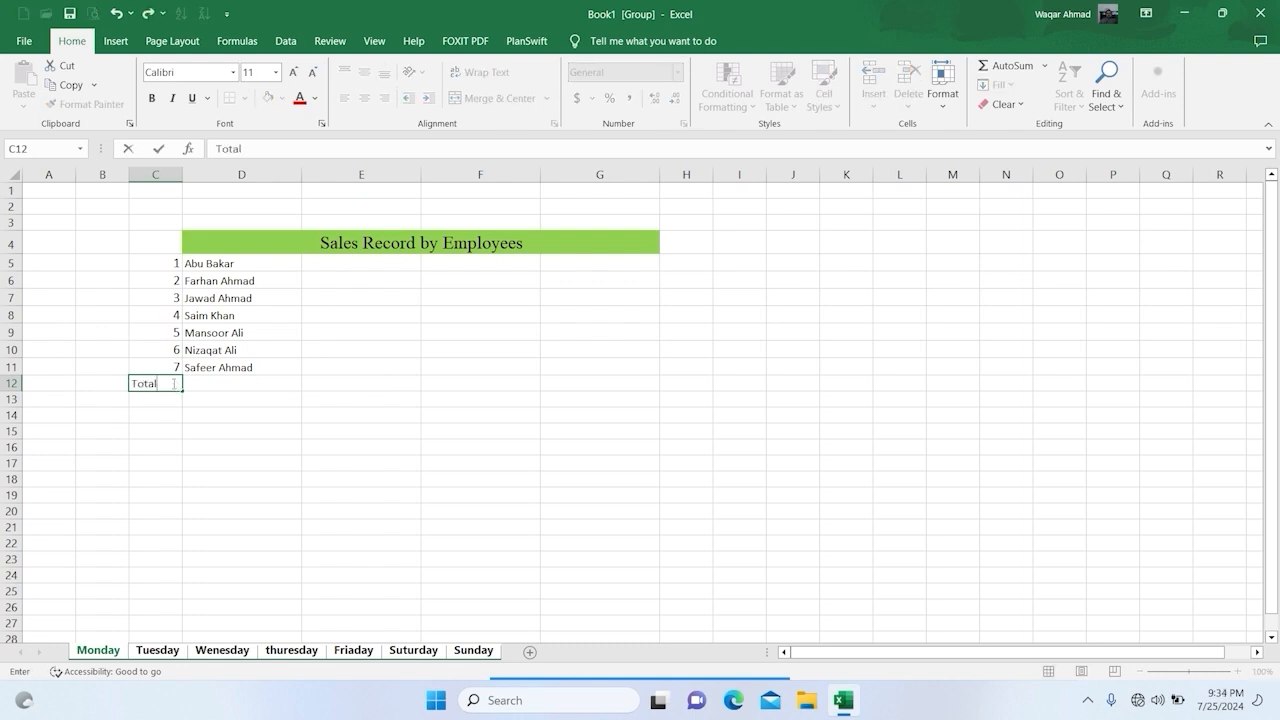
pyautogui.press('Return')
pyautogui.click(163, 382)
pyautogui.click(152, 98)
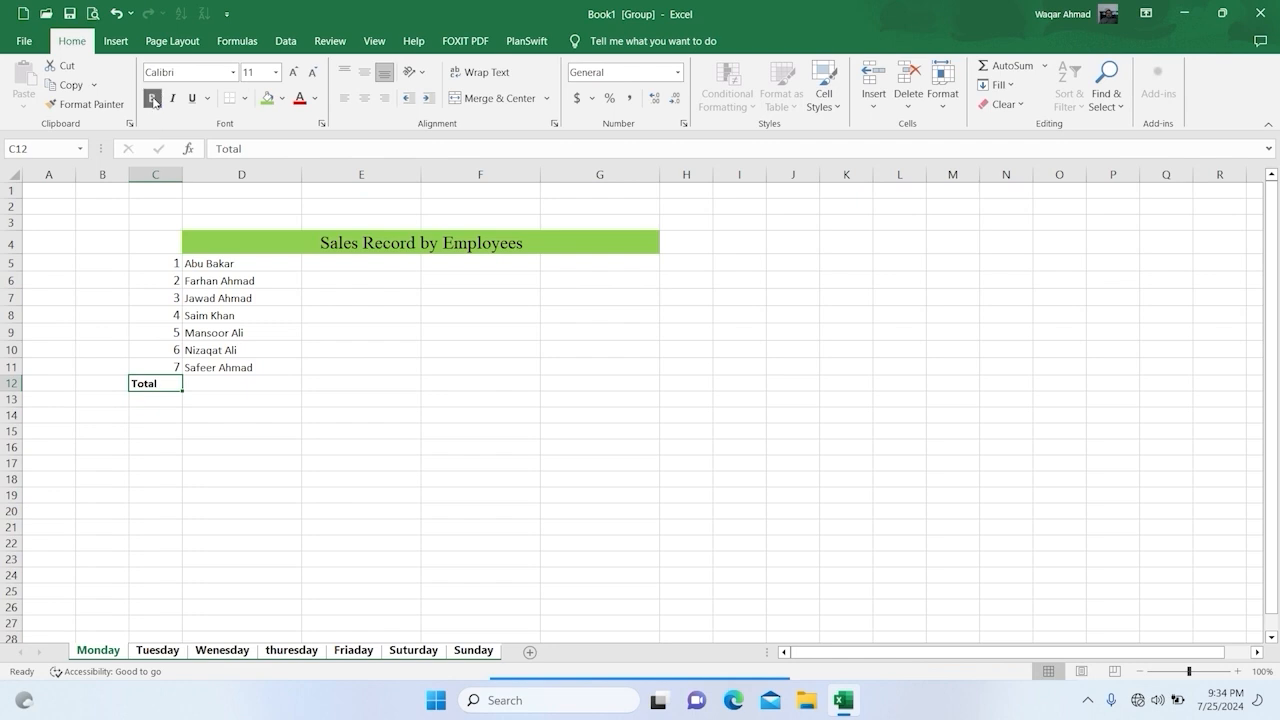
pyautogui.click(338, 382)
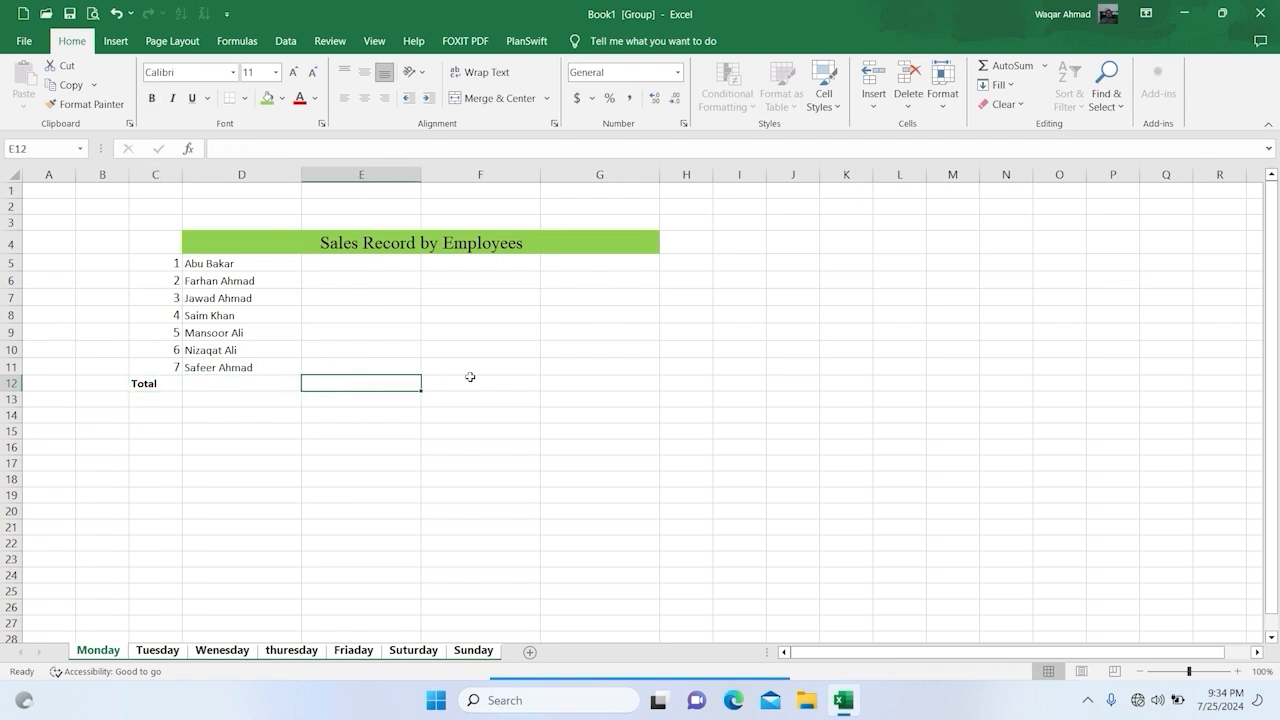
pyautogui.write('=sum')
pyautogui.moveTo(344, 262); pyautogui.dragTo(369, 298)
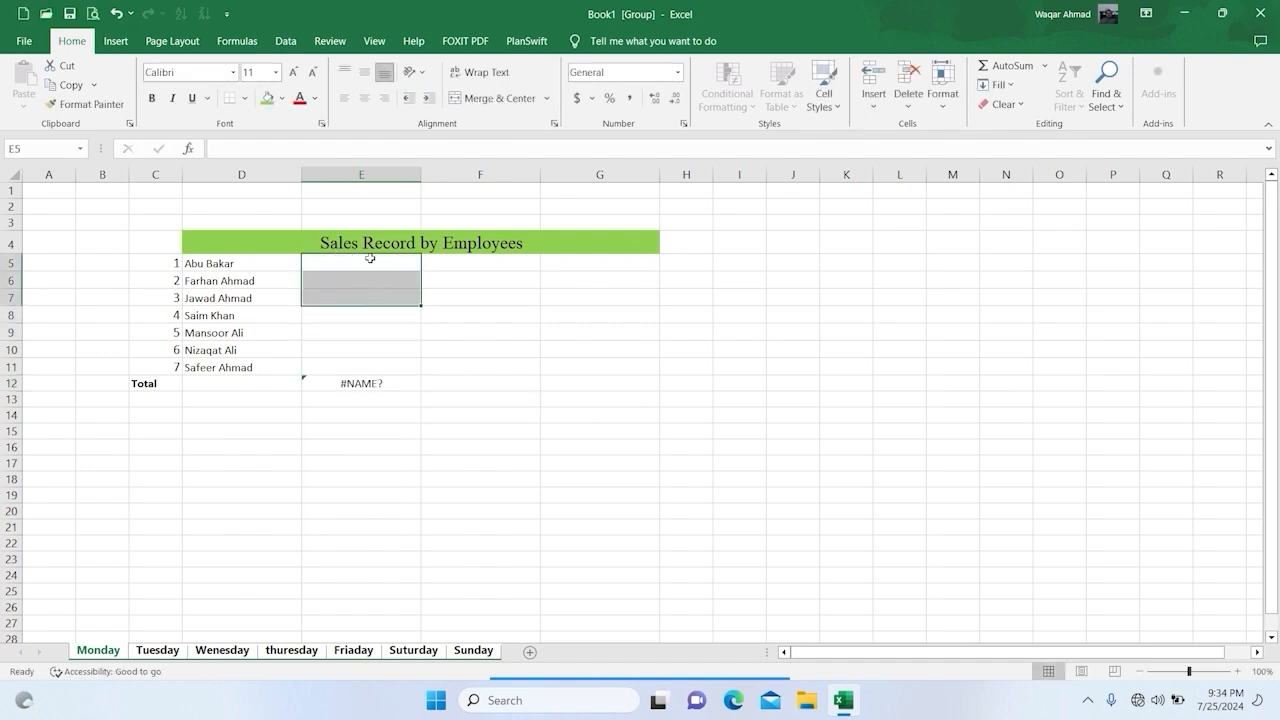
pyautogui.click(369, 261)
# Step: Enter the formula =SUM(E5:E11) in cell E12 of the Total row across the grouped sheets
pyautogui.click(355, 382)
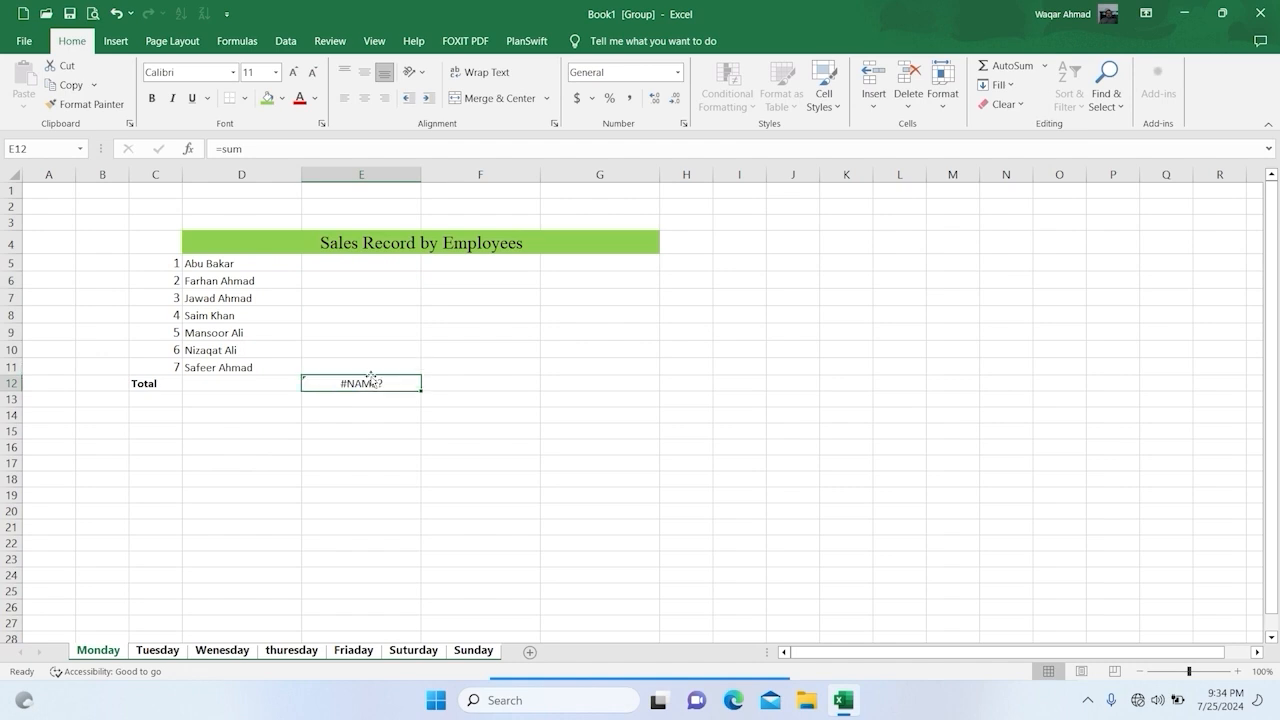
pyautogui.write('=su')
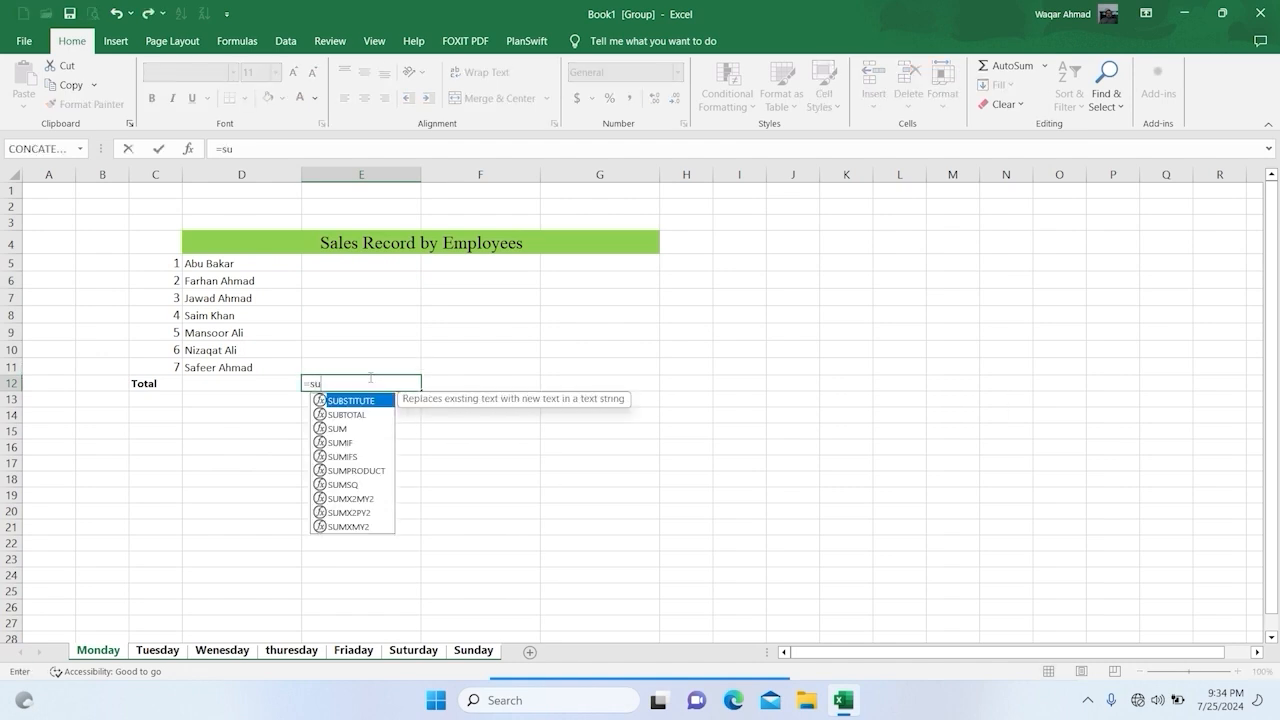
pyautogui.write('m(')
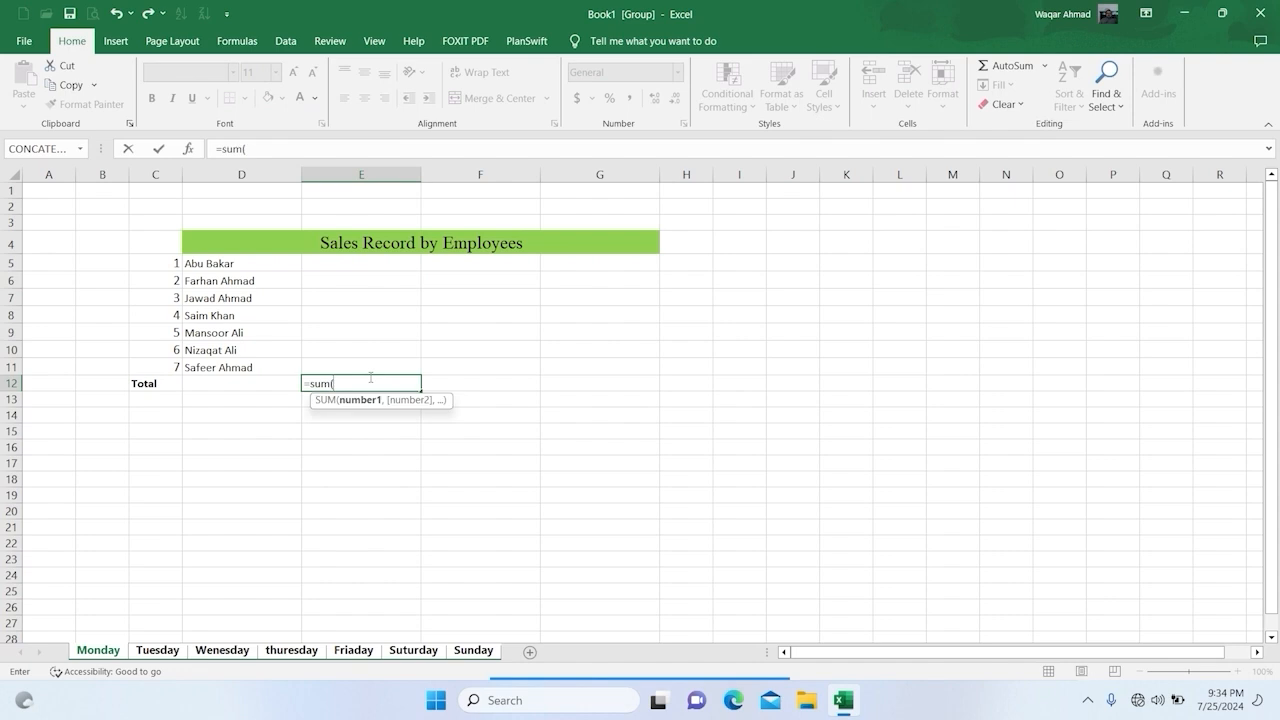
pyautogui.moveTo(354, 266); pyautogui.dragTo(345, 355)
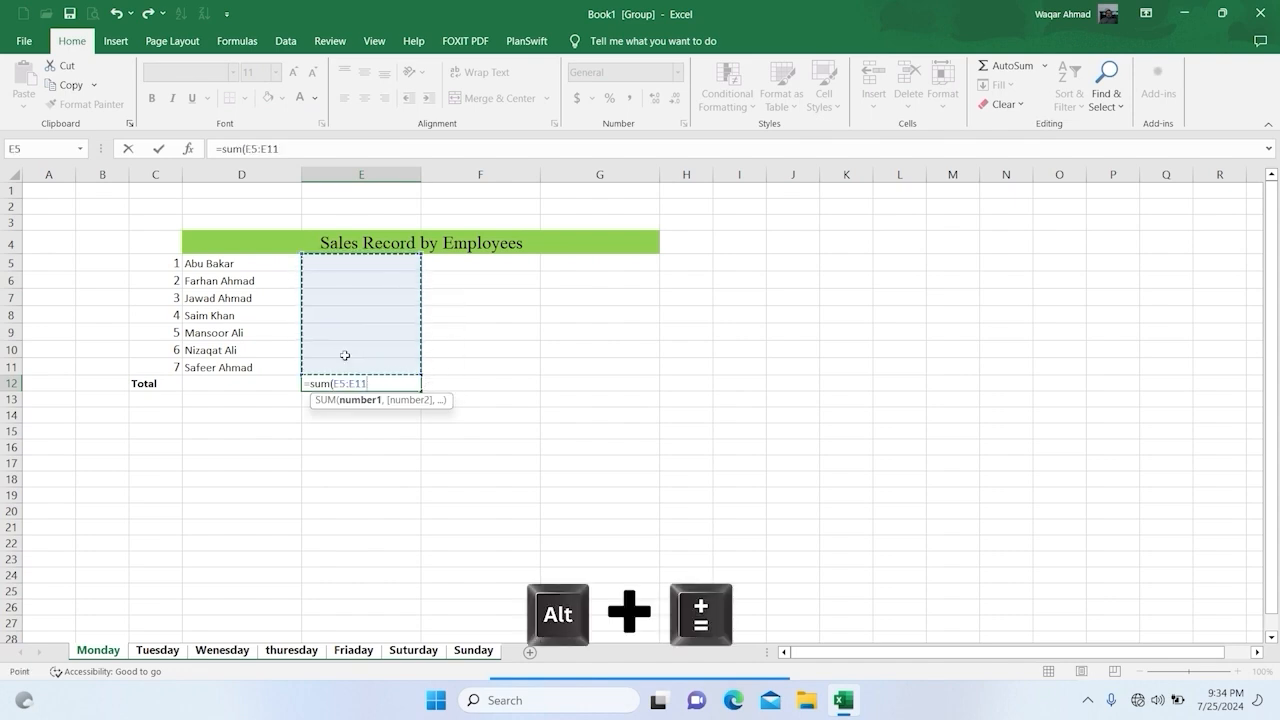
pyautogui.write(')')
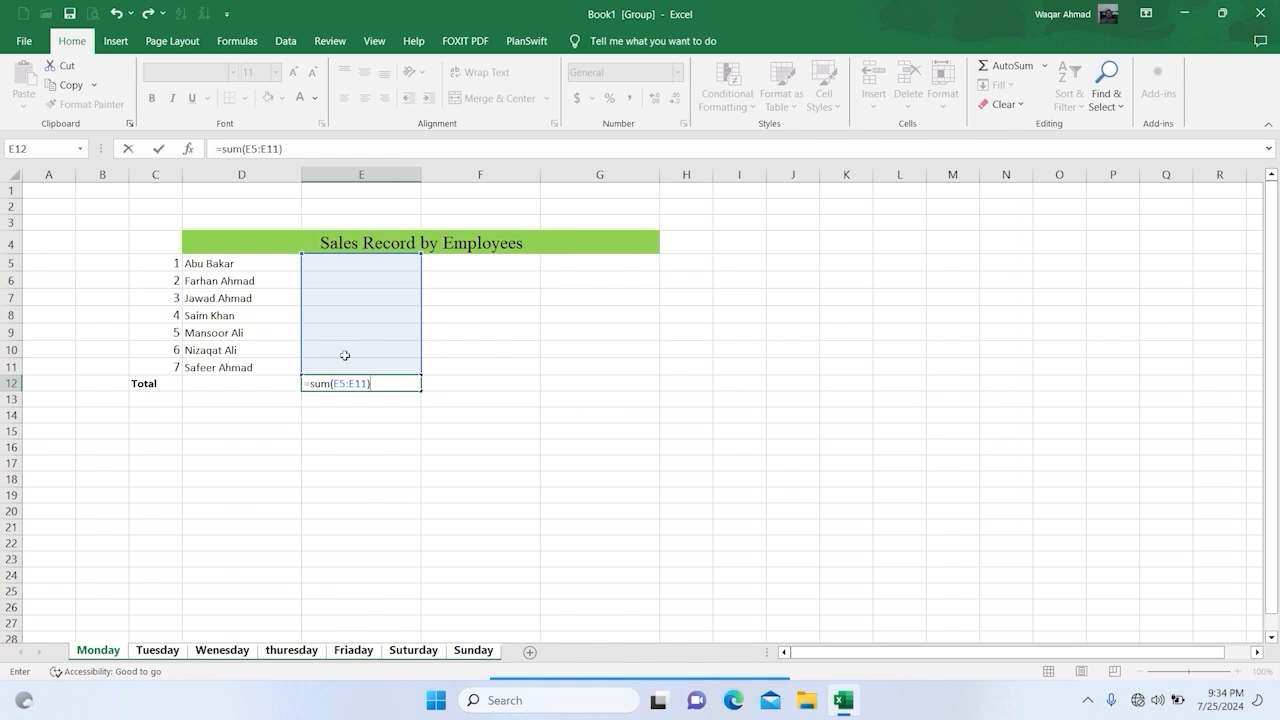
pyautogui.press('Return')
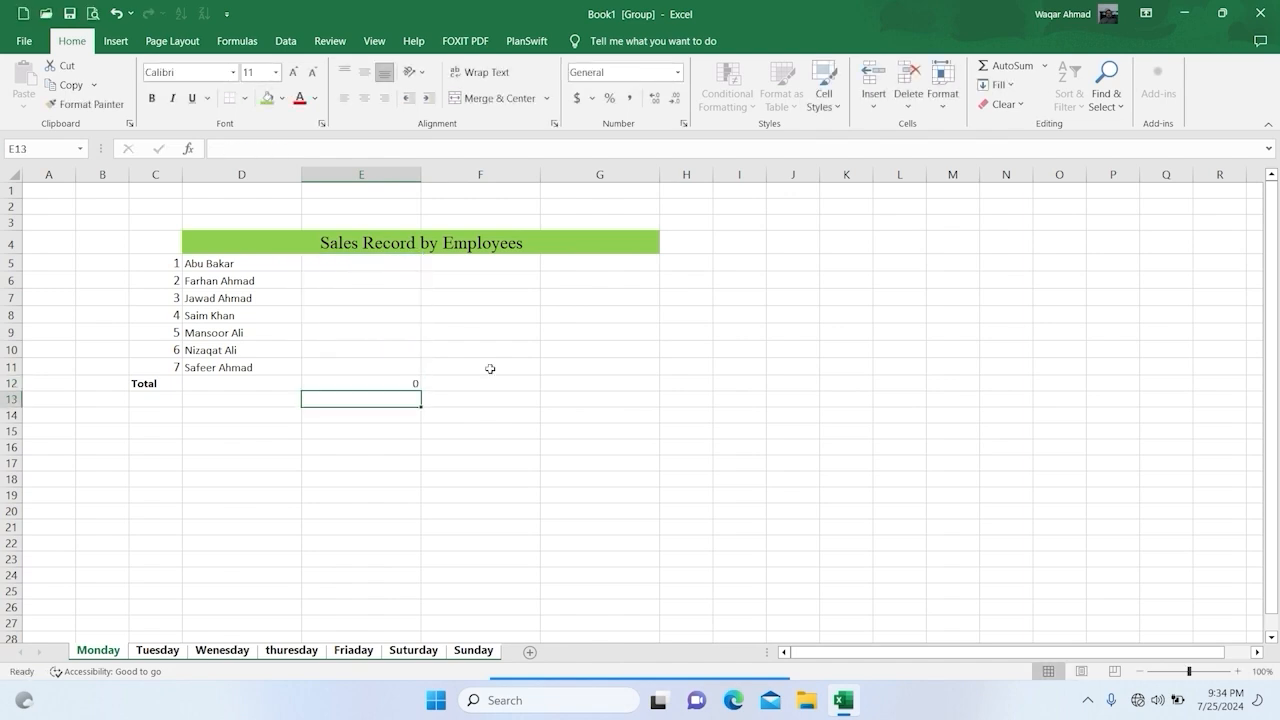
pyautogui.click(543, 501)
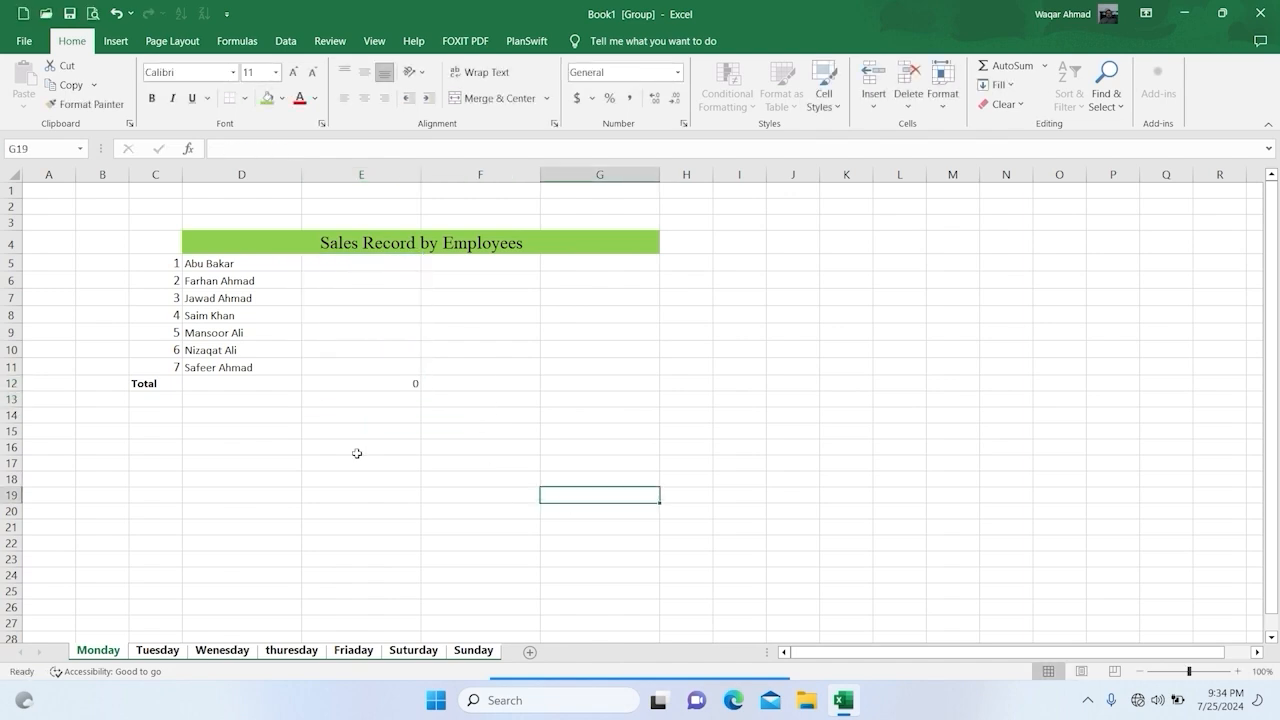
# Step: Ungroup the weekday sheets, check the shared table on each sheet from Tuesday to Sunday, and return to Monday
pyautogui.click(168, 651)
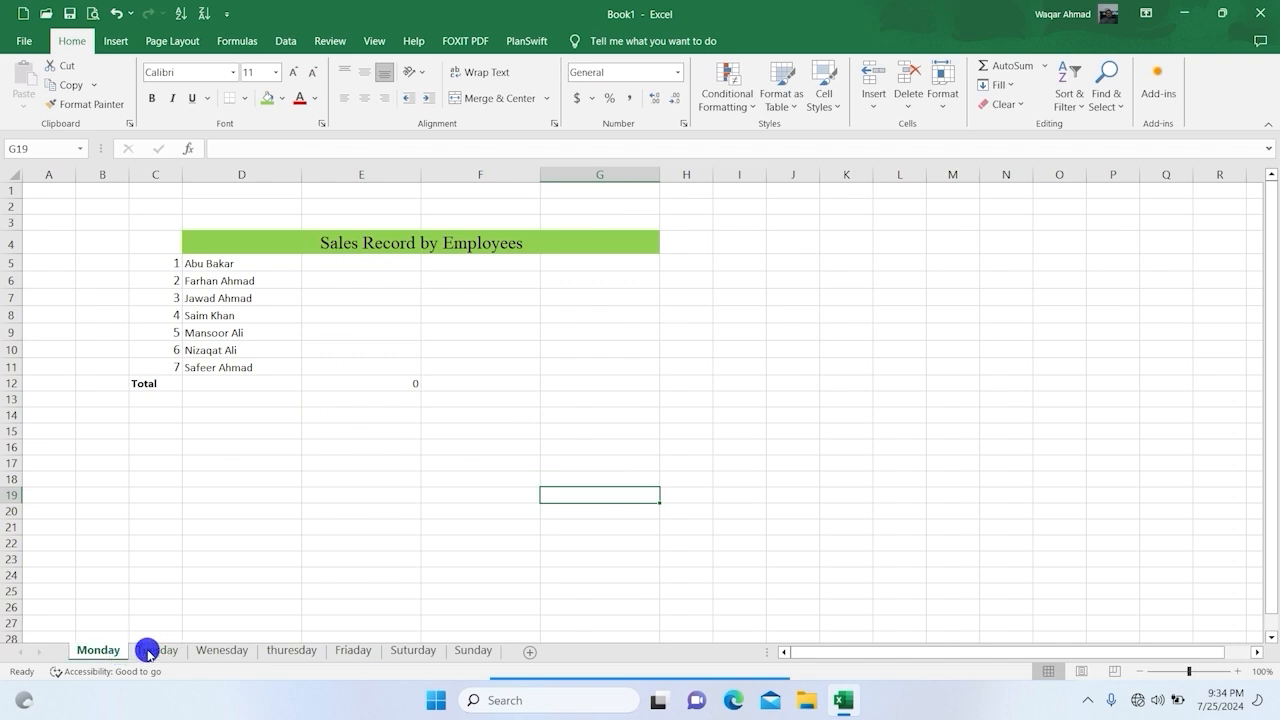
pyautogui.click(220, 651)
pyautogui.click(291, 651)
pyautogui.click(353, 651)
pyautogui.click(405, 651)
pyautogui.click(455, 651)
pyautogui.click(90, 651)
pyautogui.click(322, 459)
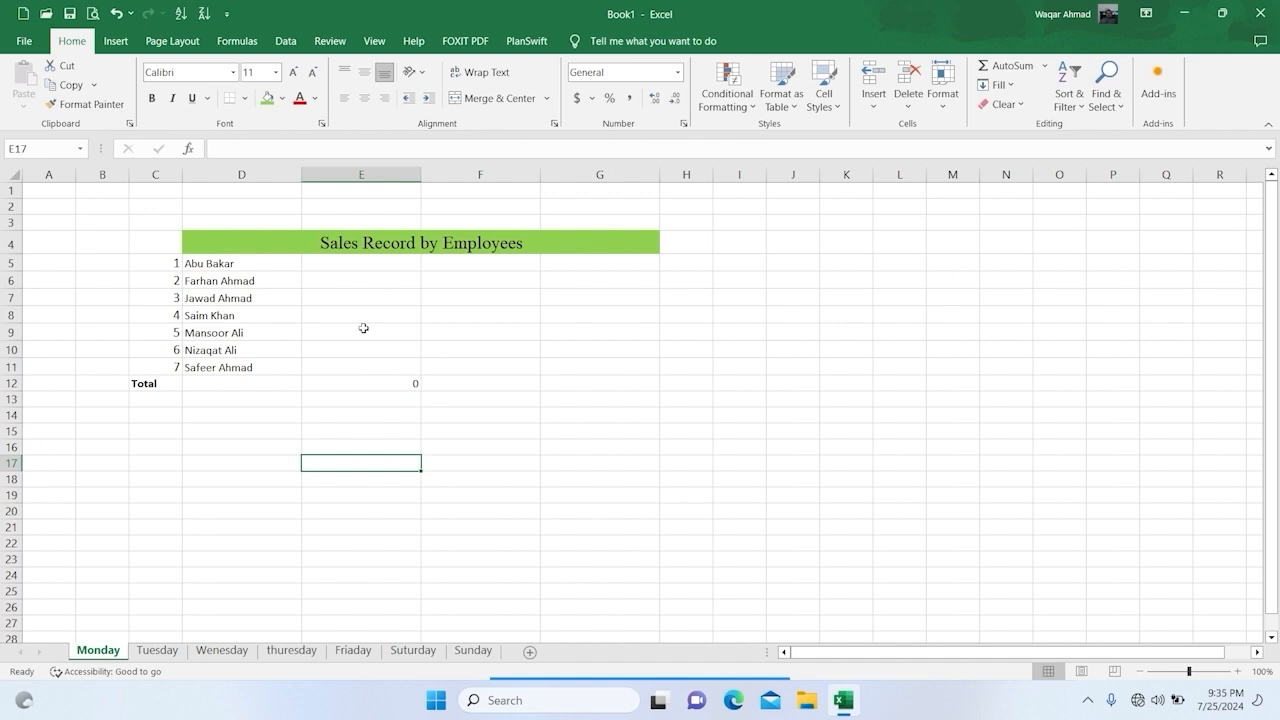
# Step: Enter the first four employees' Monday sales in E5:E8 as 15000, 25000, 61000 and 42000
pyautogui.click(347, 265)
pyautogui.write('15000')
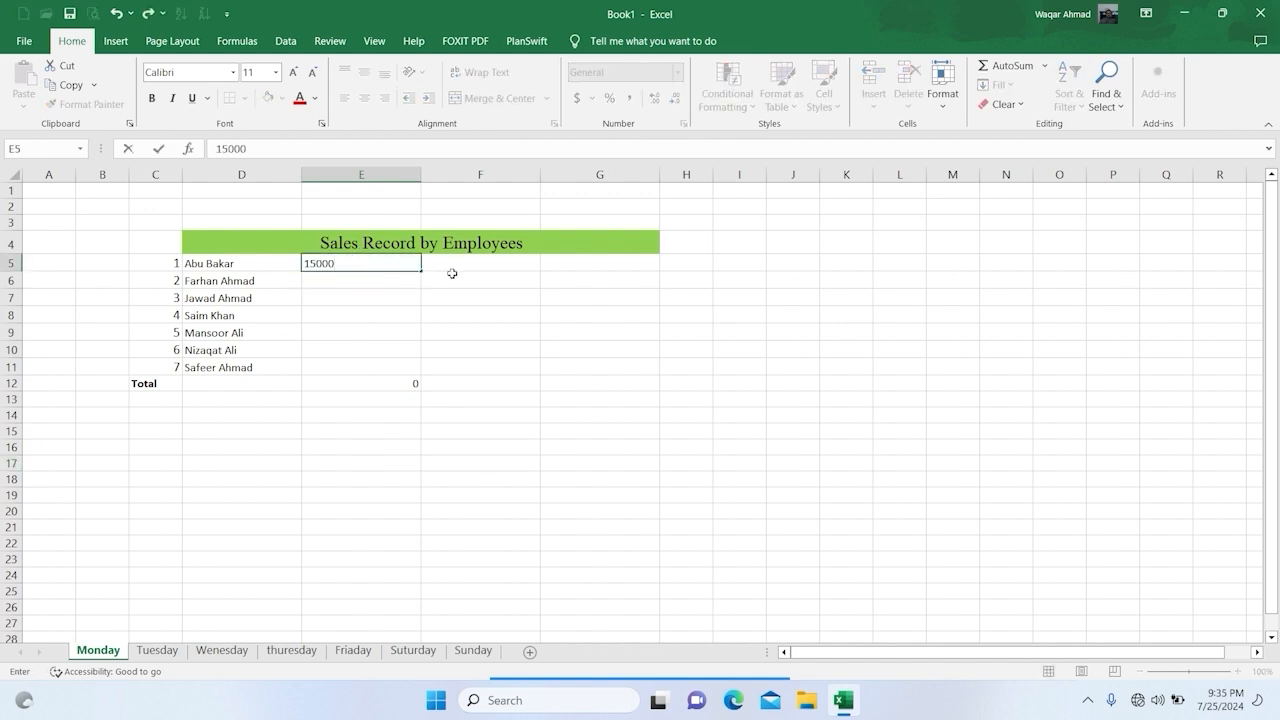
pyautogui.press('Return')
pyautogui.write('25000')
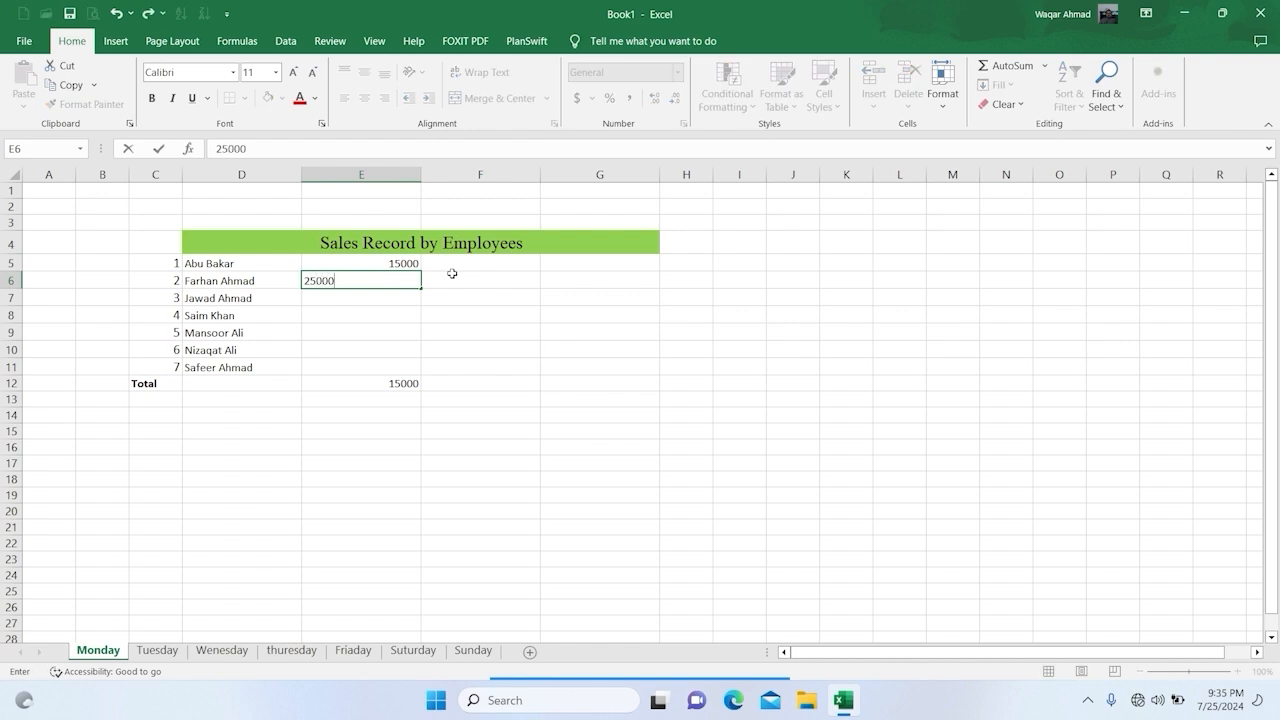
pyautogui.press('Return')
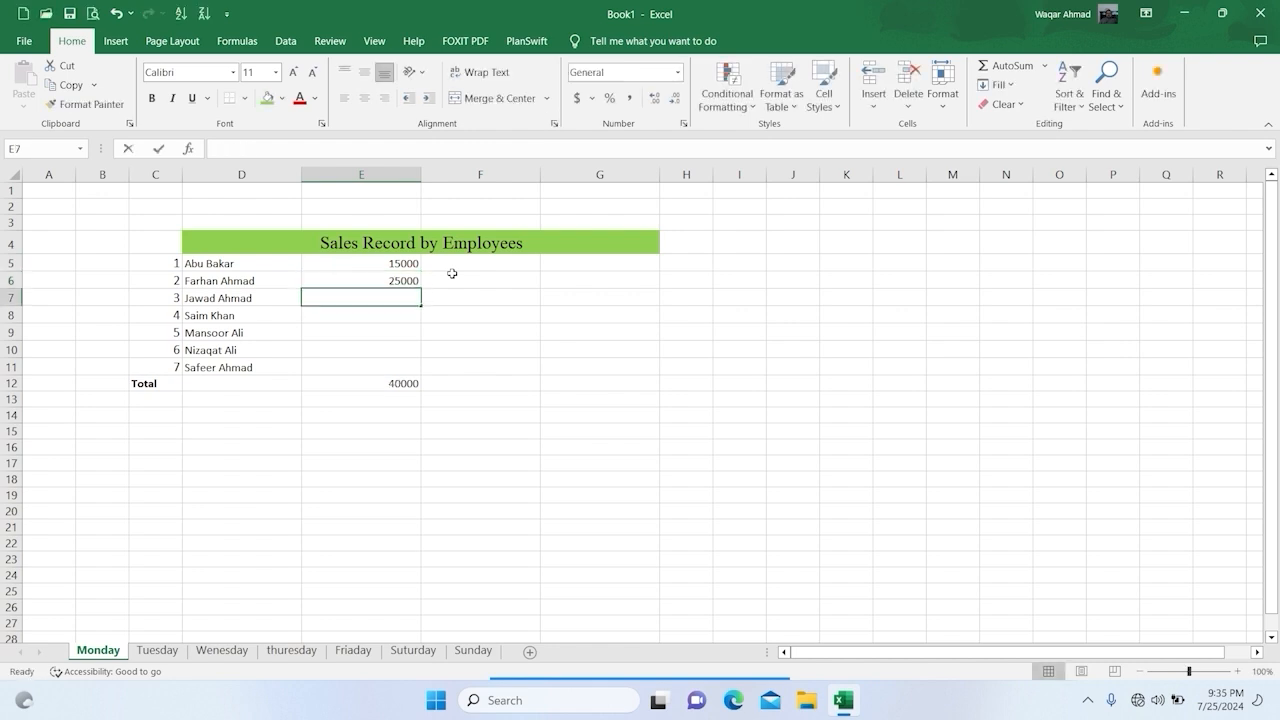
pyautogui.write('61000')
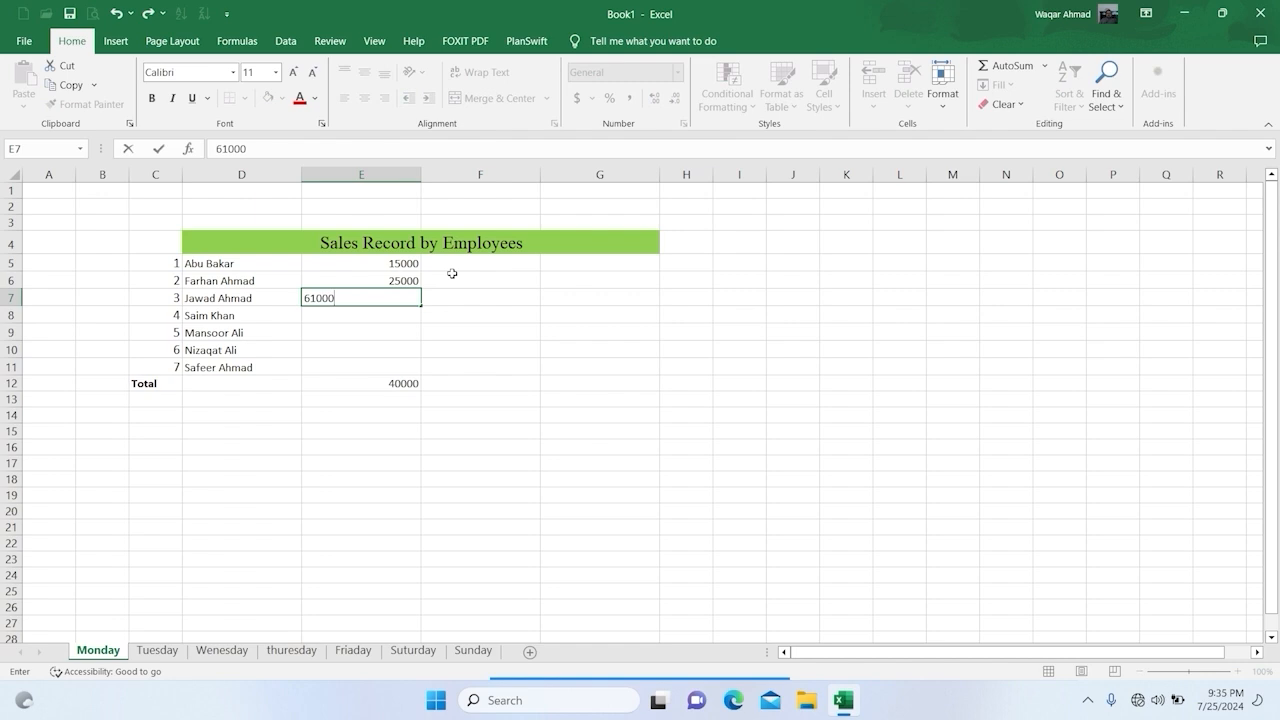
pyautogui.press('Return')
pyautogui.write('4')
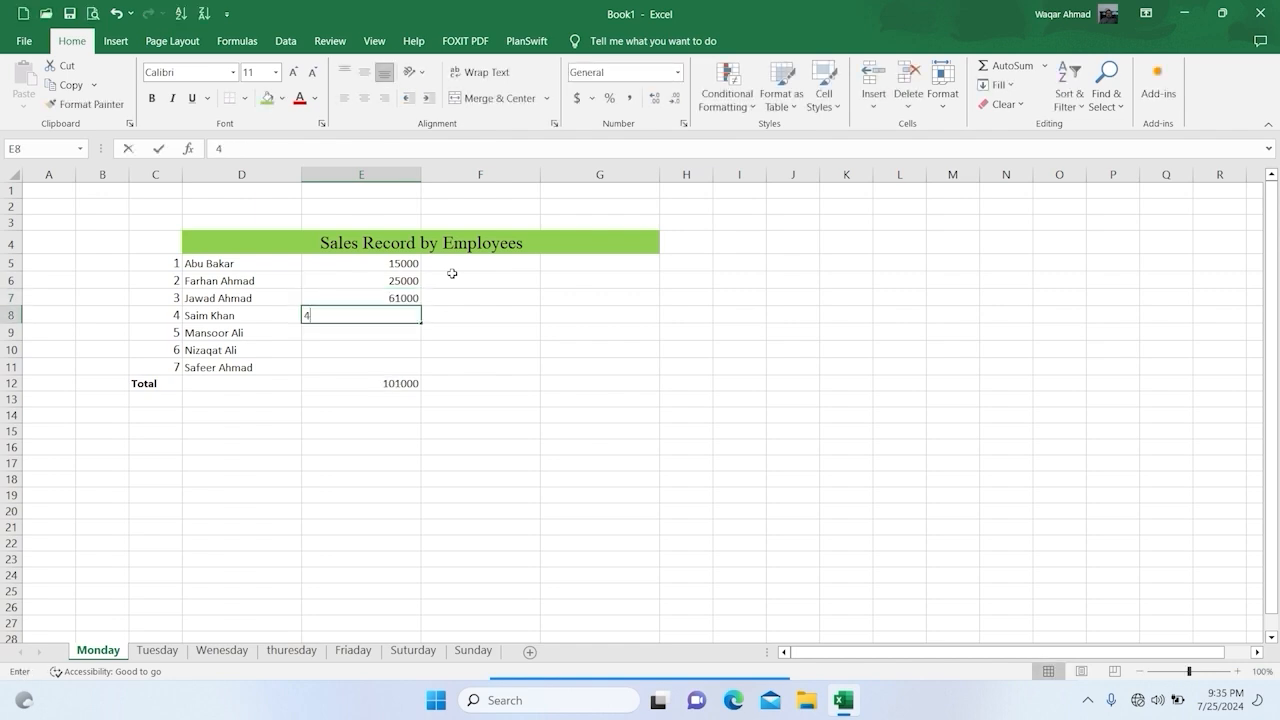
pyautogui.write('2000')
pyautogui.press('Return')
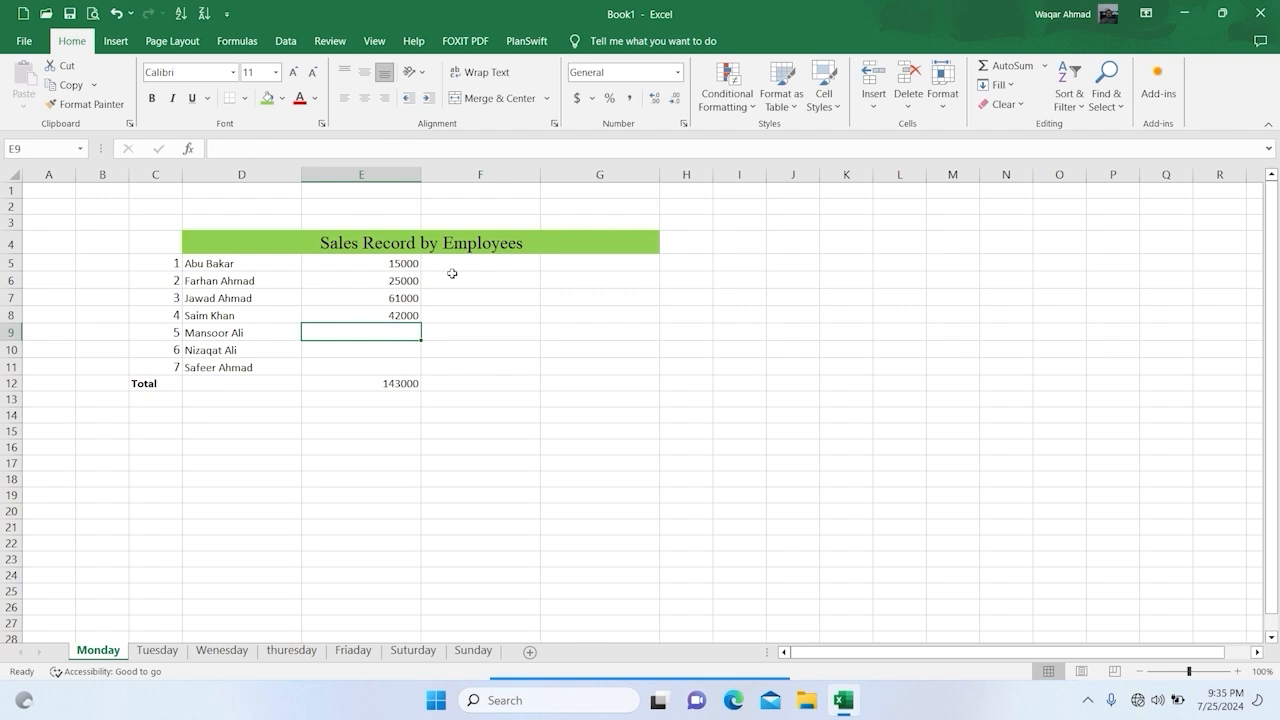
# Step: Enter the last three employees' Monday sales in E9:E11 as 38000, 26000 and 25000
pyautogui.write('38000')
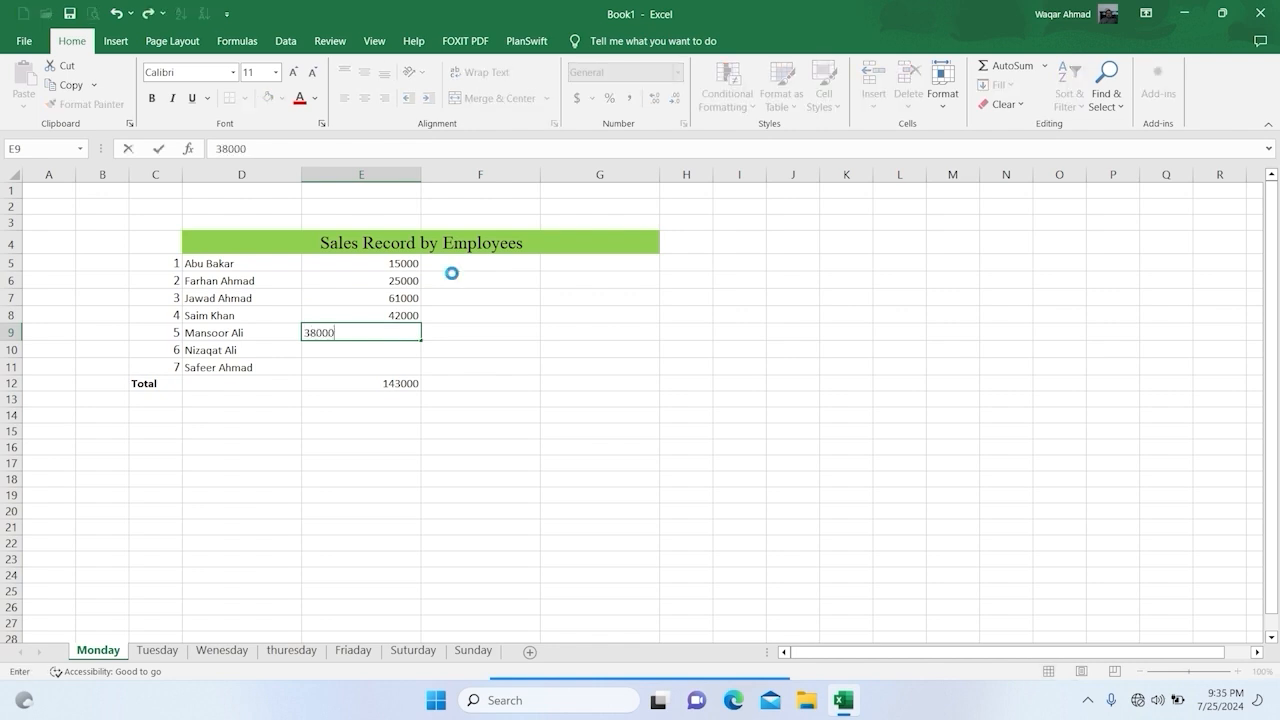
pyautogui.press('Return')
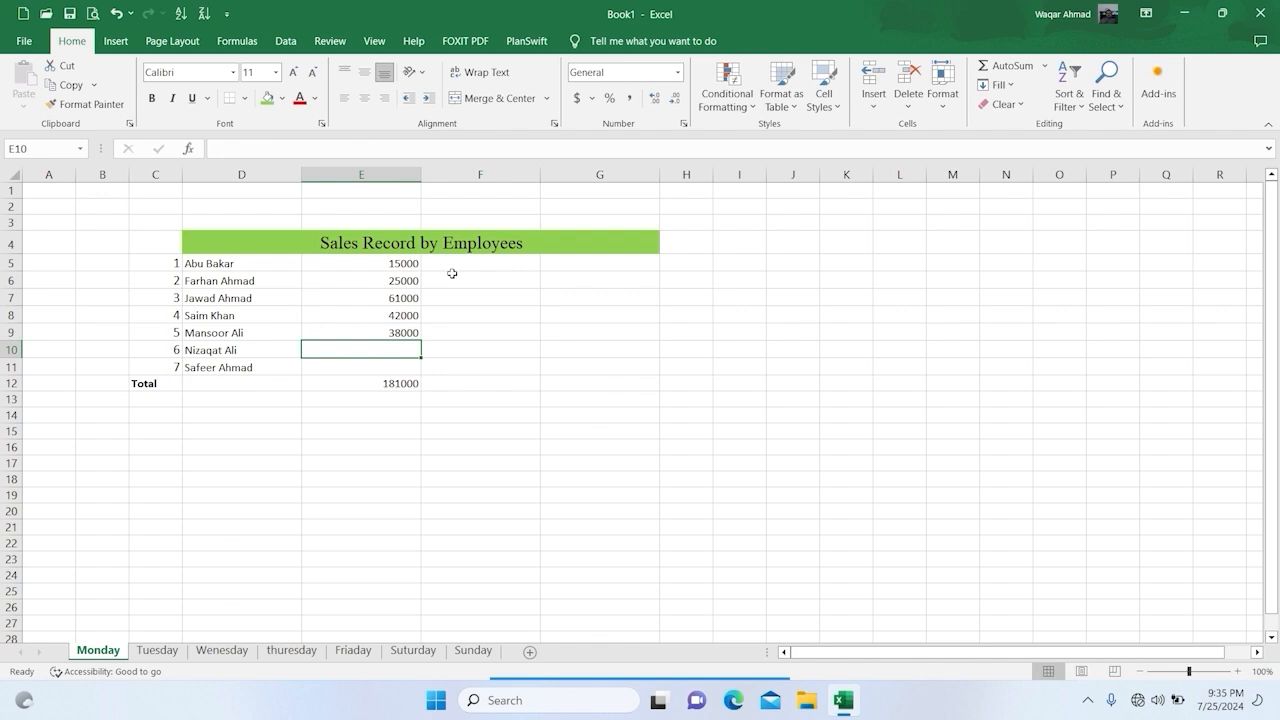
pyautogui.write('26000')
pyautogui.press('Return')
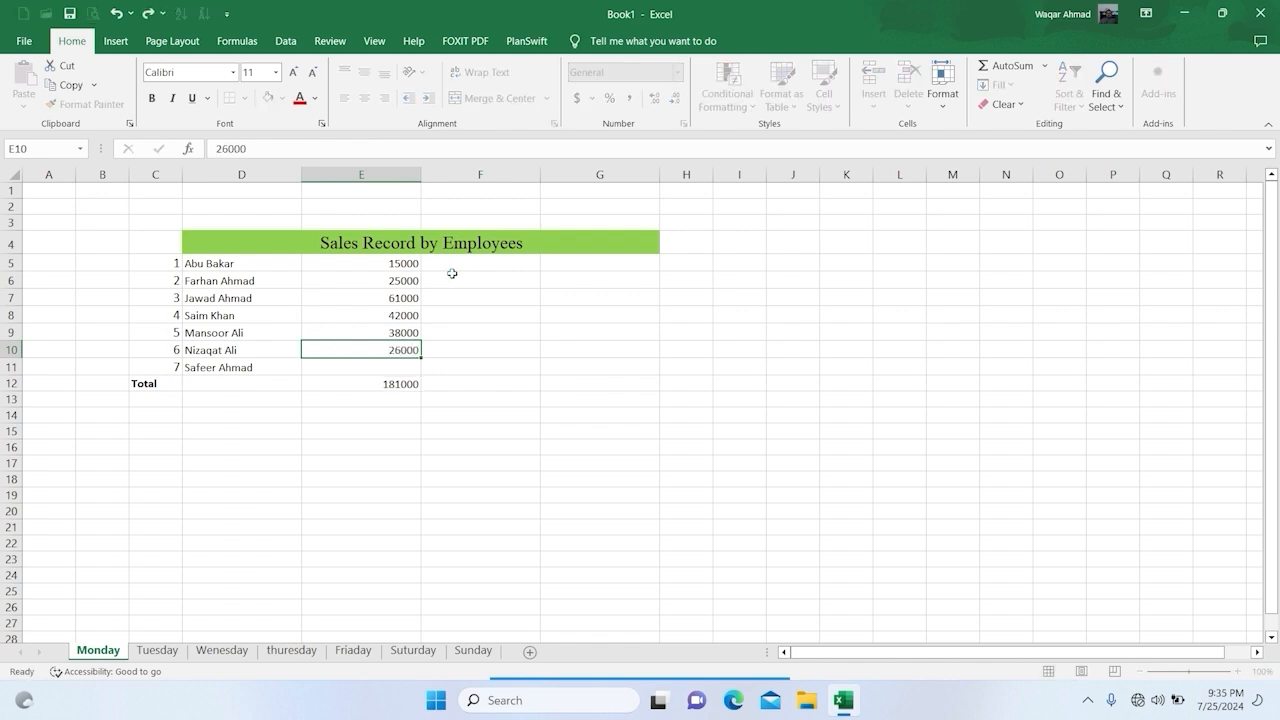
pyautogui.write('2')
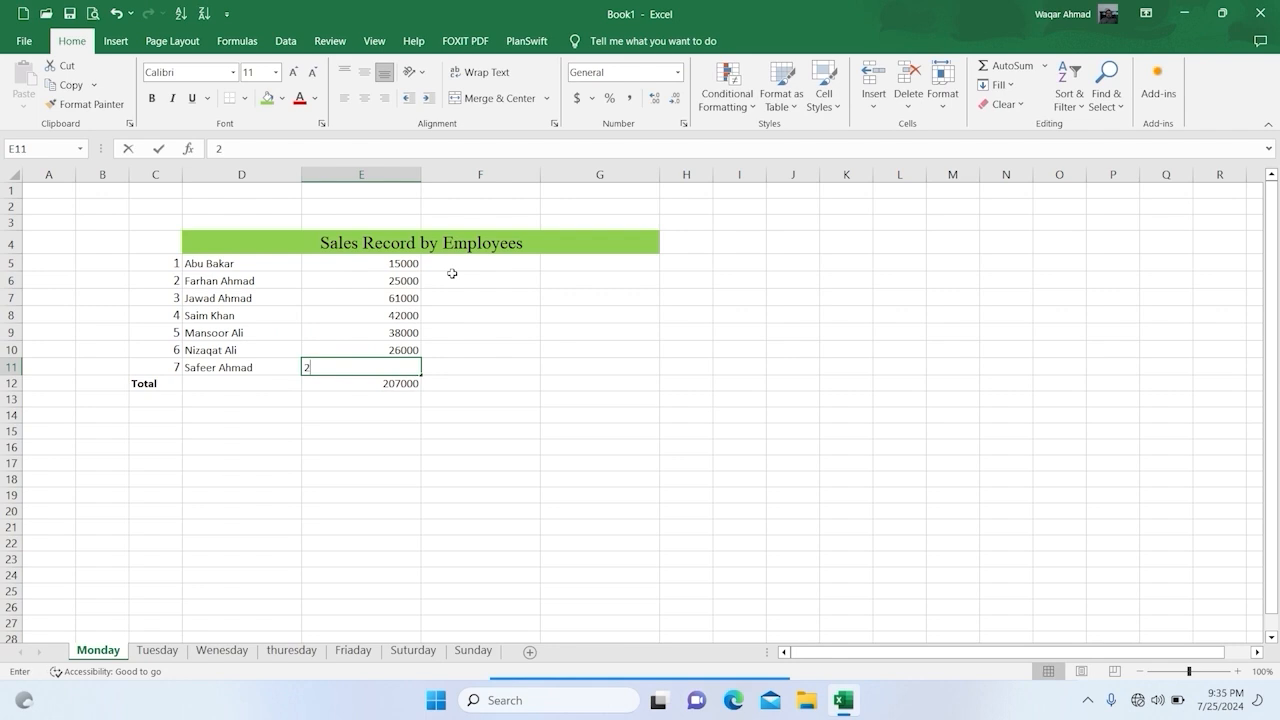
pyautogui.write('5000')
pyautogui.press('Return')
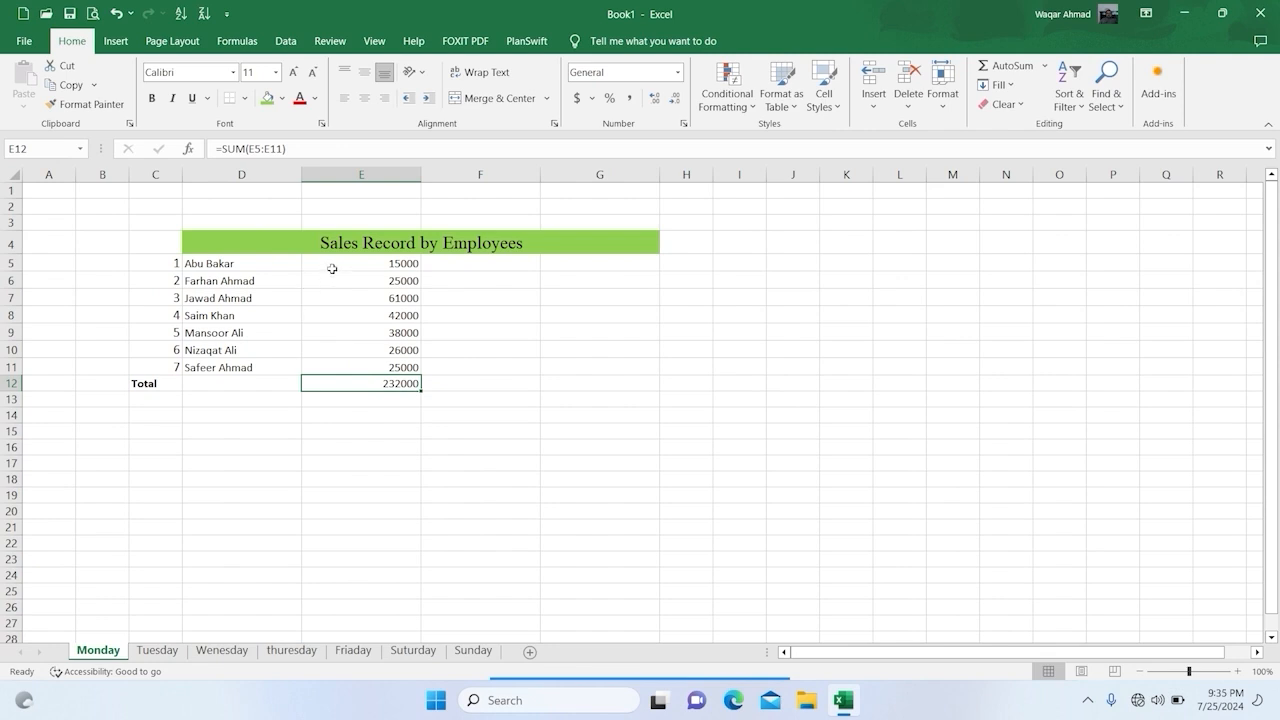
# Step: Format Monday's sales and total in E5:E12 as dollar accounting values with no decimal places
pyautogui.moveTo(342, 265); pyautogui.dragTo(340, 384)
pyautogui.click(567, 96)
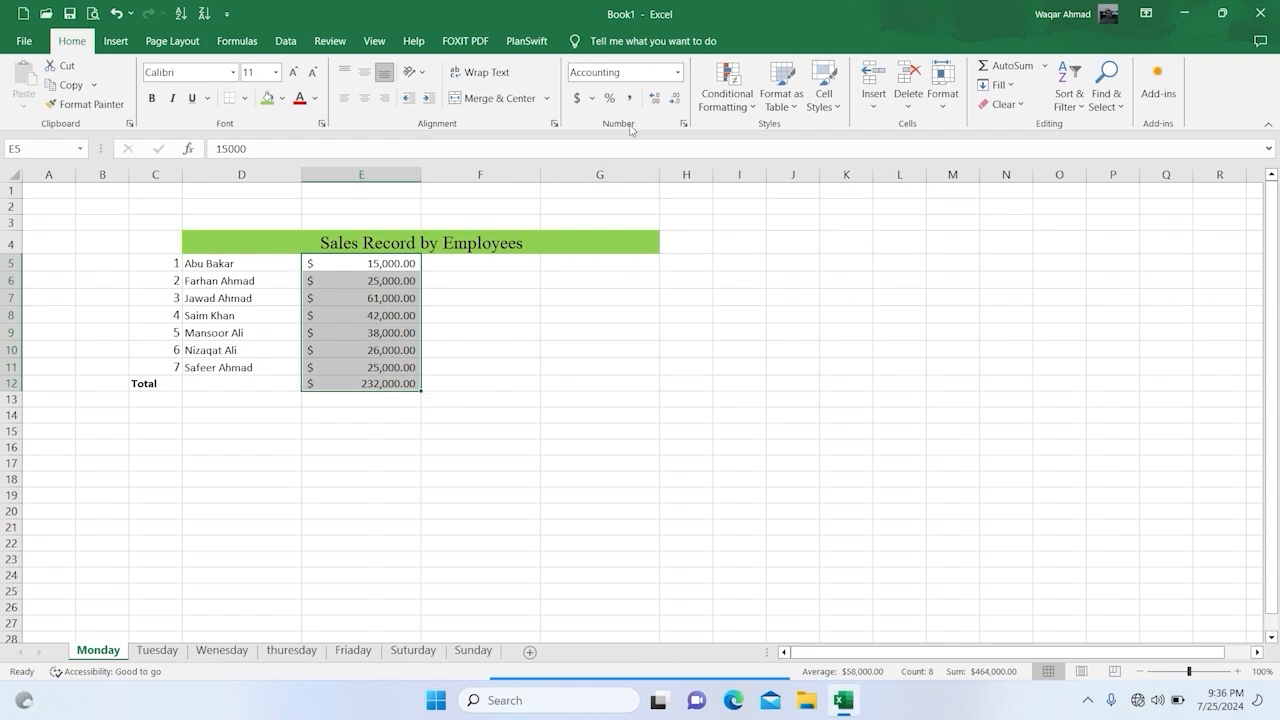
pyautogui.click(676, 102)
pyautogui.click(676, 102)
pyautogui.click(676, 104)
pyautogui.click(676, 104)
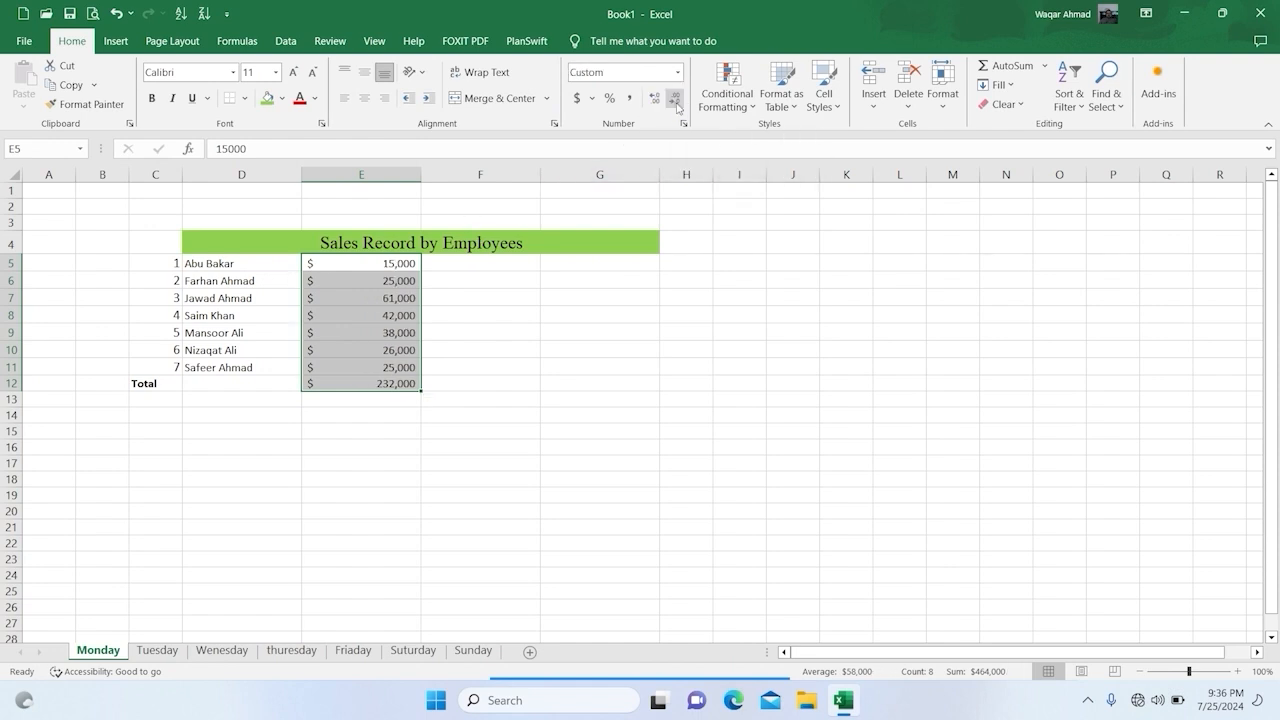
pyautogui.click(584, 400)
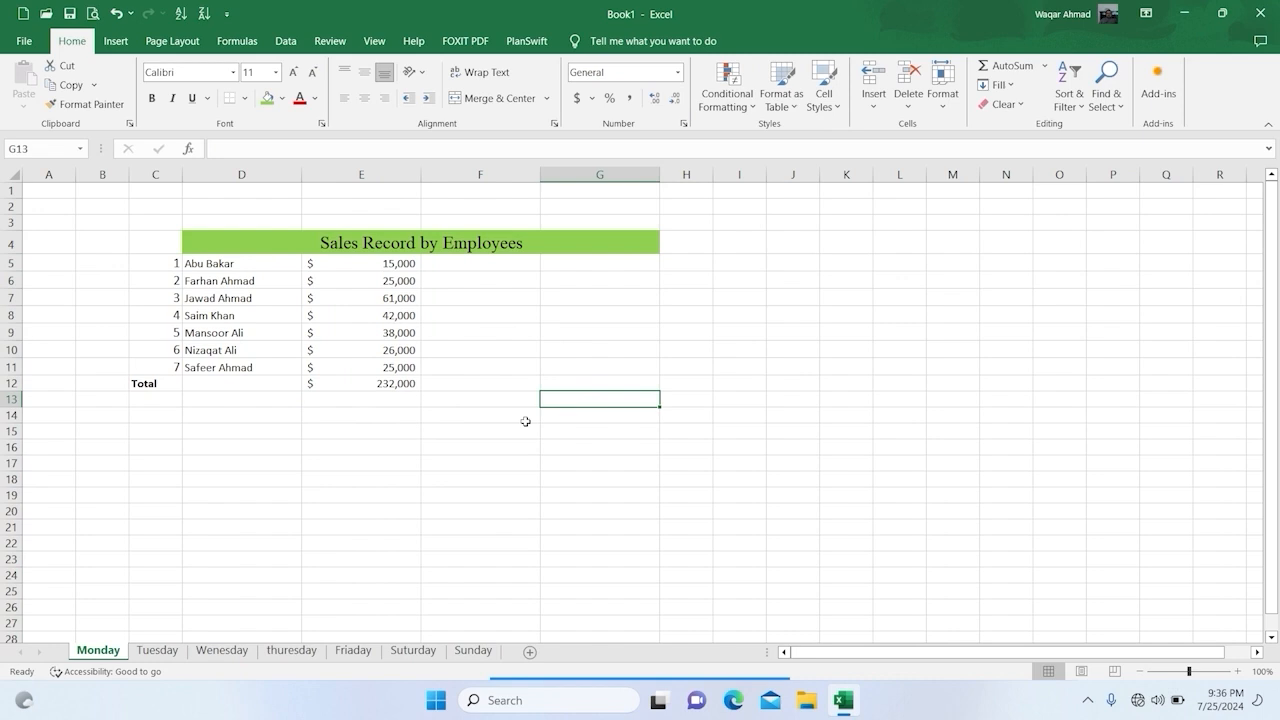
# Step: On the Tuesday sheet, enter the first three employees' sales in E5:E7 as 41000, 18000 and 21000
pyautogui.click(168, 650)
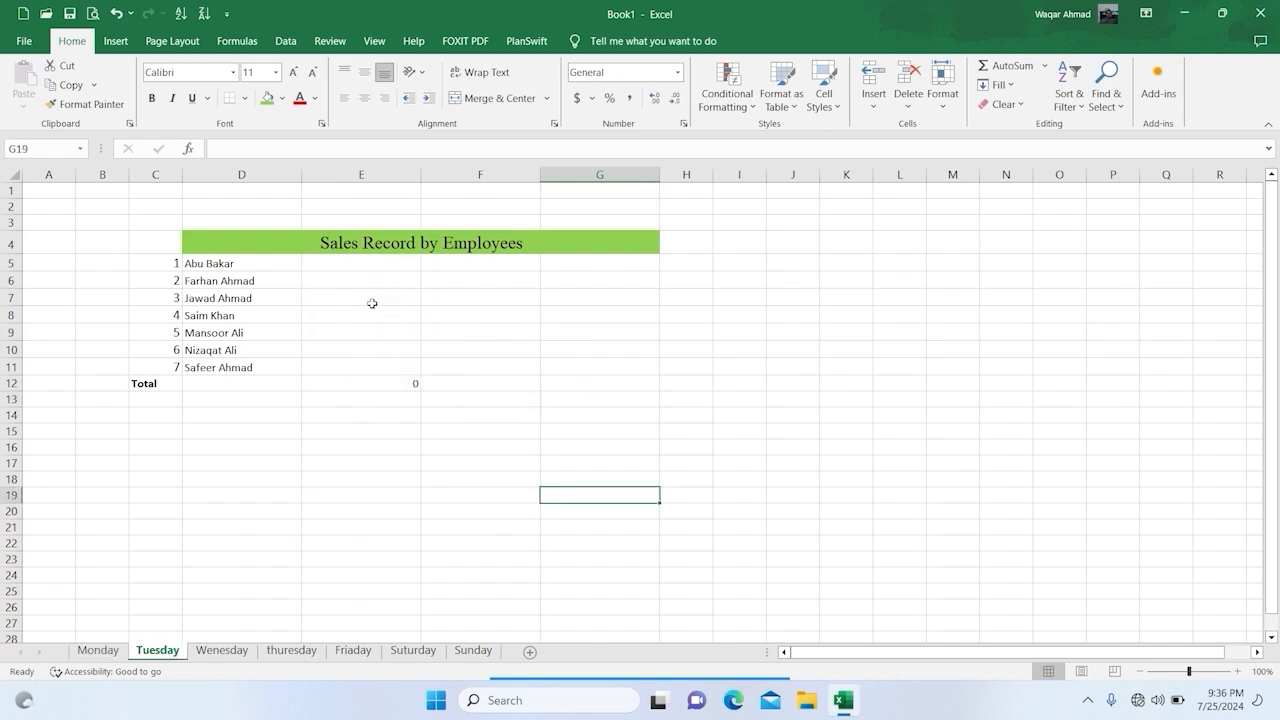
pyautogui.click(391, 258)
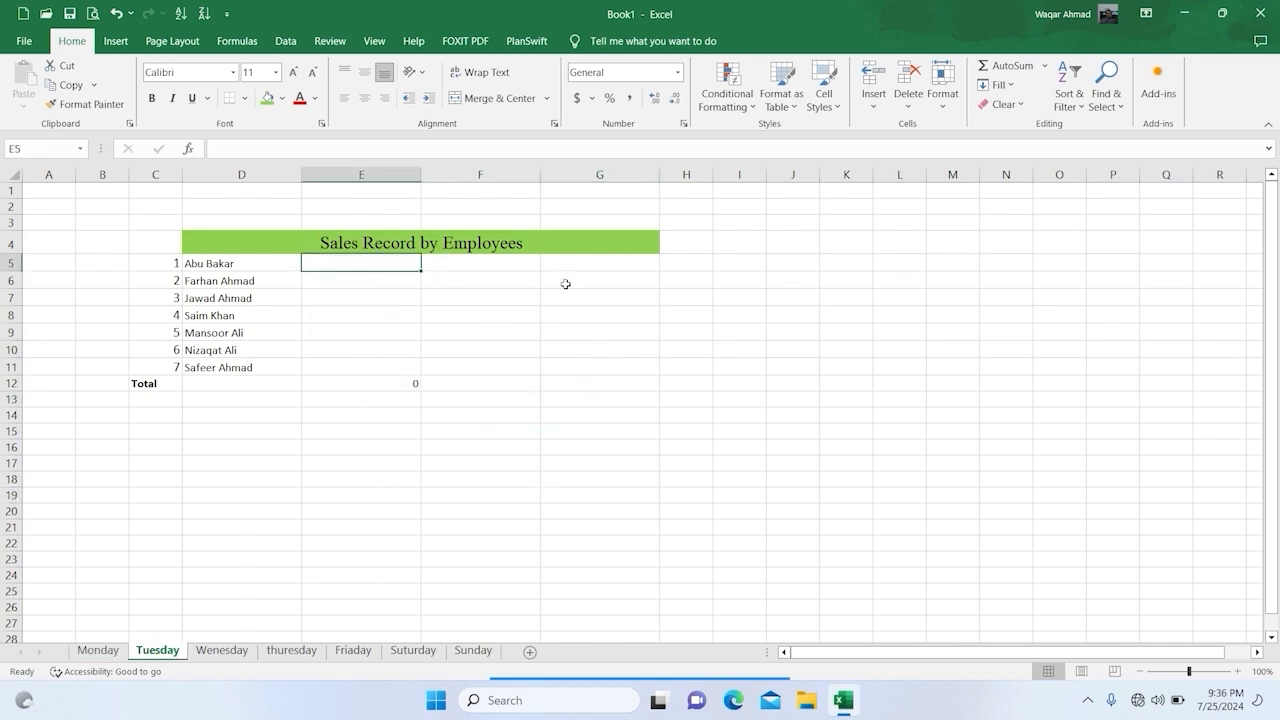
pyautogui.write('41000')
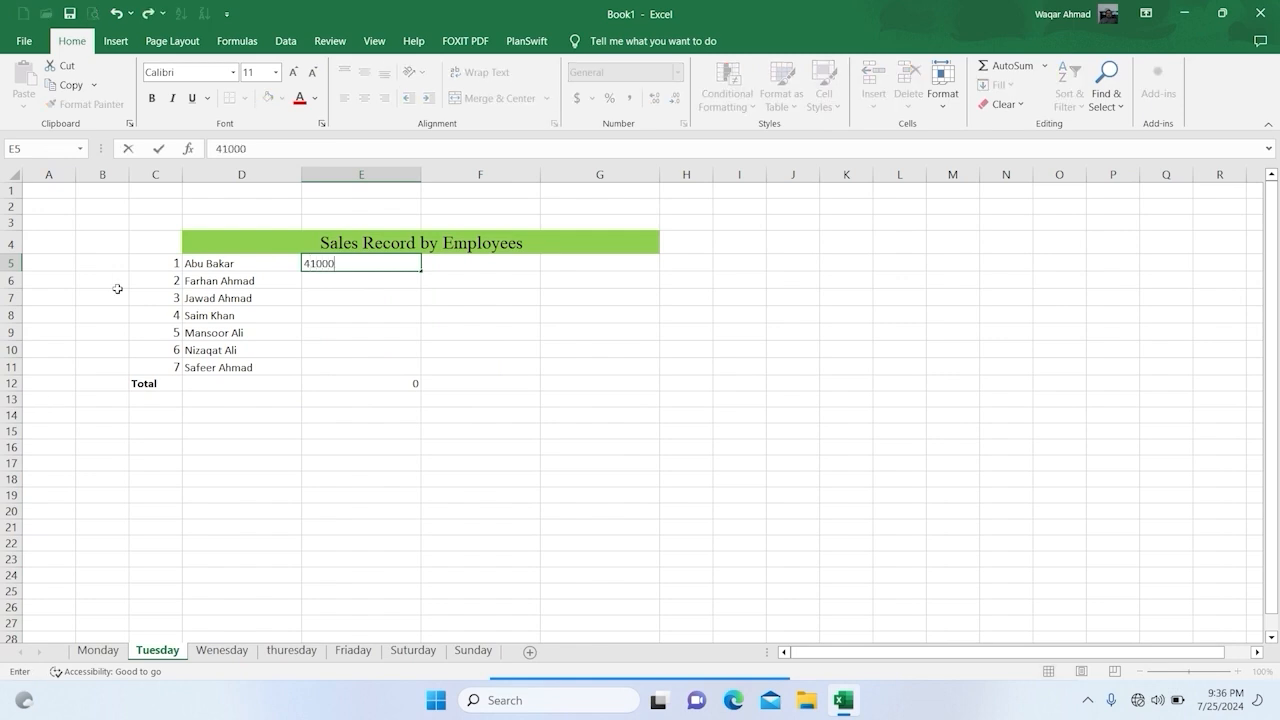
pyautogui.press('Return')
pyautogui.write('1')
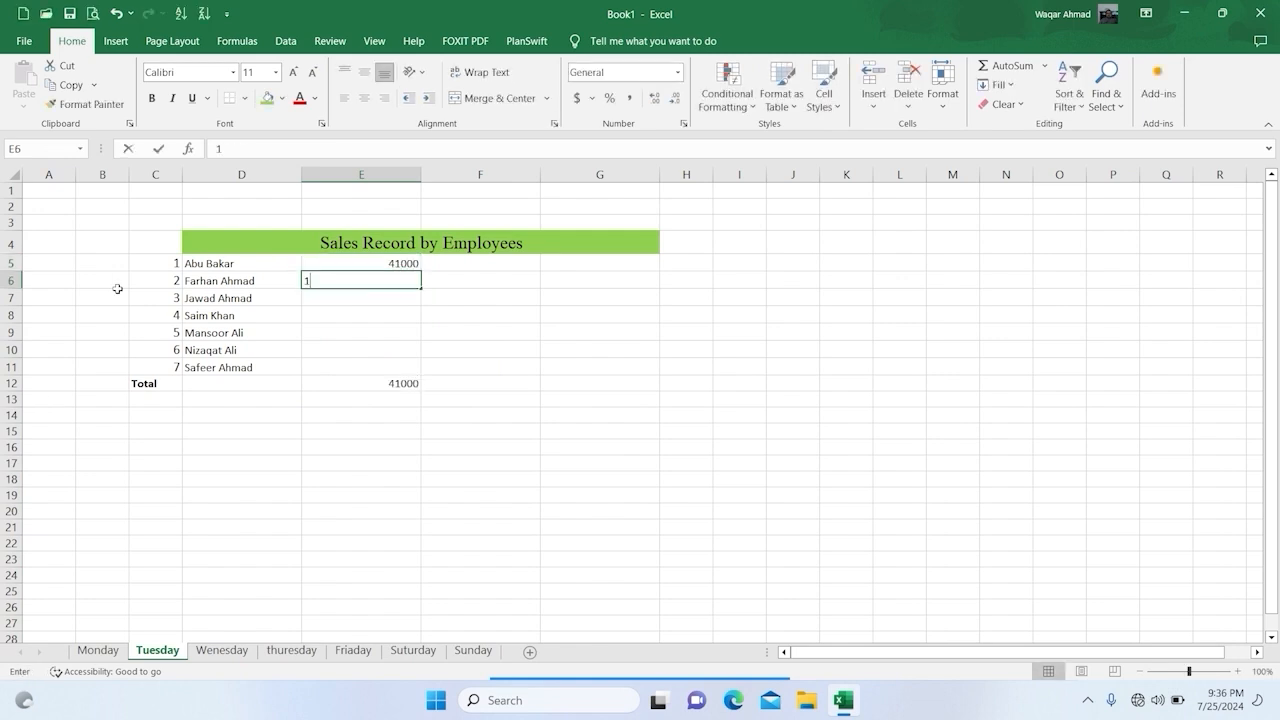
pyautogui.write('8000')
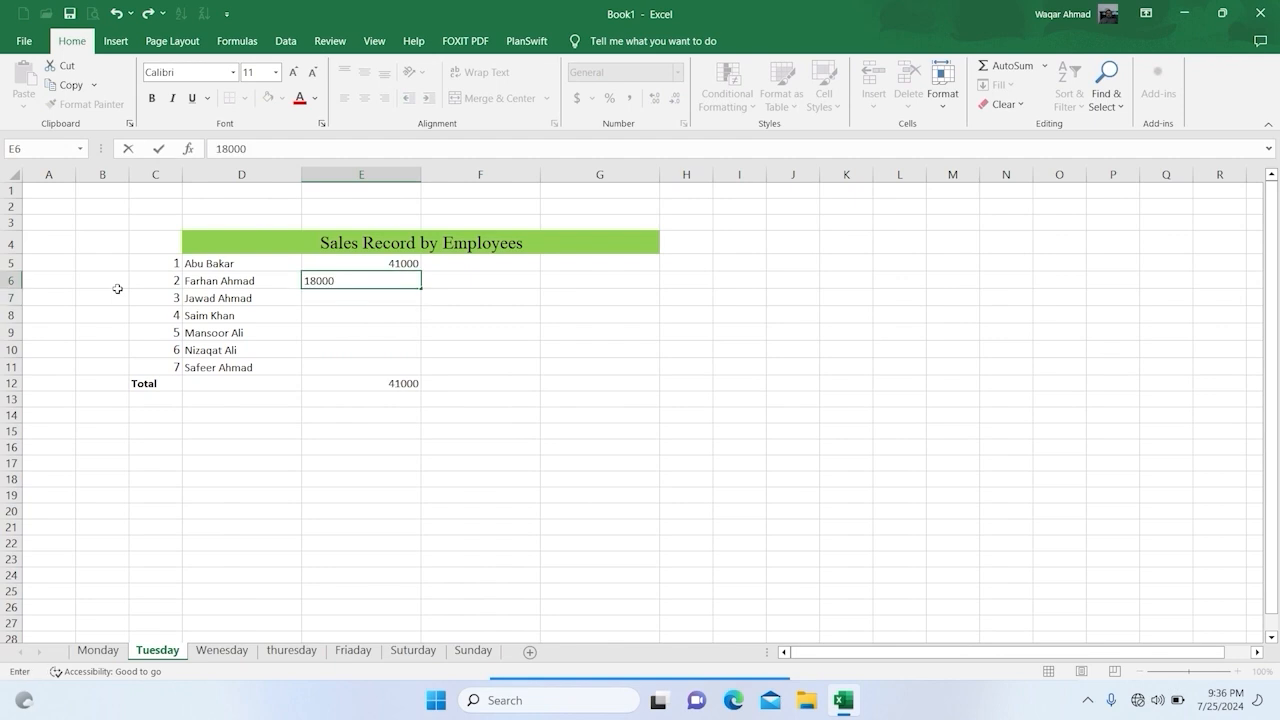
pyautogui.press('Return')
pyautogui.write('21000')
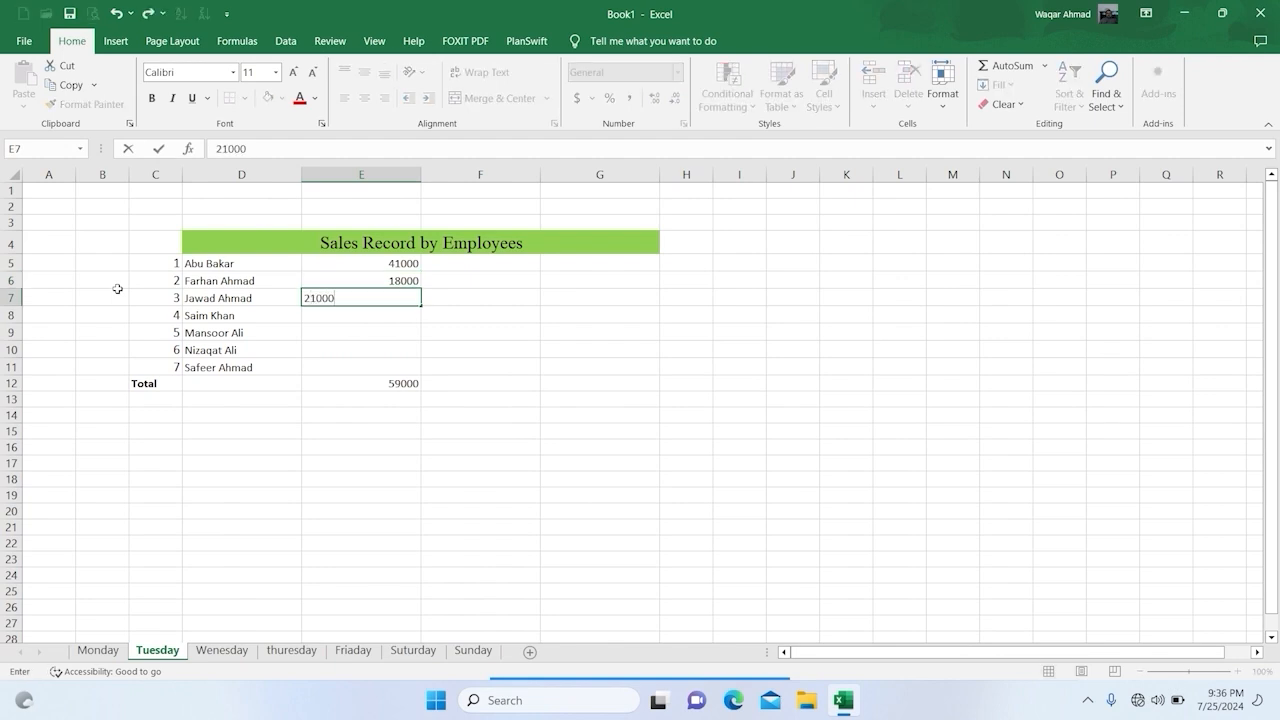
pyautogui.press('Return')
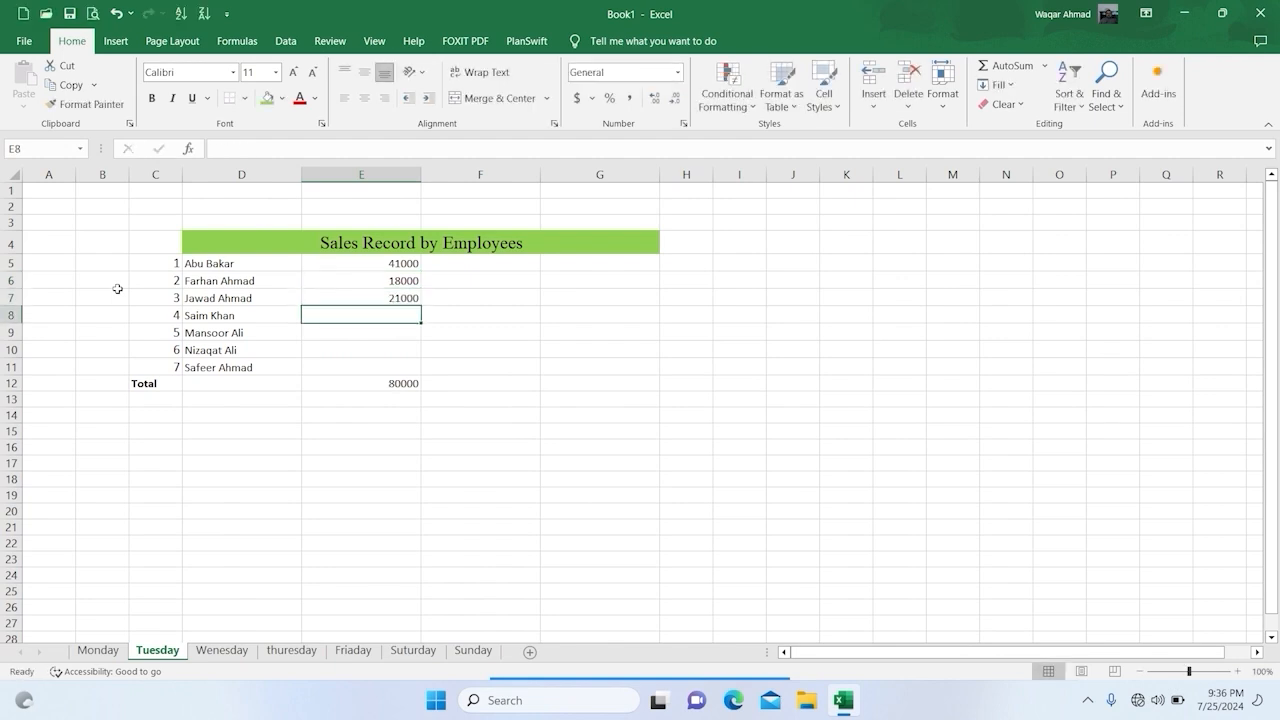
# Step: Enter the last four employees' Tuesday sales in E8:E11 as 26000, 49000, 12000 and 34000
pyautogui.write('26000')
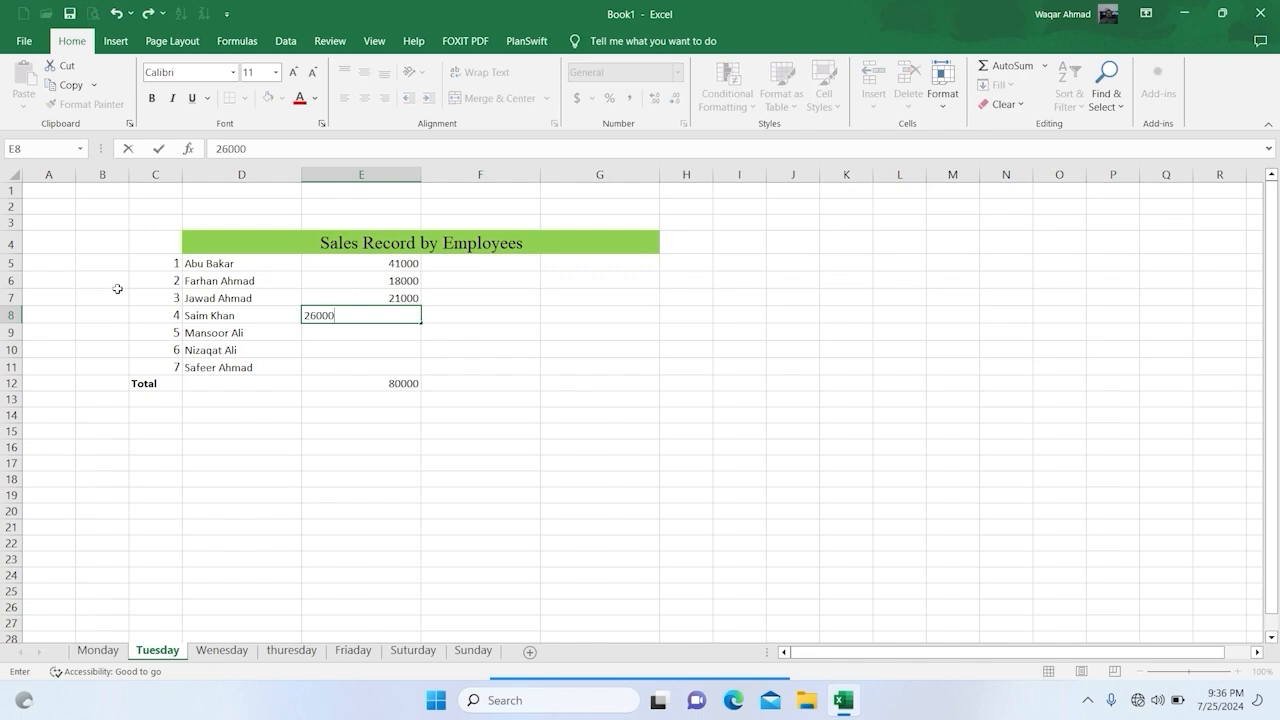
pyautogui.press('Return')
pyautogui.write('49000')
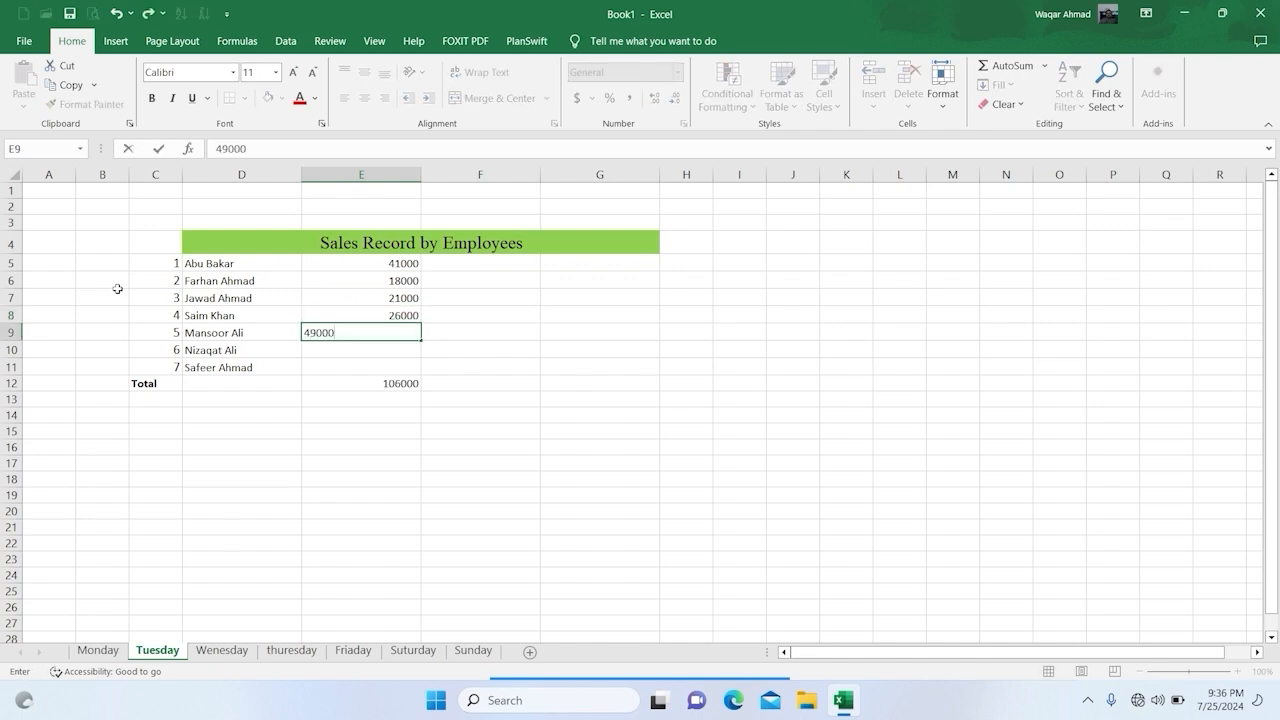
pyautogui.press('Return')
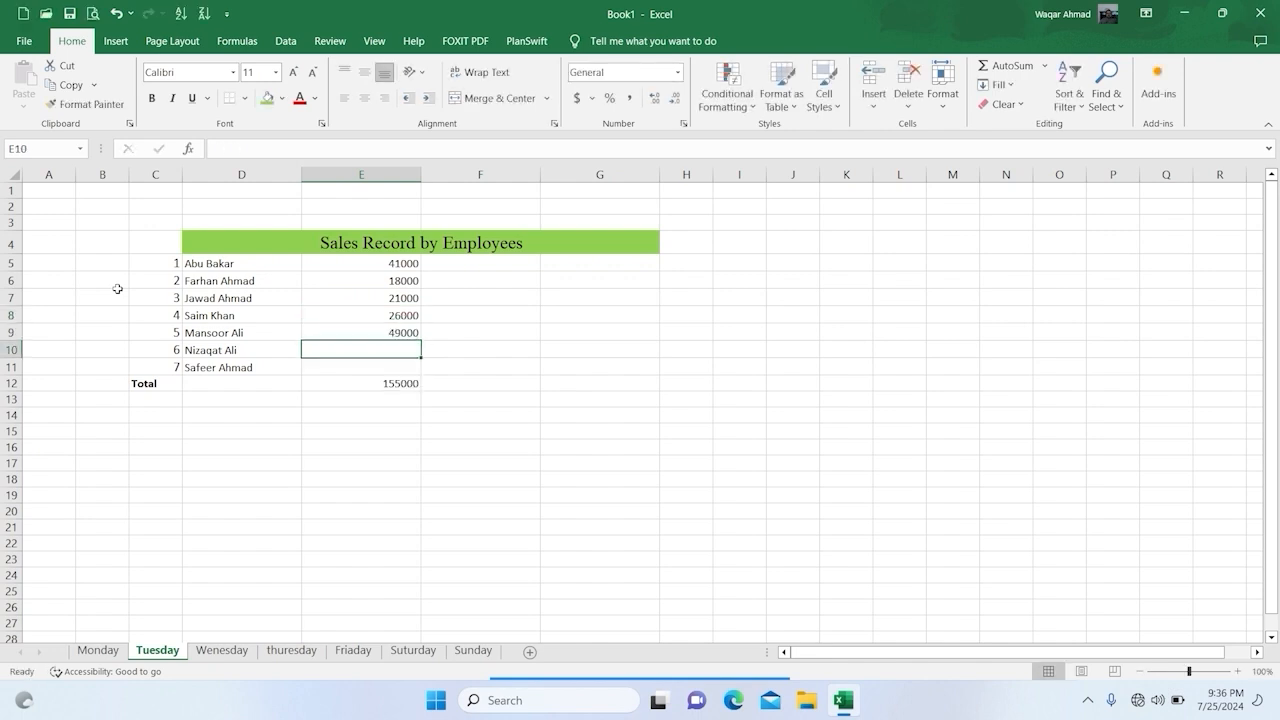
pyautogui.write('12000')
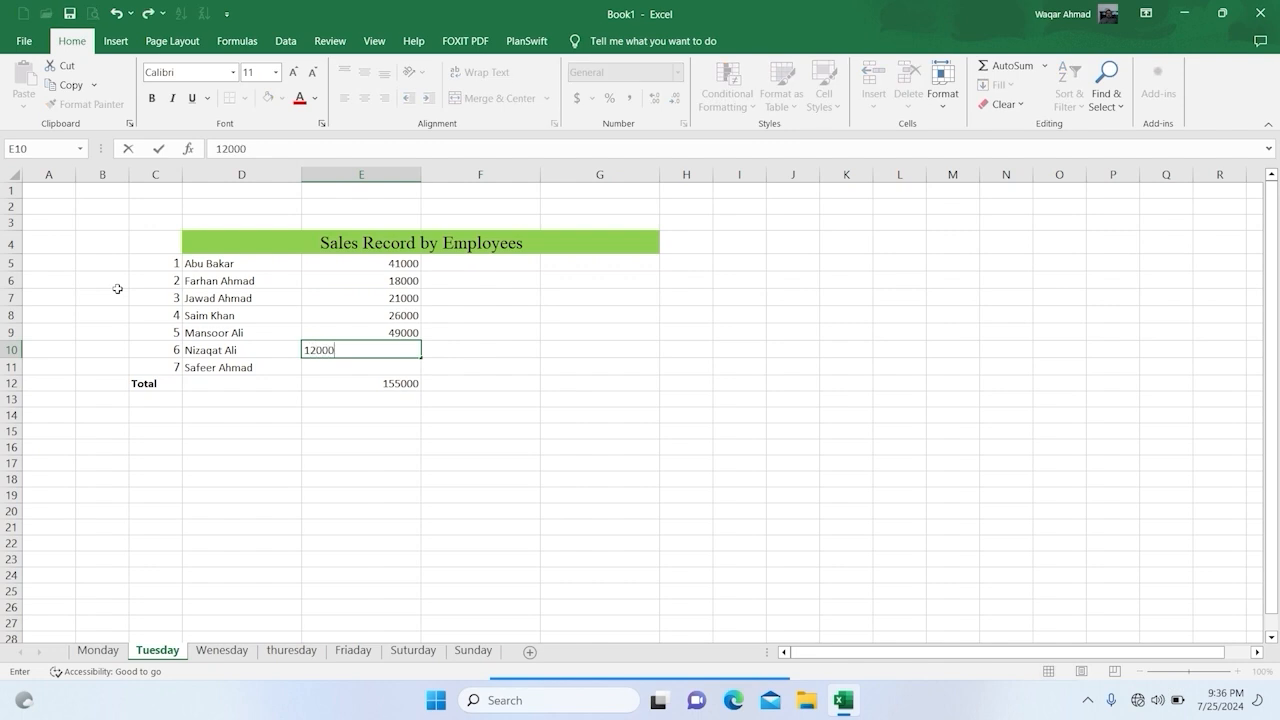
pyautogui.press('Return')
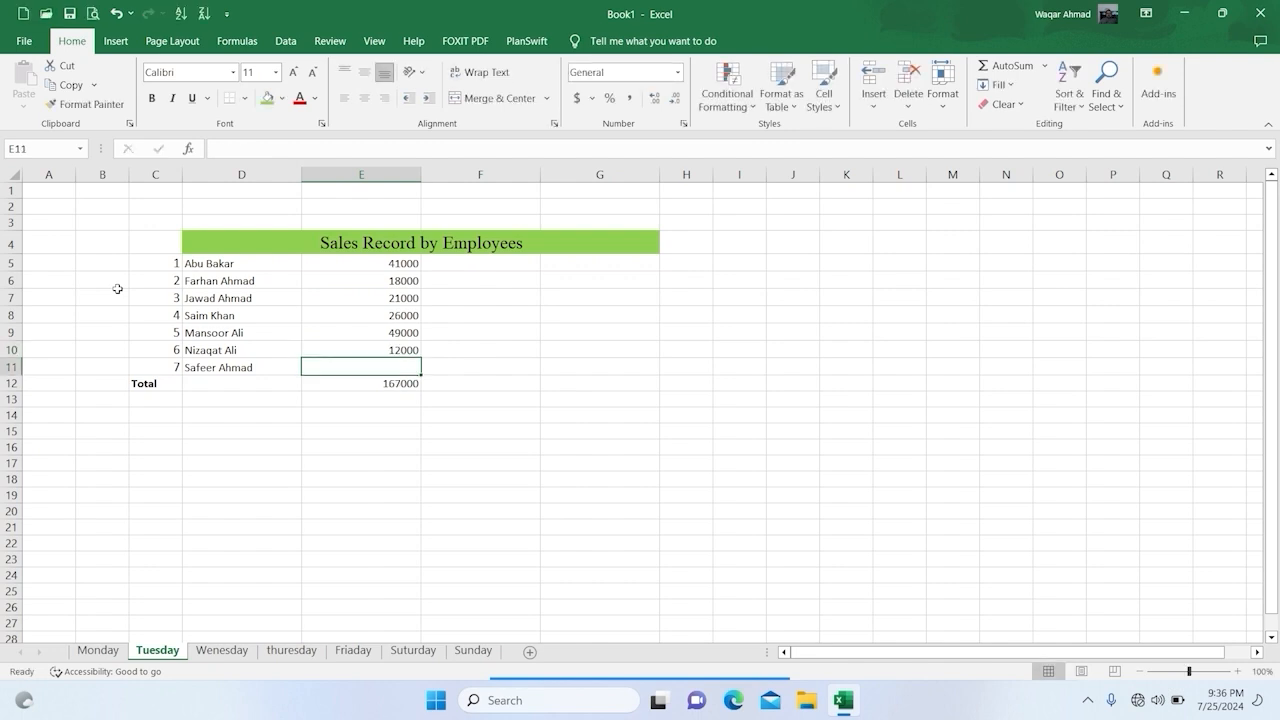
pyautogui.write('34000')
pyautogui.press('Return')
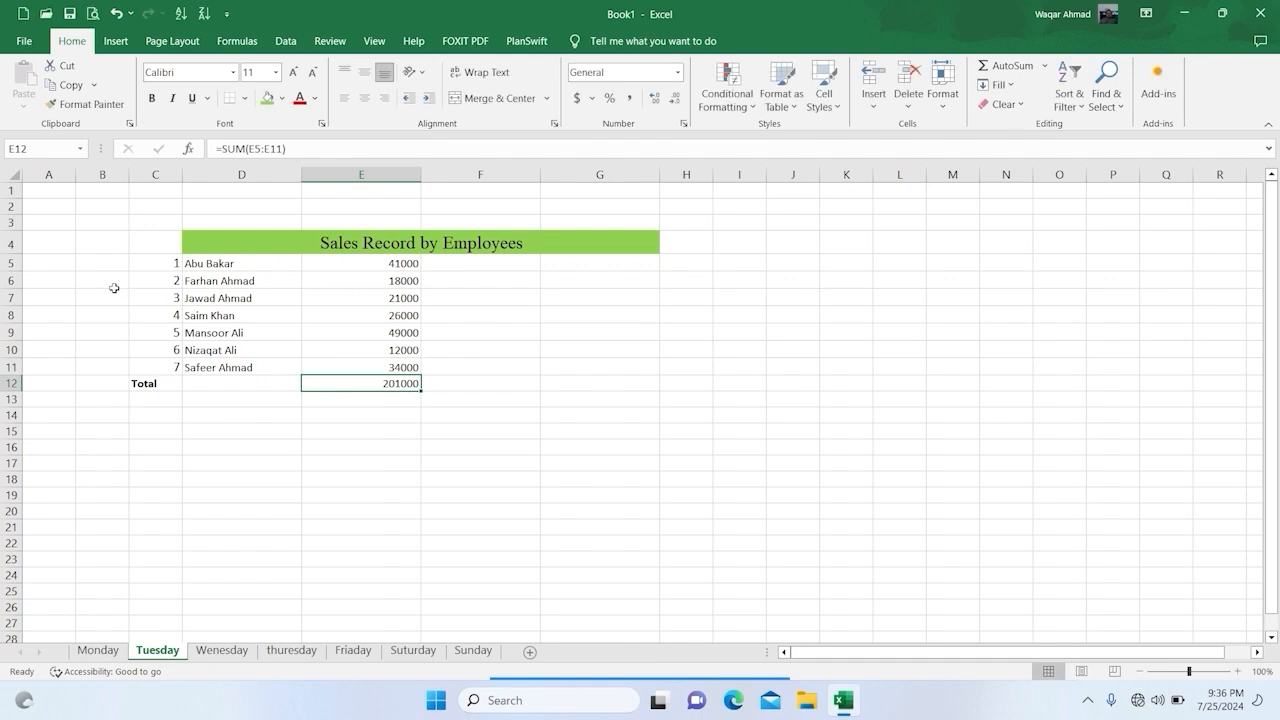
# Step: Format Tuesday's sales and total in E5:E12 as dollar accounting values with no decimal places
pyautogui.moveTo(340, 264); pyautogui.dragTo(342, 385)
pyautogui.click(577, 97)
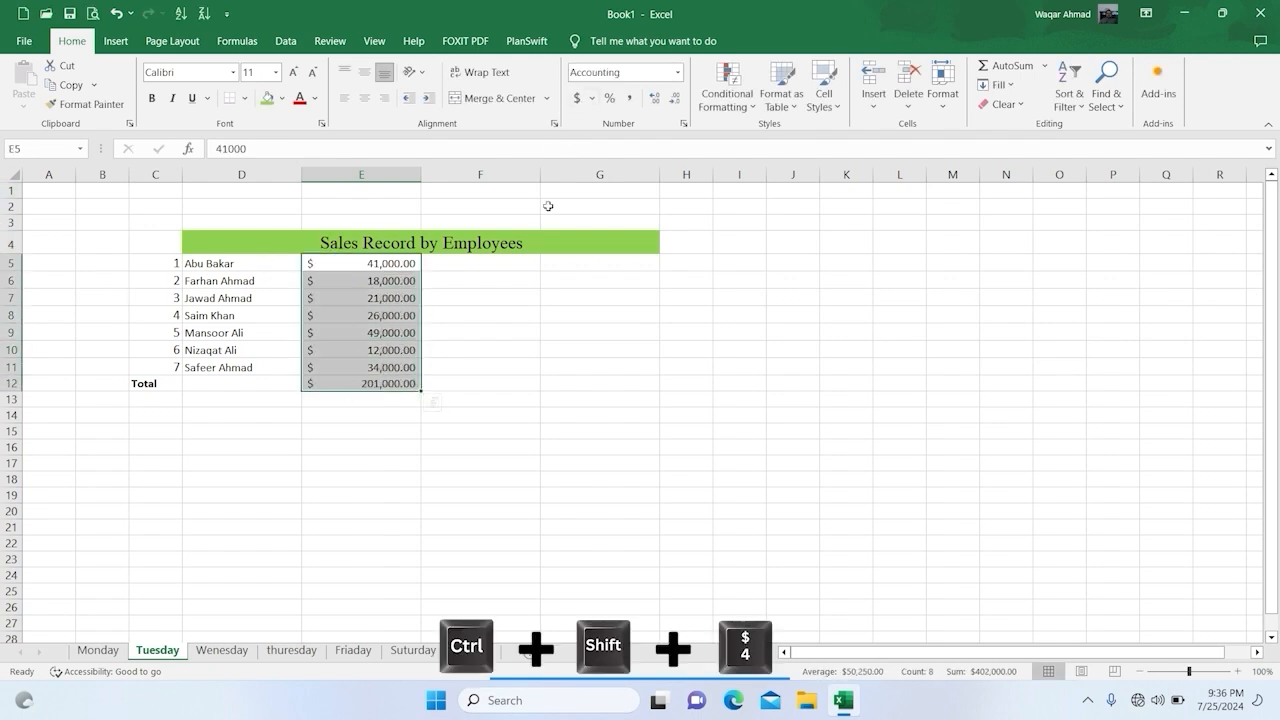
pyautogui.click(680, 98)
pyautogui.click(680, 98)
pyautogui.click(563, 400)
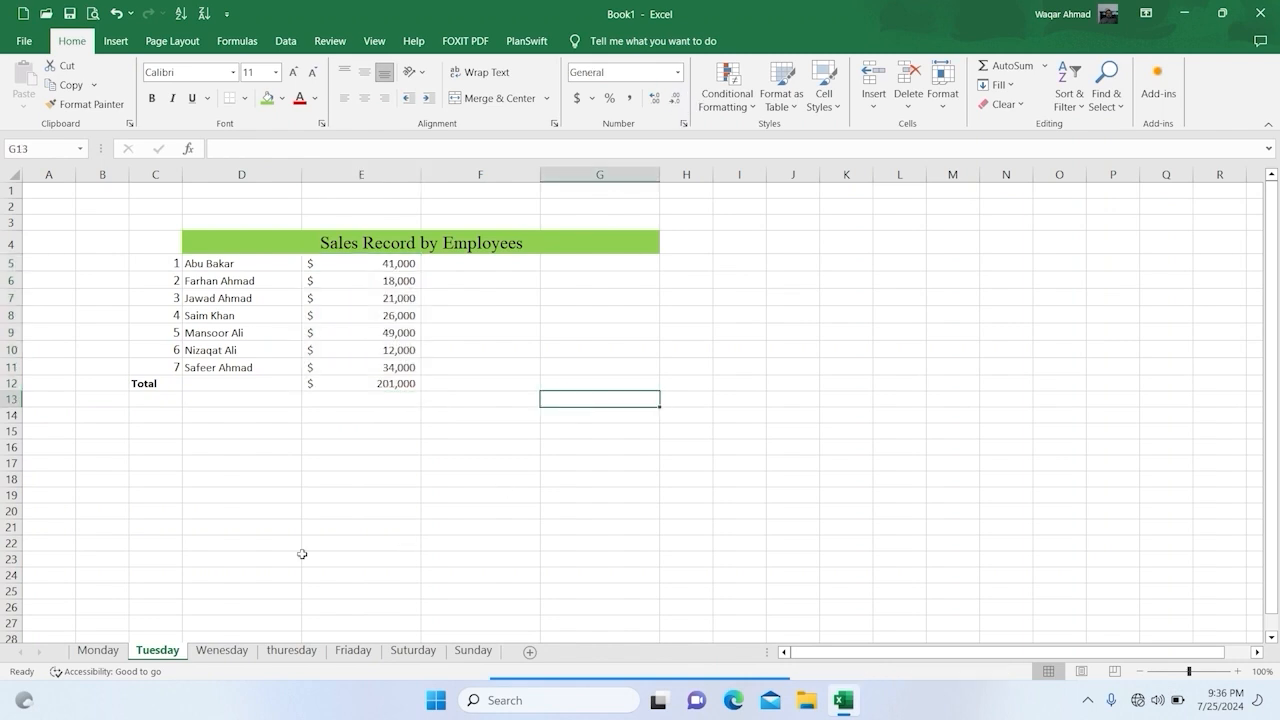
# Step: On the Wenesday sheet, enter the first three employees' sales in E5:E7 as 8000, 4500 and 6000
pyautogui.click(222, 650)
pyautogui.click(363, 266)
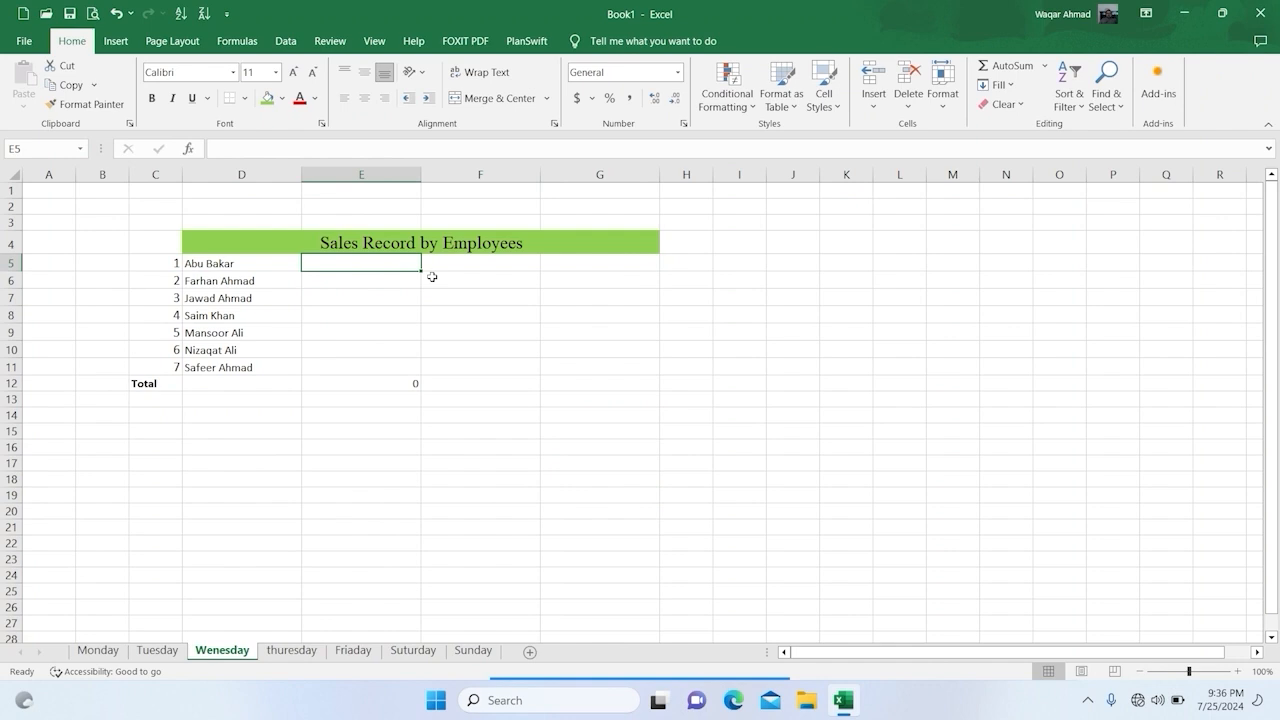
pyautogui.write('8000')
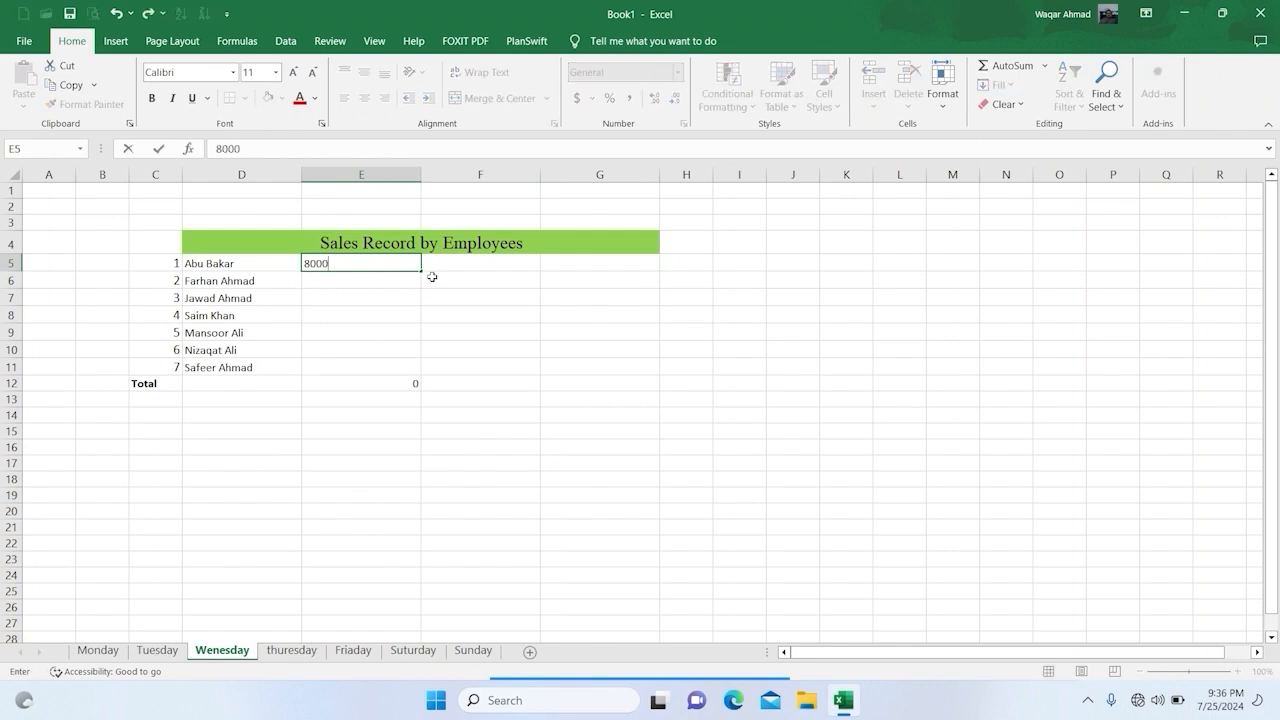
pyautogui.press('Return')
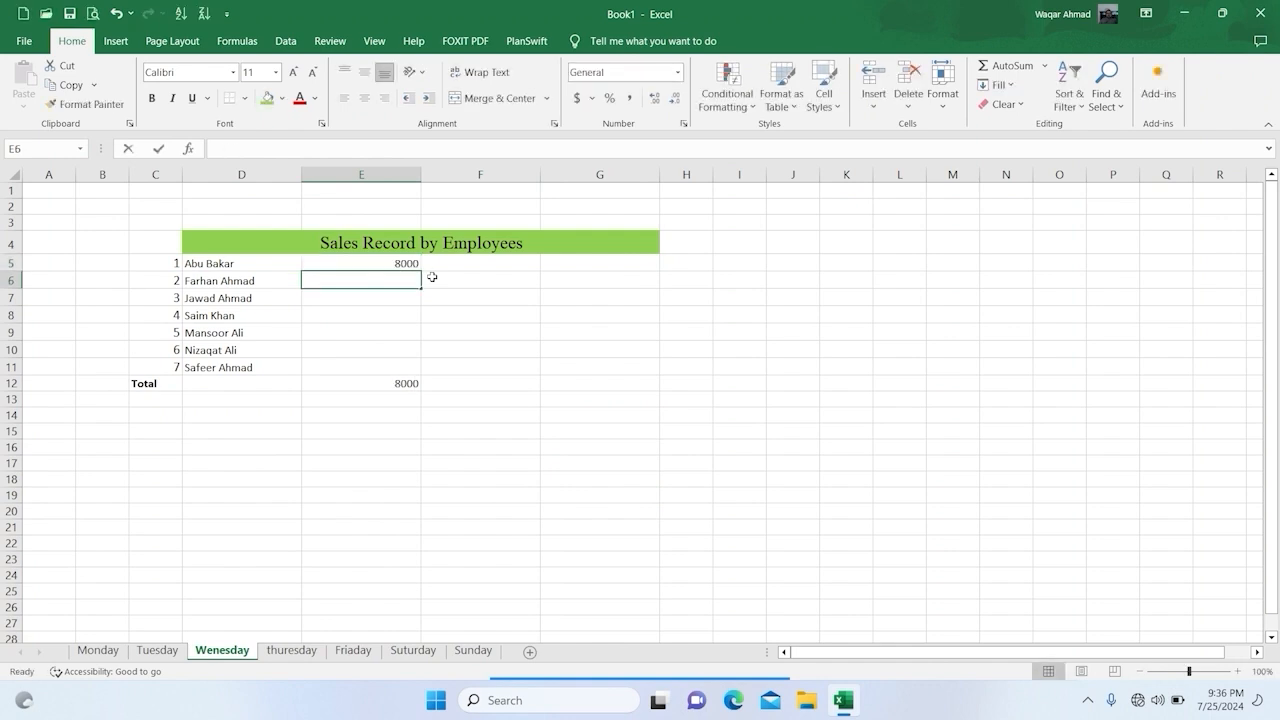
pyautogui.write('4500')
pyautogui.press('Return')
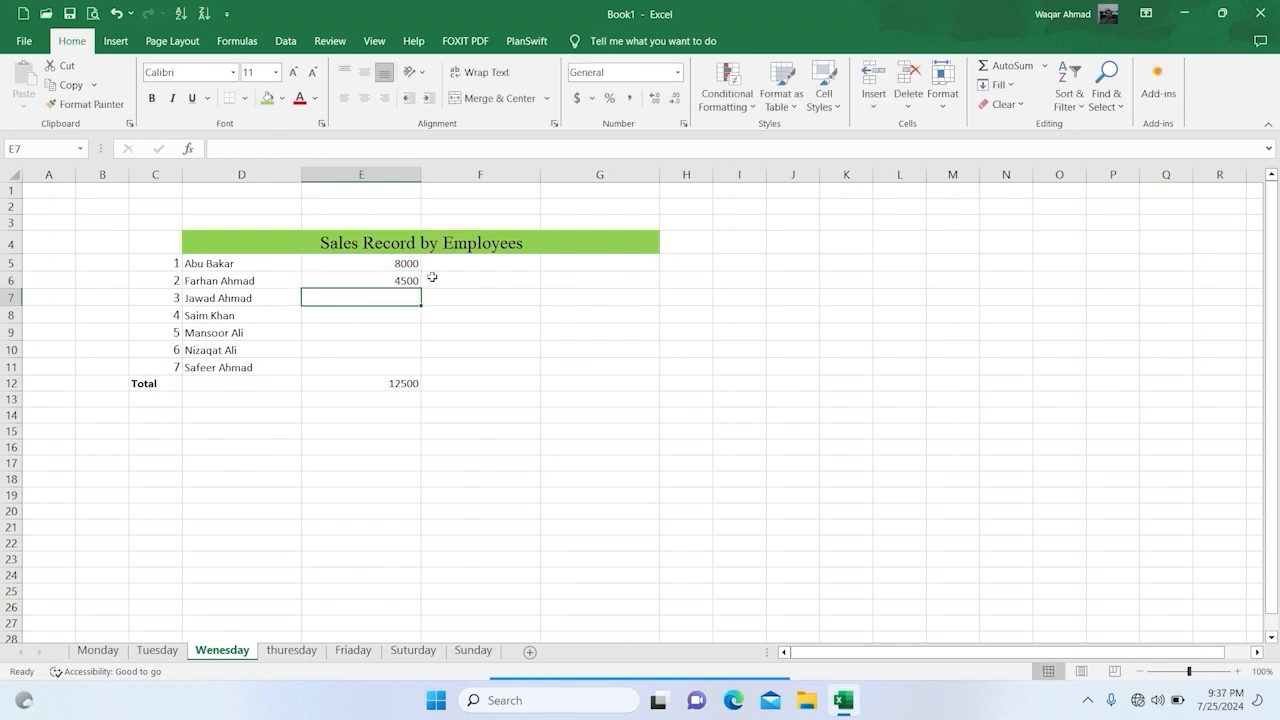
pyautogui.write('6000')
pyautogui.press('Return')
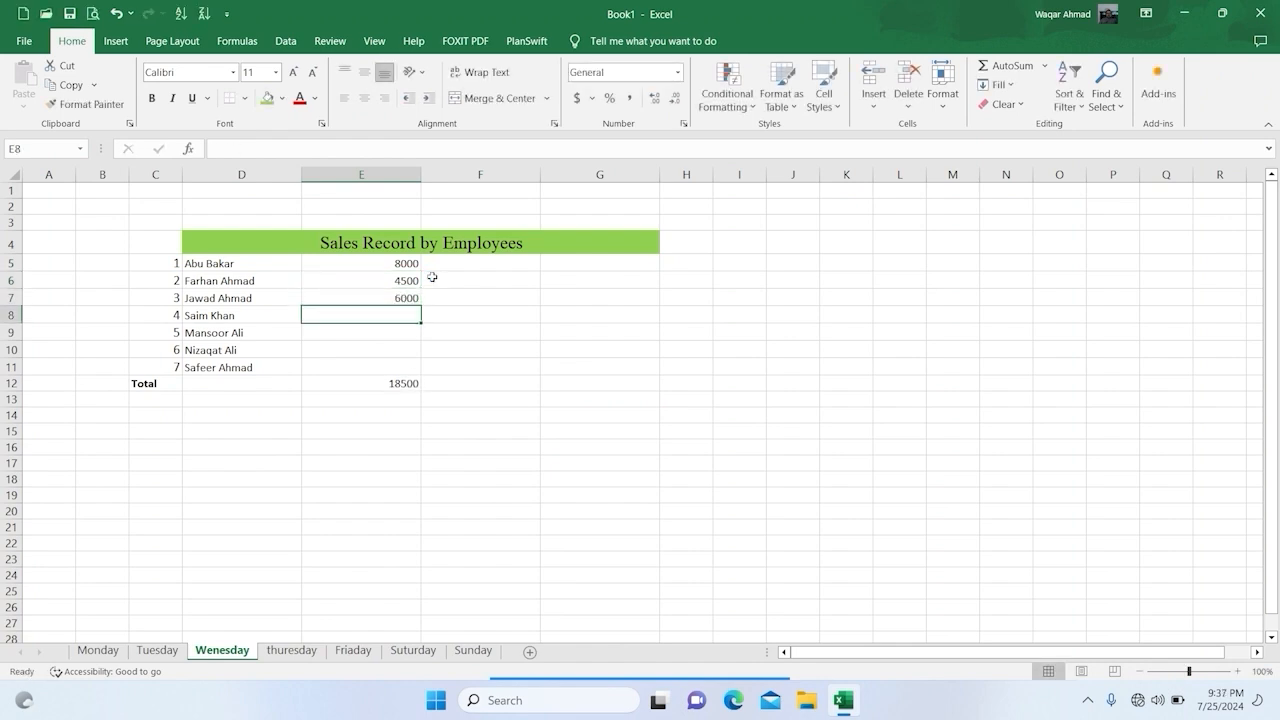
# Step: Enter the last four employees' Wednesday sales in E8:E11 as 11500, 29000, 15000 and 7500
pyautogui.write('11500')
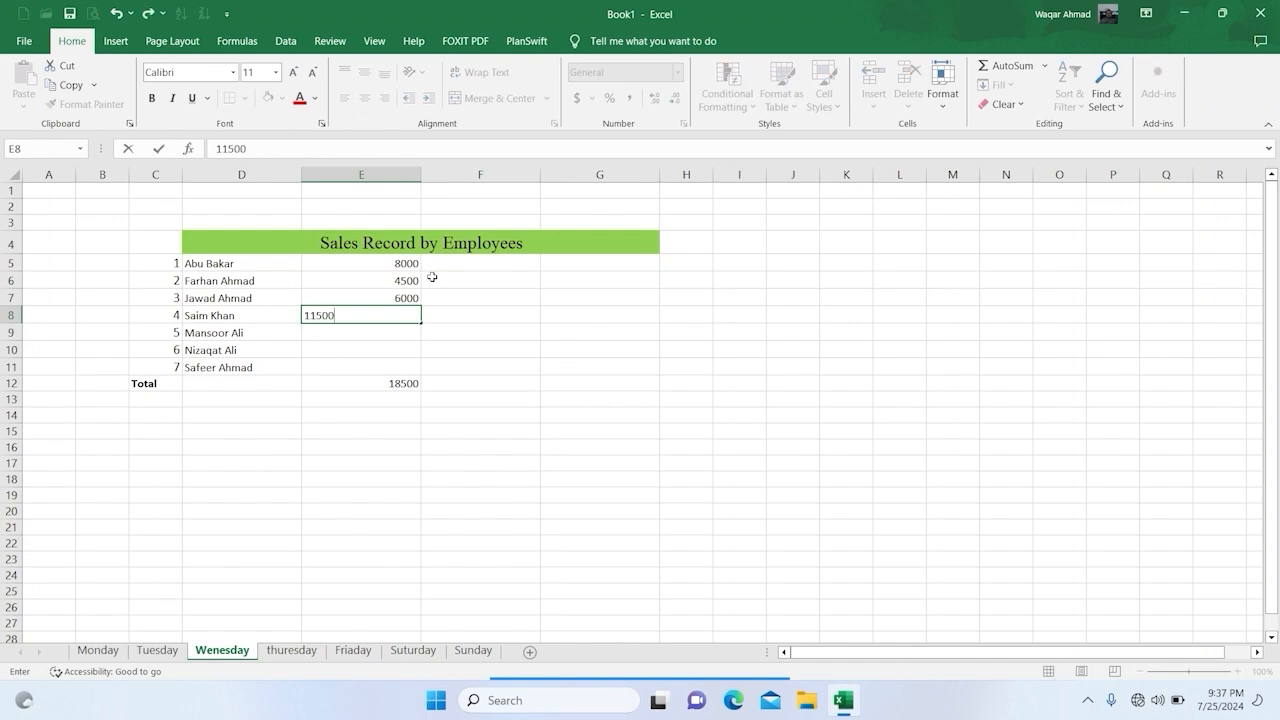
pyautogui.press('Return')
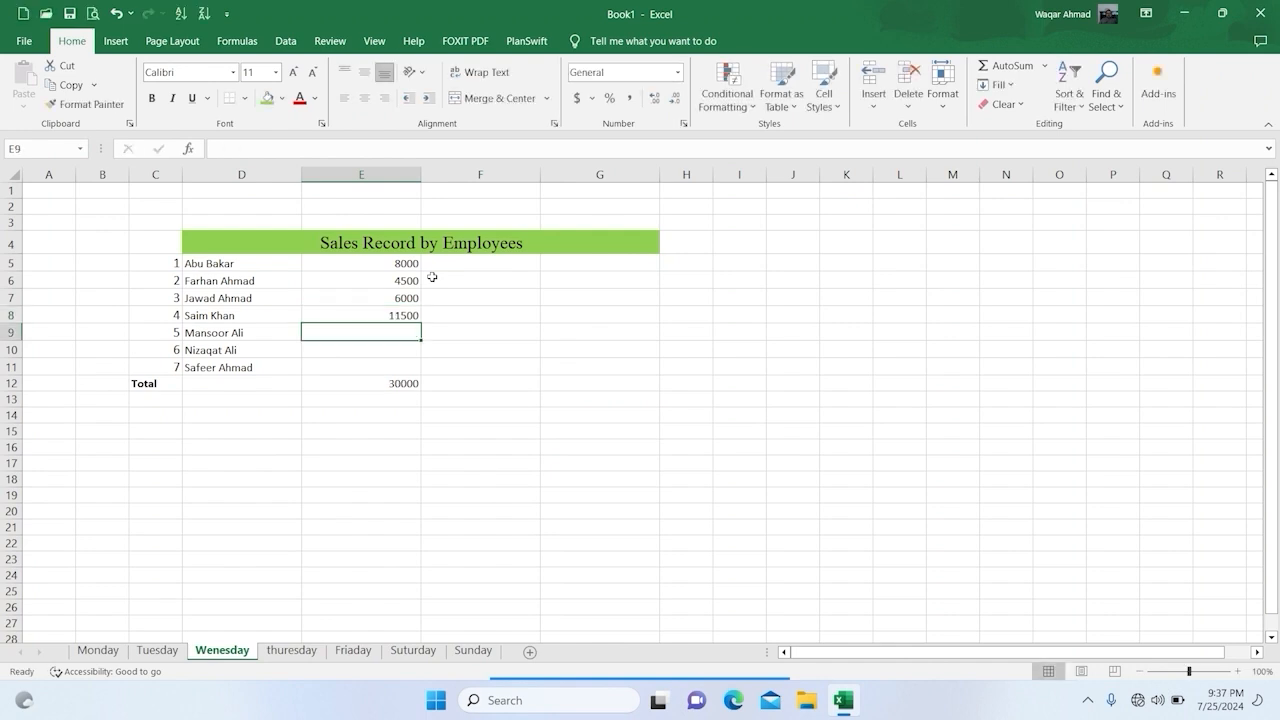
pyautogui.write('290')
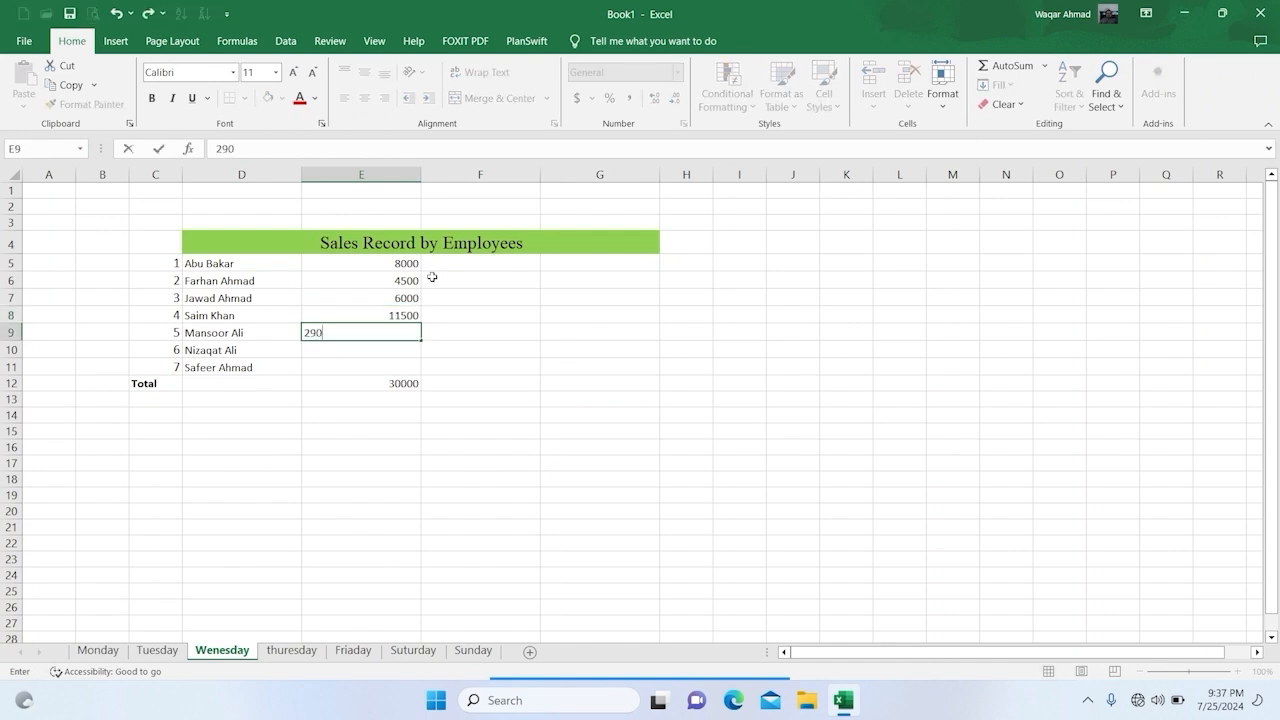
pyautogui.write('00')
pyautogui.press('Return')
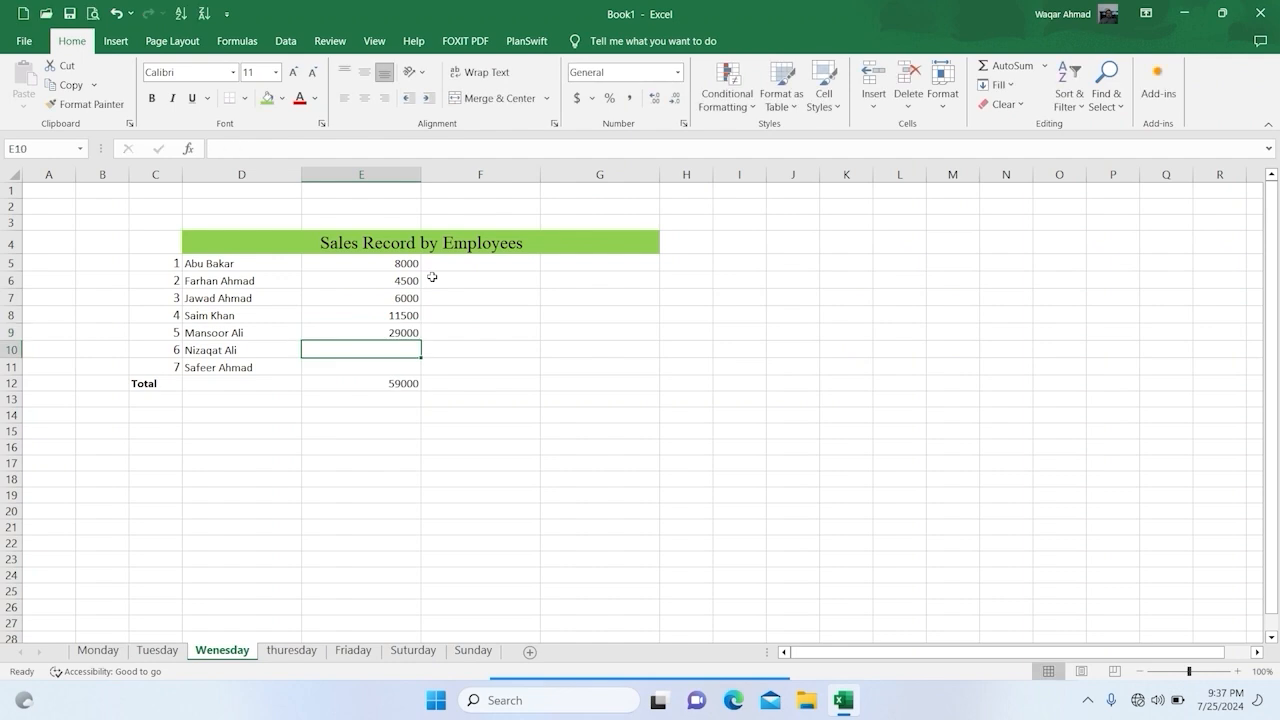
pyautogui.write('15000')
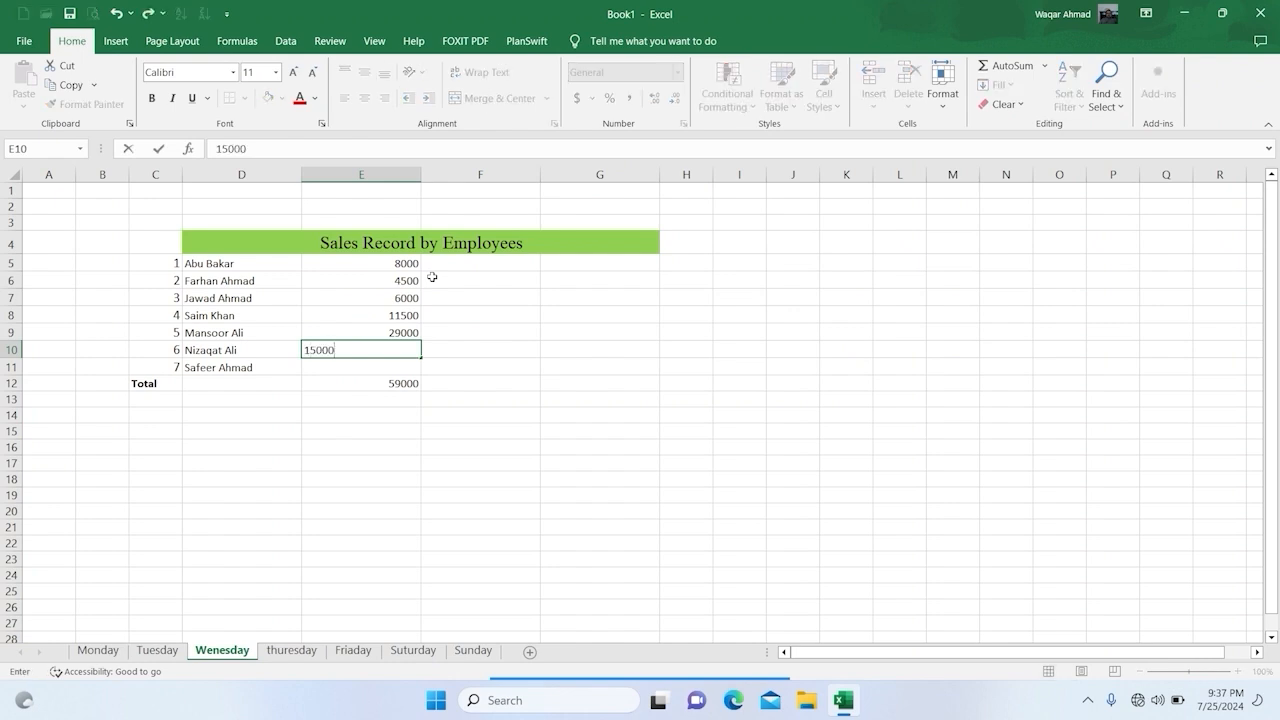
pyautogui.press('Return')
pyautogui.write('7500')
pyautogui.press('Return')
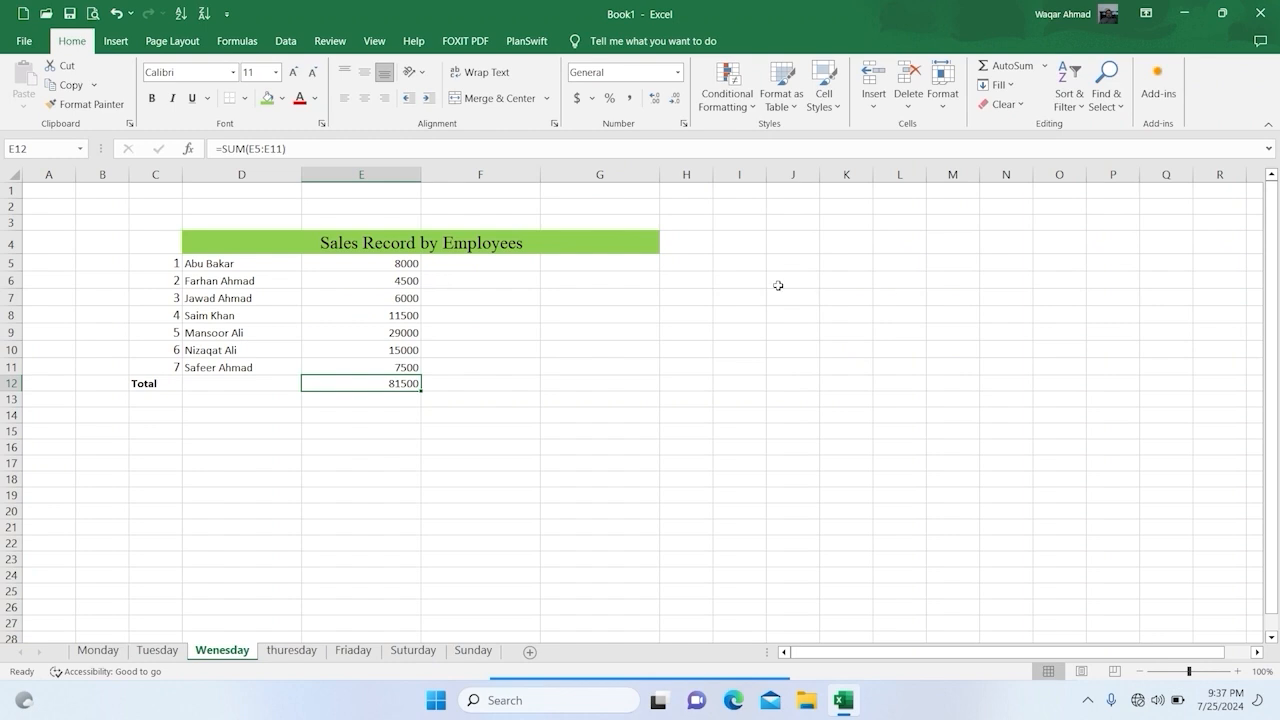
# Step: Format Wednesday's sales and total in E5:E12 as dollar accounting values with no decimal places
pyautogui.moveTo(310, 269); pyautogui.dragTo(350, 382)
pyautogui.click(578, 98)
pyautogui.click(672, 97)
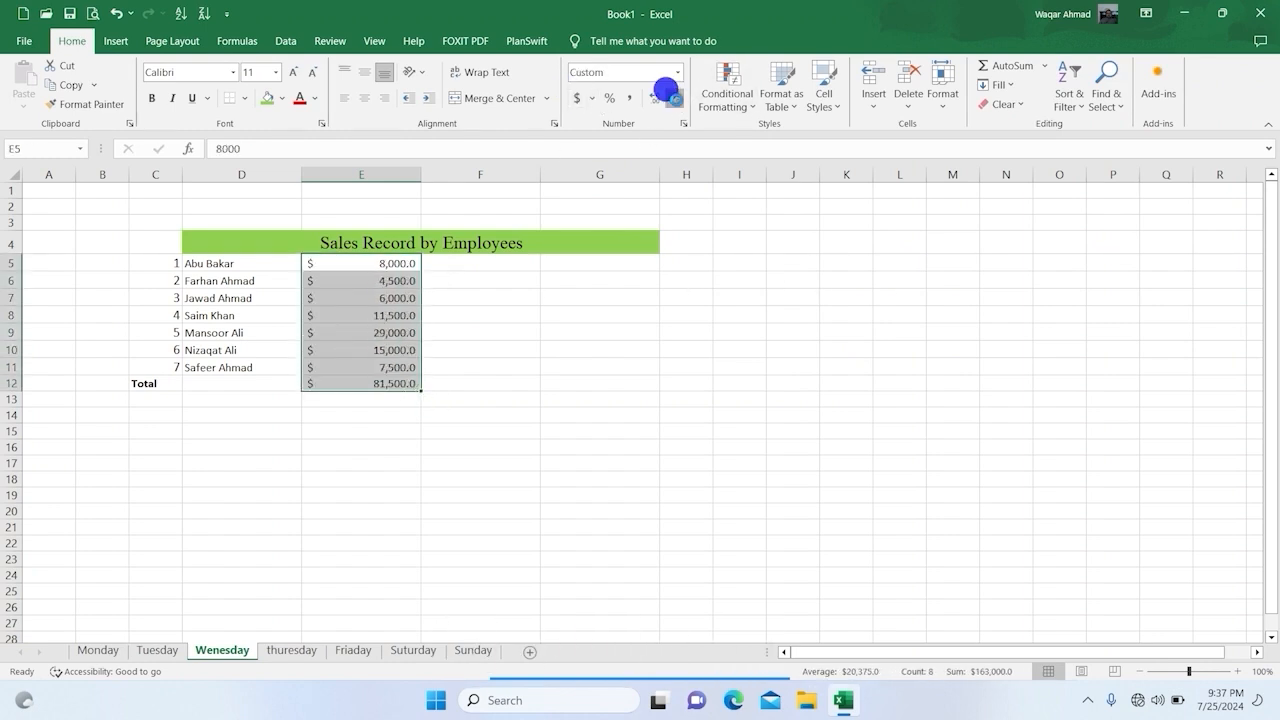
# Step: On the thuresday sheet, enter the first four employees' sales in E5:E8 as 12000, 25000, 6500 and 21000
pyautogui.click(306, 651)
pyautogui.click(358, 270)
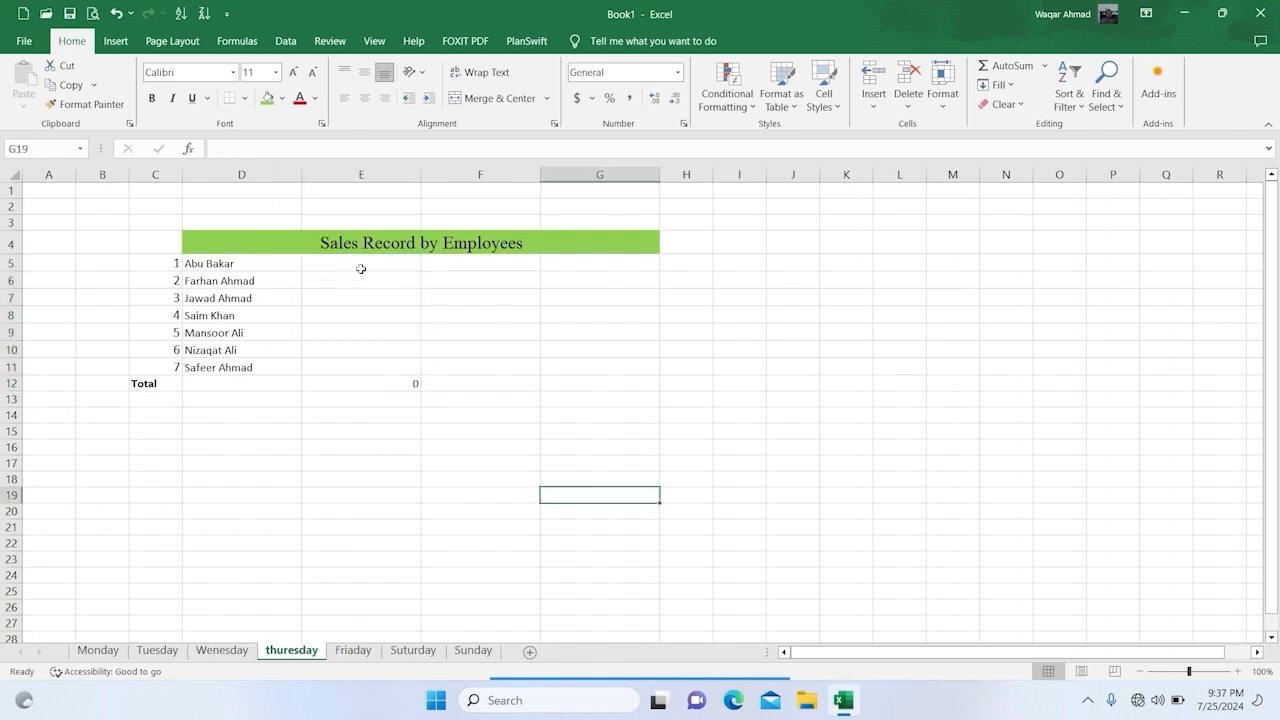
pyautogui.write('12000')
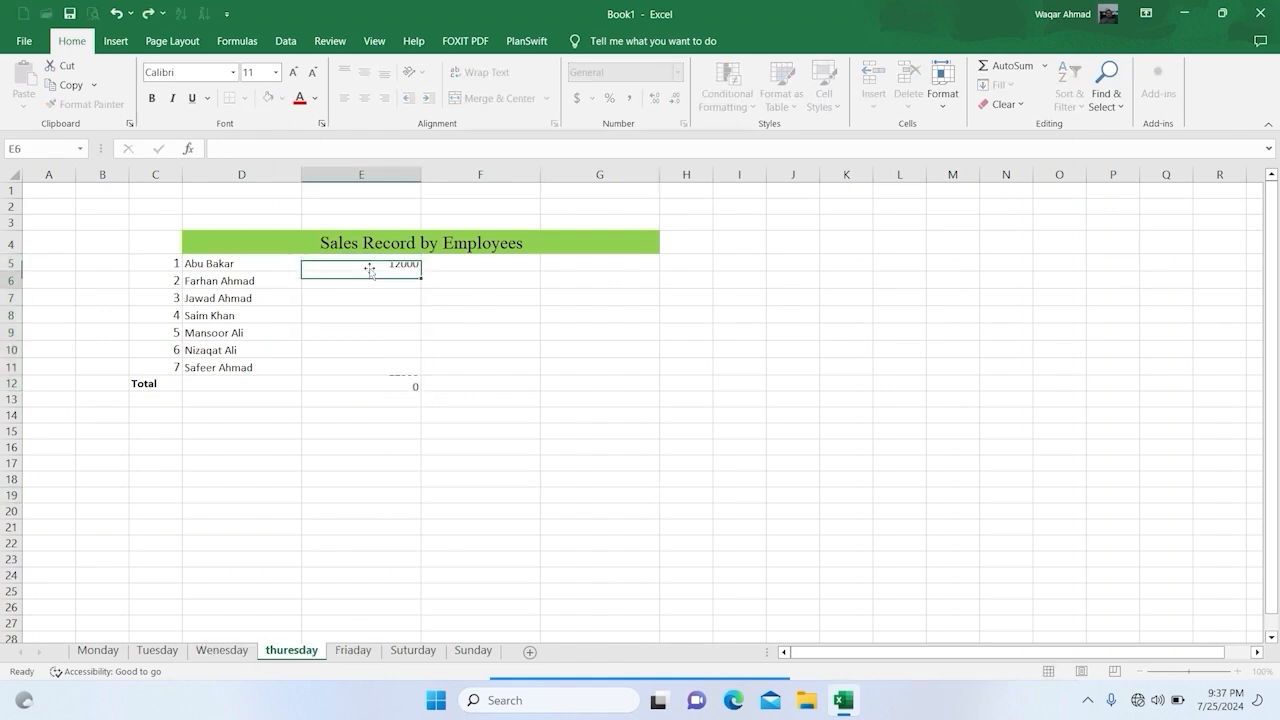
pyautogui.press('Return')
pyautogui.write('25000')
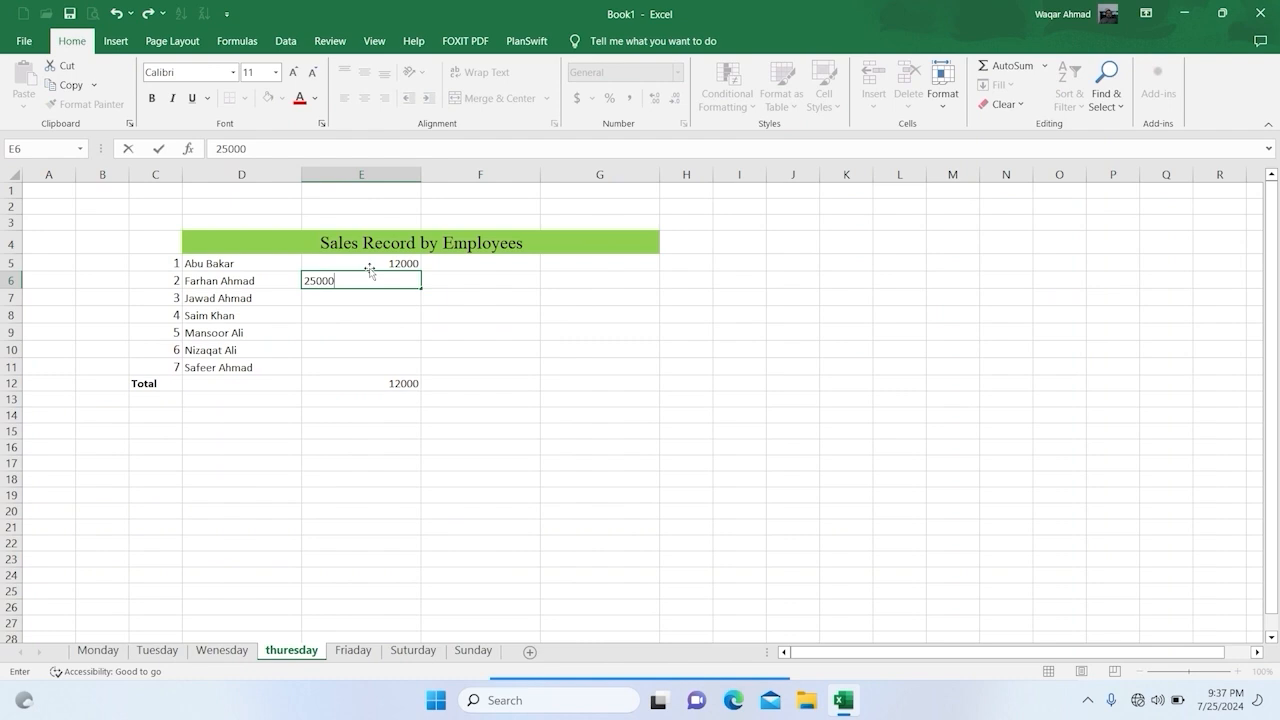
pyautogui.press('Return')
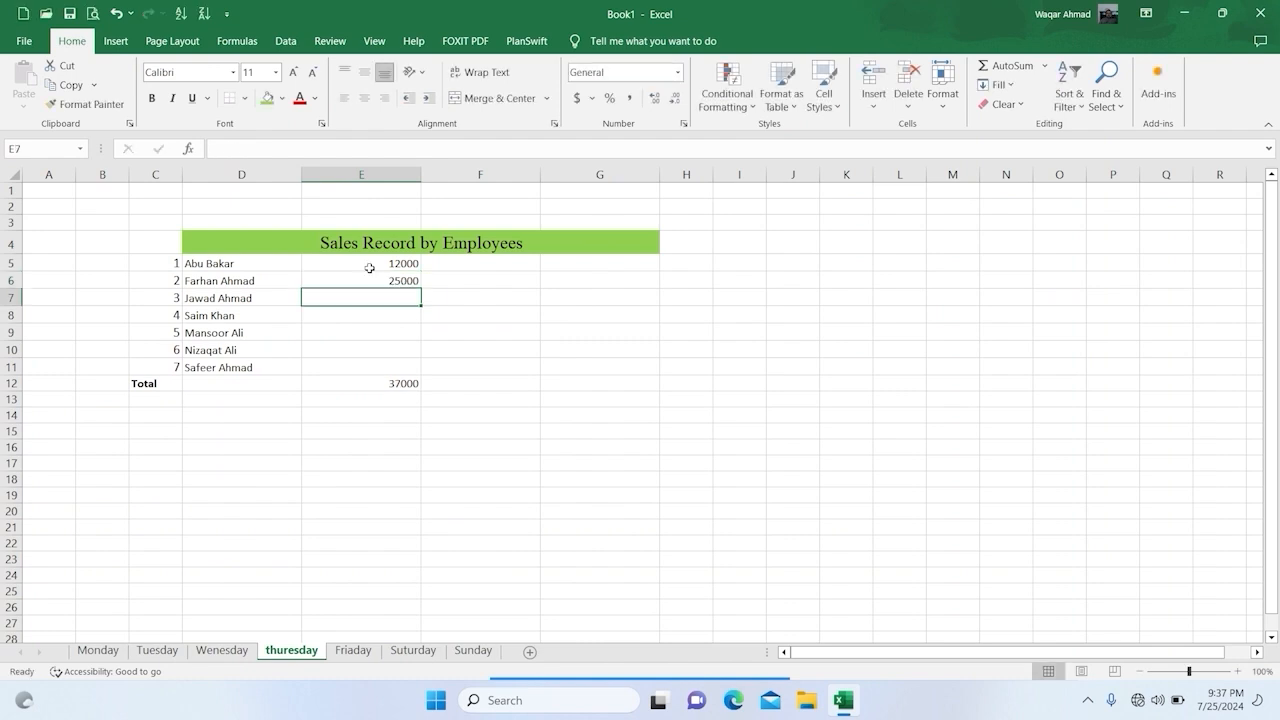
pyautogui.write('65')
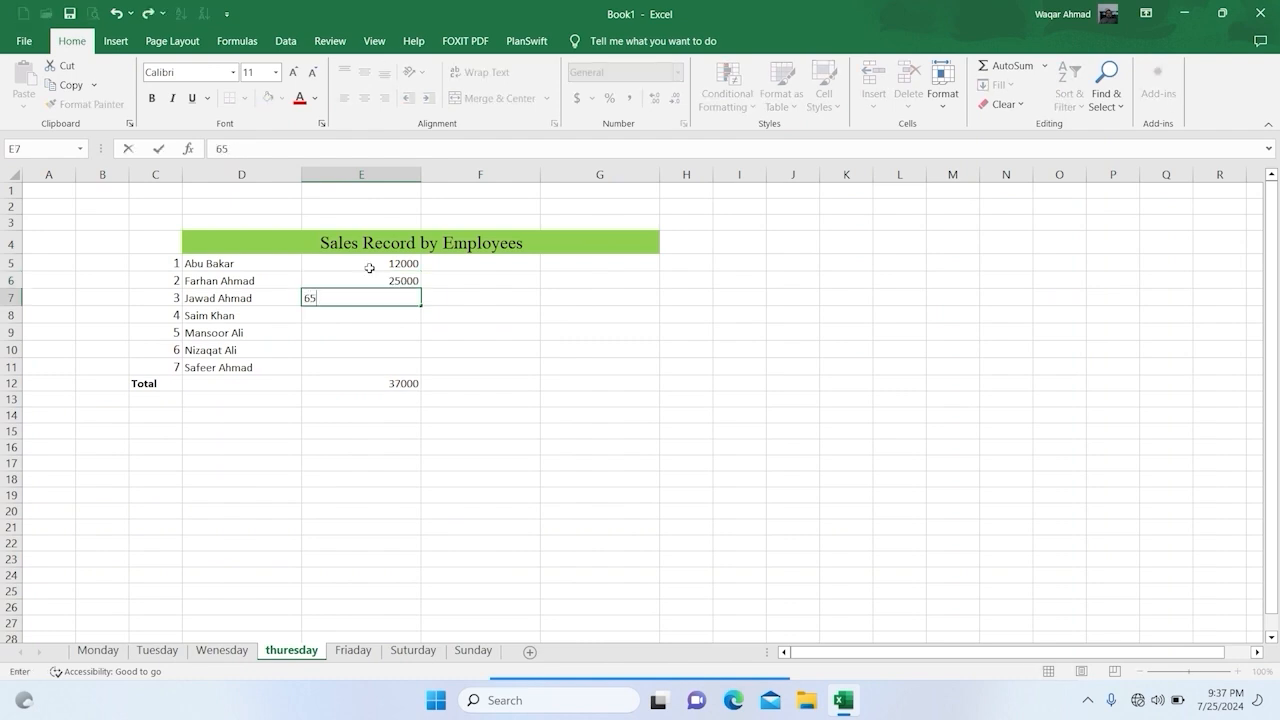
pyautogui.write('00')
pyautogui.press('Return')
pyautogui.write('21000')
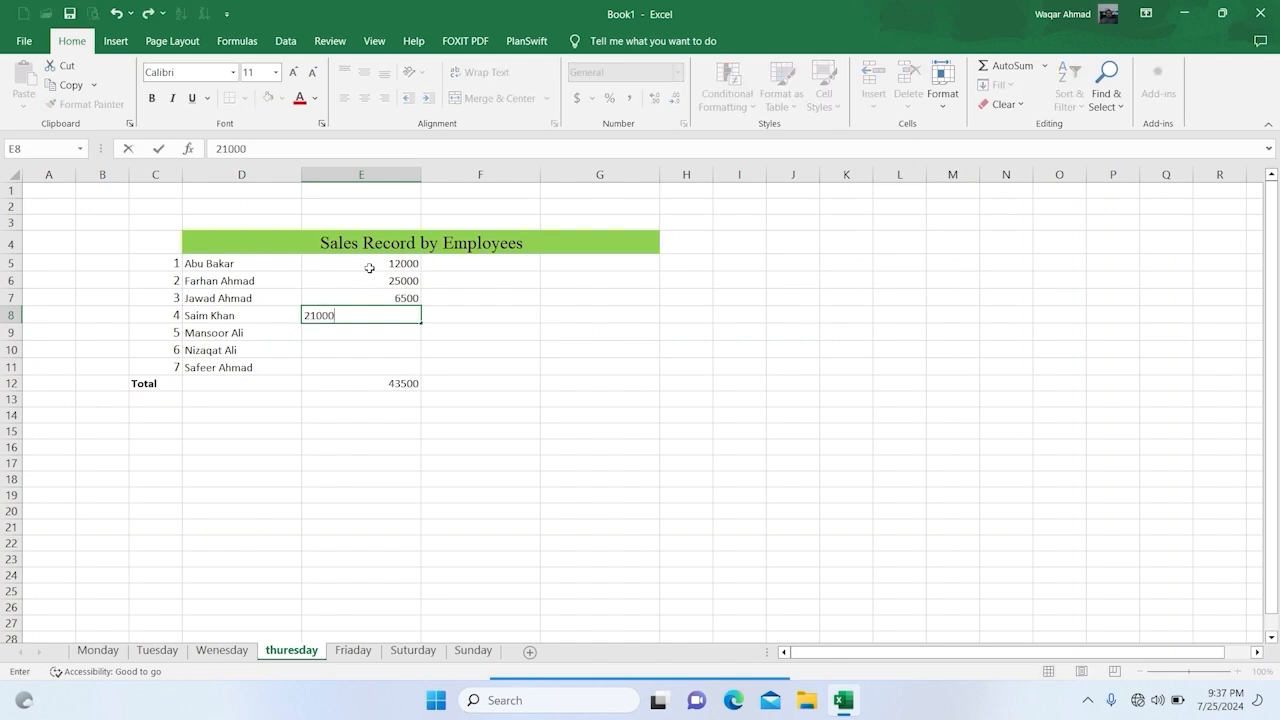
pyautogui.press('Return')
# Step: Enter the last three employees' Thursday sales in E9:E11 as 16000, 9000 and 19000
pyautogui.write('16000')
pyautogui.press('Return')
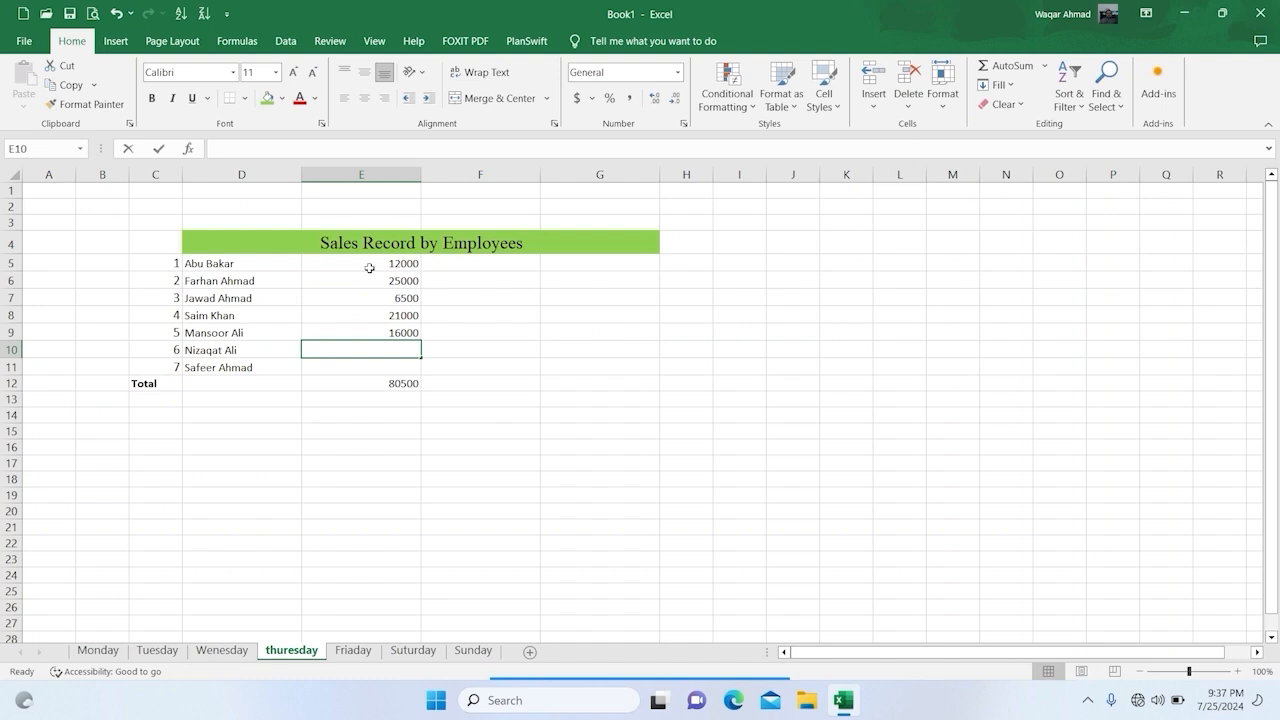
pyautogui.write('9000')
pyautogui.press('Return')
pyautogui.write('1')
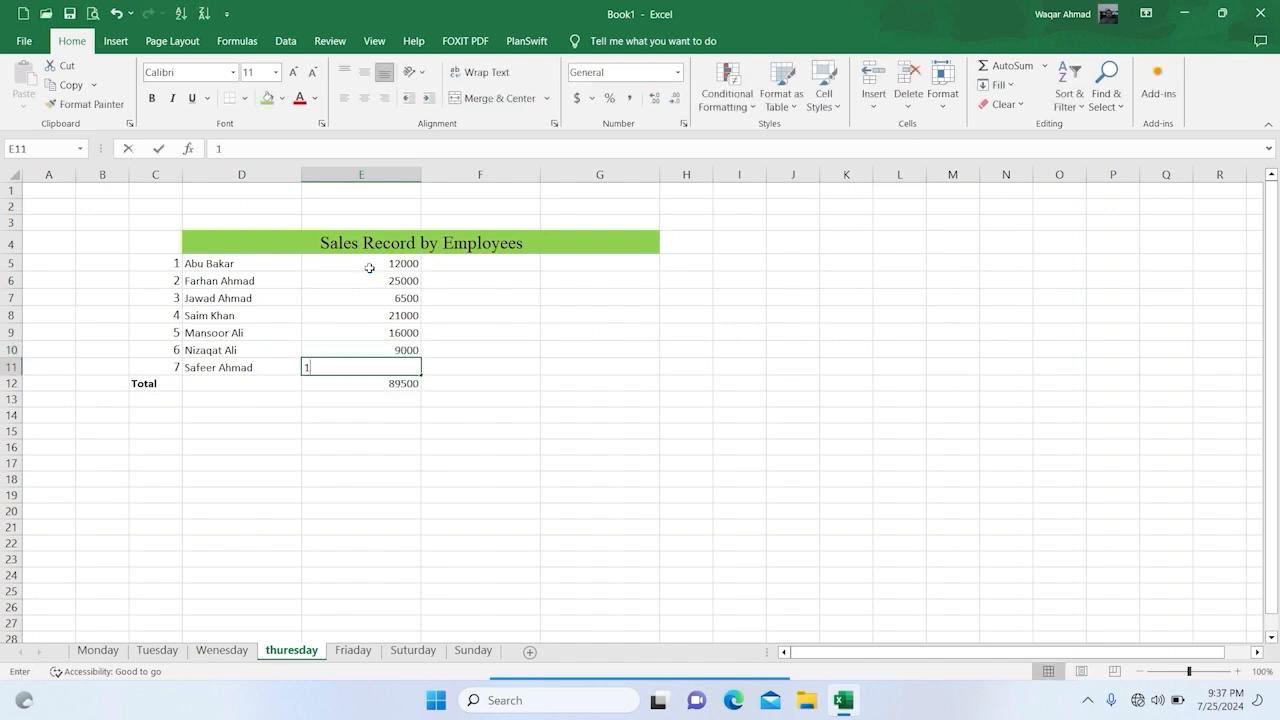
pyautogui.write('9000')
pyautogui.press('Return')
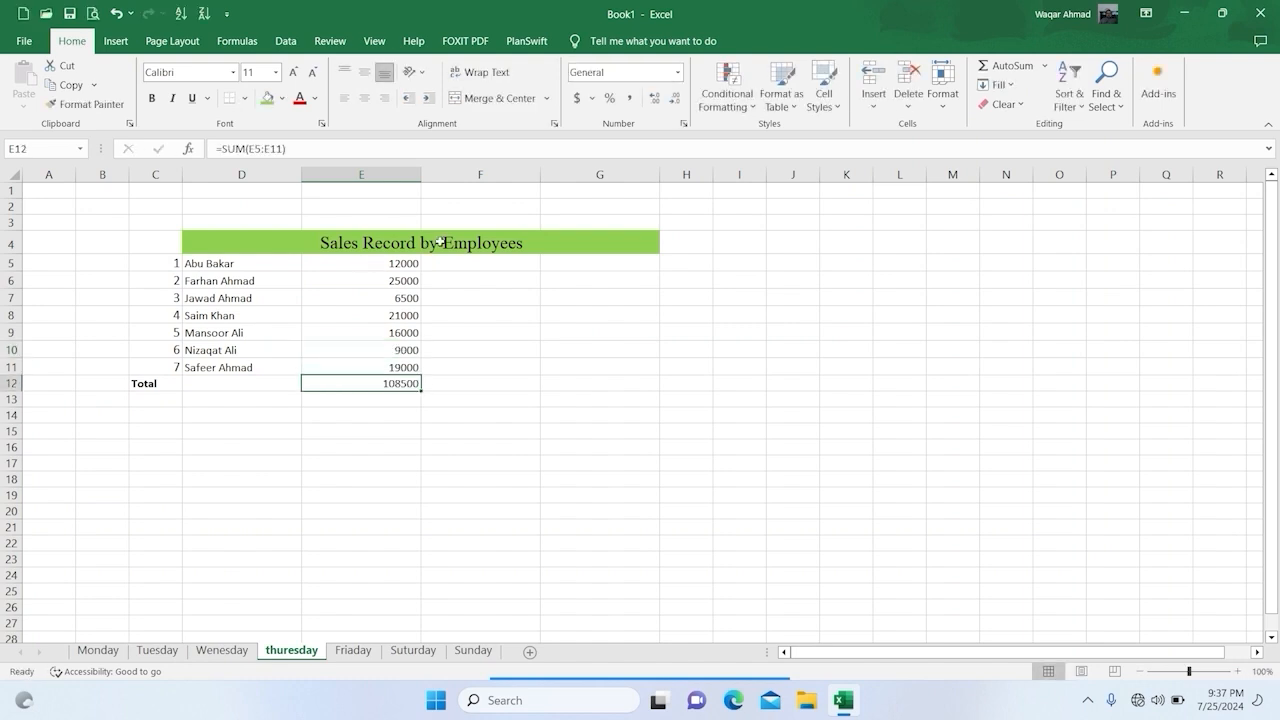
# Step: Format the thuresday sheet's sales and total in E5:E12 as dollar accounting values with no decimal places
pyautogui.click(358, 651)
pyautogui.click(364, 262)
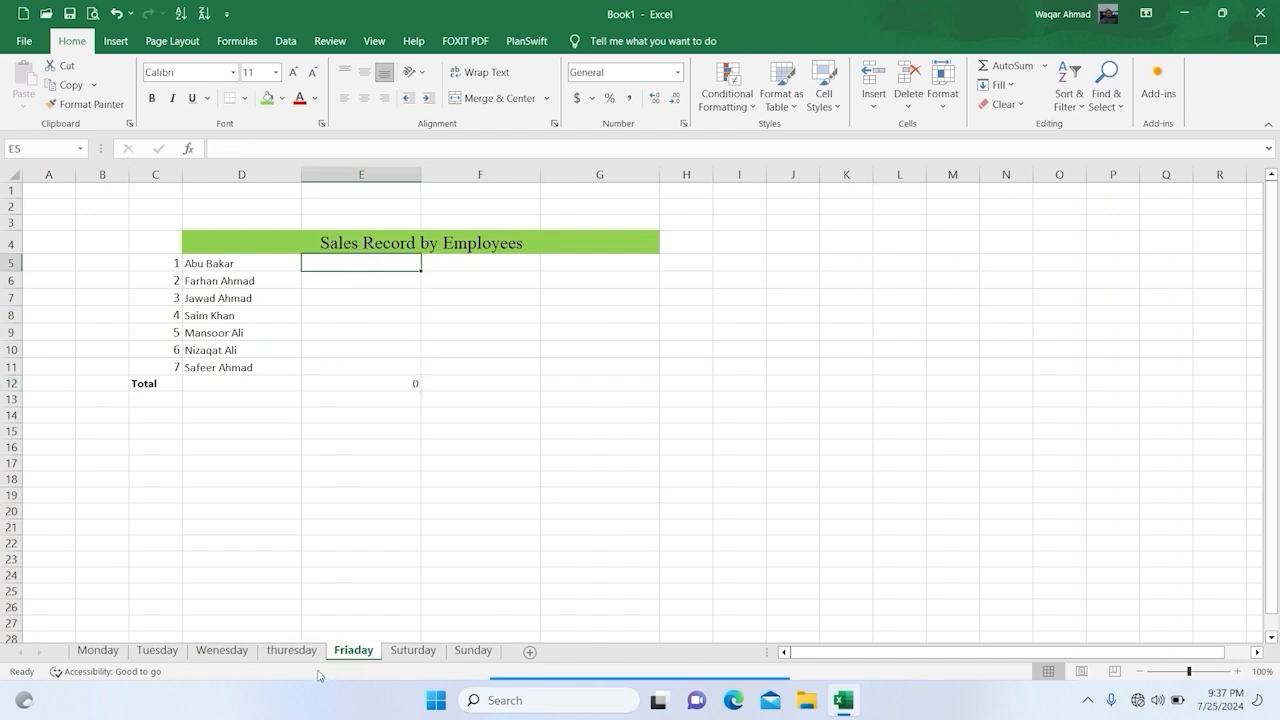
pyautogui.click(291, 650)
pyautogui.moveTo(357, 263); pyautogui.dragTo(357, 379)
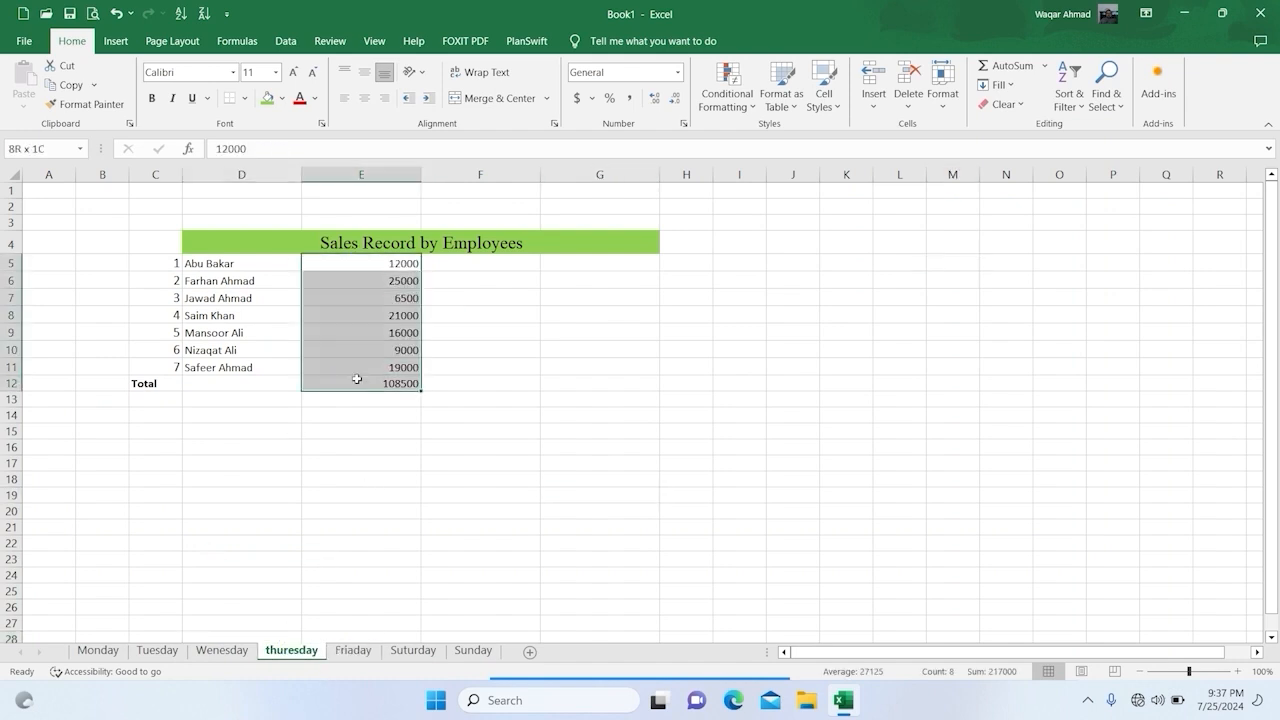
pyautogui.click(576, 97)
pyautogui.click(676, 100)
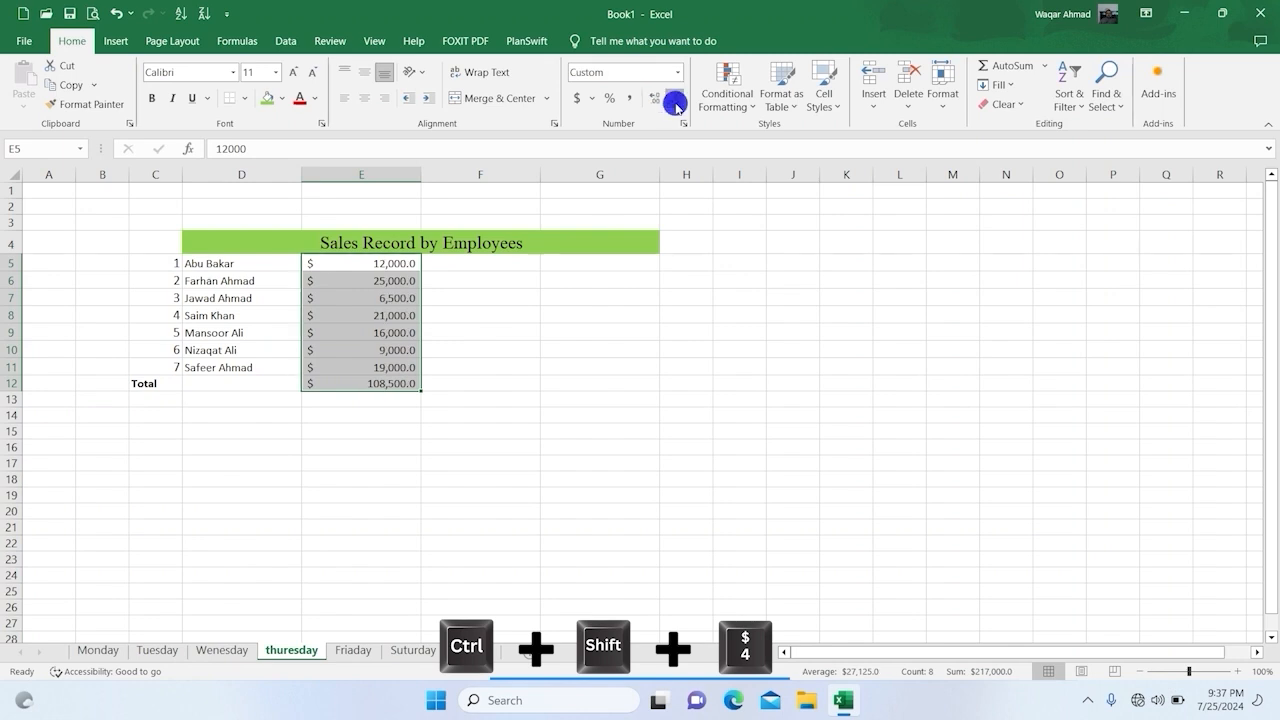
# Step: Look over the Friaday and thuresday sheets and open the Sunday sheet
pyautogui.click(355, 650)
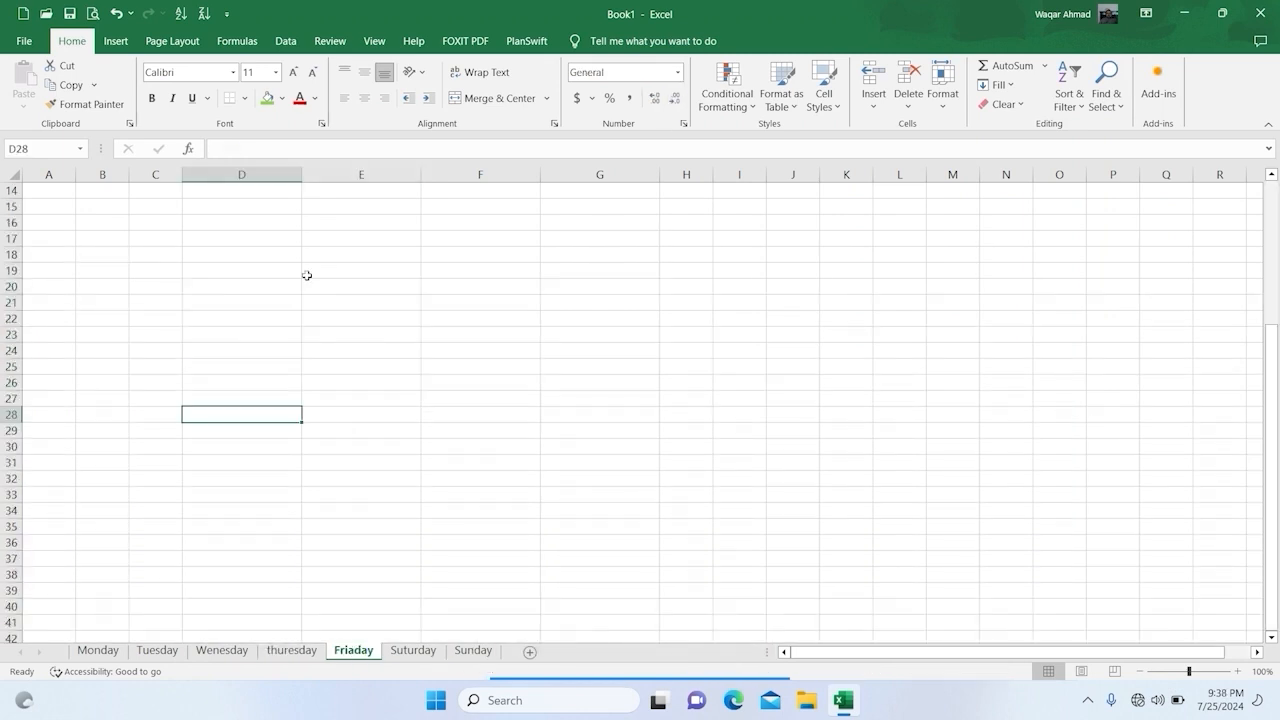
pyautogui.click(312, 650)
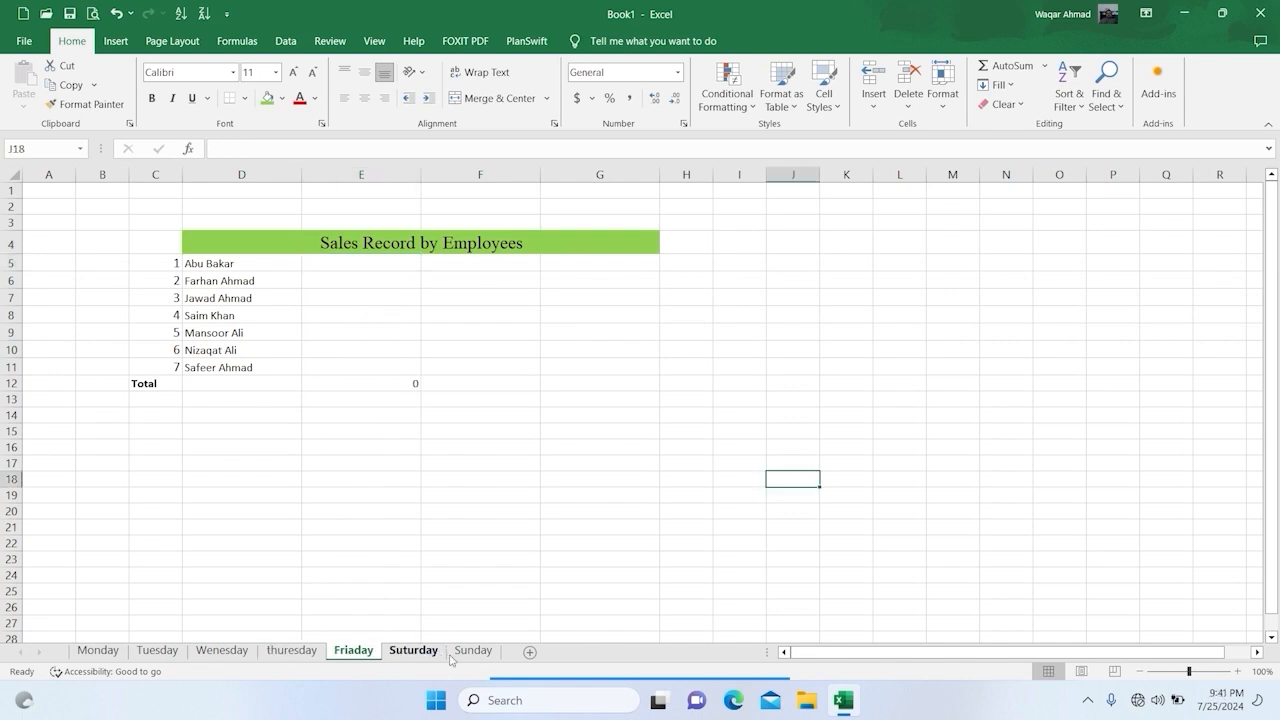
pyautogui.click(474, 648)
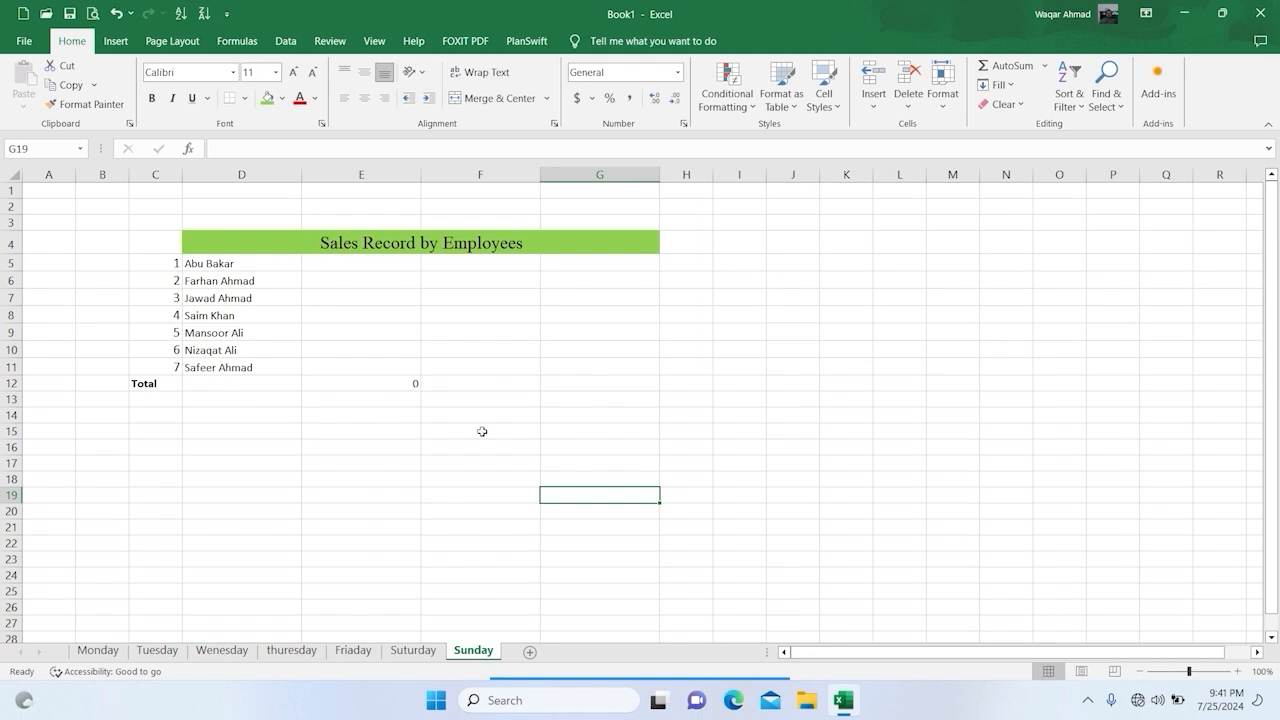
# Step: On the Sunday sheet, enter the label "Weekley Sales" in D15
pyautogui.click(482, 431)
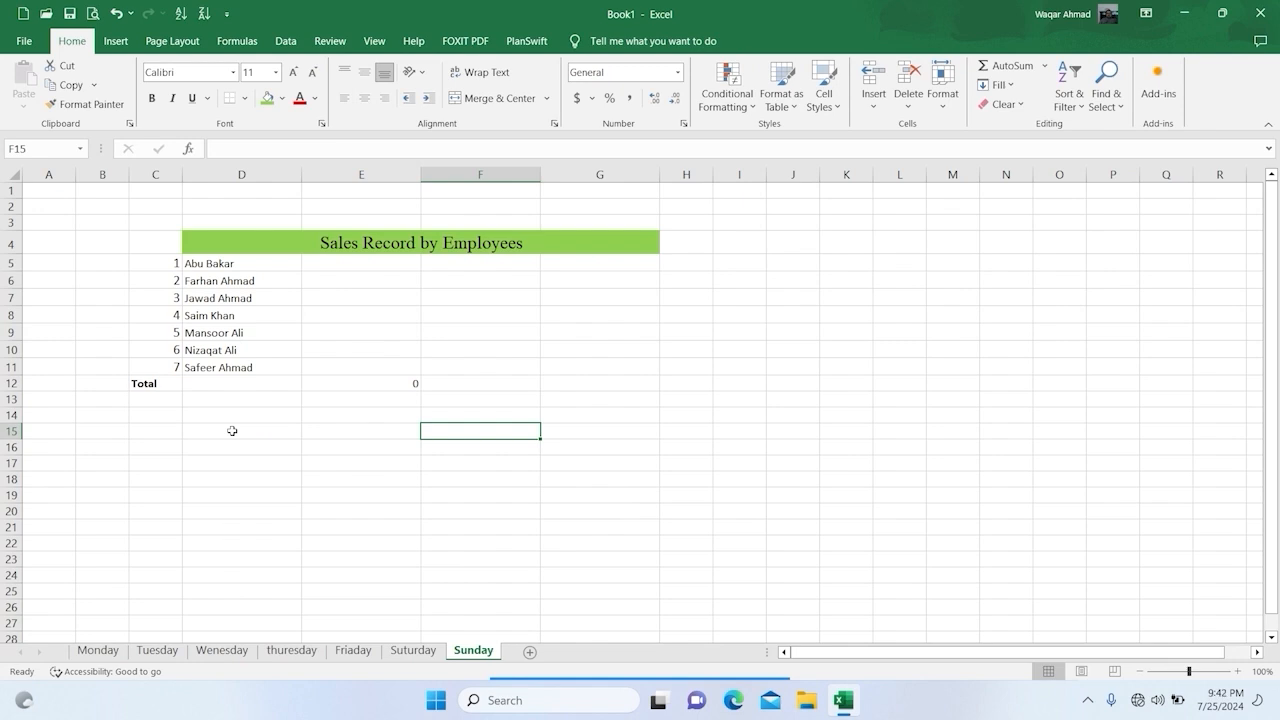
pyautogui.write('W')
pyautogui.press('BackSpace')
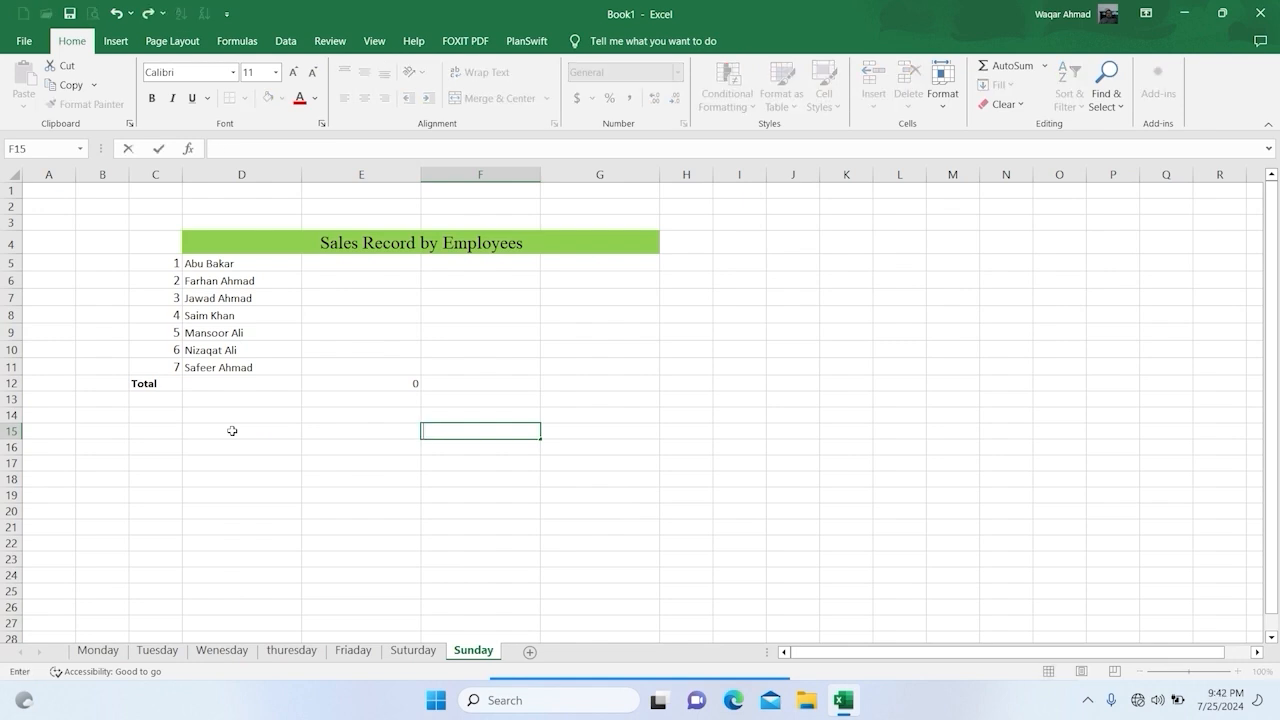
pyautogui.click(232, 431)
pyautogui.write('Weekley Sales')
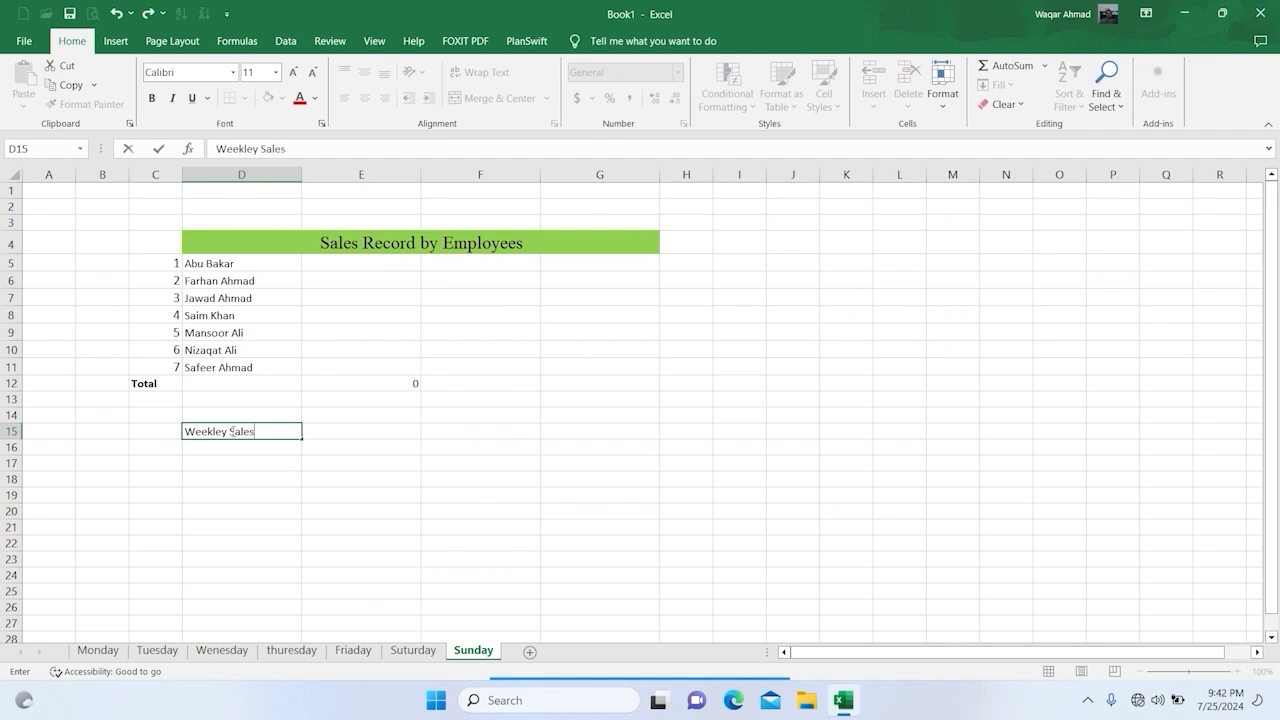
pyautogui.press('Return')
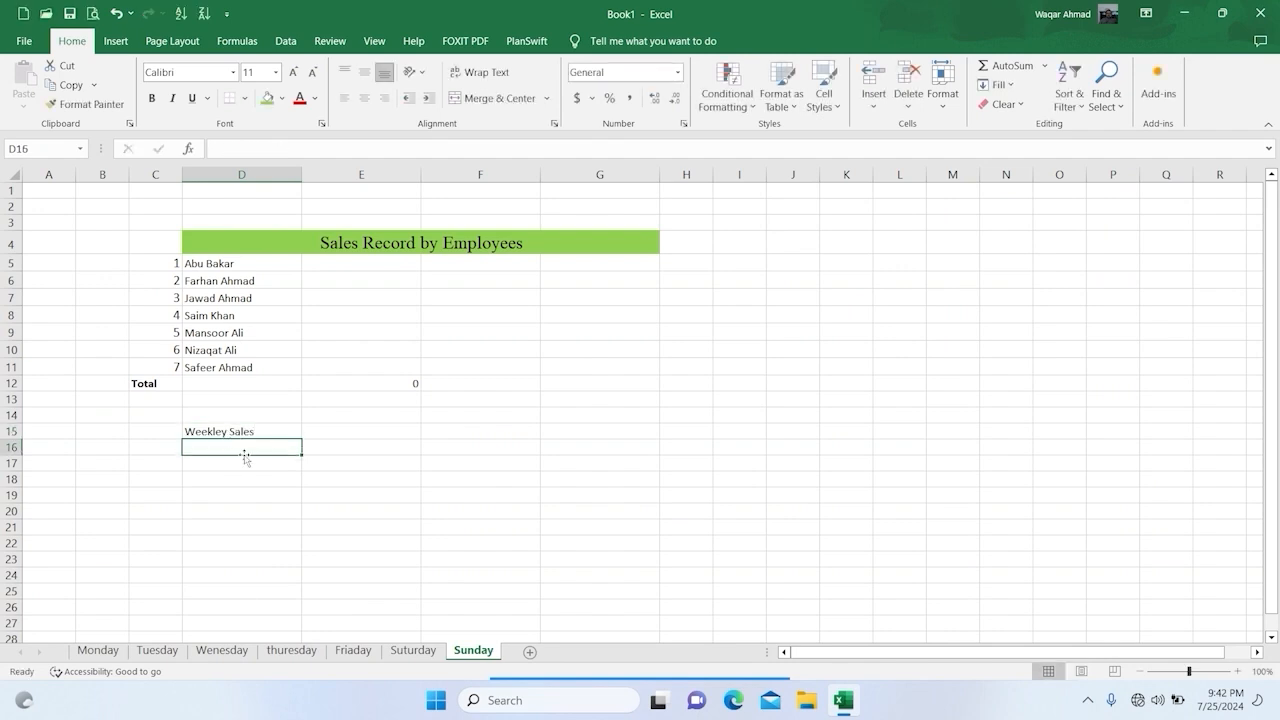
# Step: In E15, enter a SUM formula adding cell E12 across the Monday through Sunday sheets
pyautogui.click(365, 433)
pyautogui.write('=')
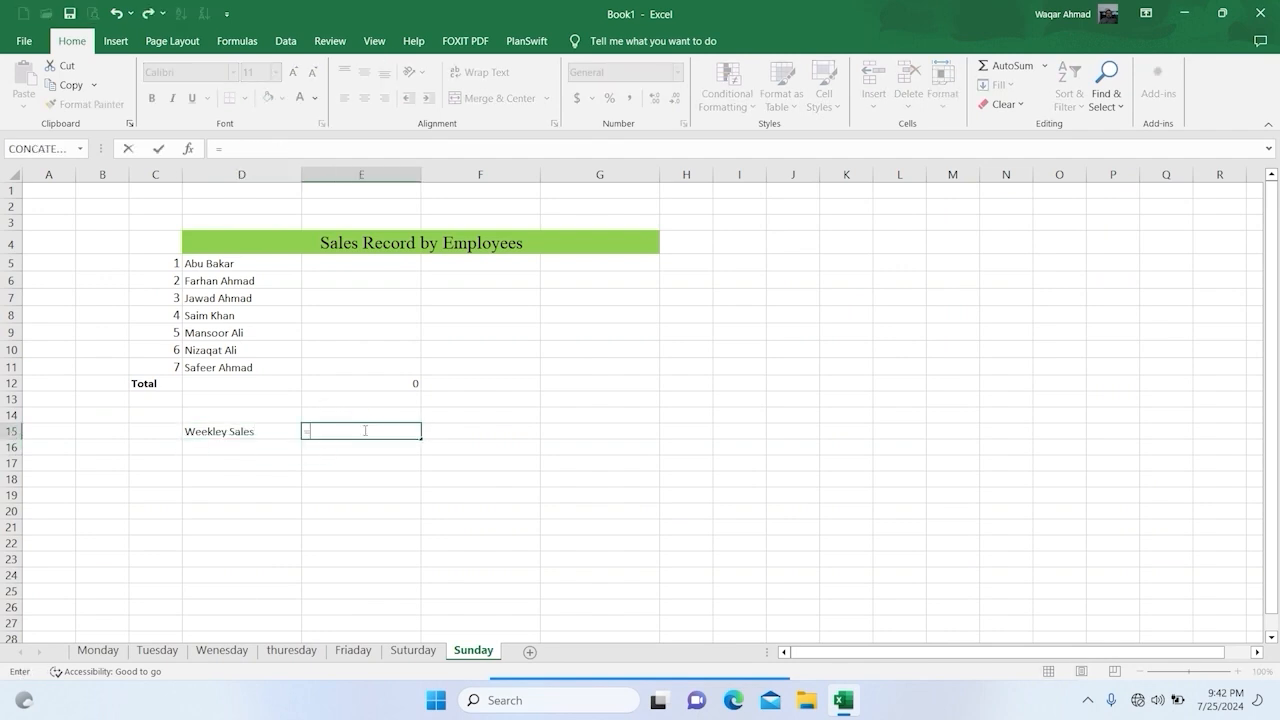
pyautogui.write('sum')
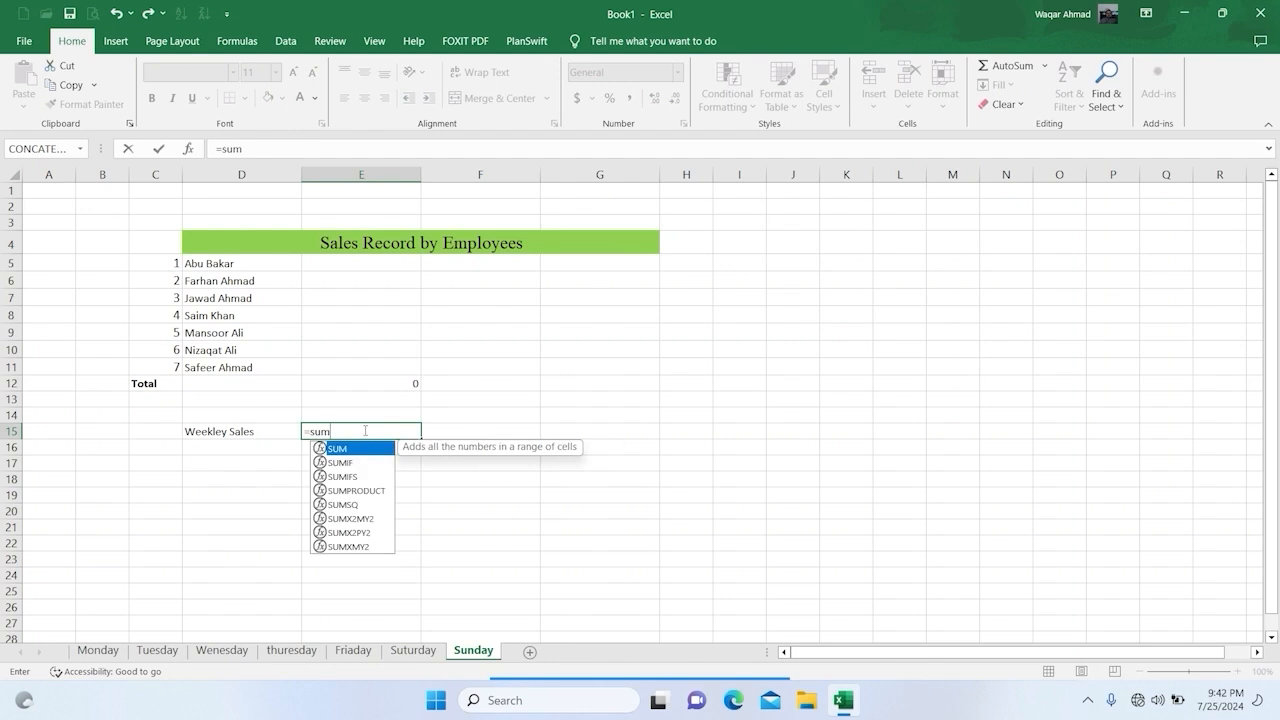
pyautogui.write('(')
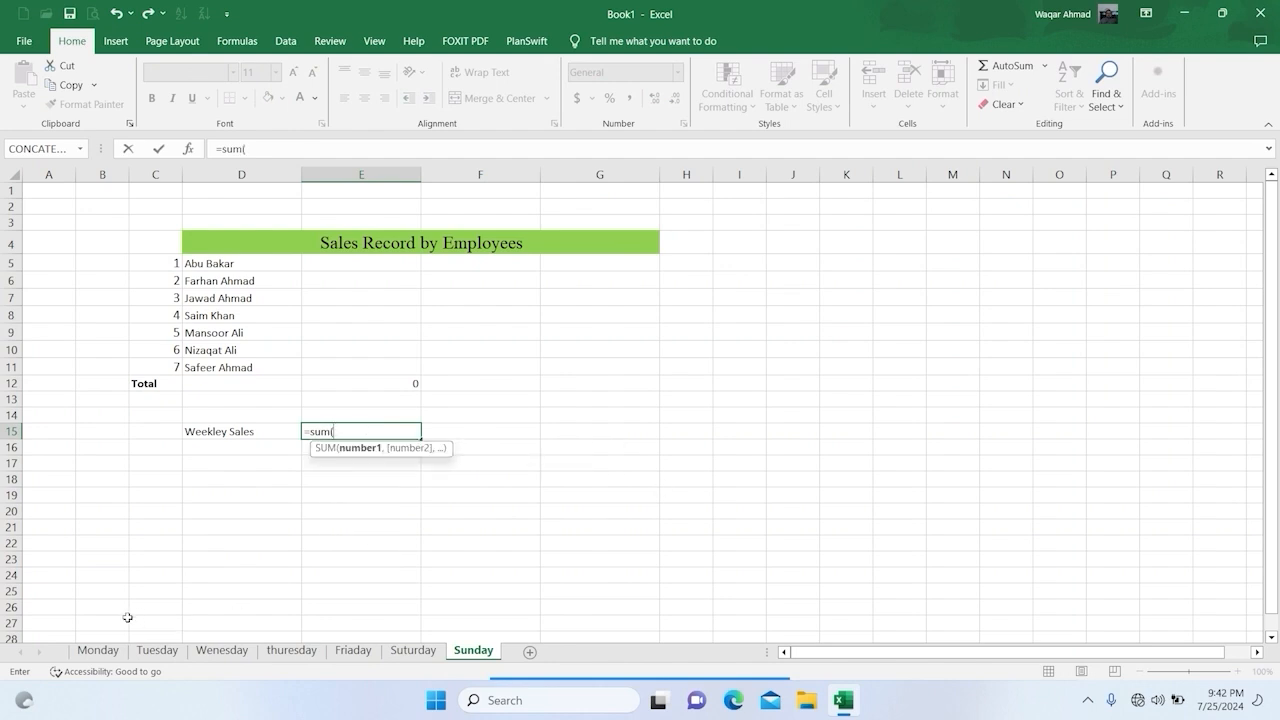
pyautogui.keyDown('shift'); pyautogui.click(100, 651); pyautogui.keyUp('shift')
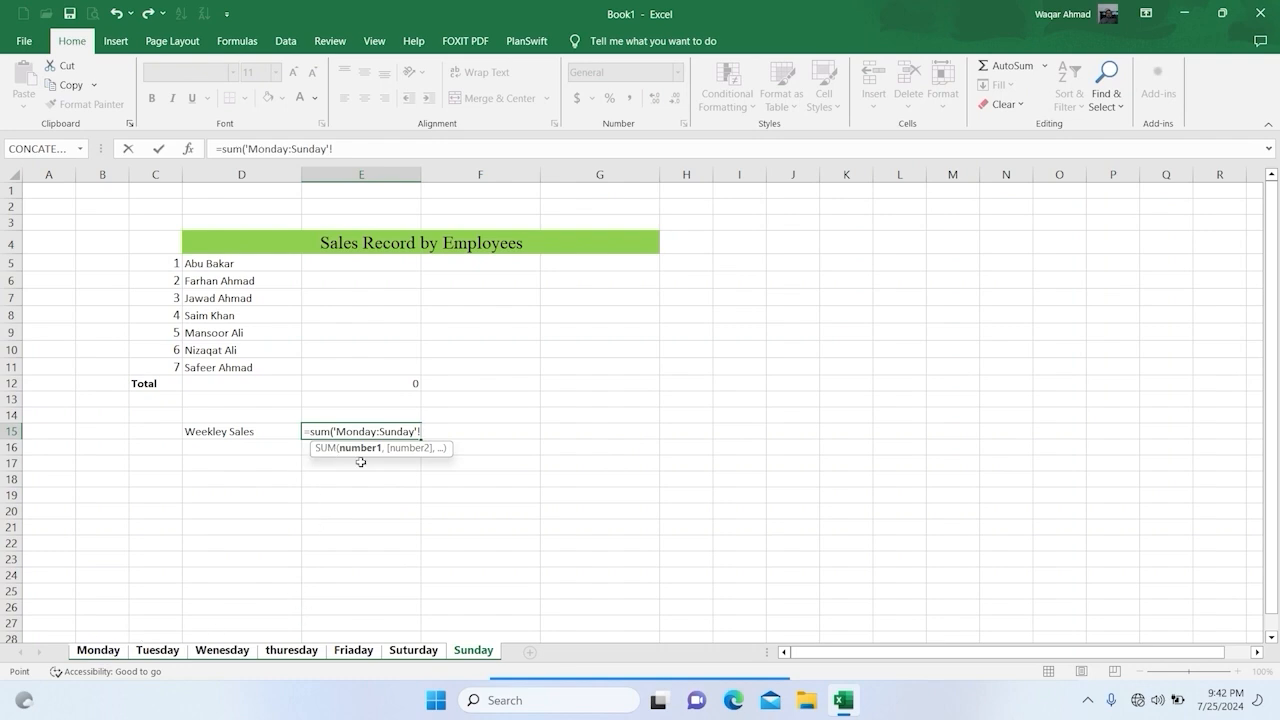
pyautogui.click(363, 383)
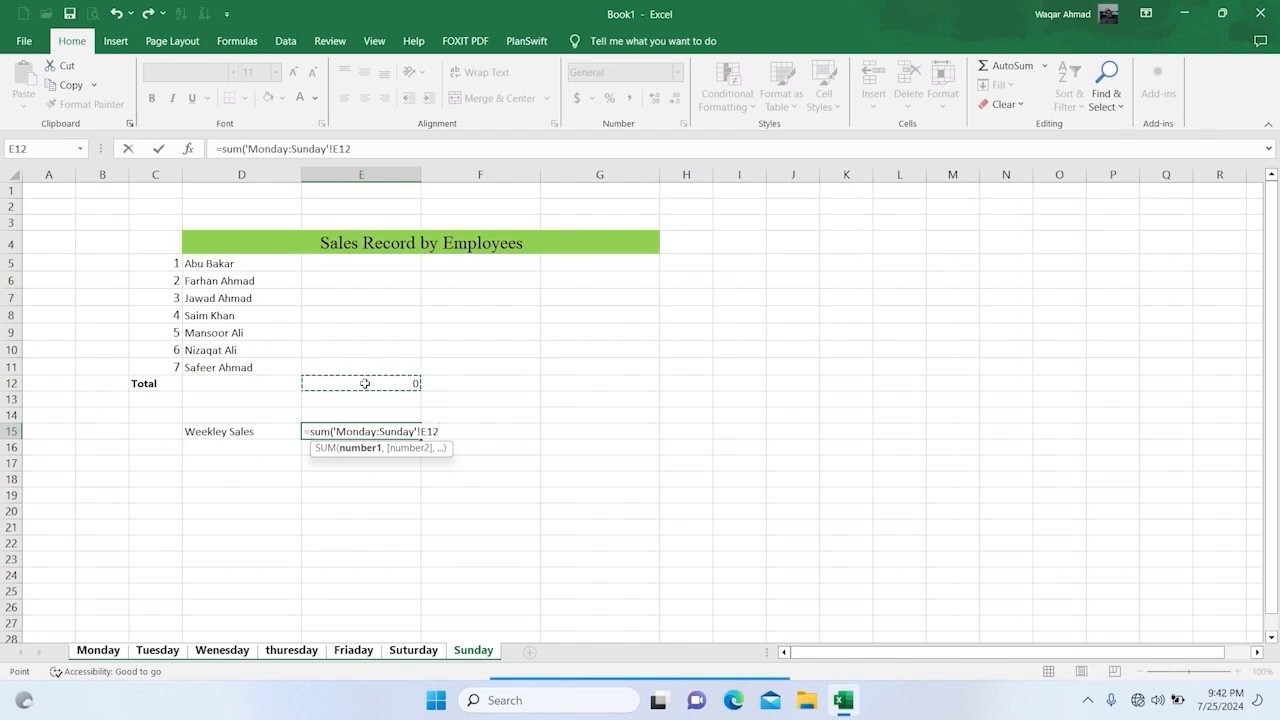
pyautogui.write(')')
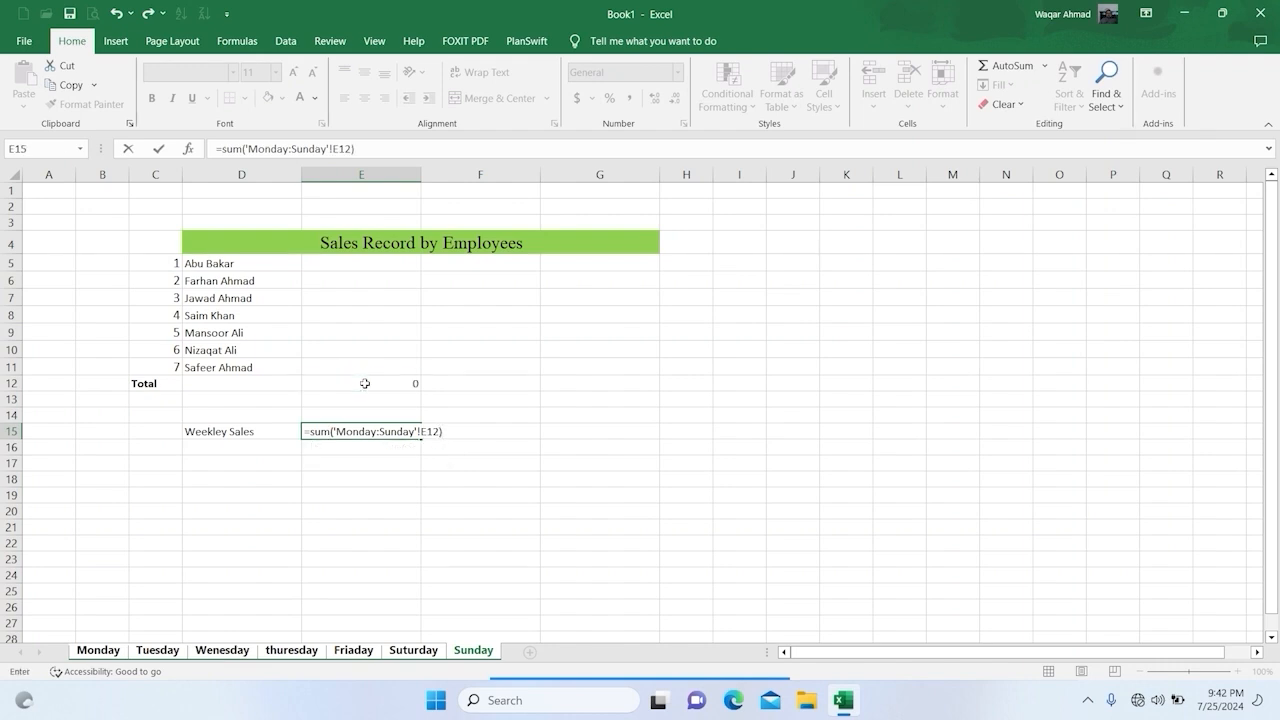
pyautogui.press('Return')
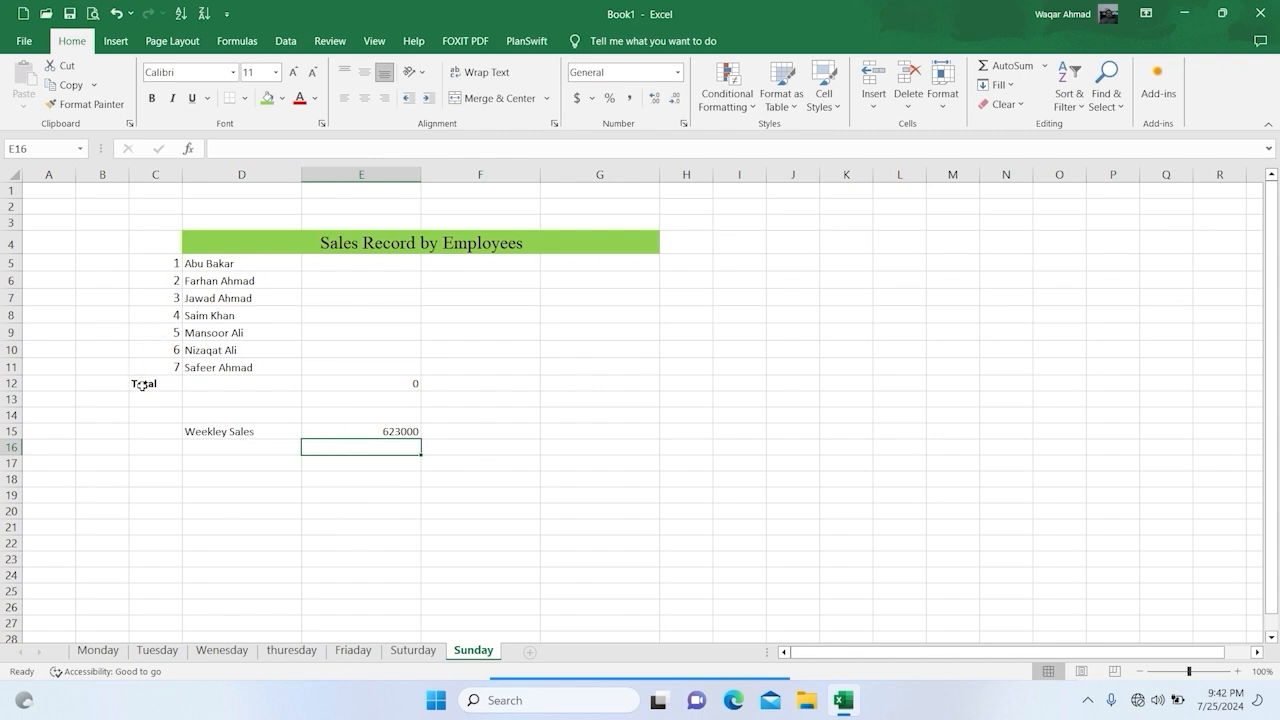
# Step: Copy the Total label's bold formatting onto the weekly sales label and amount in D15:E15
pyautogui.click(212, 429)
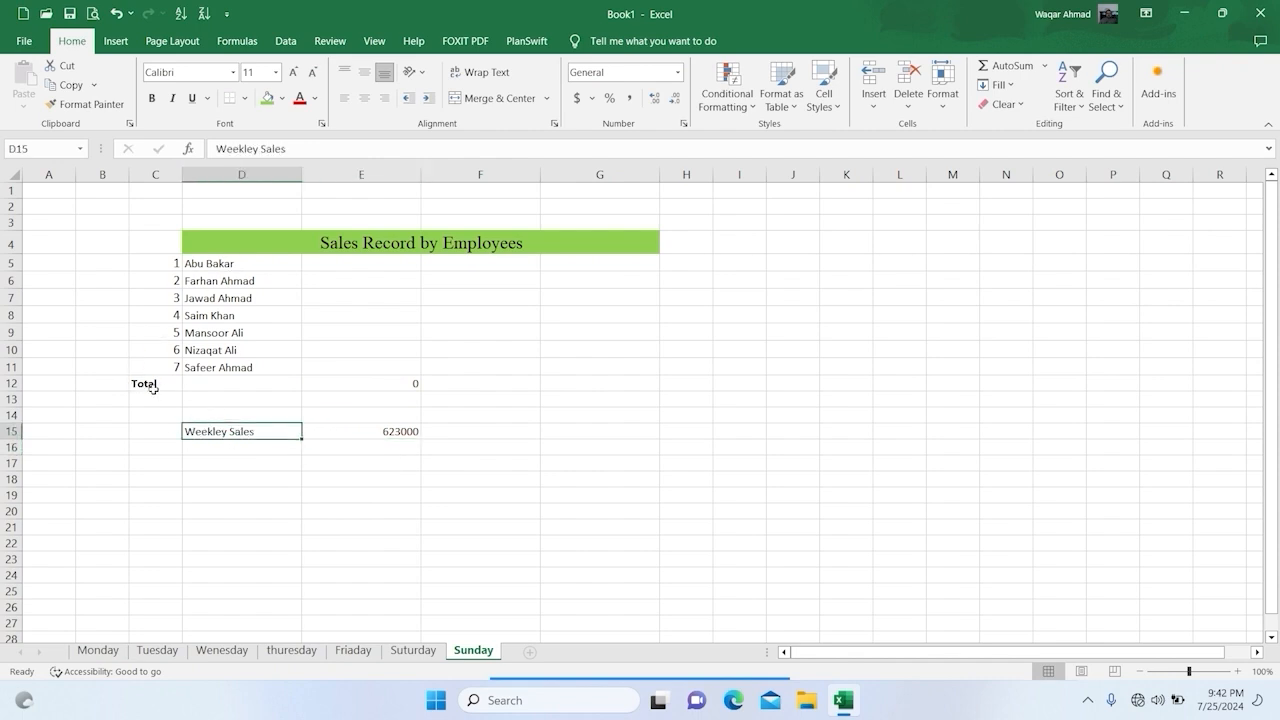
pyautogui.click(153, 386)
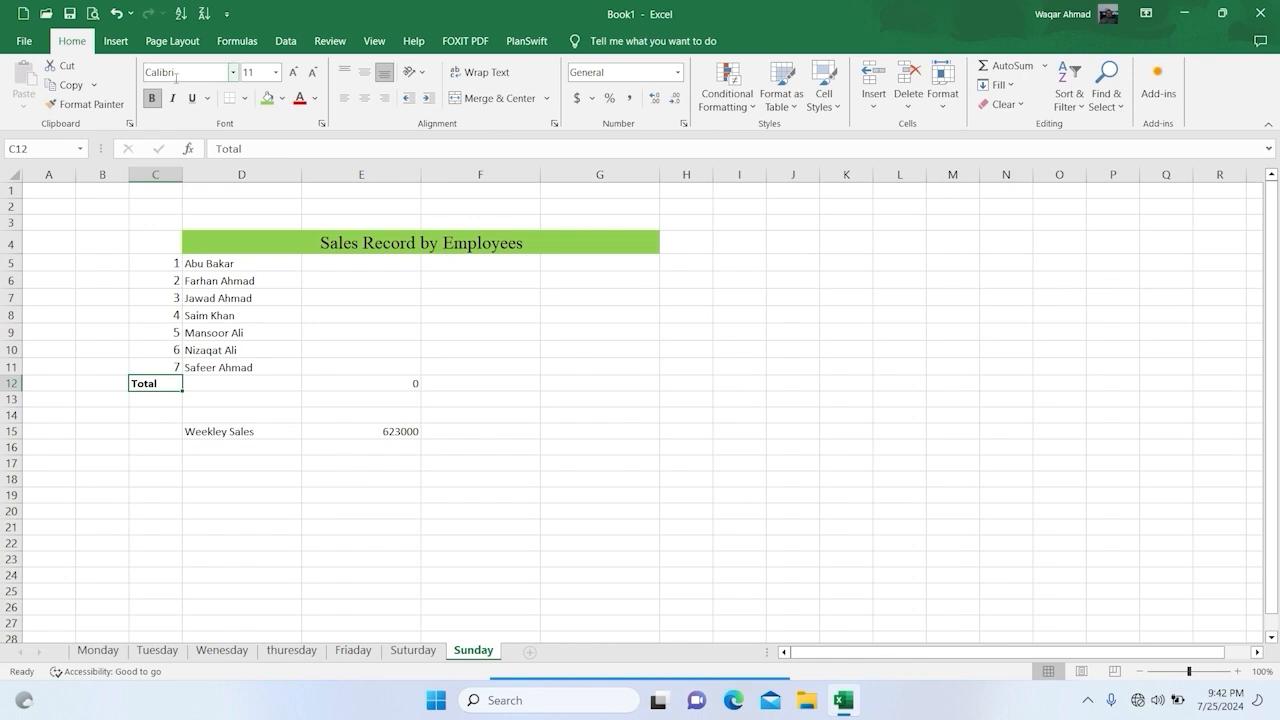
pyautogui.click(84, 104)
pyautogui.moveTo(206, 429); pyautogui.dragTo(413, 429)
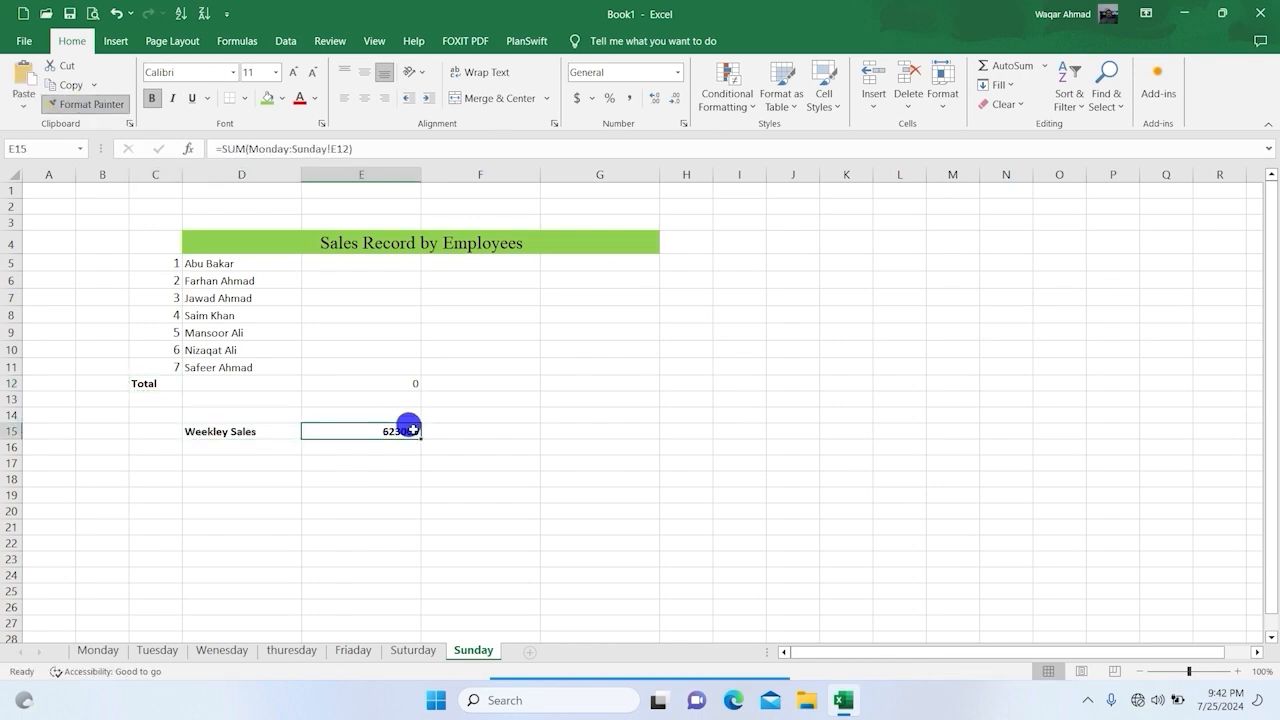
# Step: Enlarge the weekly sales text in D15:E15 to 14 points and the Total label in C12 by one font size
pyautogui.moveTo(245, 431); pyautogui.dragTo(369, 429)
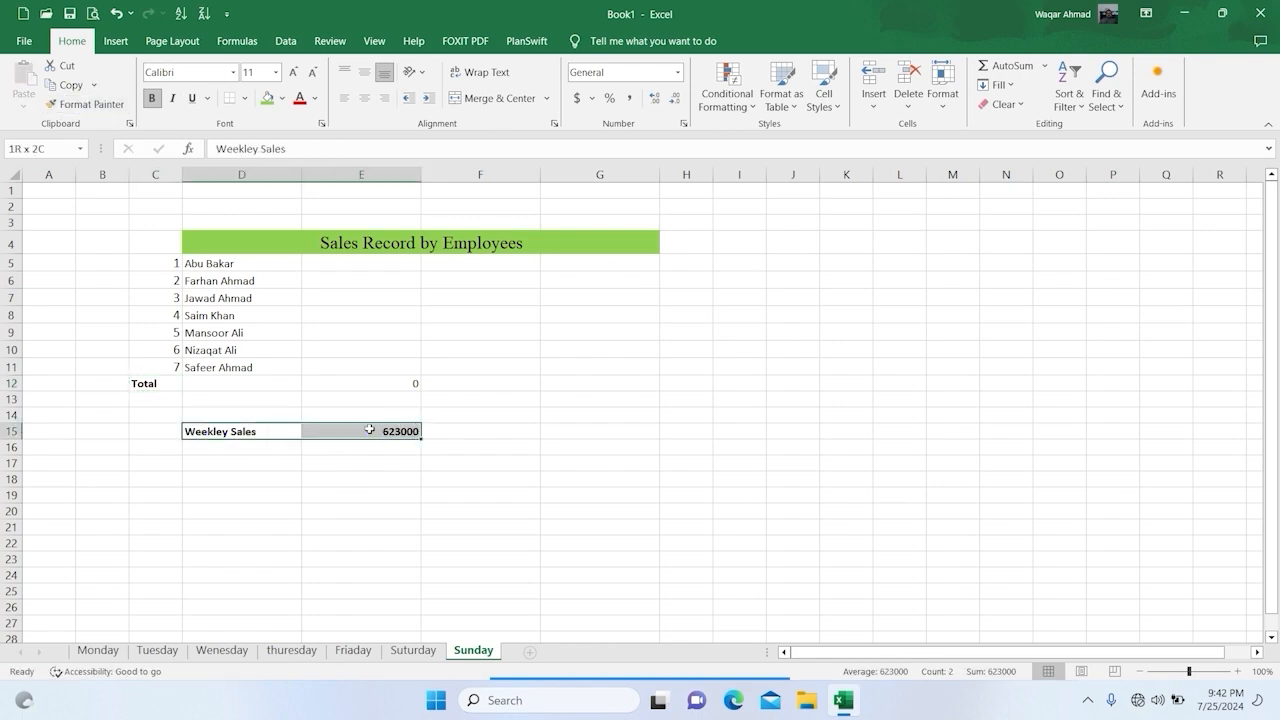
pyautogui.click(293, 72)
pyautogui.click(293, 72)
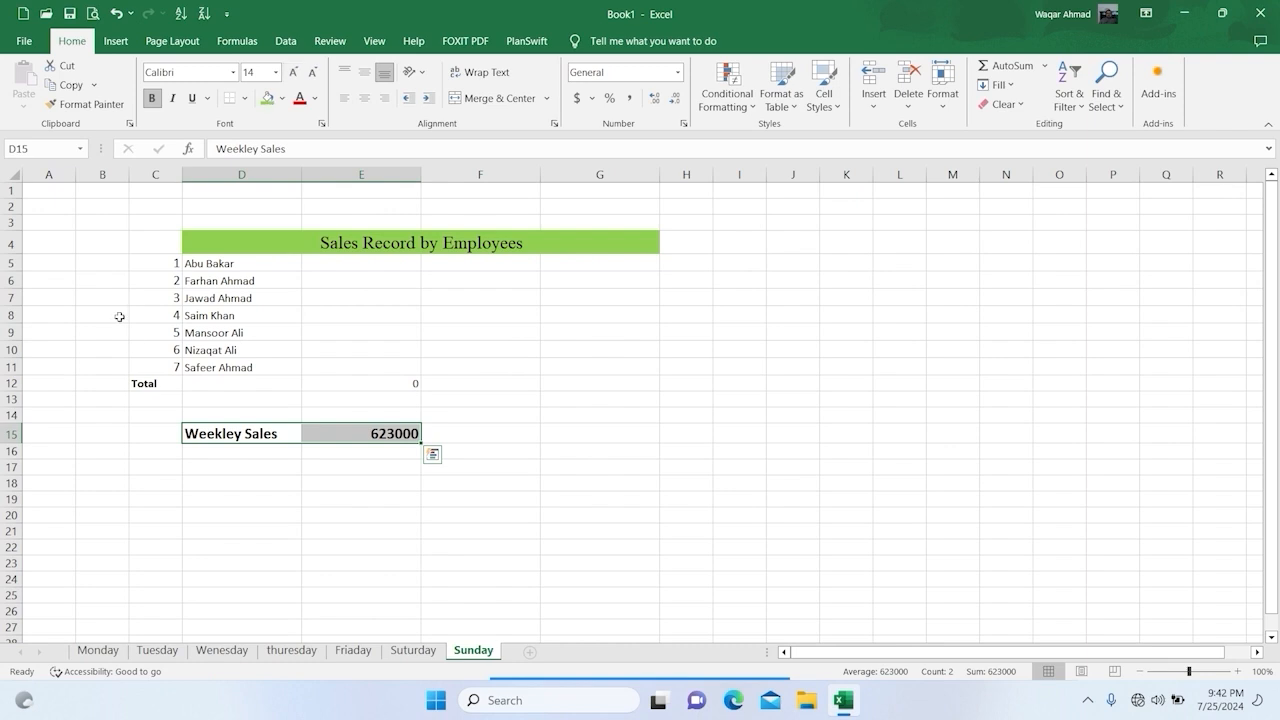
pyautogui.click(145, 385)
pyautogui.click(293, 72)
pyautogui.click(485, 385)
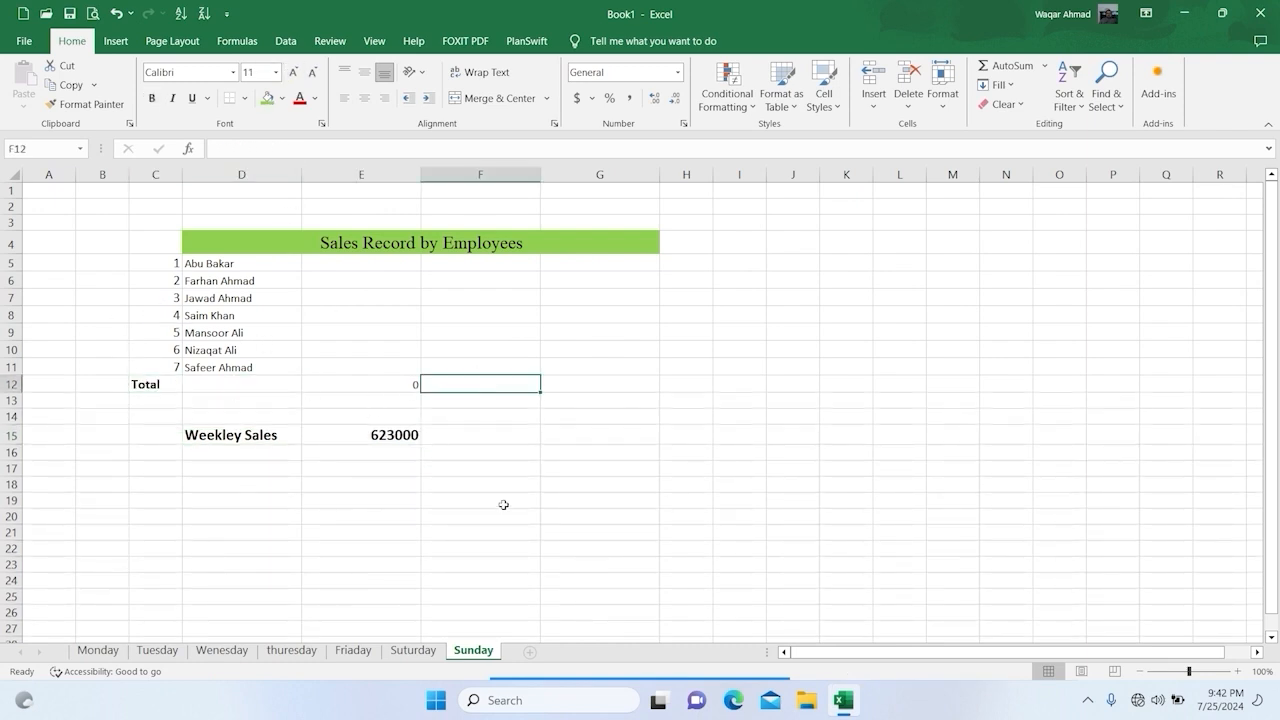
# Step: Format the weekly sales amount in E15 as a dollar accounting value with no decimal places
pyautogui.click(396, 432)
pyautogui.click(578, 98)
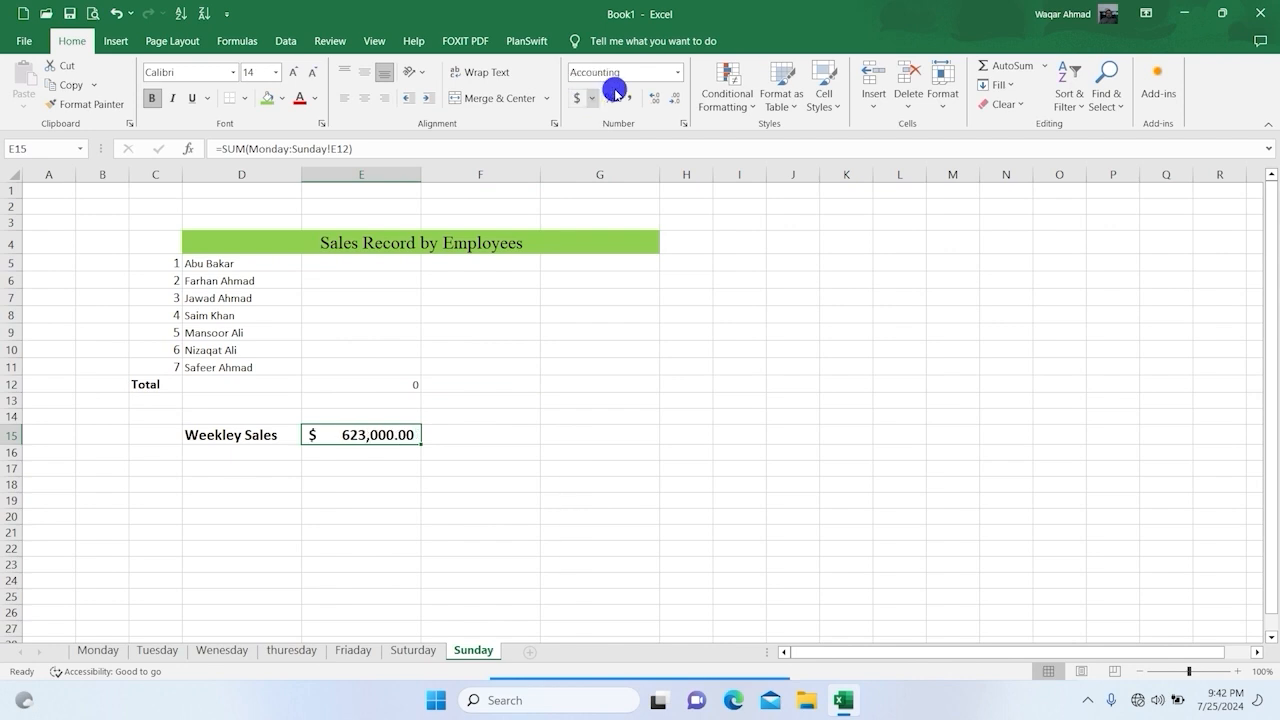
pyautogui.click(677, 98)
pyautogui.click(677, 98)
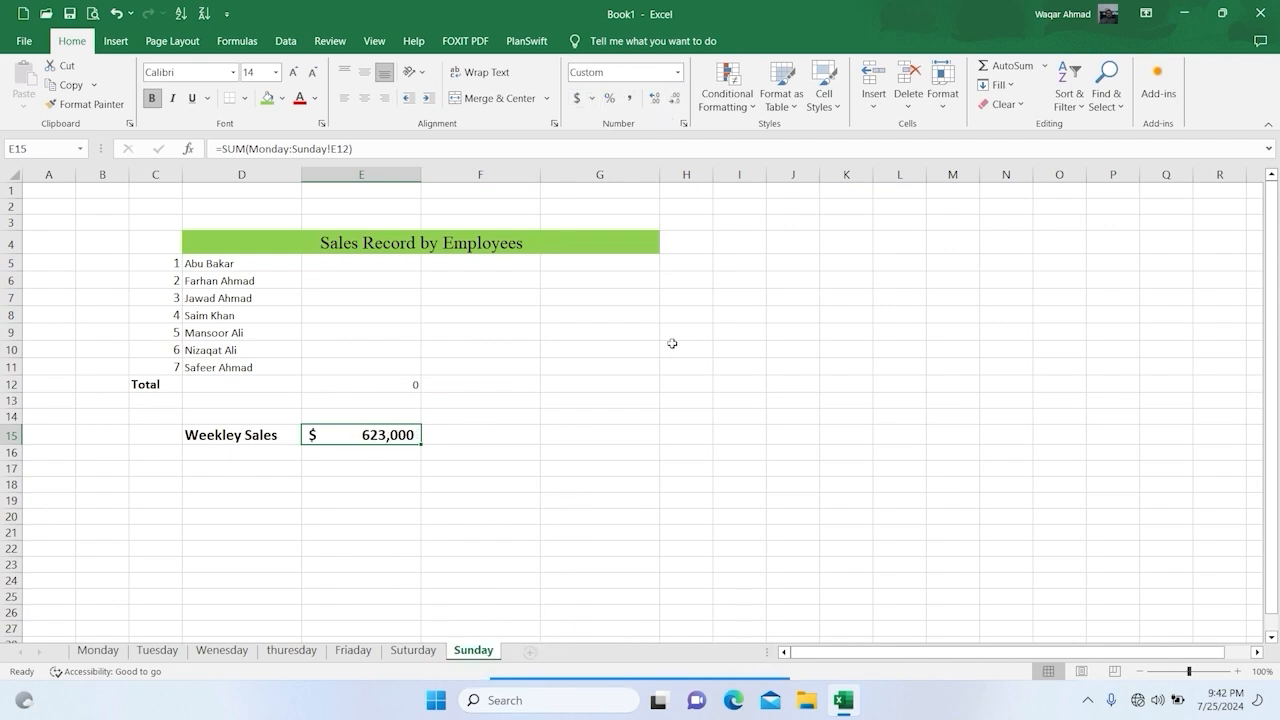
pyautogui.moveTo(671, 345); pyautogui.dragTo(680, 367)
# Step: Look over the Suturday, Tuesday and thuresday sheets, and open the Friaday sheet at its sales table
pyautogui.click(411, 650)
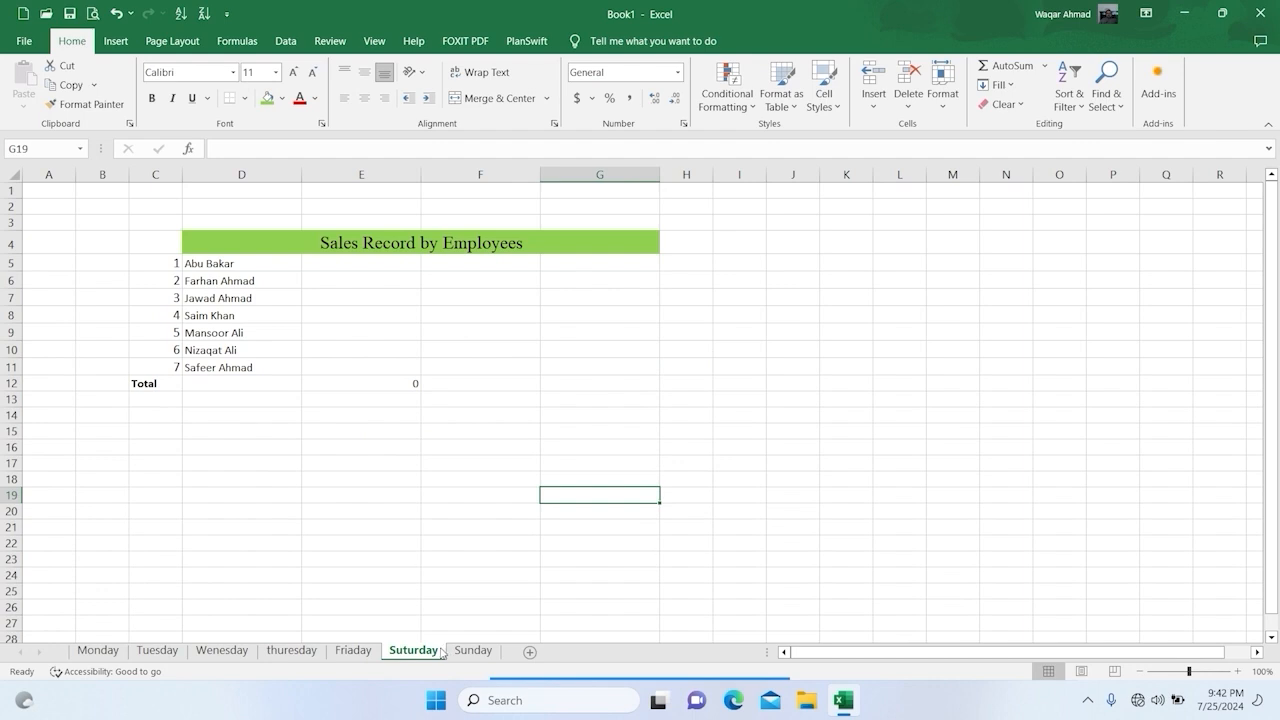
pyautogui.click(167, 653)
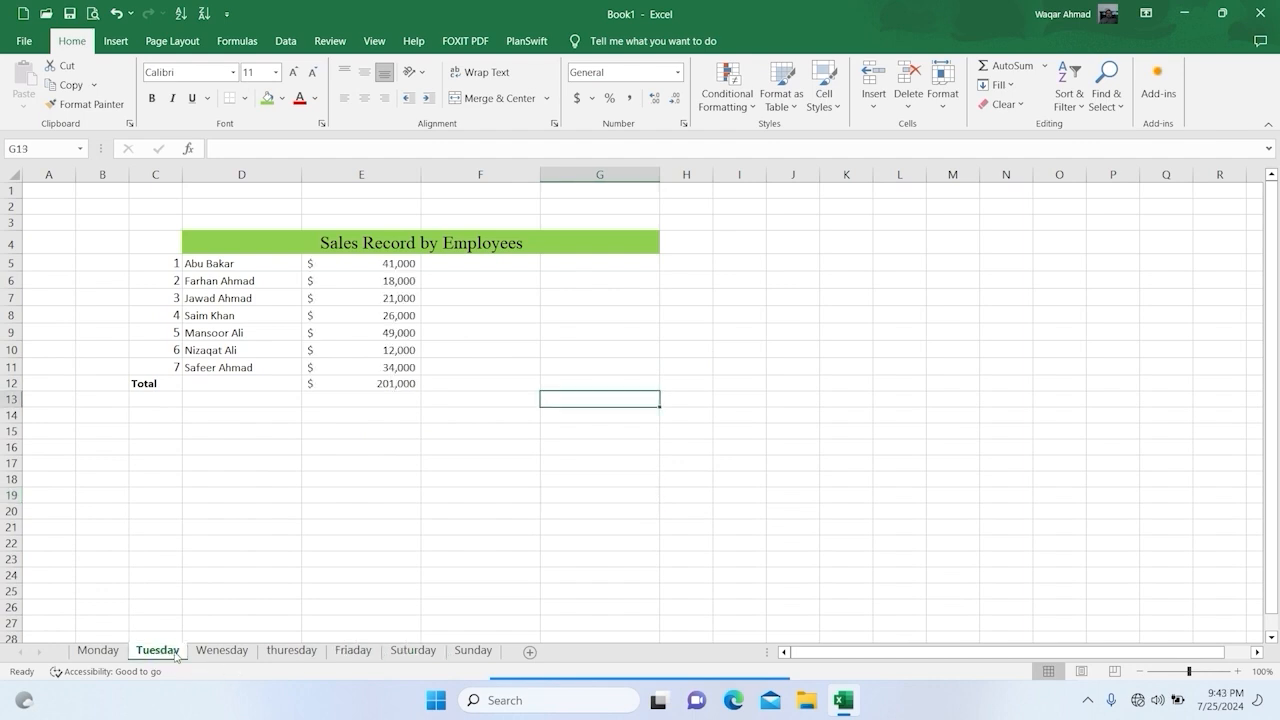
pyautogui.click(276, 650)
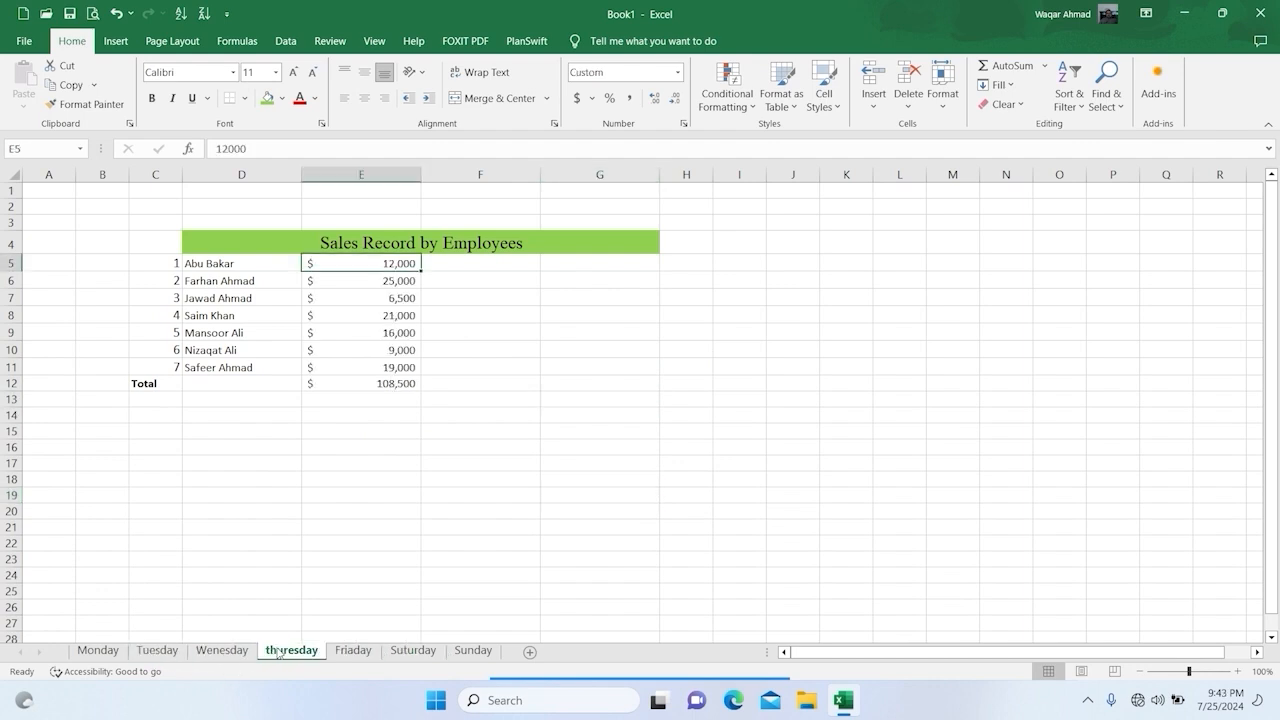
pyautogui.click(349, 651)
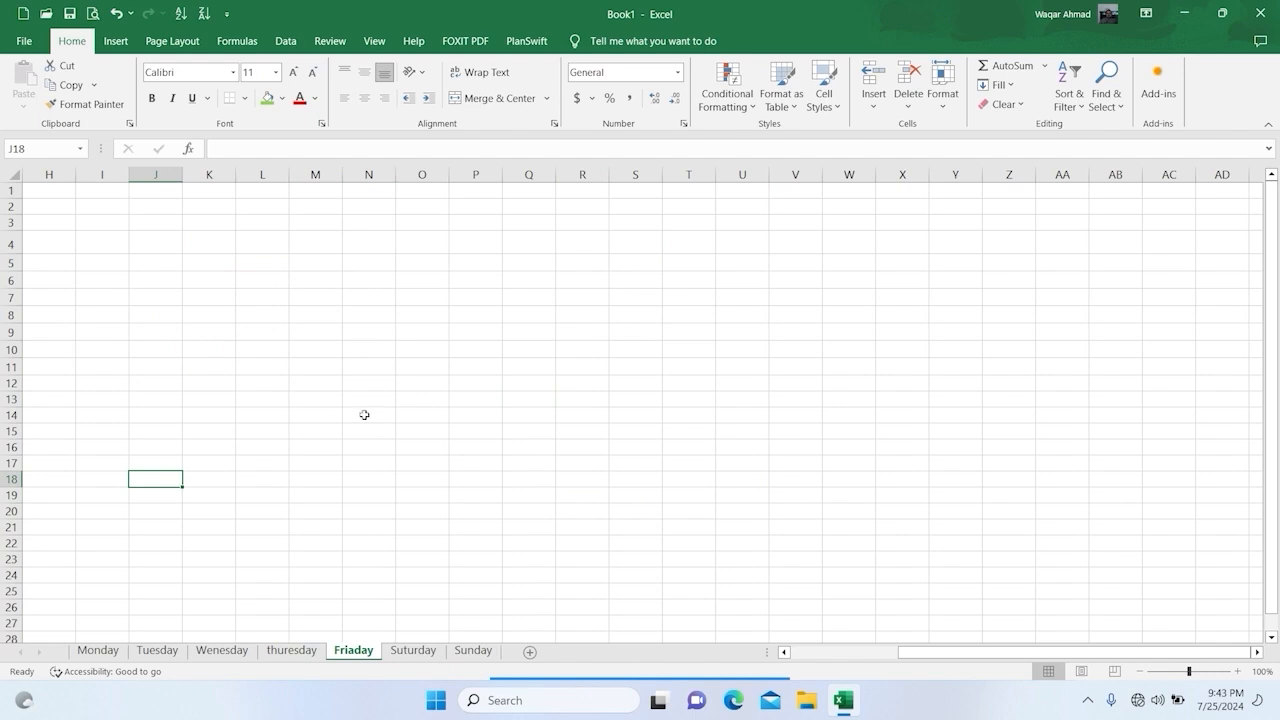
pyautogui.click(528, 415)
pyautogui.scroll(-6, 422, 475)
pyautogui.scroll(6, 420, 480)
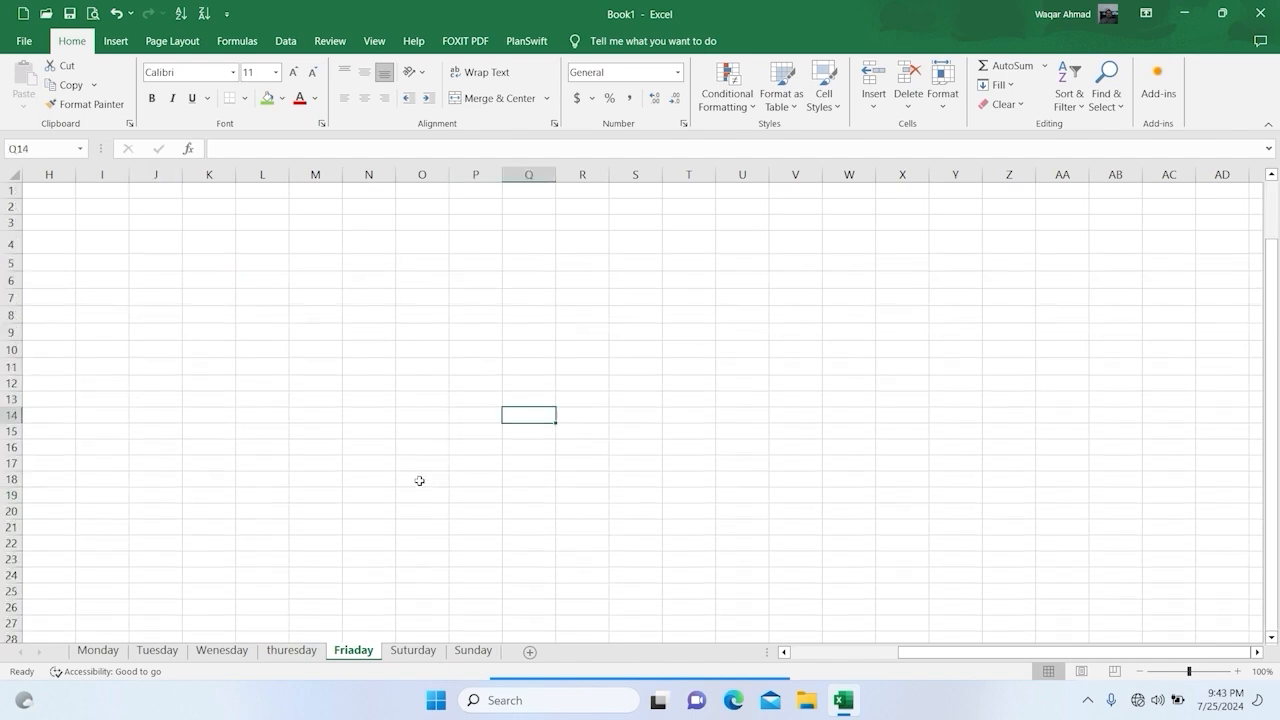
pyautogui.moveTo(955, 651); pyautogui.dragTo(551, 563)
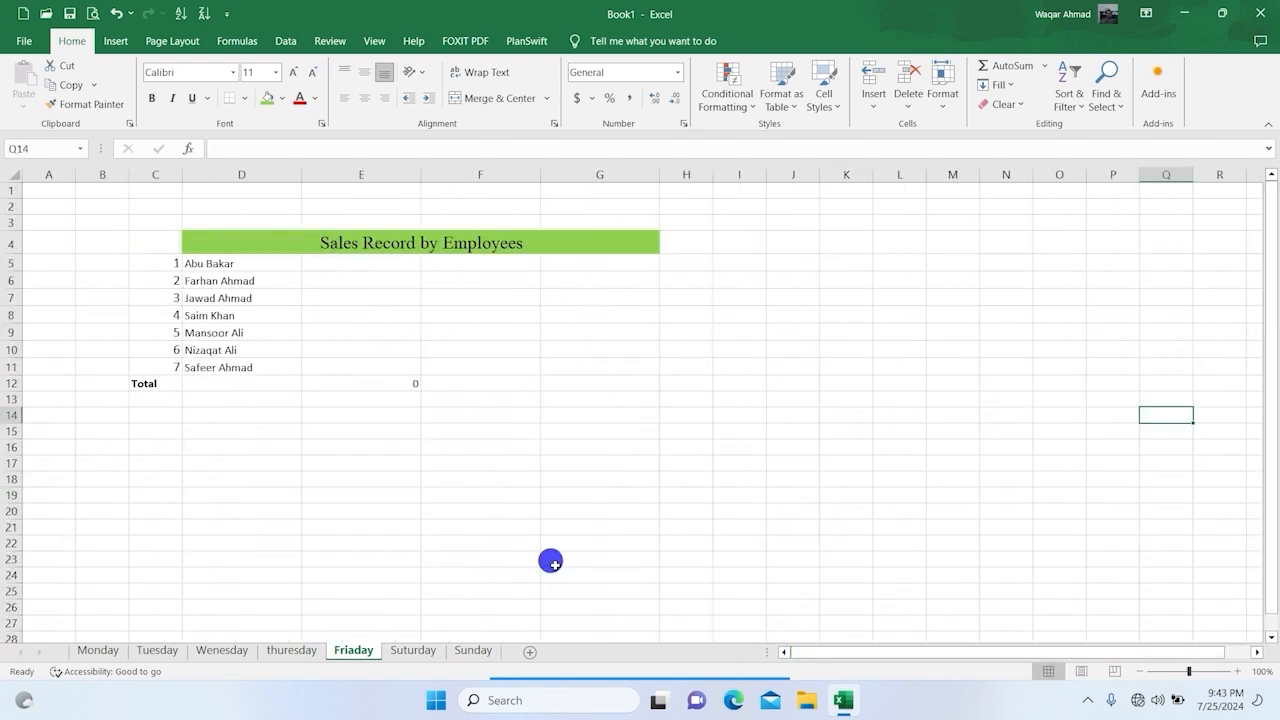
# Step: On the Friaday sheet, enter the first four employees' sales in E5:E8 as 15000, 25000, 31000 and 28000
pyautogui.click(369, 263)
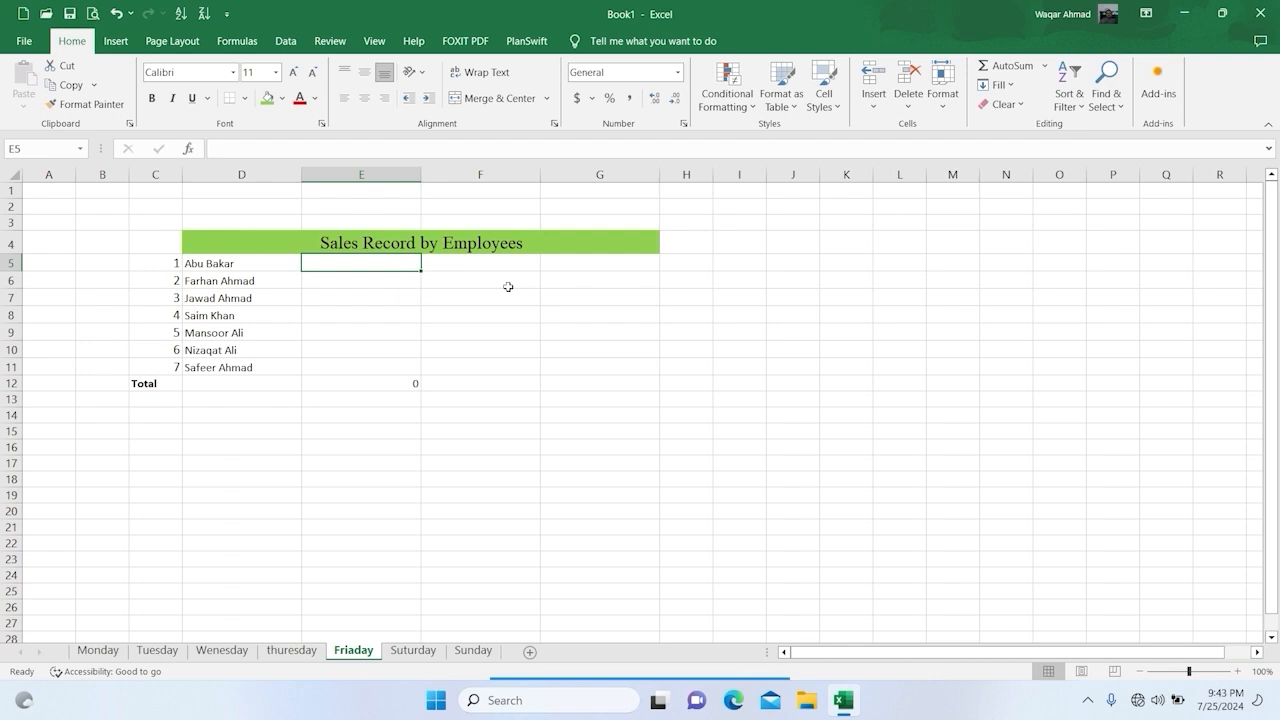
pyautogui.write('15000')
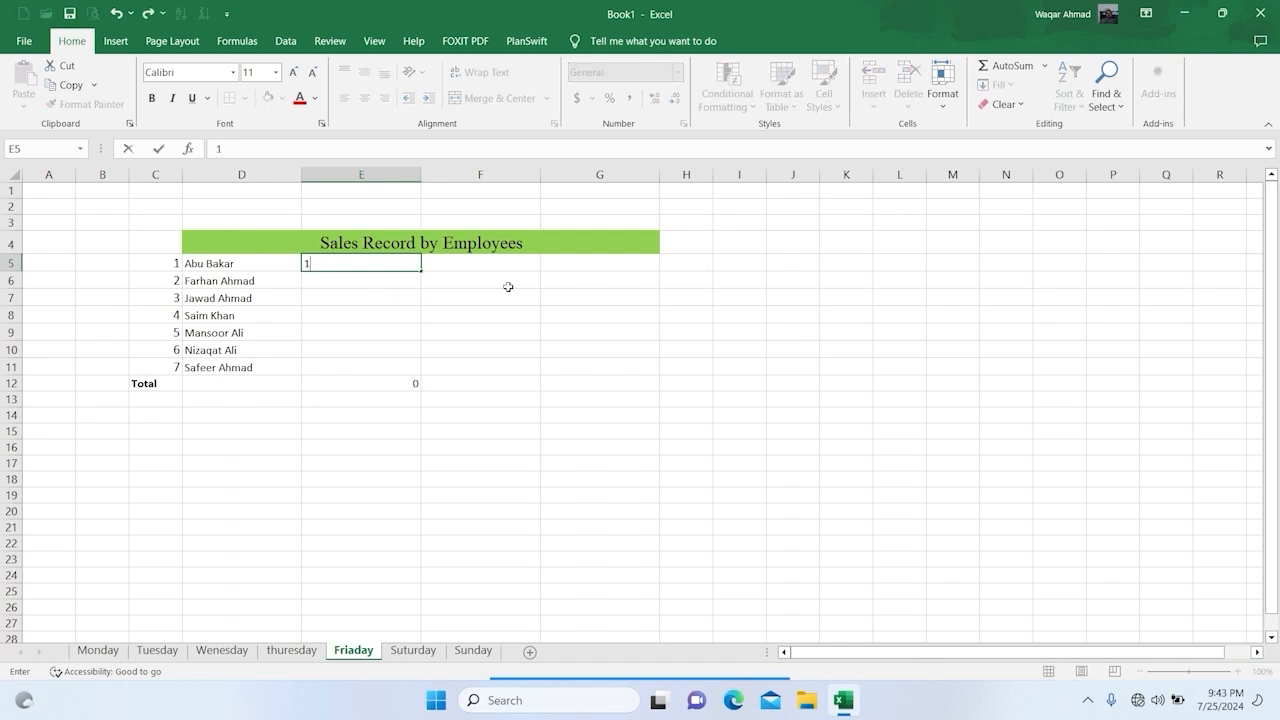
pyautogui.press('Return')
pyautogui.write('25000')
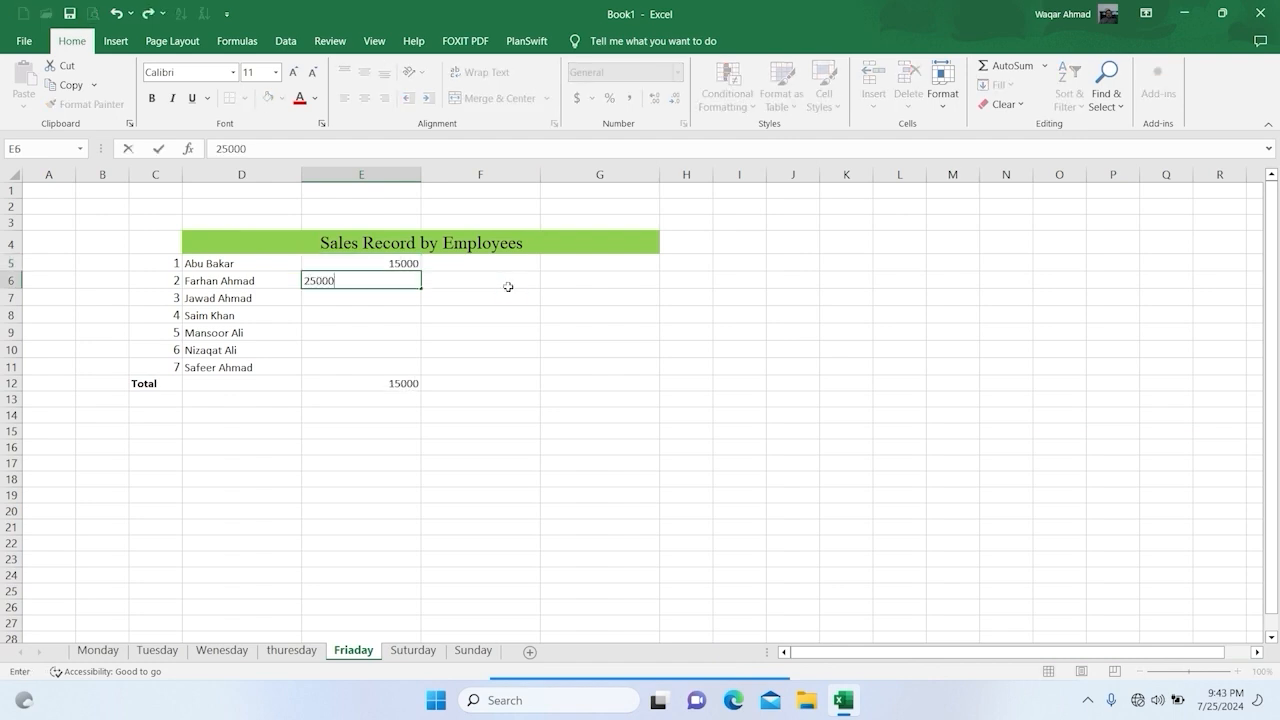
pyautogui.press('Return')
pyautogui.write('31000')
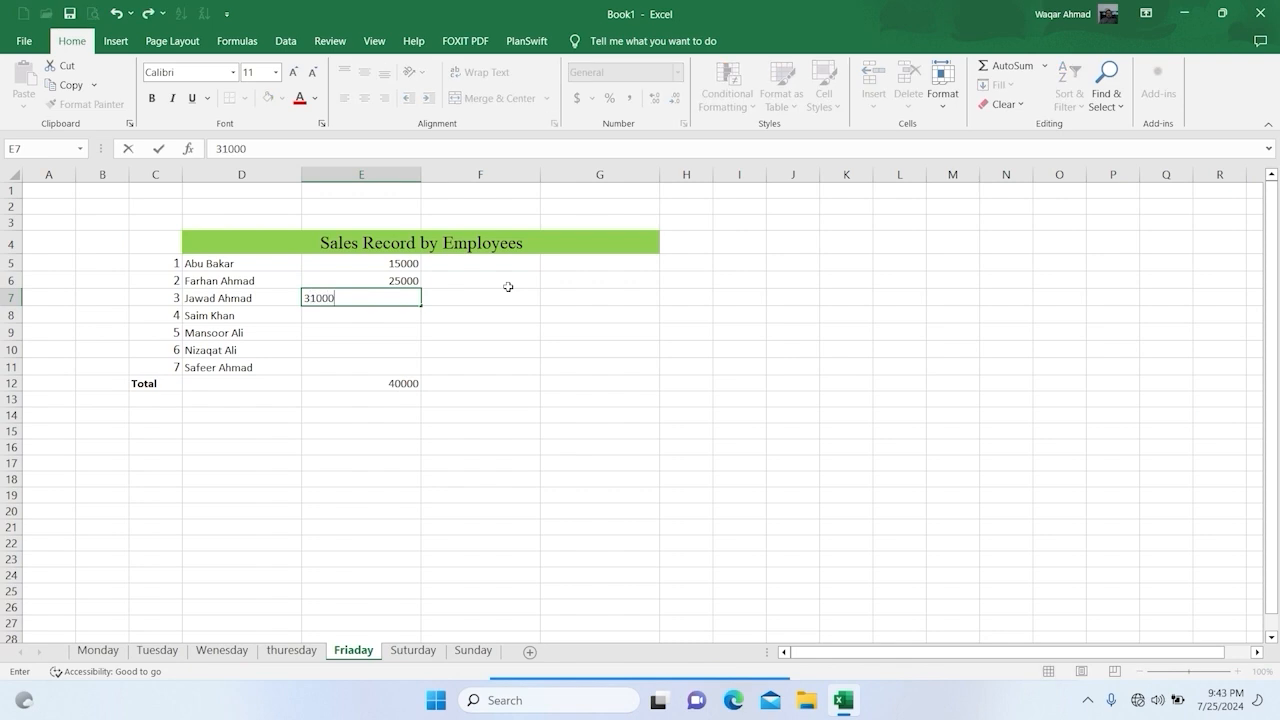
pyautogui.press('Return')
pyautogui.write('28000')
pyautogui.press('Return')
# Step: Enter the last three employees' Friday sales in E9:E11 as 43000, 36000 and 54000
pyautogui.write('4')
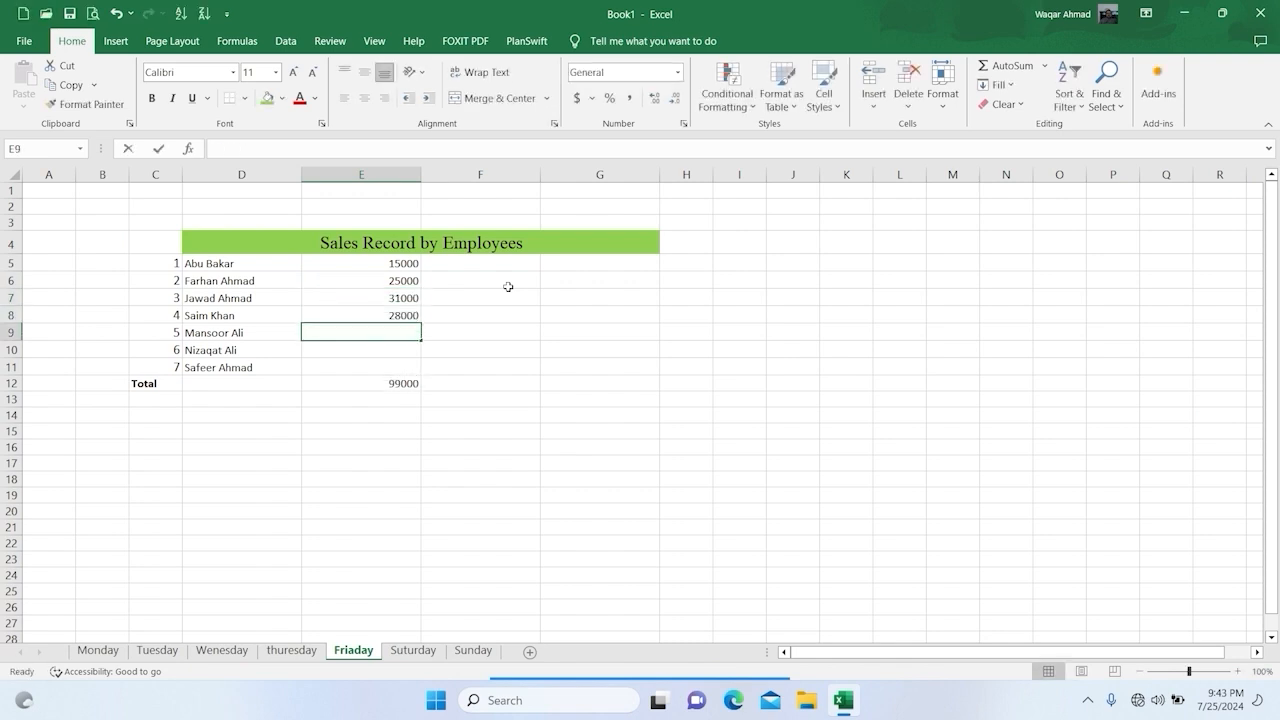
pyautogui.write('3000')
pyautogui.press('Return')
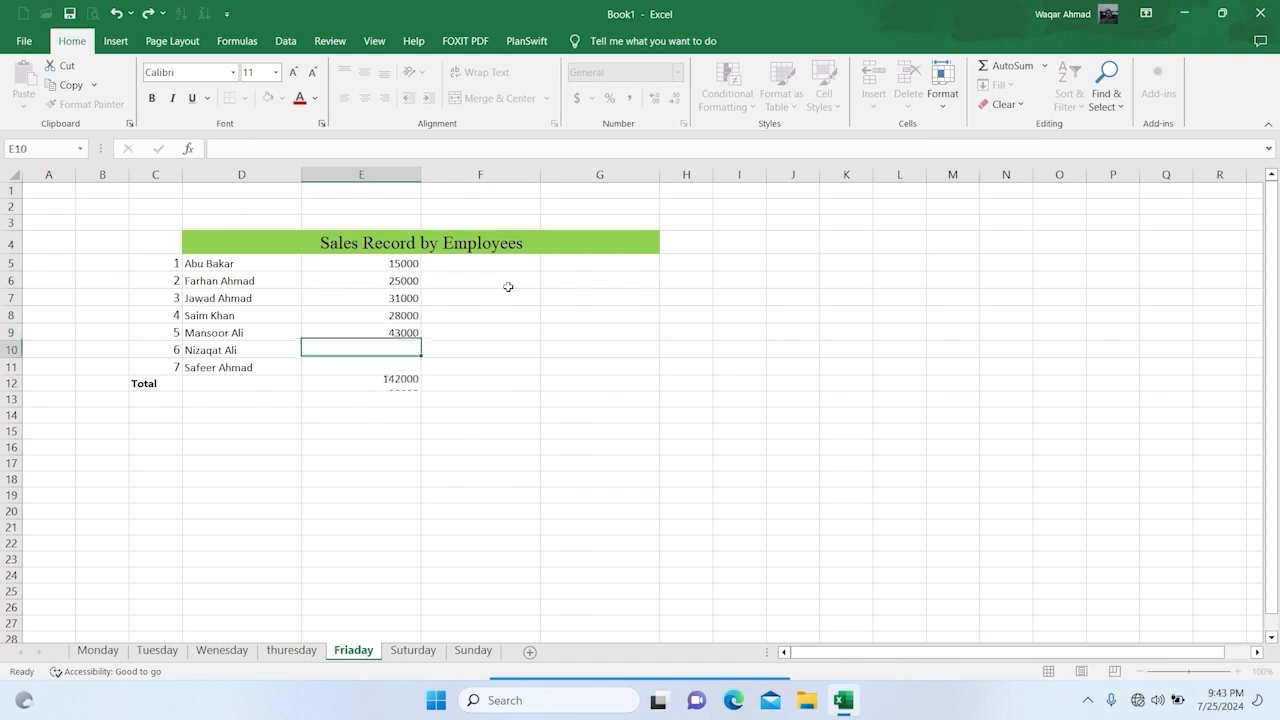
pyautogui.write('36000')
pyautogui.press('Return')
pyautogui.write('54000')
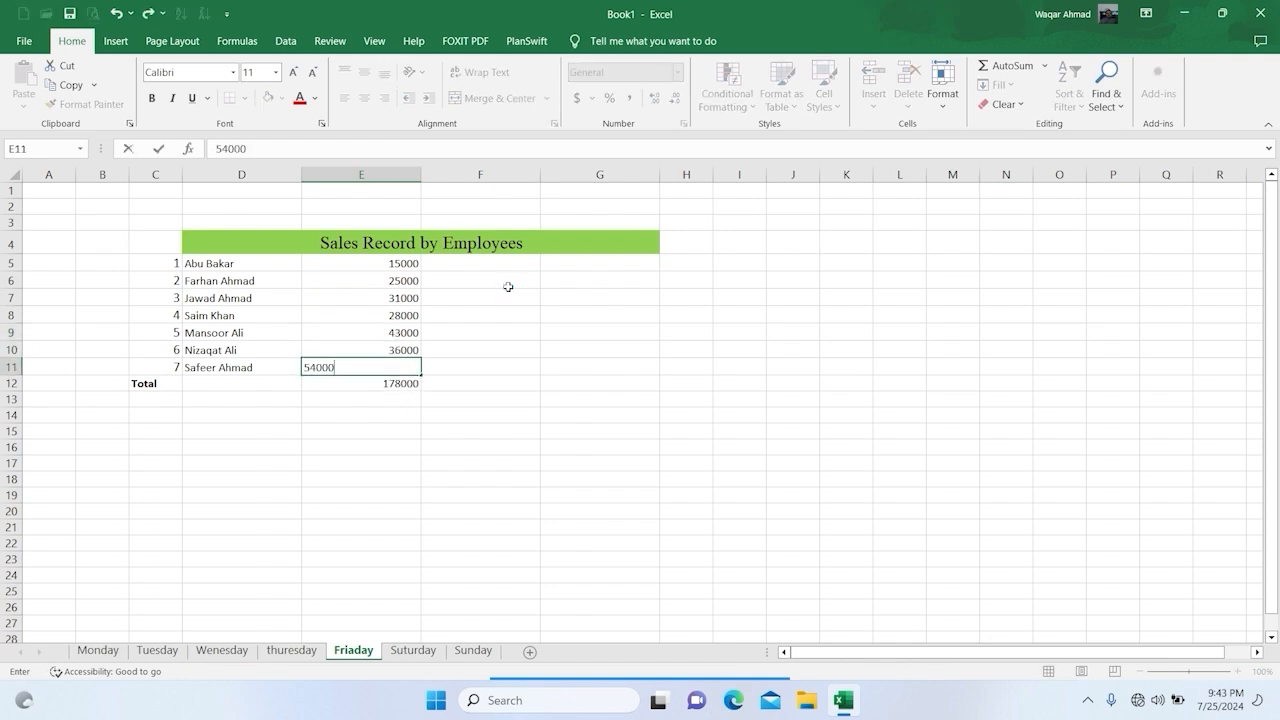
pyautogui.press('Return')
# Step: Format the Friaday sheet's sales and total in E5:E12 as dollar accounting values with no decimal places, and open the Suturday sheet
pyautogui.moveTo(400, 264); pyautogui.dragTo(384, 388)
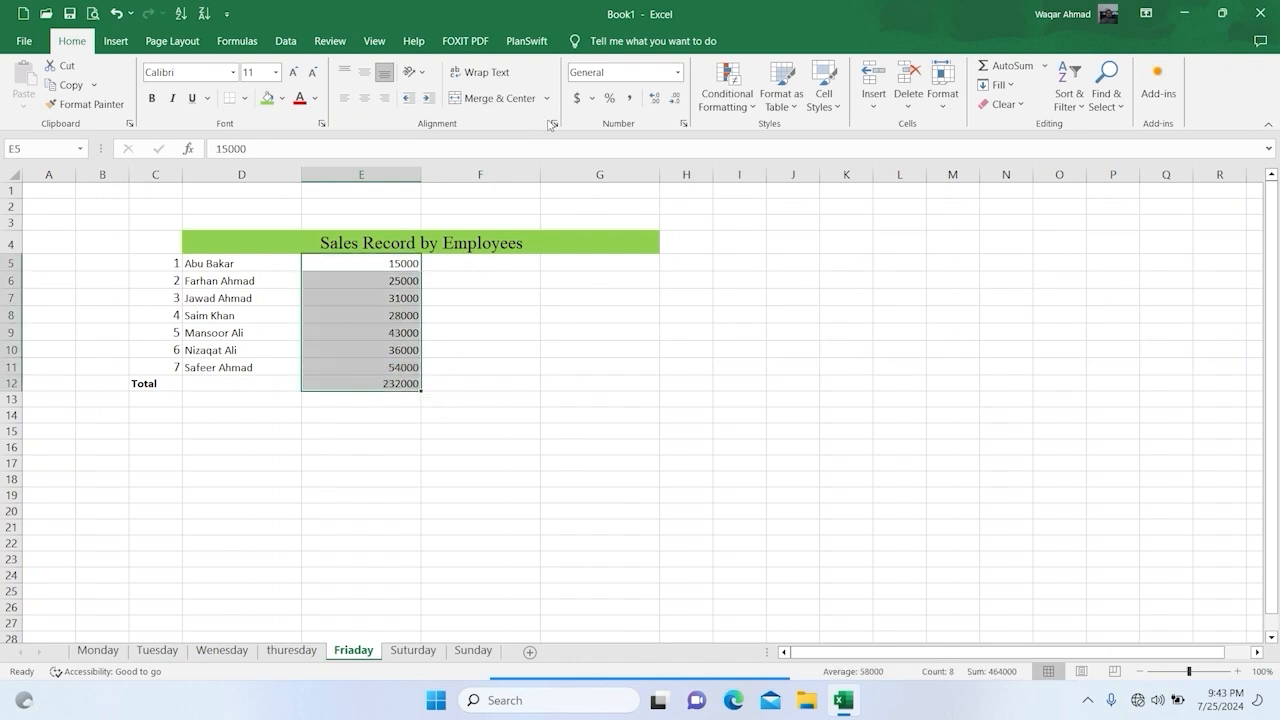
pyautogui.click(577, 97)
pyautogui.click(682, 97)
pyautogui.click(682, 97)
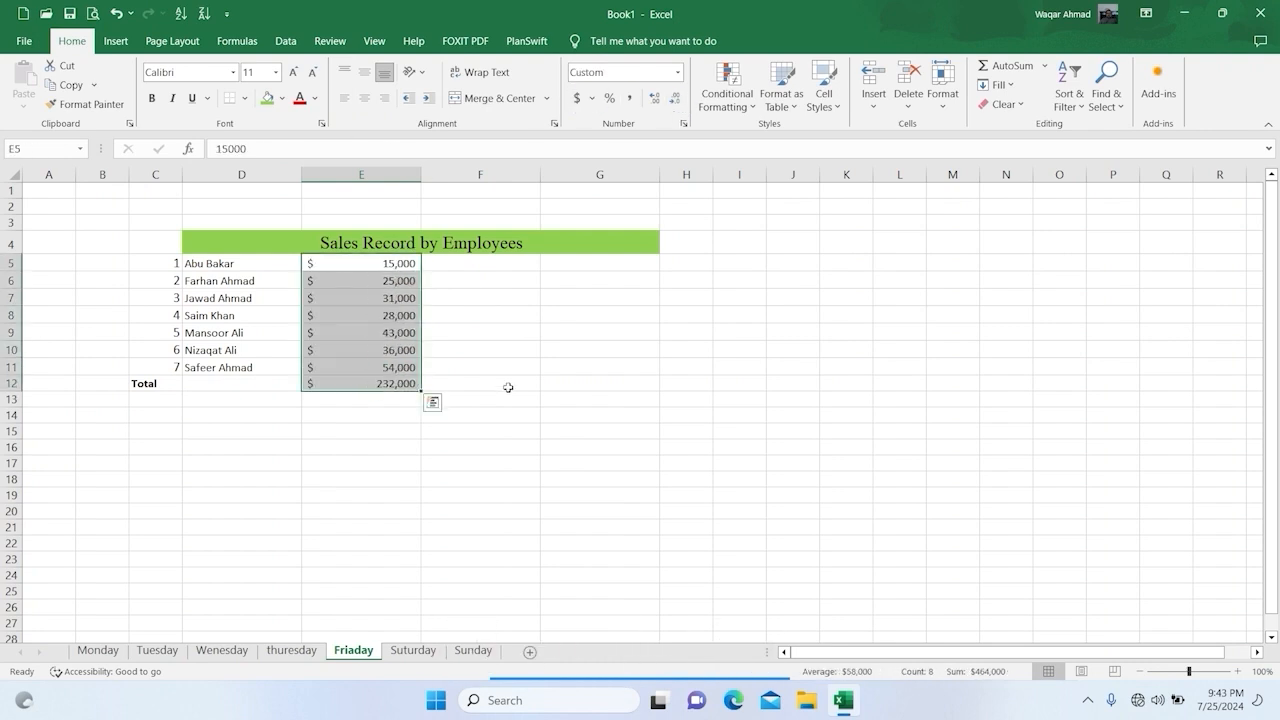
pyautogui.click(521, 416)
pyautogui.click(400, 651)
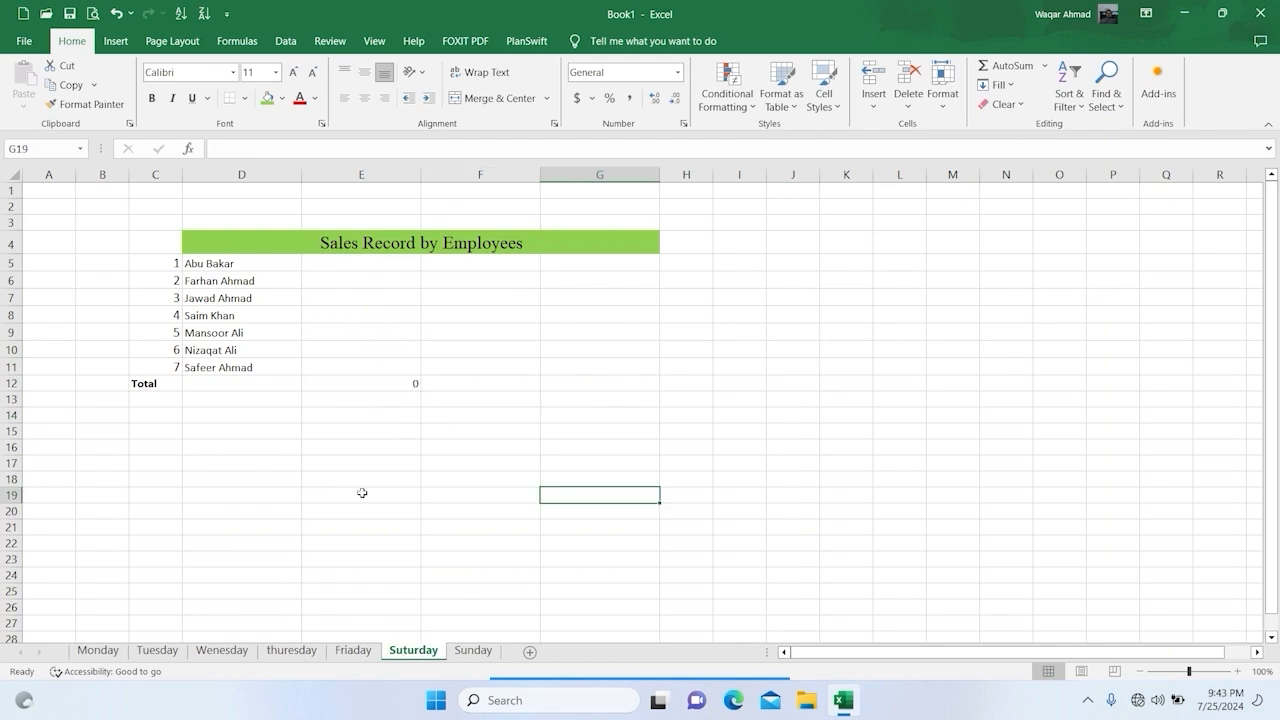
# Step: On the Suturday sheet, enter the first four employees' sales in E5:E8 as 9000, 6000, 4500 and 6500
pyautogui.click(341, 263)
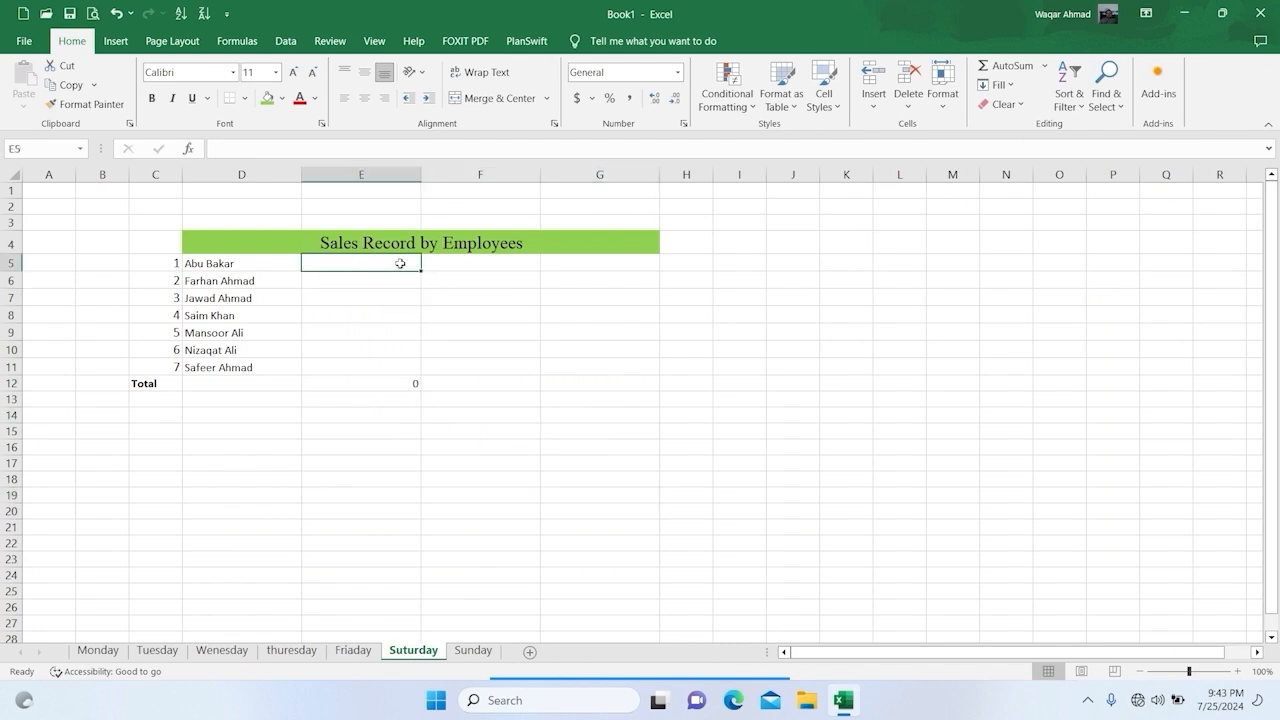
pyautogui.write('9')
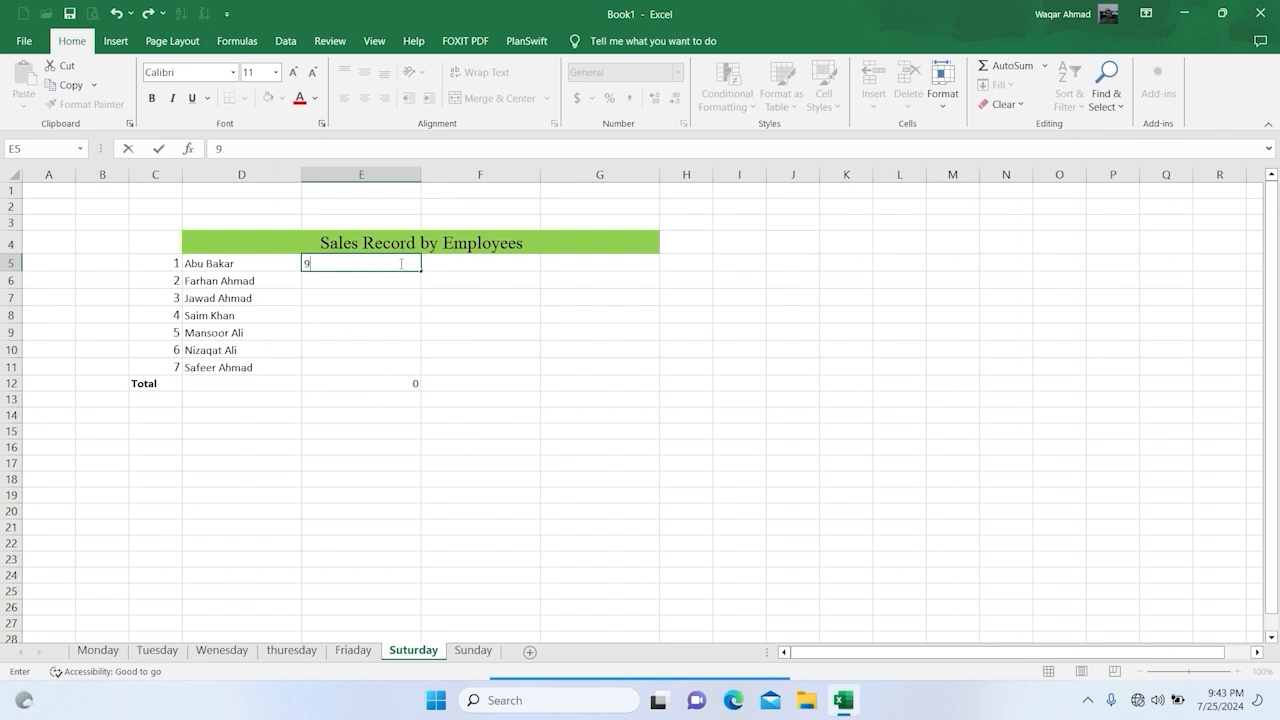
pyautogui.write('10000')
pyautogui.press('Return')
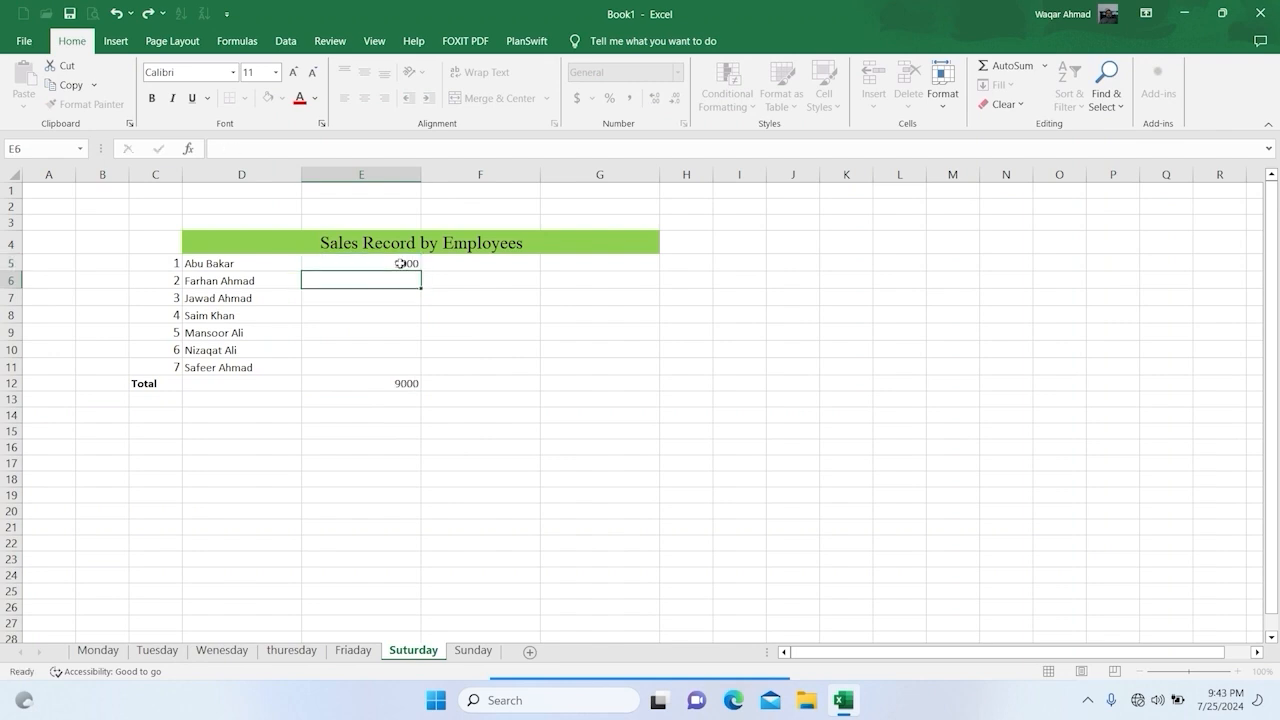
pyautogui.write('6000')
pyautogui.press('Return')
pyautogui.write('4500')
pyautogui.press('Return')
pyautogui.write('6500')
pyautogui.press('Return')
# Step: Enter the last three employees' Suturday sales in E9:E11 as 9100, 6500 and 4500
pyautogui.write('9100')
pyautogui.press('Return')
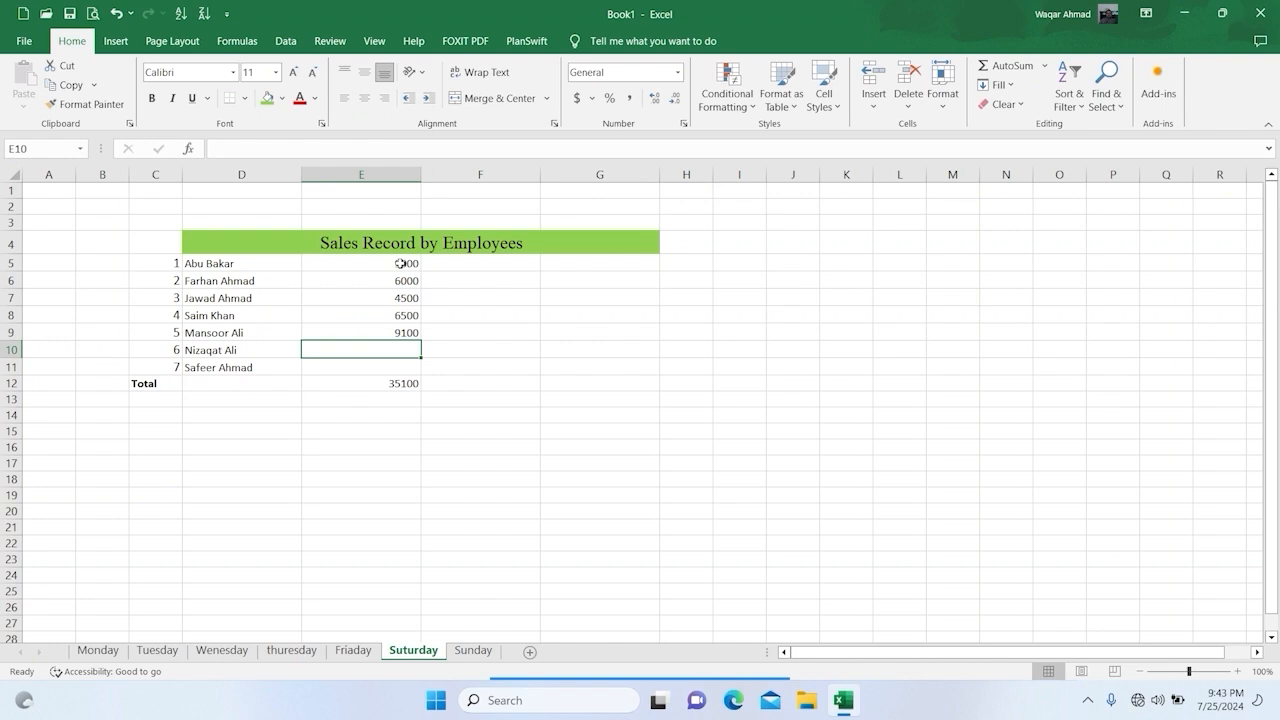
pyautogui.write('6500')
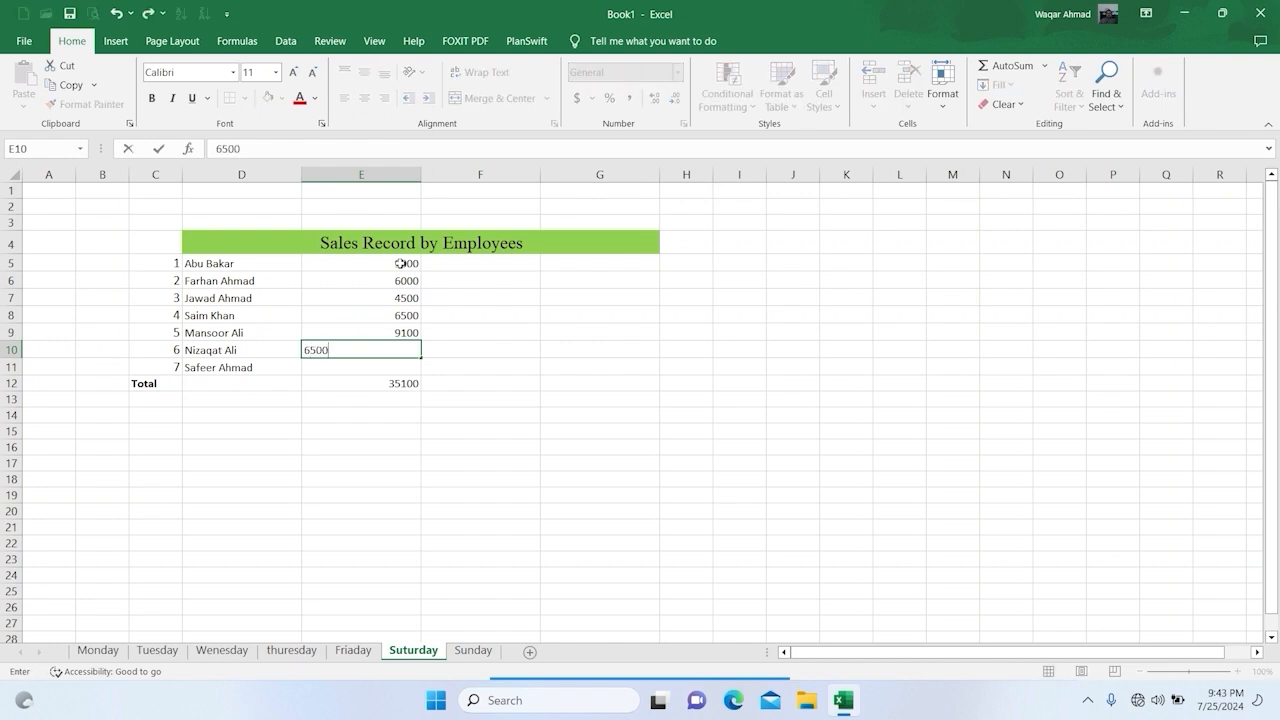
pyautogui.press('Return')
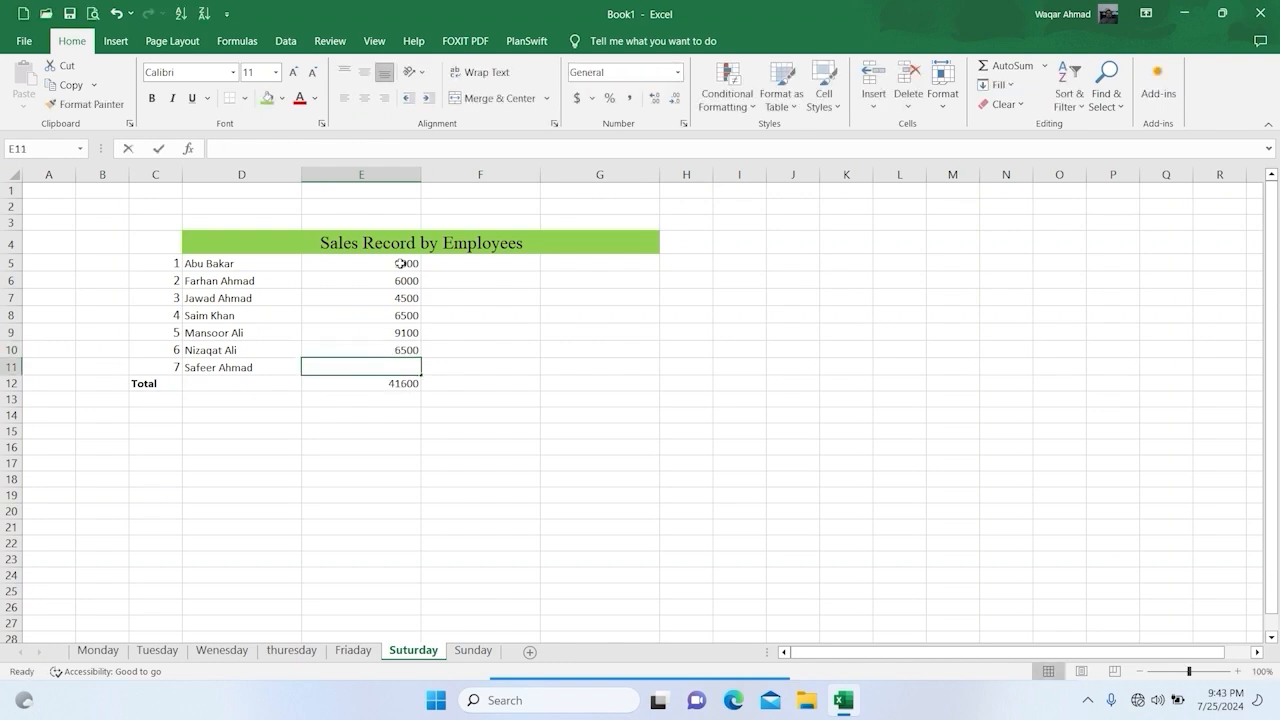
pyautogui.write('4500')
pyautogui.press('Return')
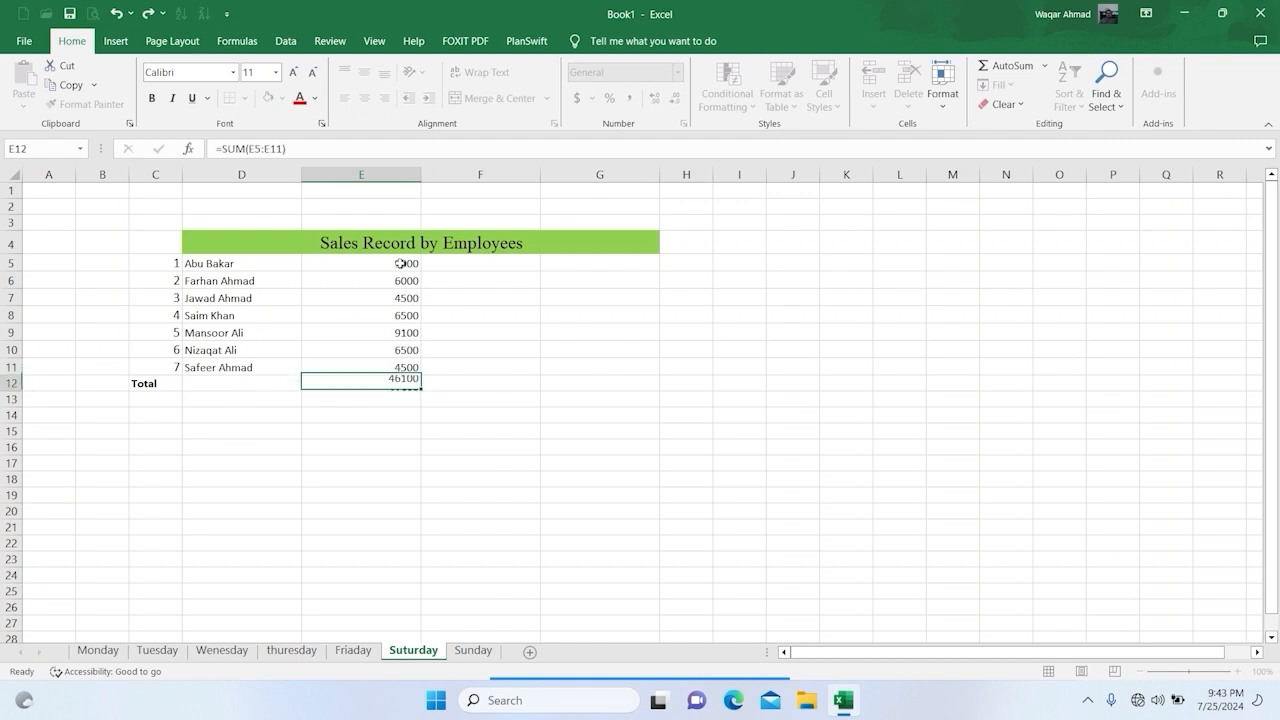
# Step: Format the Suturday sheet's sales and total in E5:E12 as dollar accounting values with no decimal places
pyautogui.moveTo(370, 263); pyautogui.dragTo(365, 386)
pyautogui.hotkey('ctrl', 'shift', '4')
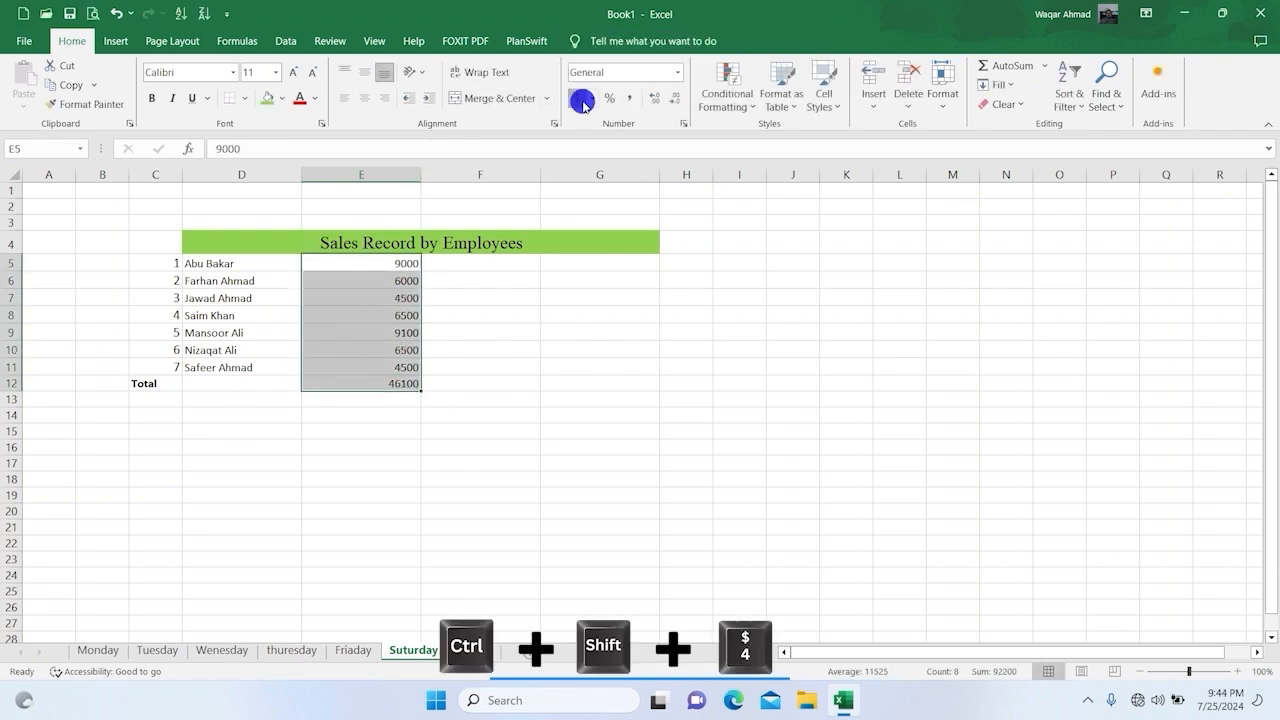
pyautogui.click(678, 99)
pyautogui.click(678, 99)
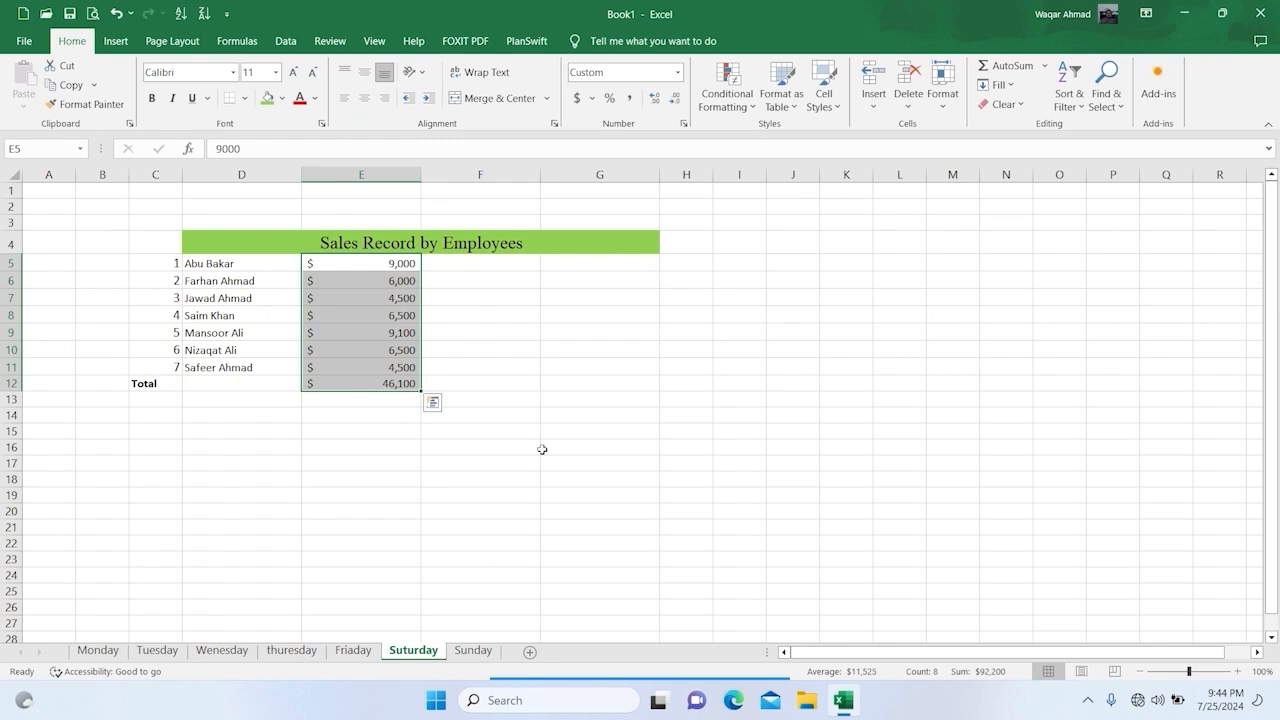
pyautogui.click(544, 459)
# Step: On the Sunday sheet, enter the first four employees' sales in E5:E8 as 11500, 14000, 18000 and 21000
pyautogui.click(471, 649)
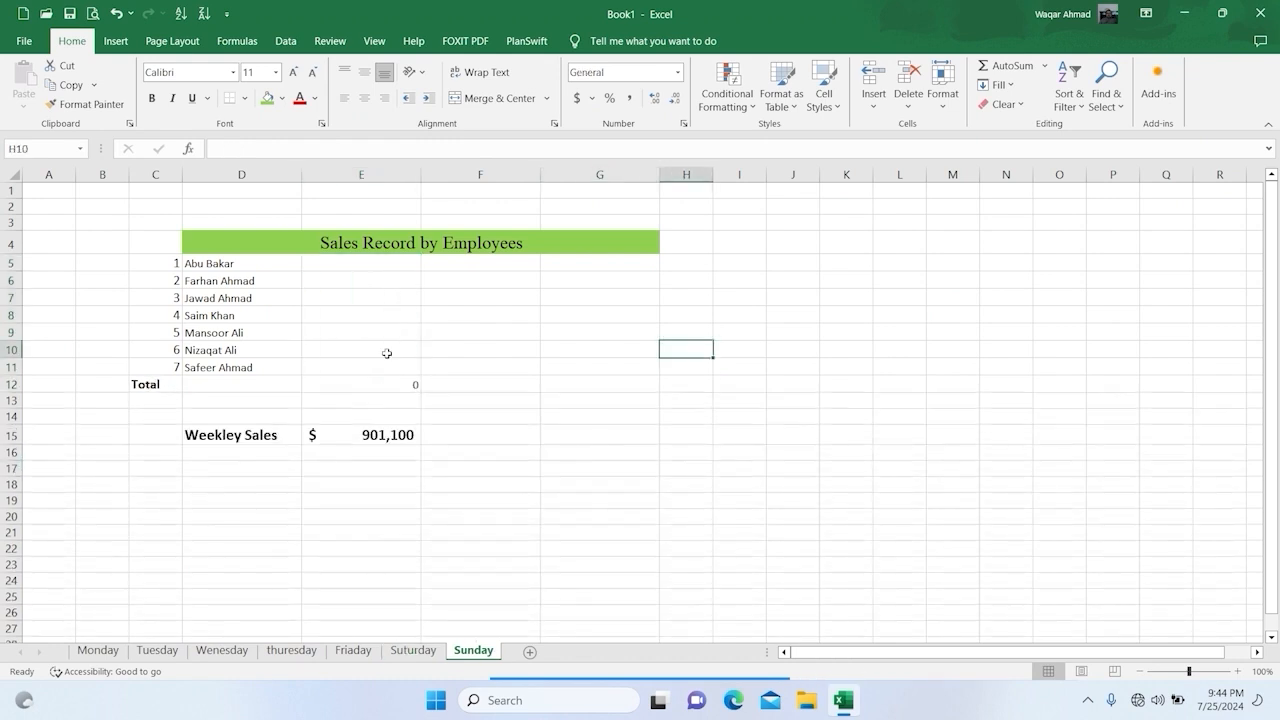
pyautogui.click(357, 274)
pyautogui.click(377, 260)
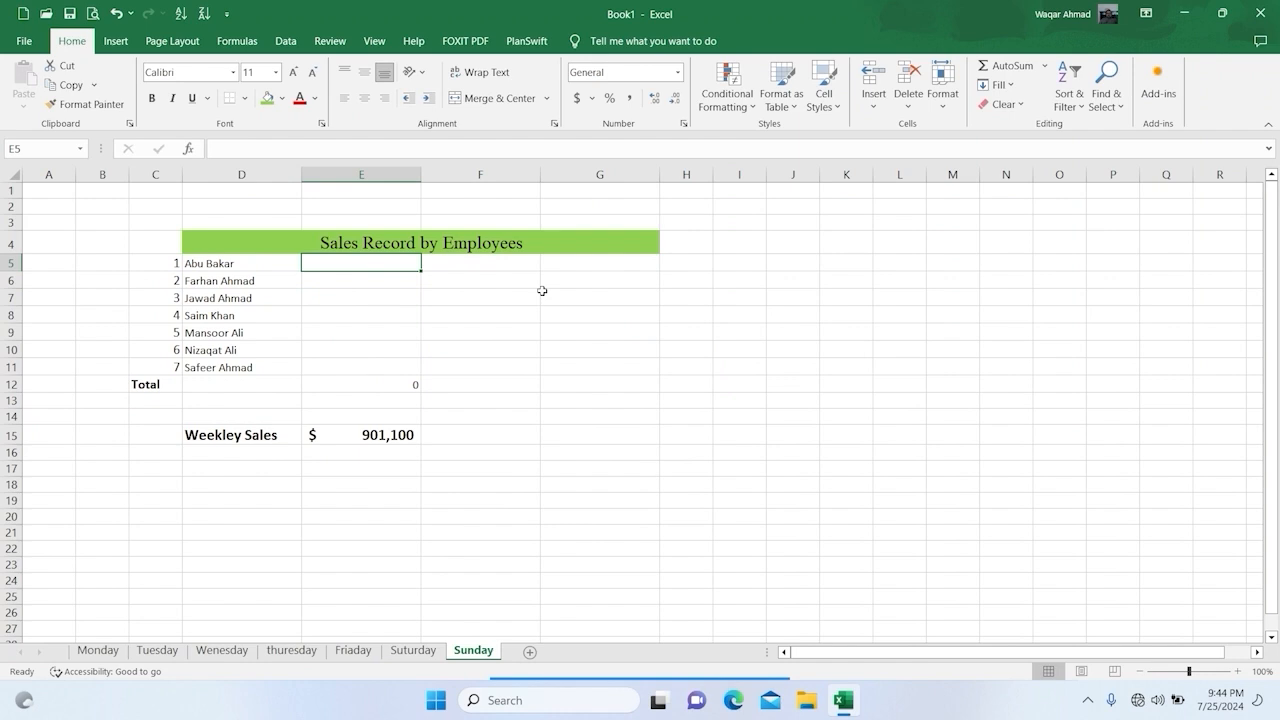
pyautogui.write('11500')
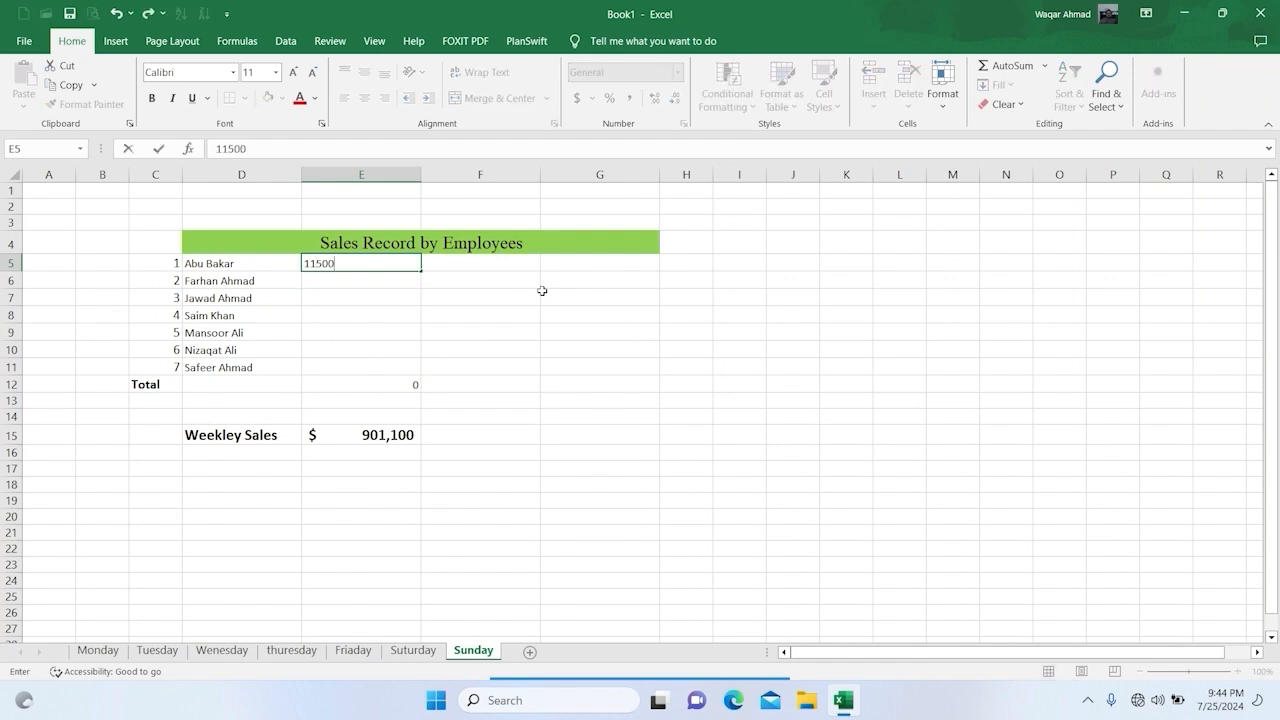
pyautogui.press('Return')
pyautogui.write('14000')
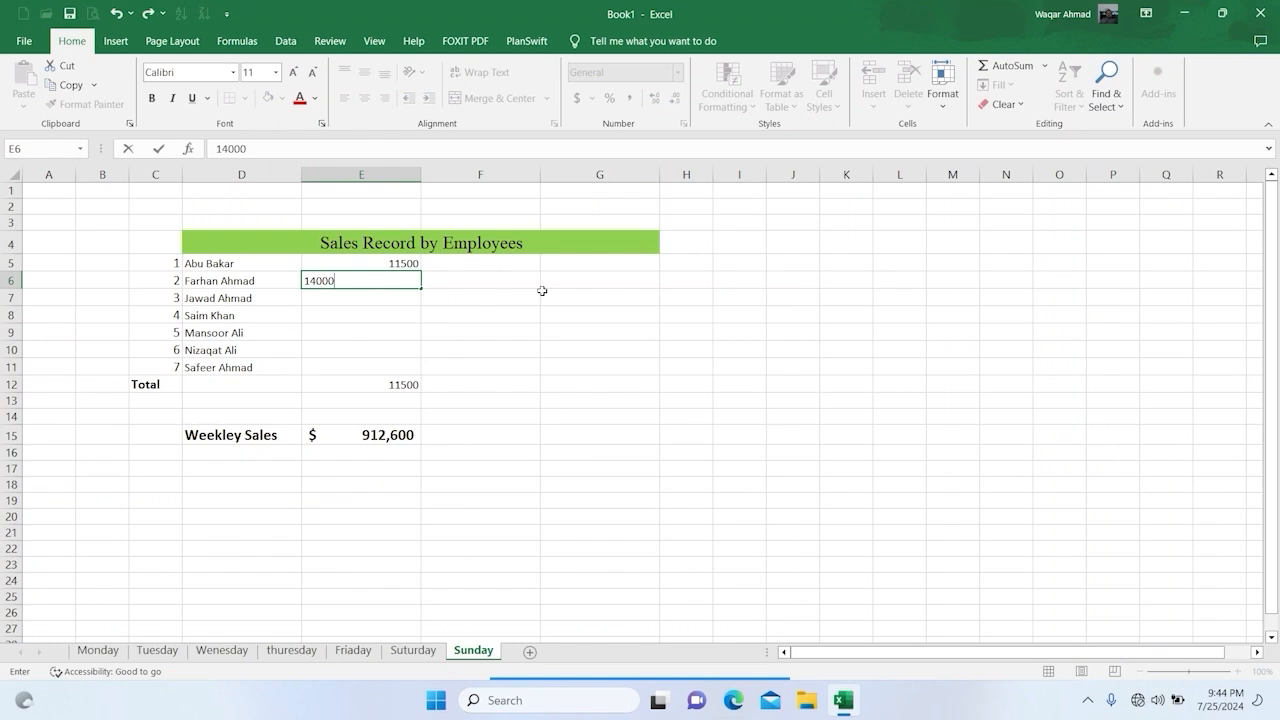
pyautogui.press('Return')
pyautogui.write('18000')
pyautogui.press('Return')
pyautogui.write('21000')
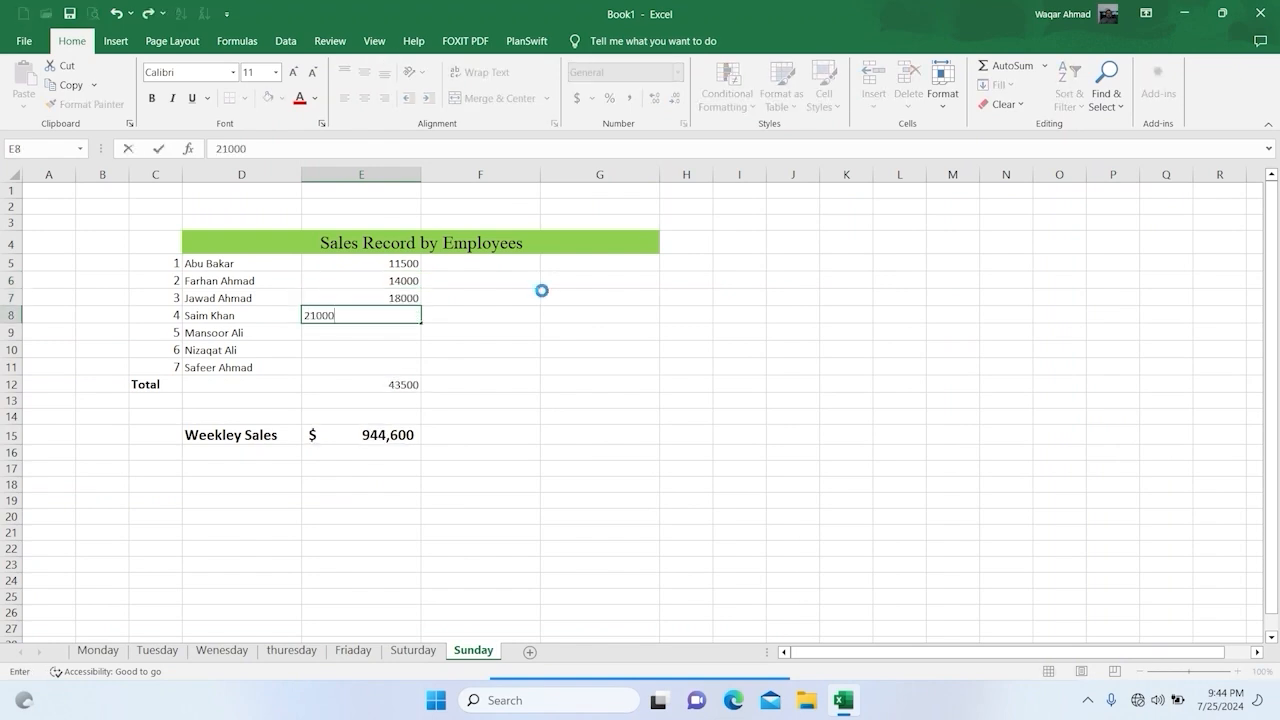
pyautogui.press('Return')
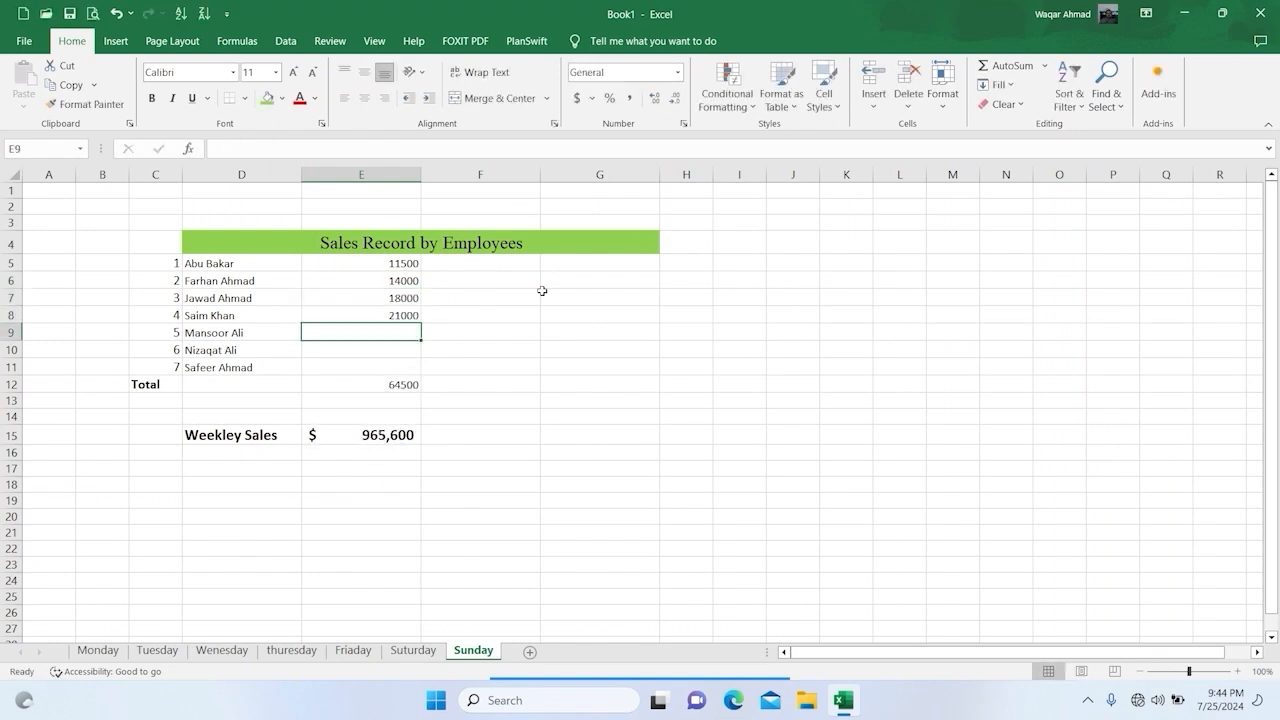
# Step: Enter the last three employees' Sunday sales in E9:E11 as 9500, 11000 and 6000
pyautogui.write('9500')
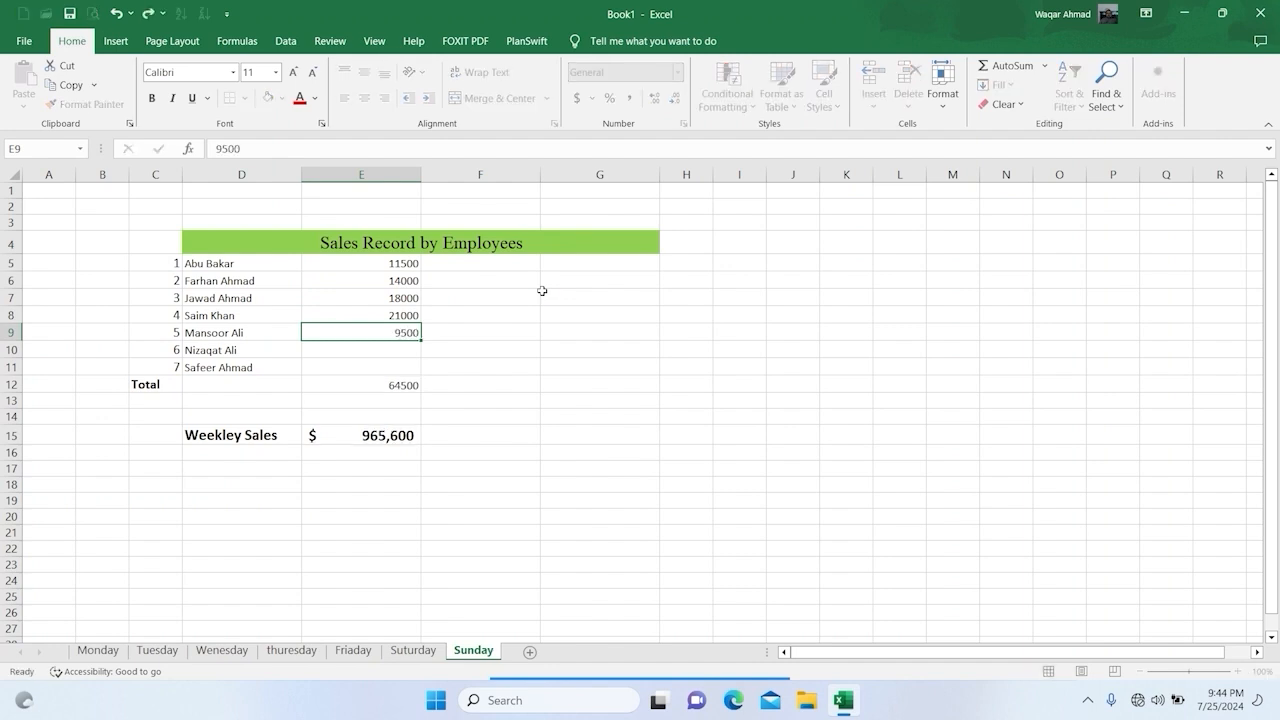
pyautogui.press('Return')
pyautogui.write('11000')
pyautogui.press('Return')
pyautogui.write('6')
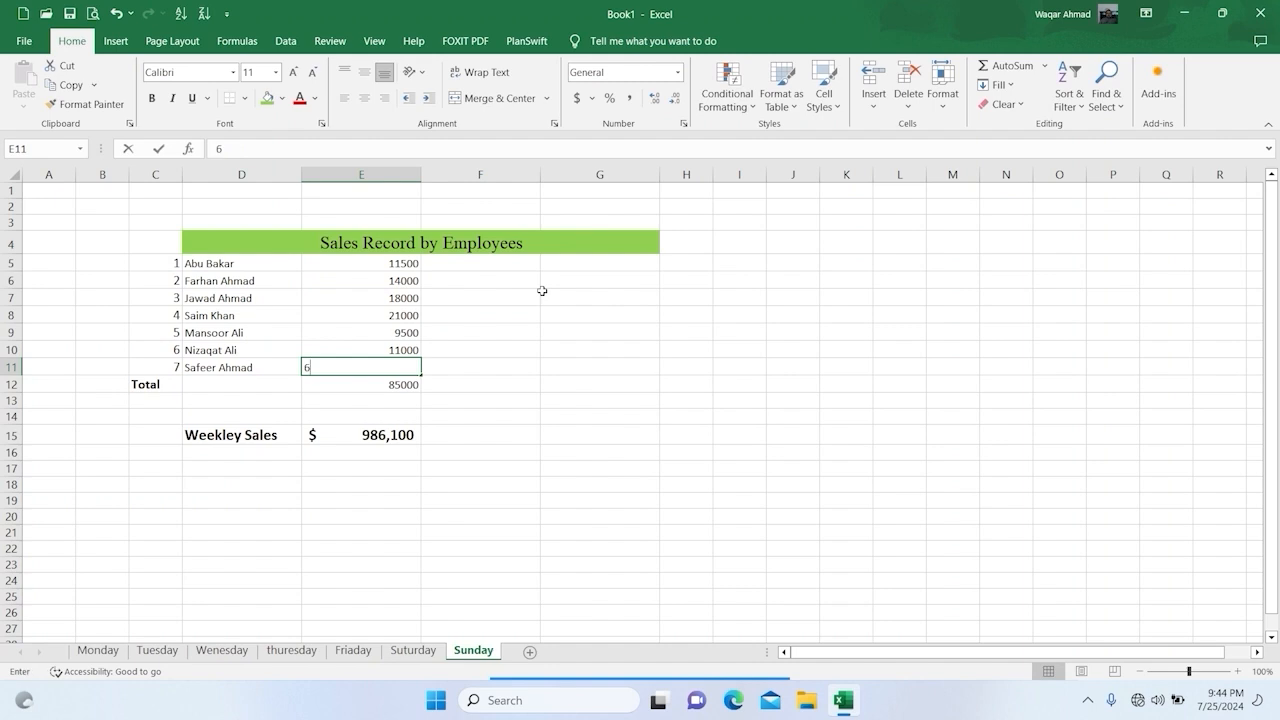
pyautogui.write('000')
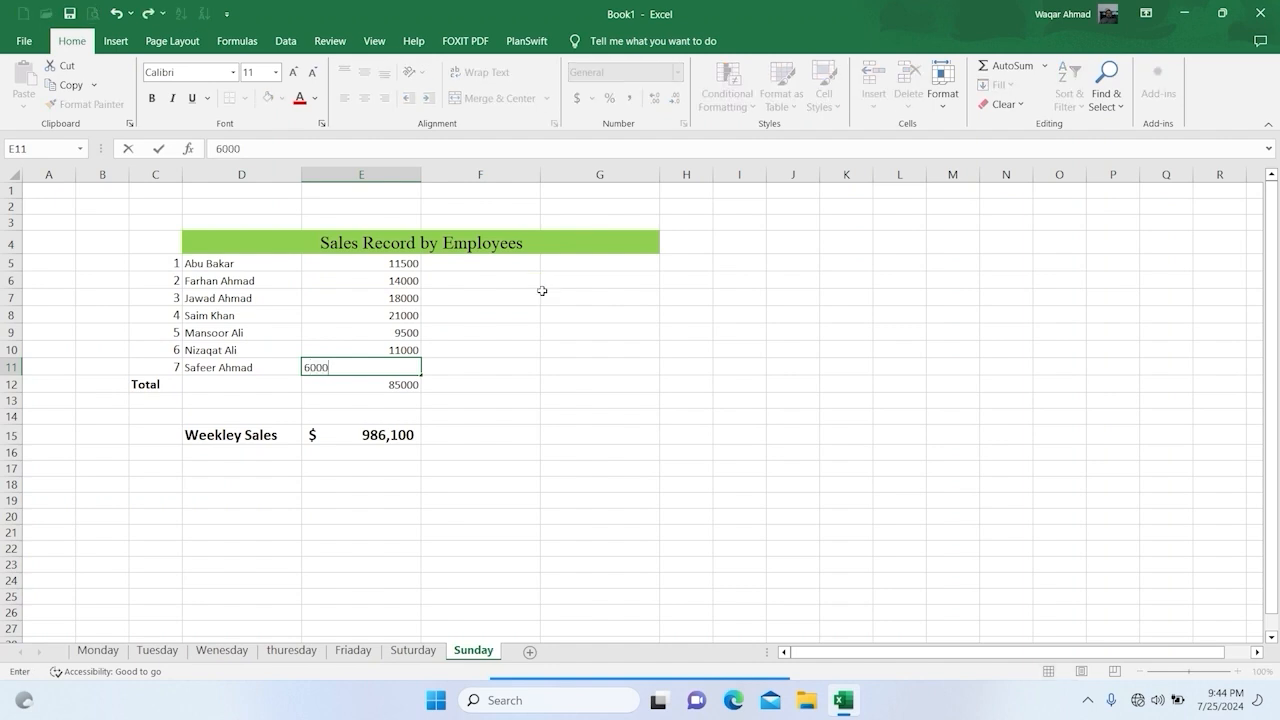
pyautogui.press('Return')
# Step: Format the Sunday sheet's sales and total in E5:E12 as dollar accounting values with no decimal places
pyautogui.moveTo(366, 260); pyautogui.dragTo(374, 386)
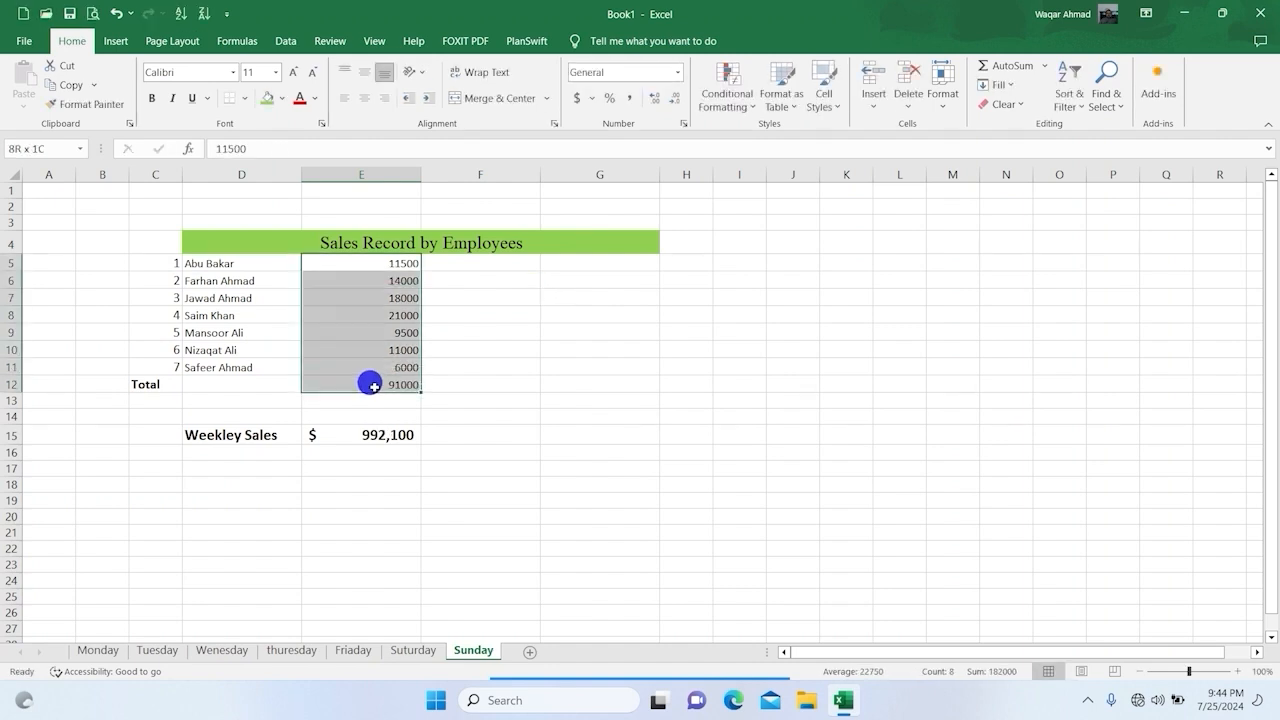
pyautogui.hotkey('ctrl', 'shift', '4')
pyautogui.click(675, 100)
pyautogui.click(675, 100)
pyautogui.click(585, 451)
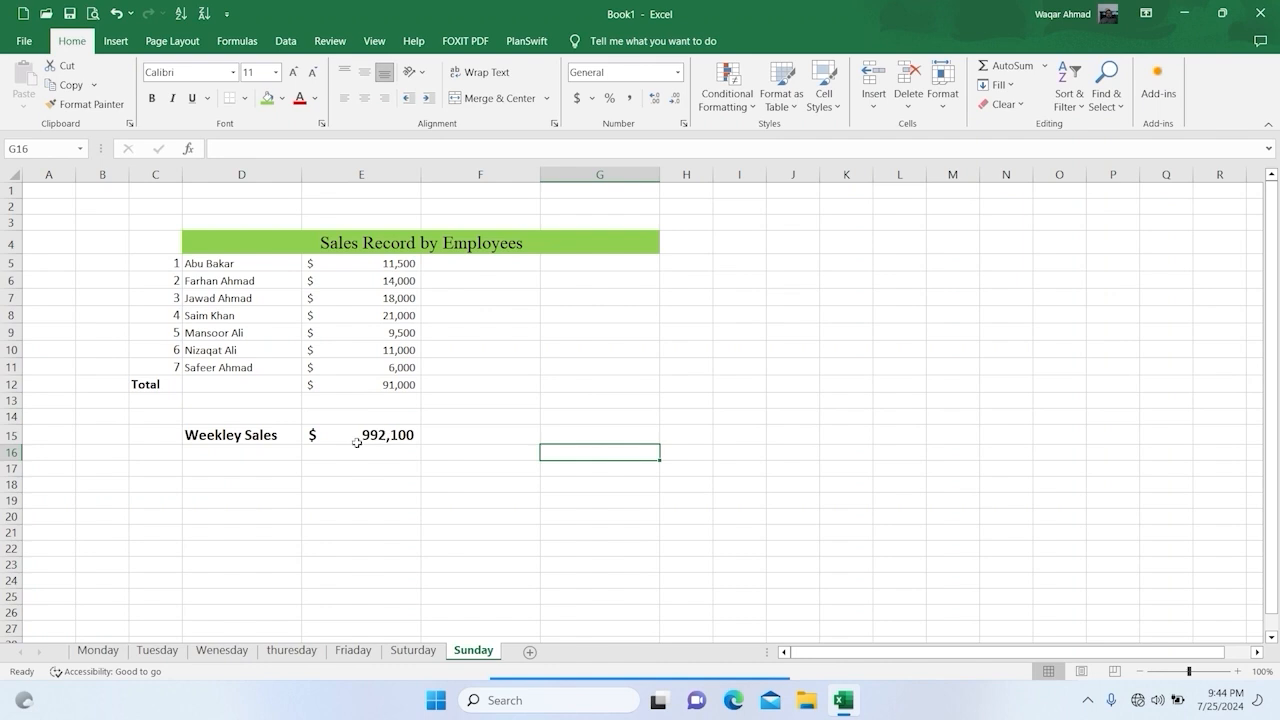
# Step: Set the first employee's sales in E5 on the Monday sheet to 5000 and check the weekly sales total on Sunday
pyautogui.click(98, 650)
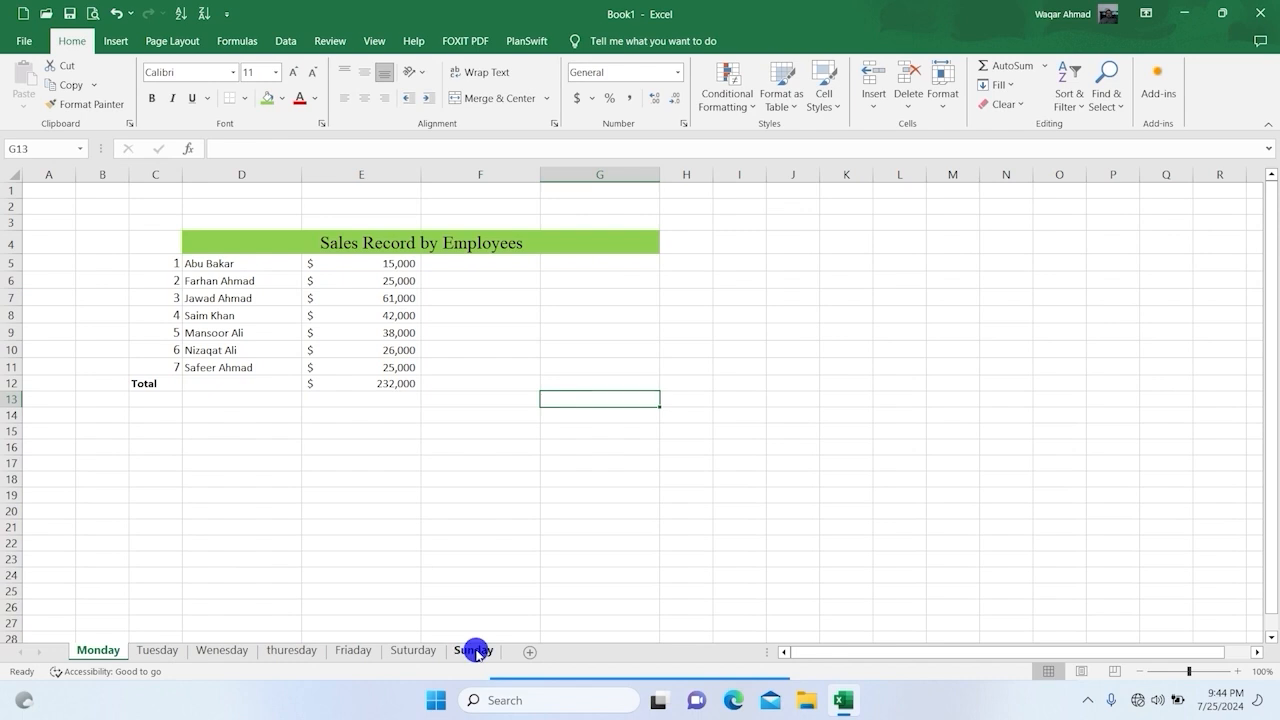
pyautogui.click(474, 650)
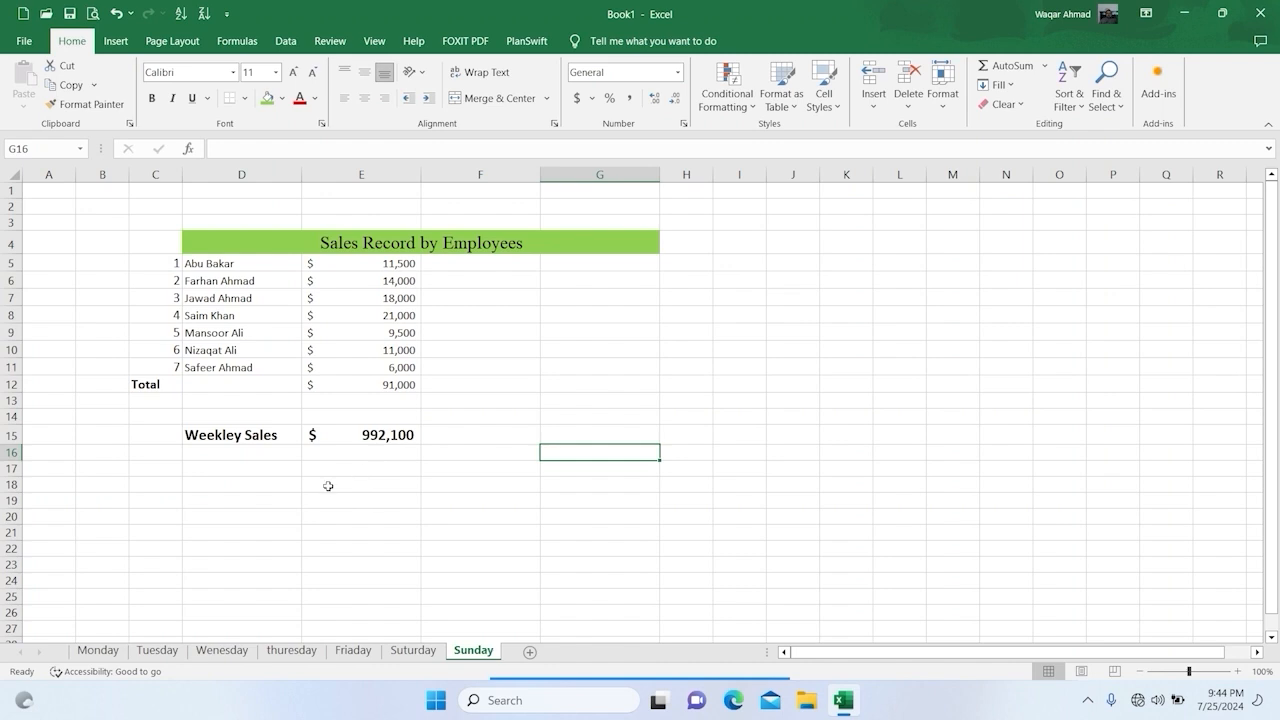
pyautogui.click(98, 650)
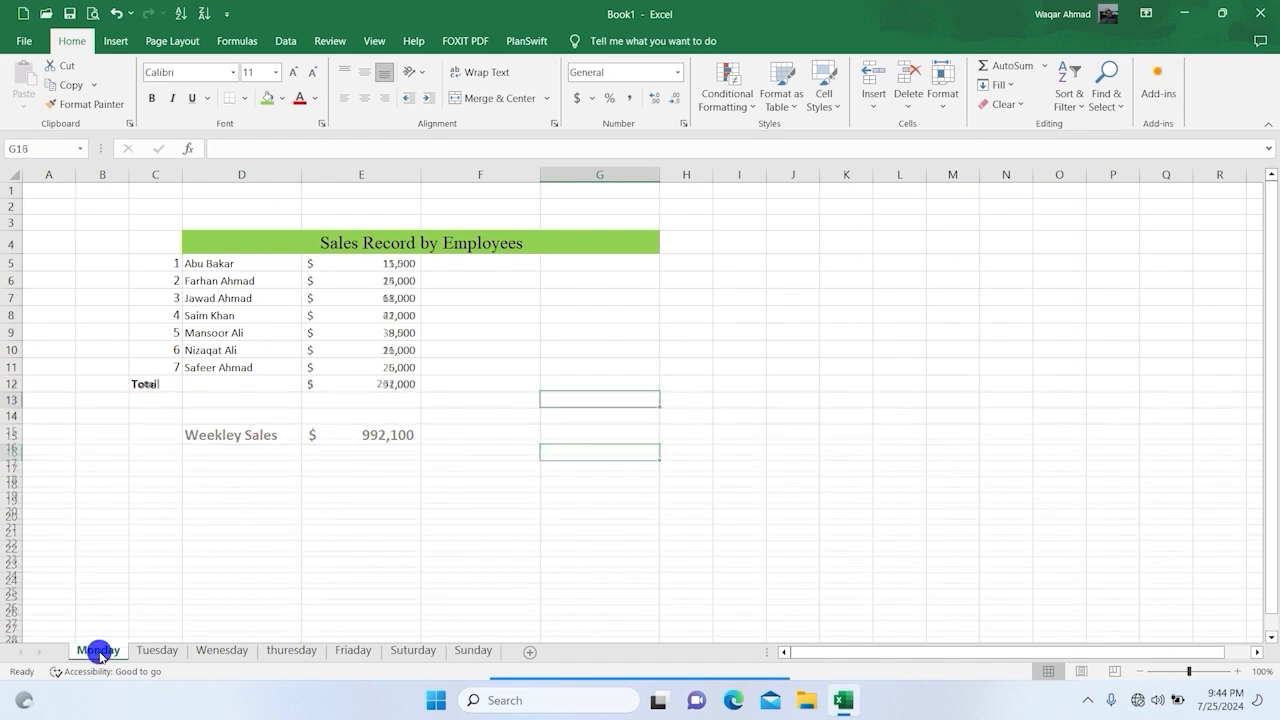
pyautogui.click(357, 264)
pyautogui.write('5000')
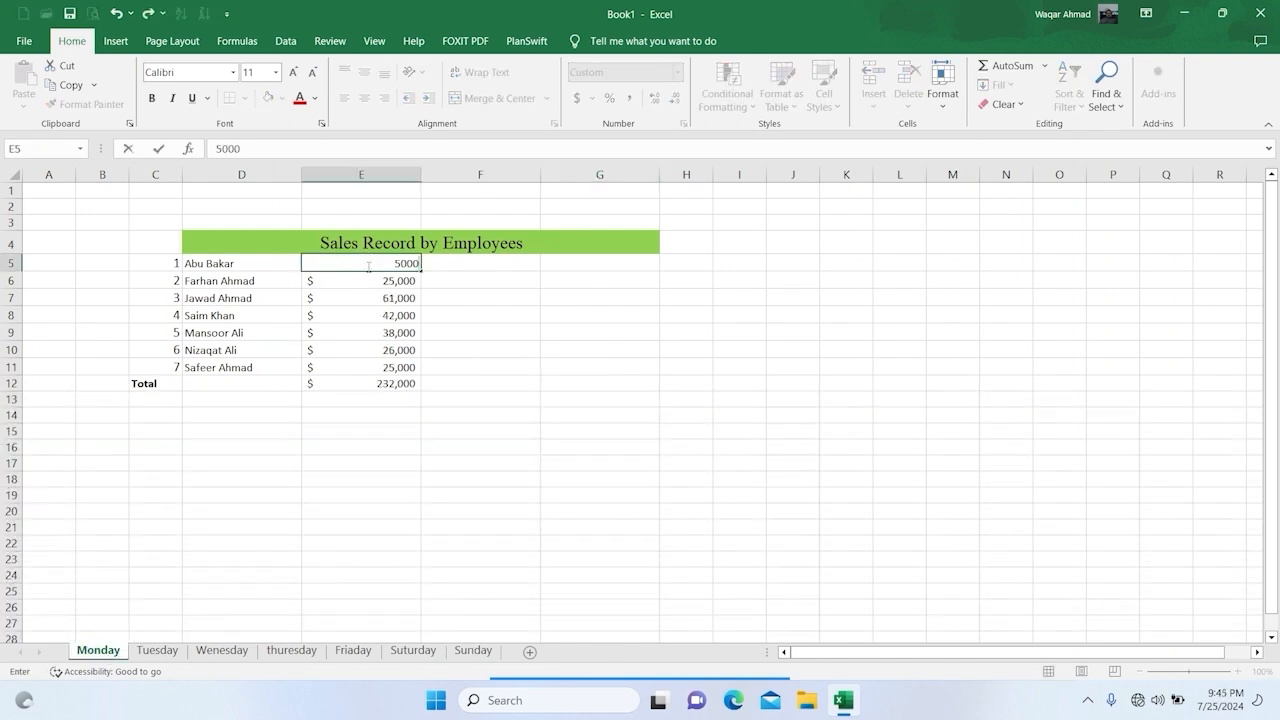
pyautogui.press('Return')
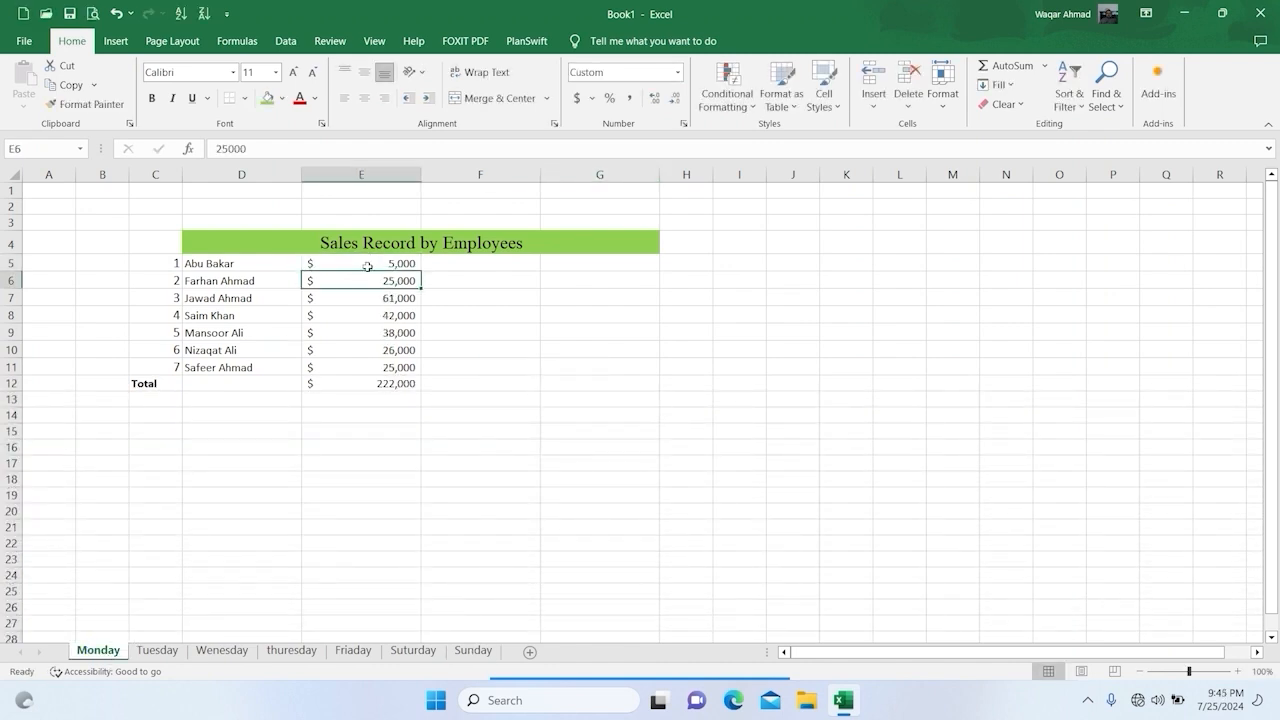
pyautogui.click(466, 645)
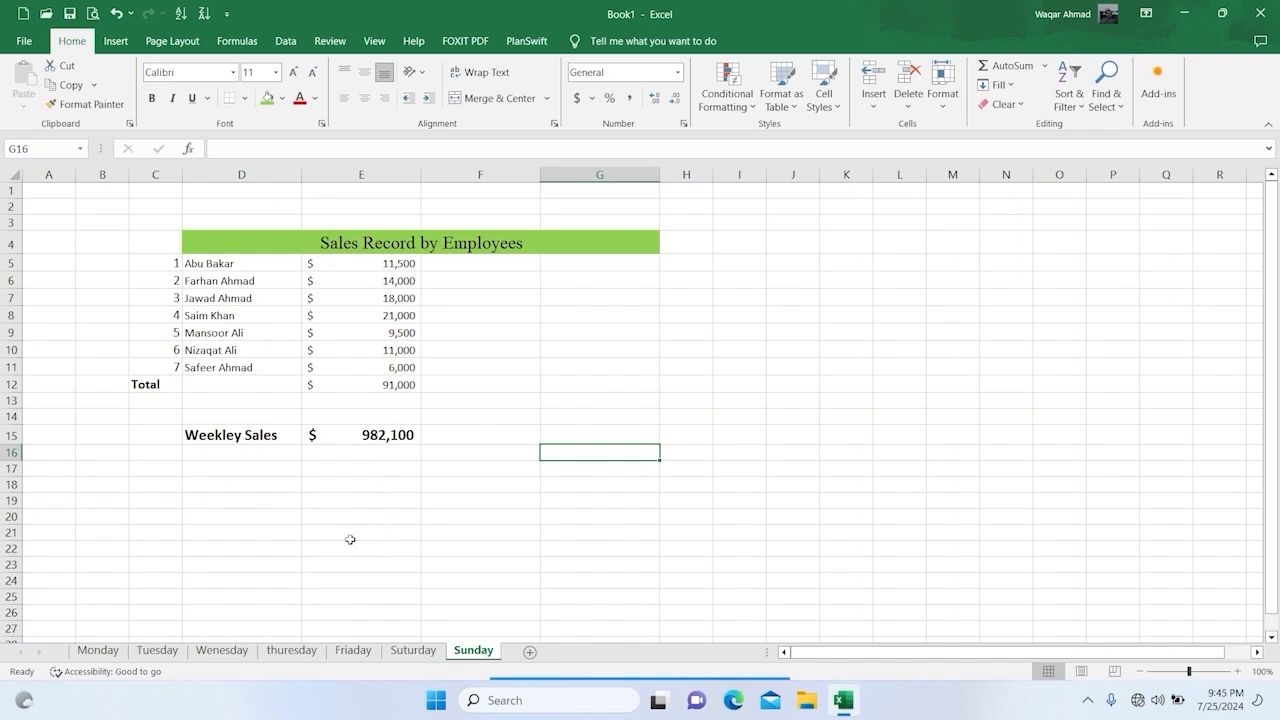
# Step: Set the first employee's sales in E5 on the Monday sheet back to 15000 and return to the Sunday sheet
pyautogui.click(98, 650)
pyautogui.click(365, 264)
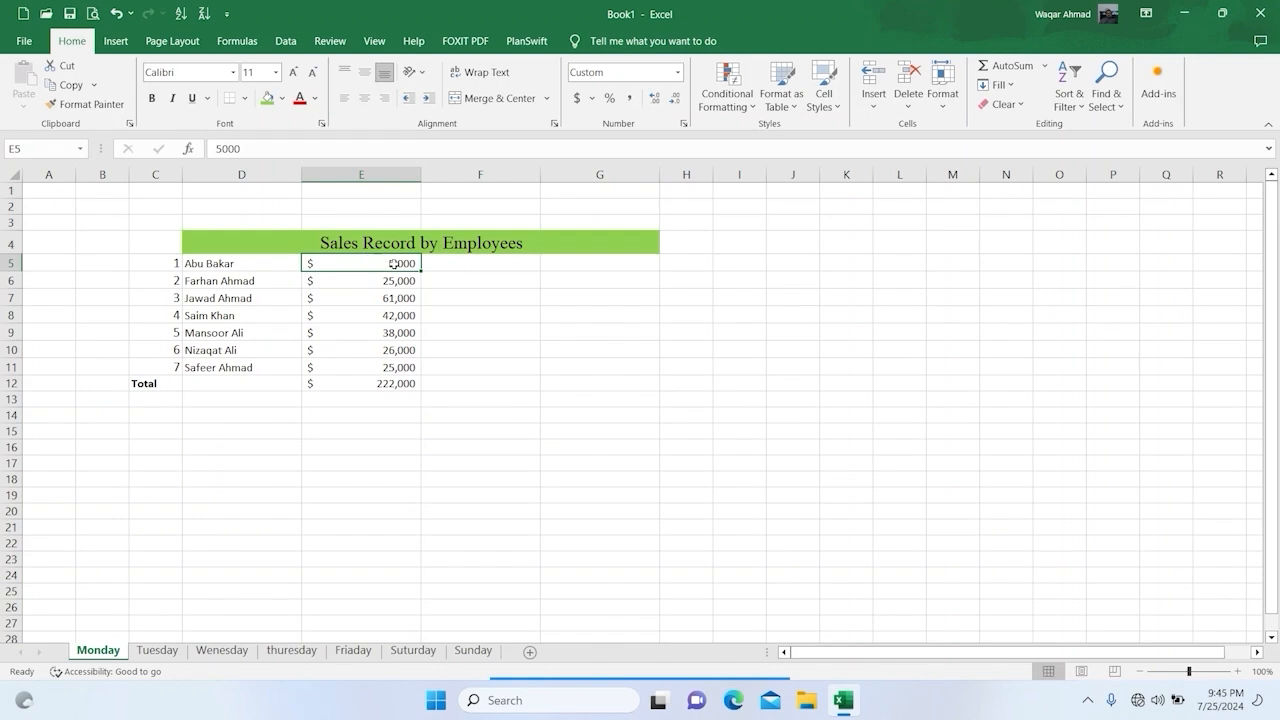
pyautogui.write('15000')
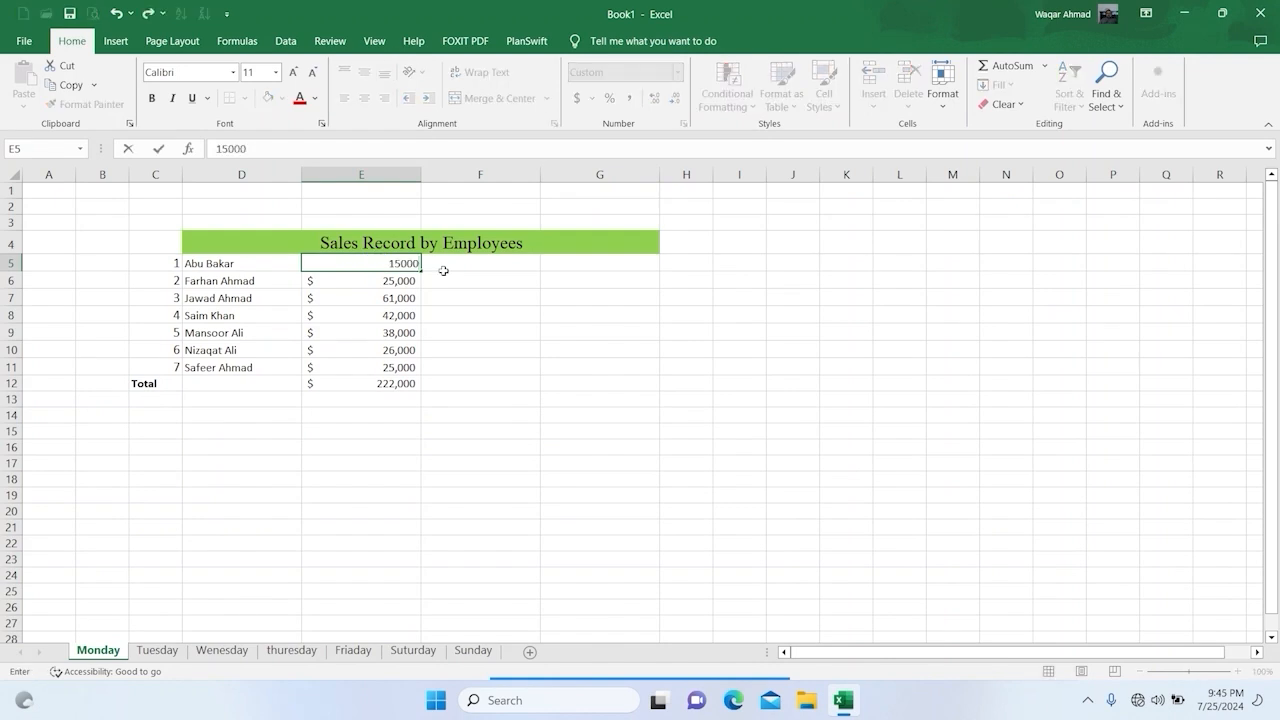
pyautogui.press('Return')
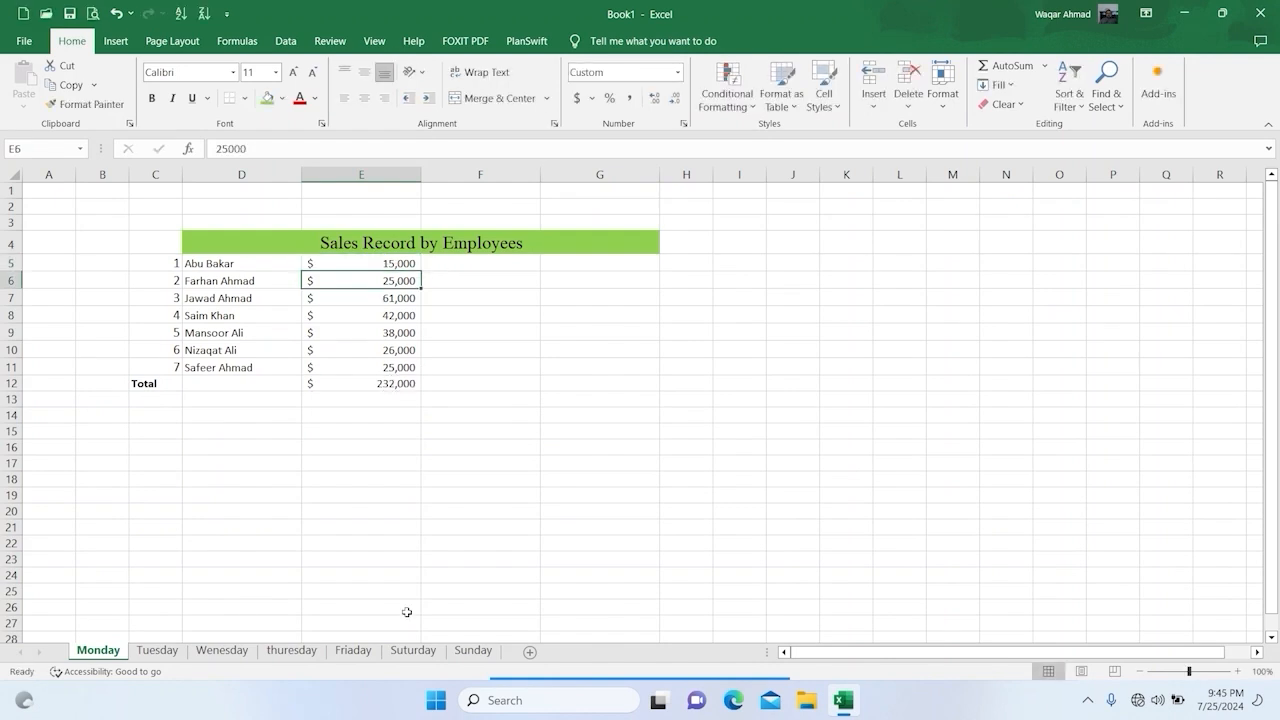
pyautogui.click(473, 651)
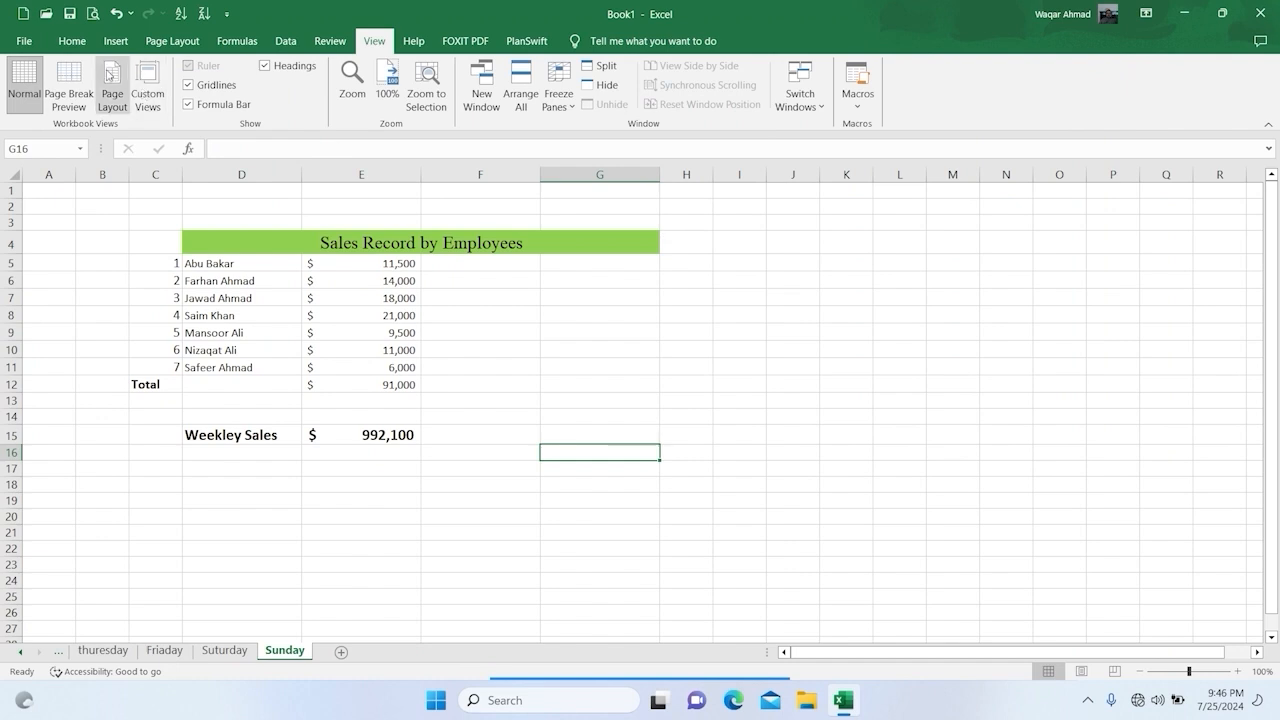
# Step: Open a second window of the workbook and switch back to the first window, Book1:1
pyautogui.click(72, 41)
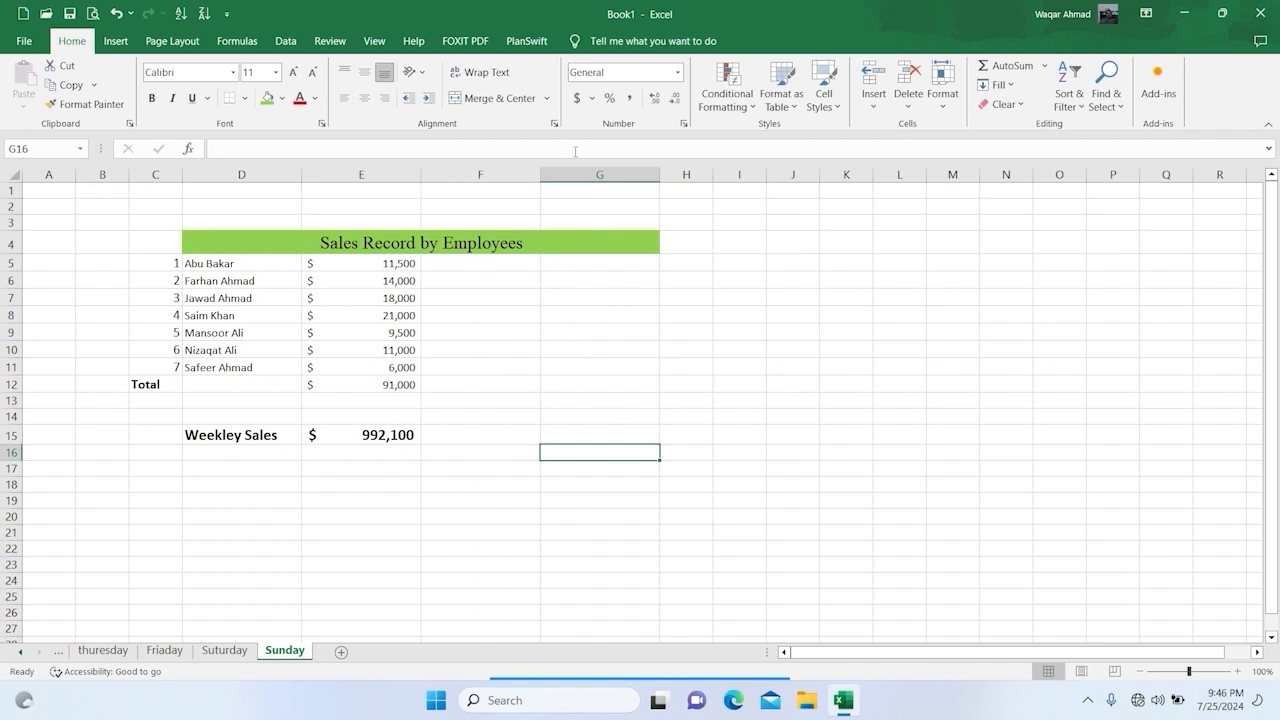
pyautogui.click(374, 41)
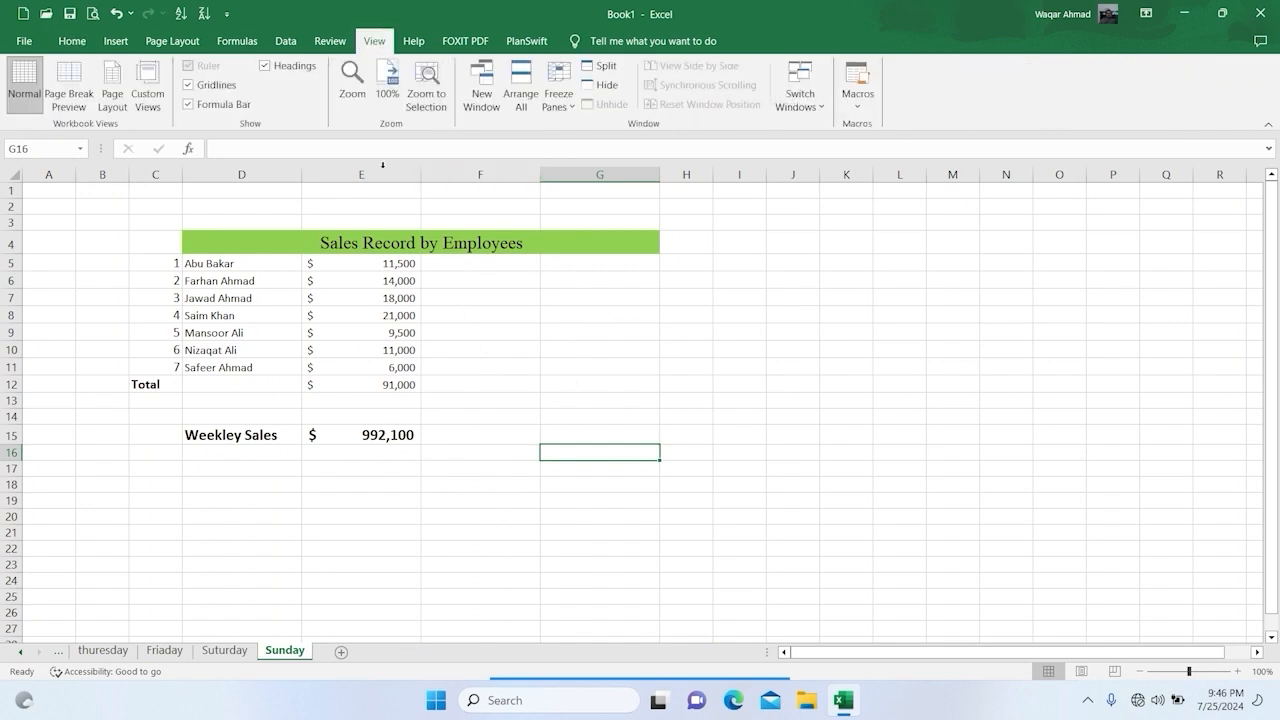
pyautogui.click(487, 110)
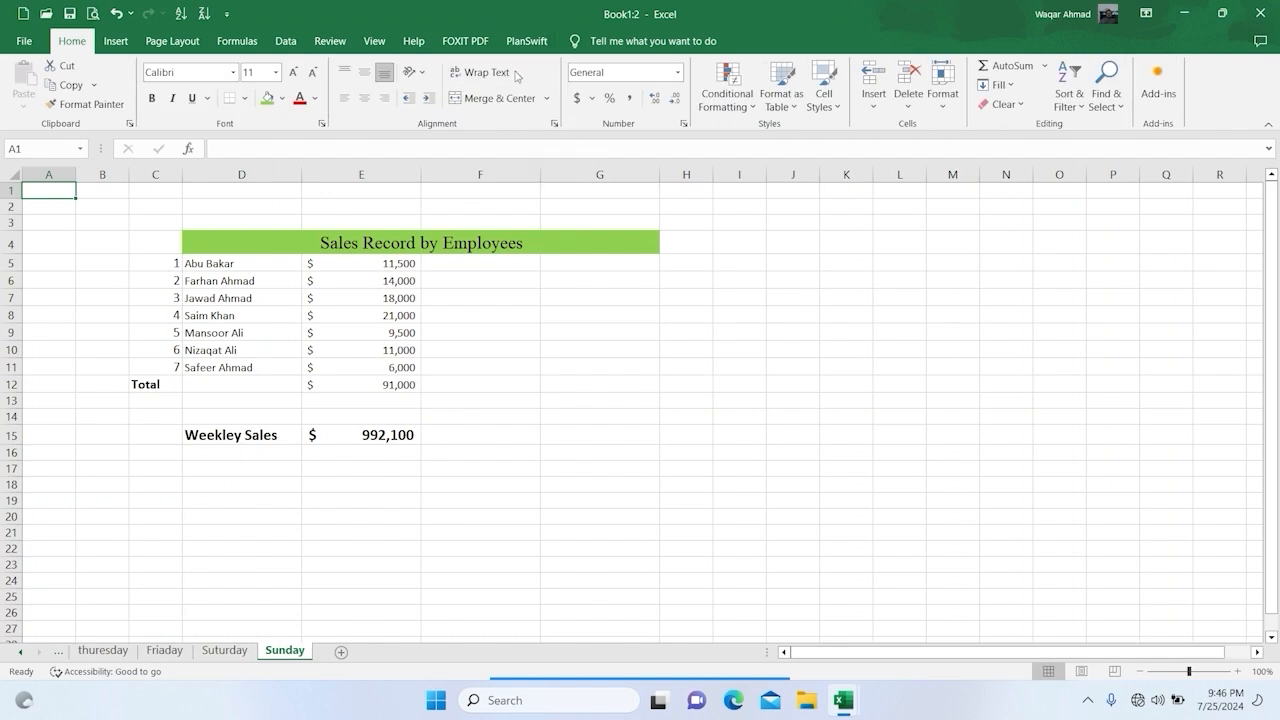
pyautogui.click(372, 42)
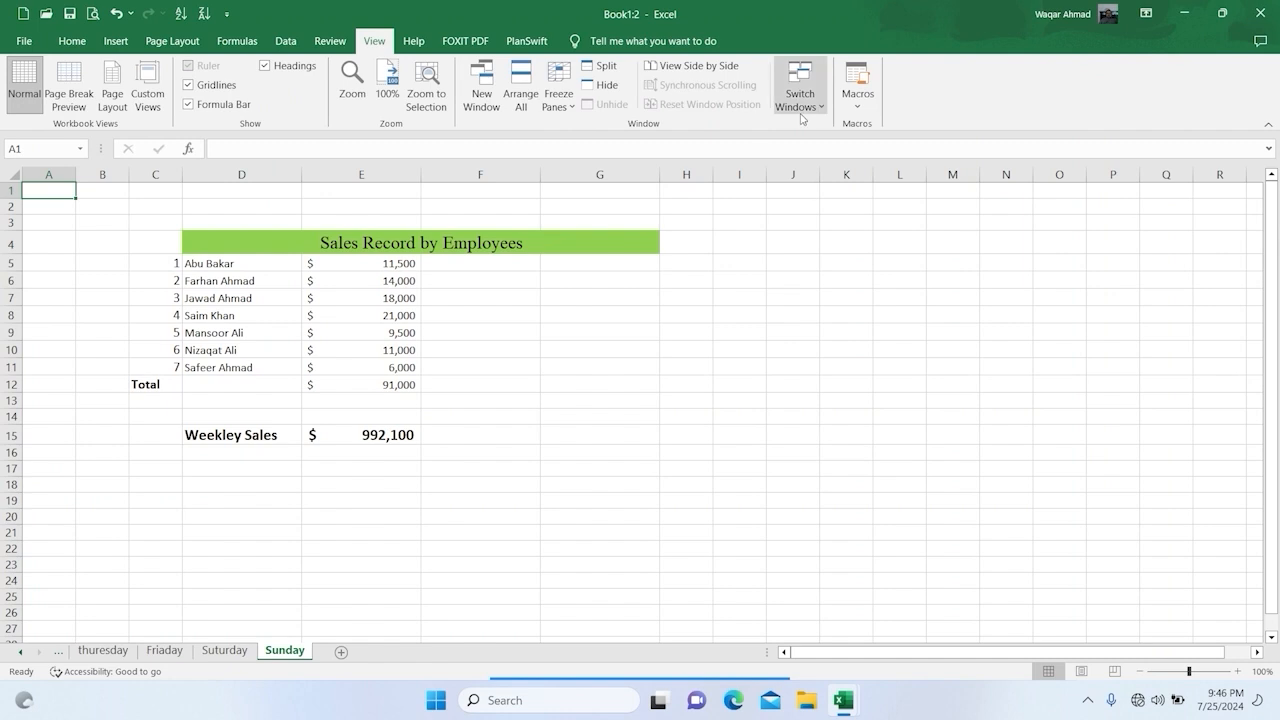
pyautogui.click(800, 102)
pyautogui.click(812, 125)
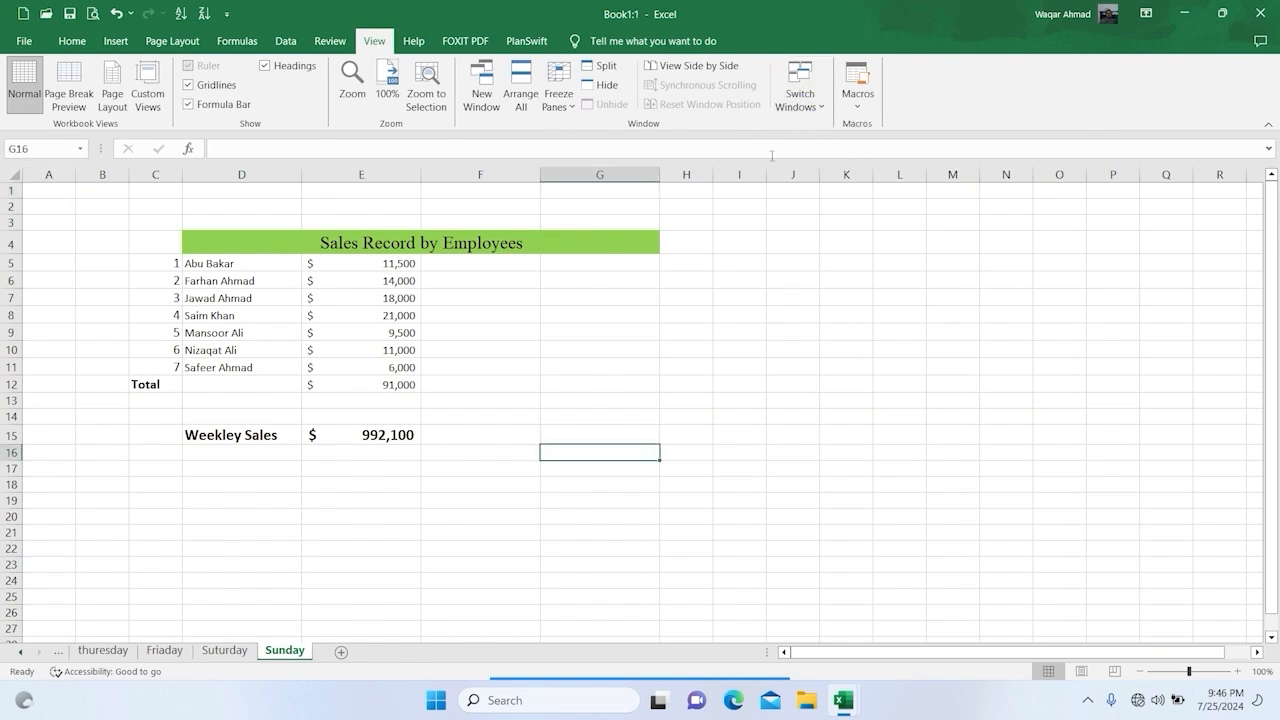
# Step: Arrange the Book1:1 and Book1:2 windows side by side, with the weekly sales row in view in Book1:1
pyautogui.moveTo(554, 20); pyautogui.dragTo(1279, 429)
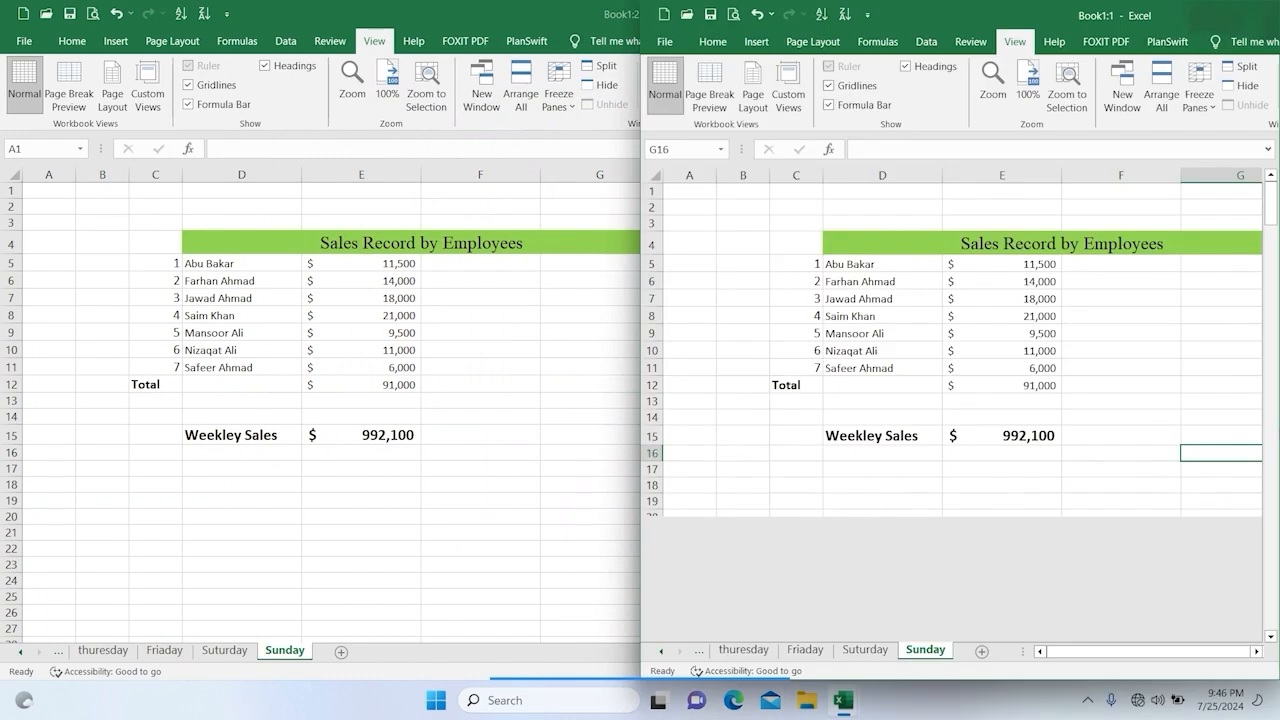
pyautogui.click(358, 299)
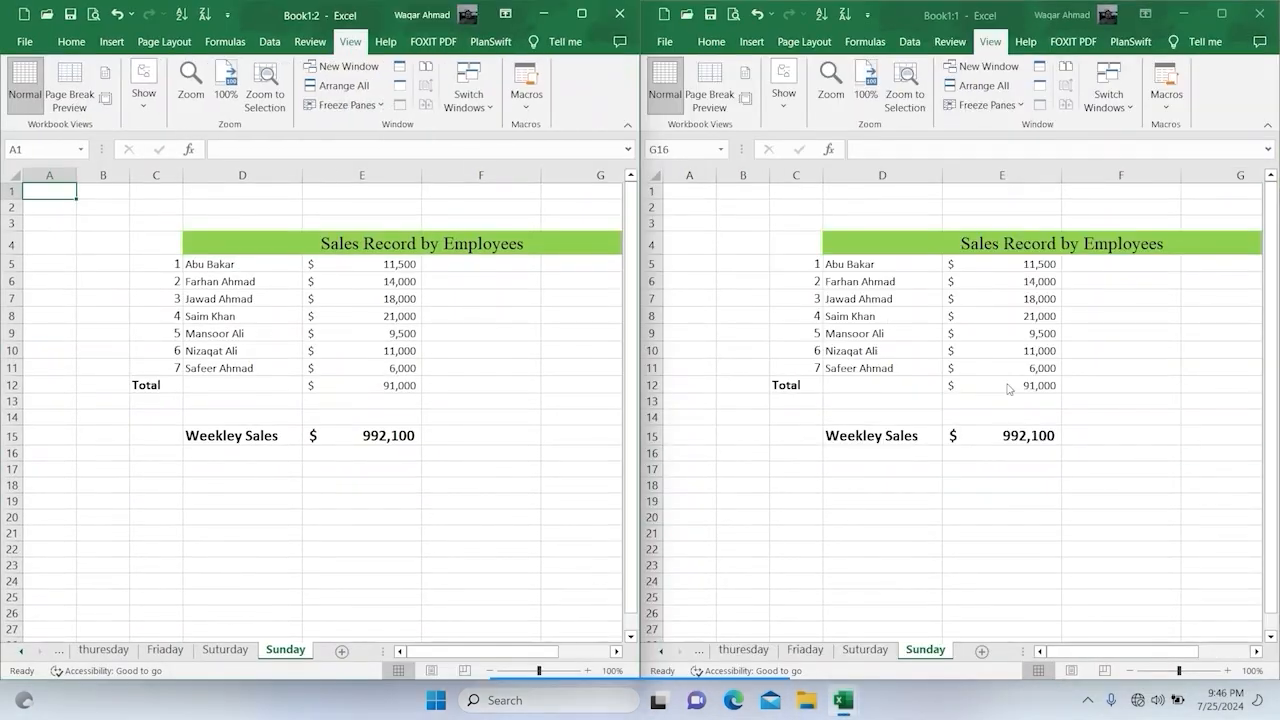
pyautogui.scroll(-1, 993, 414)
pyautogui.scroll(-2, 993, 414)
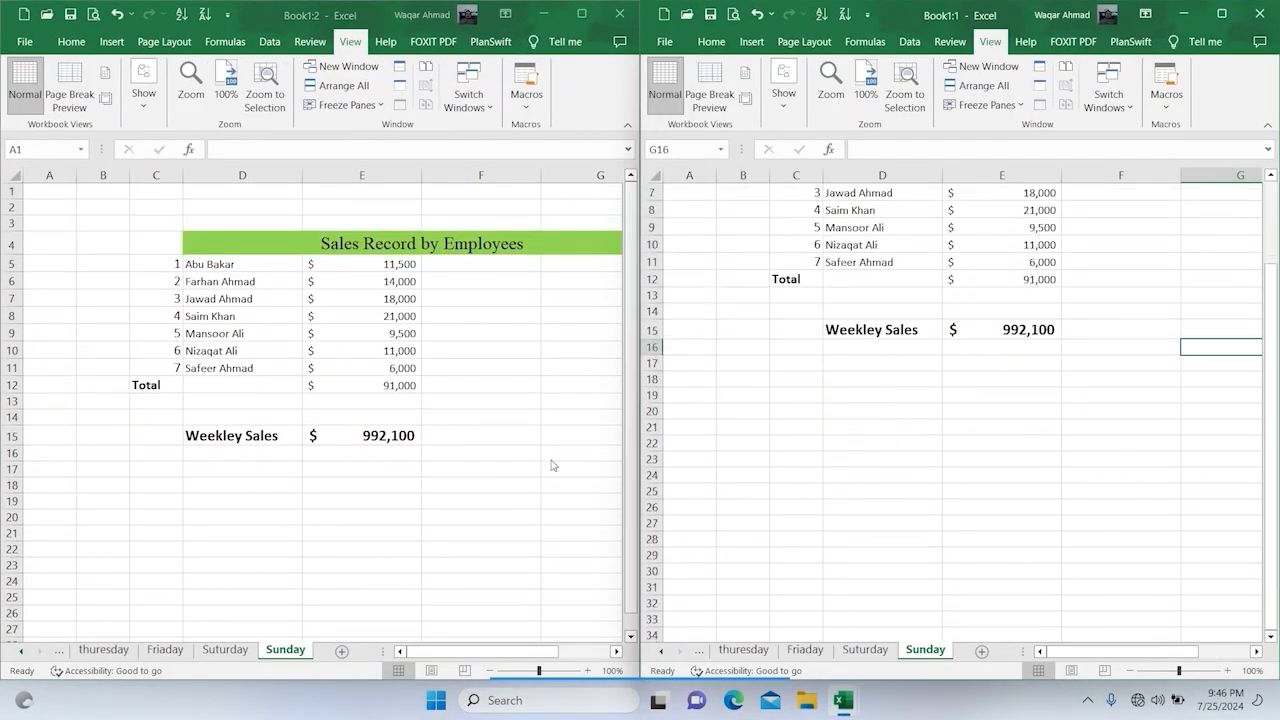
# Step: Widen the sheet tab area in the Book1:2 window so all tabs from Monday to Sunday are shown
pyautogui.moveTo(375, 652); pyautogui.dragTo(536, 651)
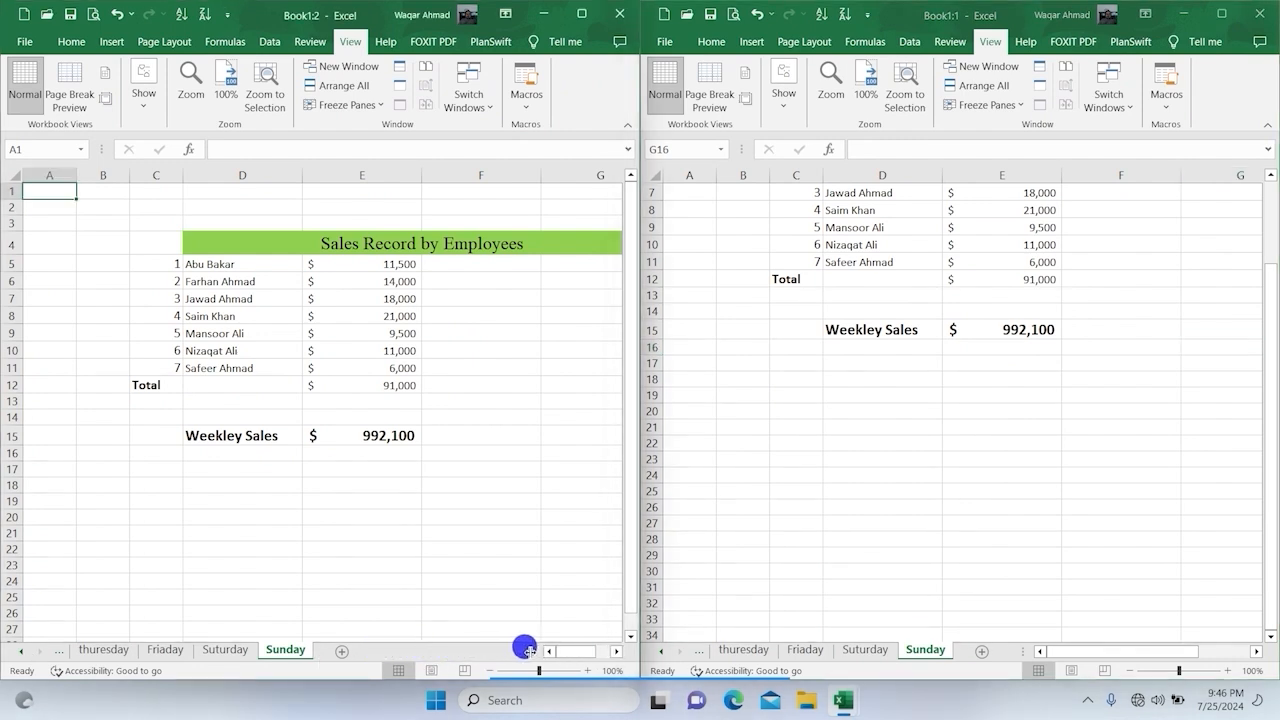
pyautogui.click(20, 652)
pyautogui.click(20, 652)
pyautogui.click(20, 652)
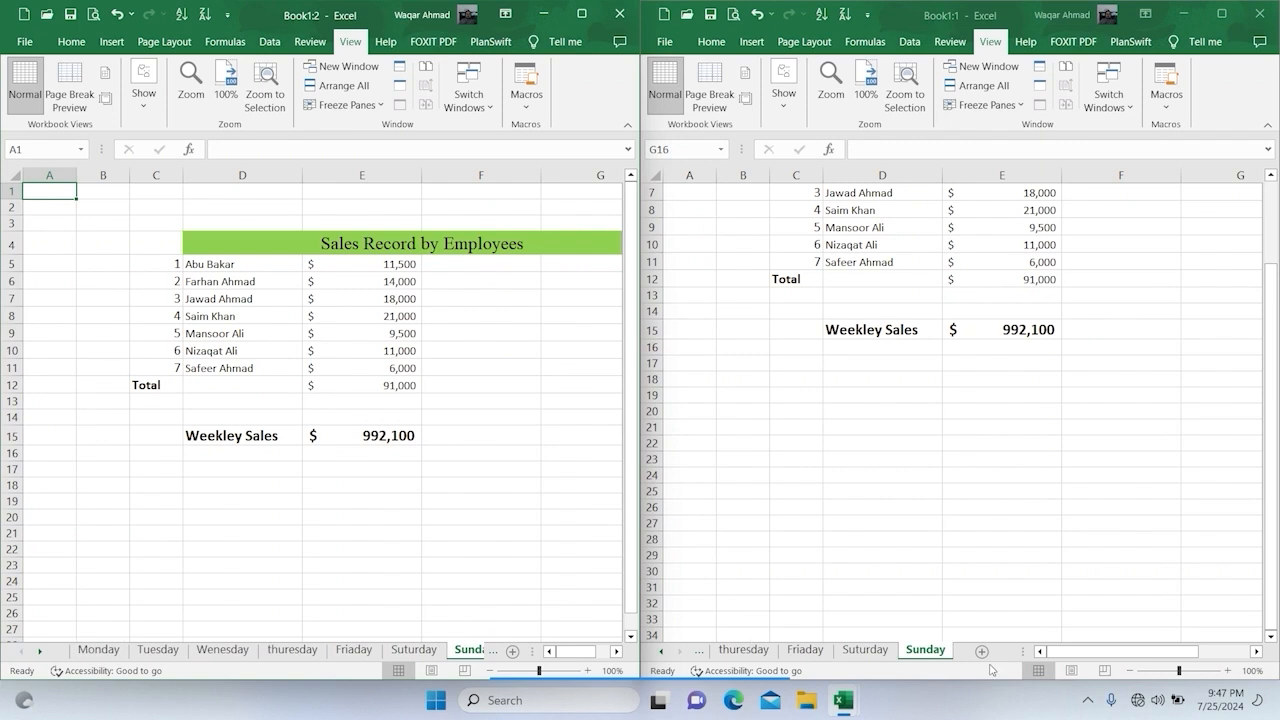
pyautogui.moveTo(531, 651); pyautogui.dragTo(570, 651)
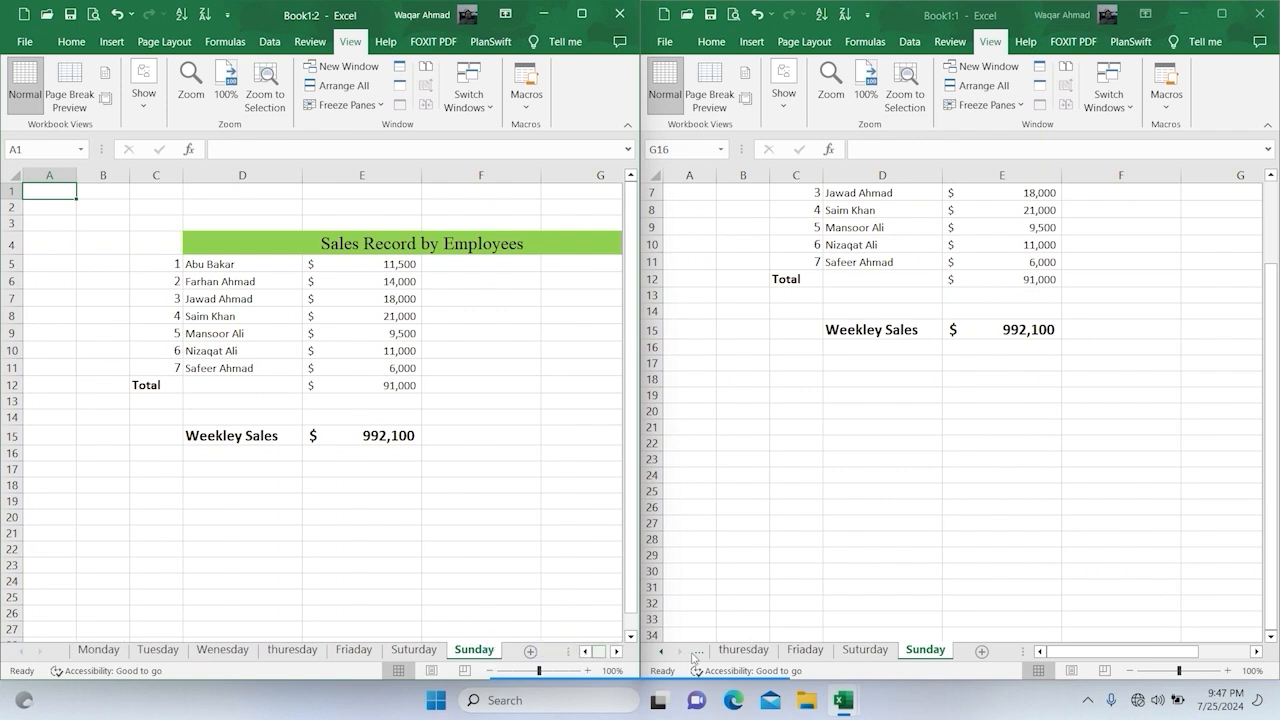
# Step: Bring the sheet tabs from Monday onward into view in the Book1:1 window and widen their tab area
pyautogui.click(1017, 648)
pyautogui.moveTo(1017, 651); pyautogui.dragTo(1170, 650)
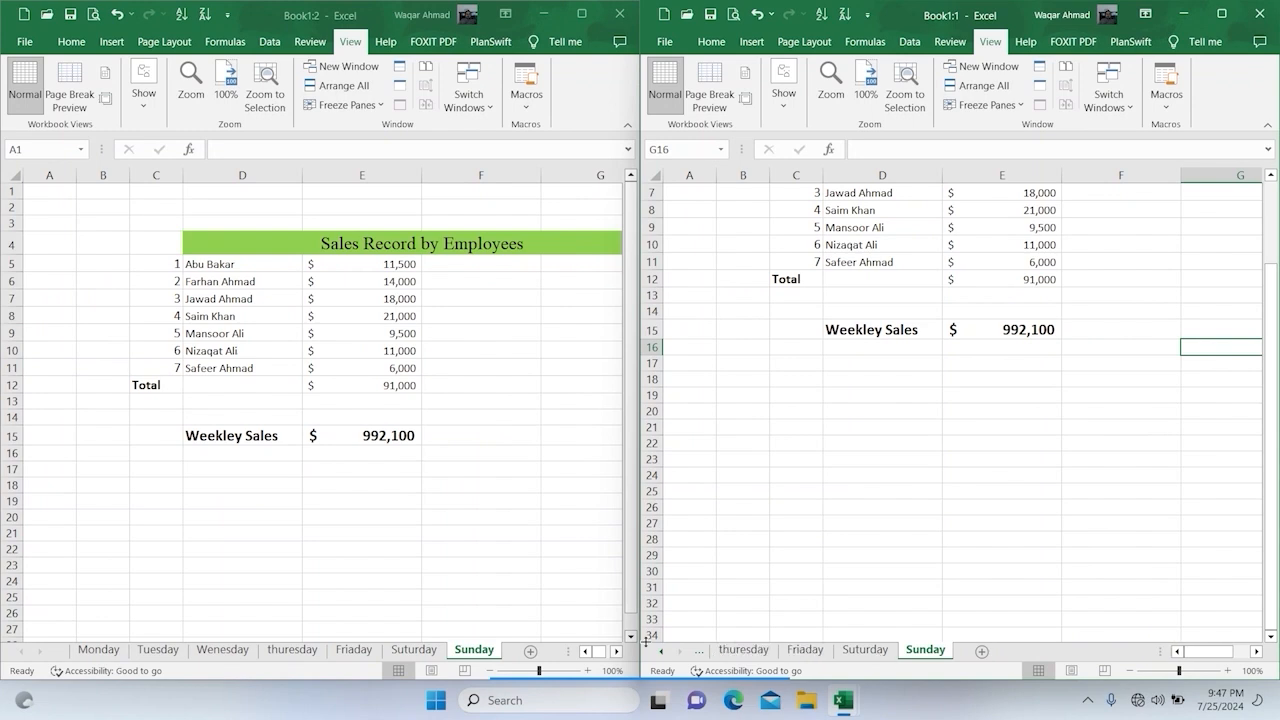
pyautogui.click(660, 651)
pyautogui.click(660, 651)
pyautogui.click(660, 651)
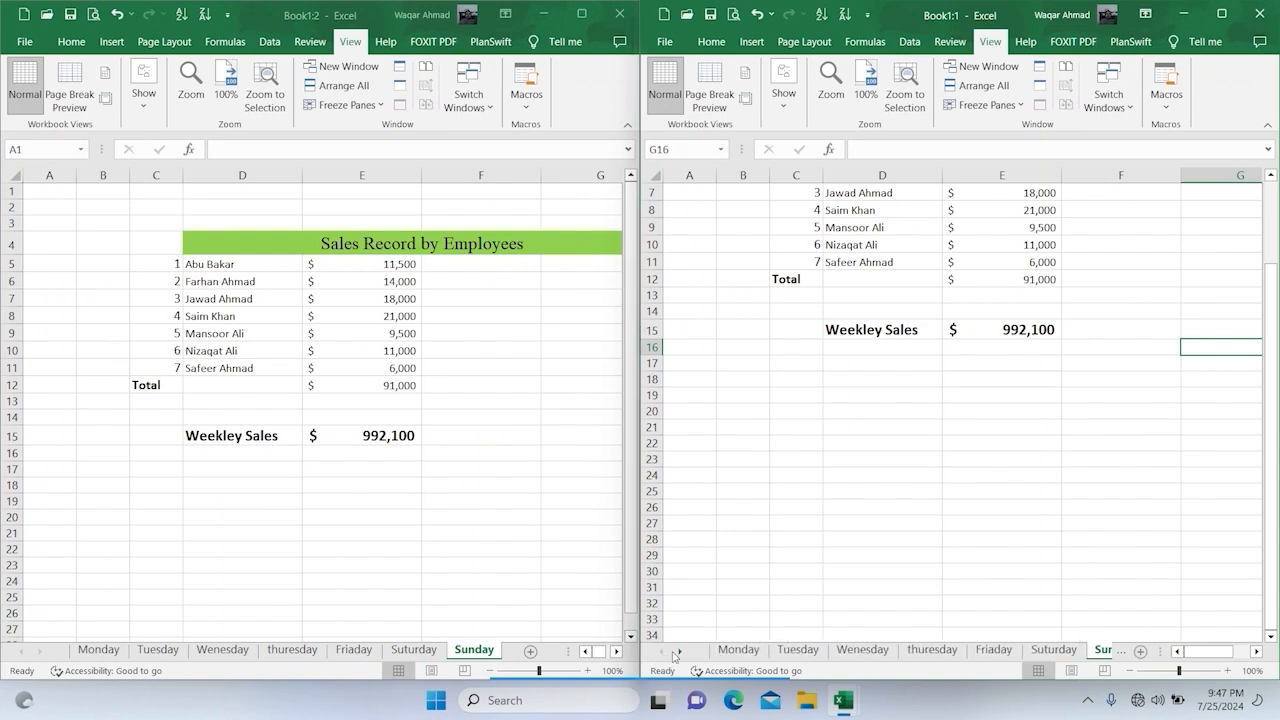
pyautogui.moveTo(1158, 651); pyautogui.dragTo(1187, 651)
# Step: Show the Monday sheet in the Book1:2 window and select the fourth employee's sales in E8
pyautogui.click(391, 258)
pyautogui.click(110, 649)
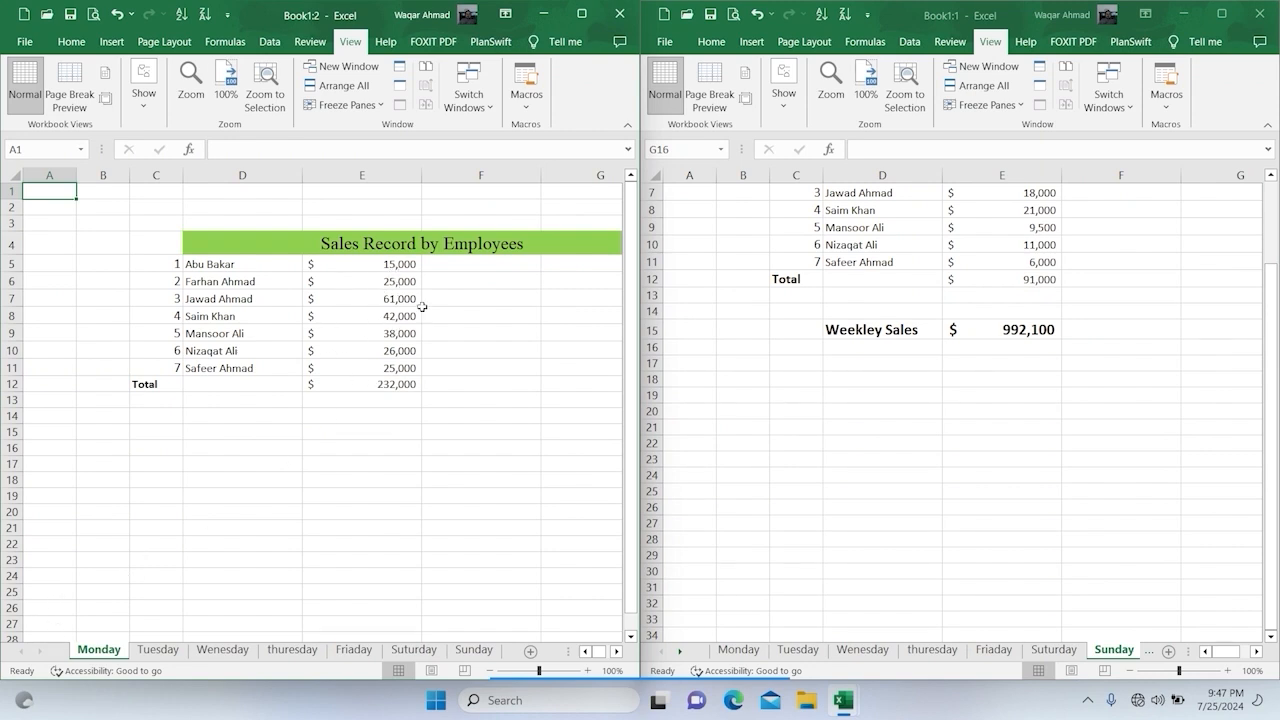
pyautogui.click(372, 316)
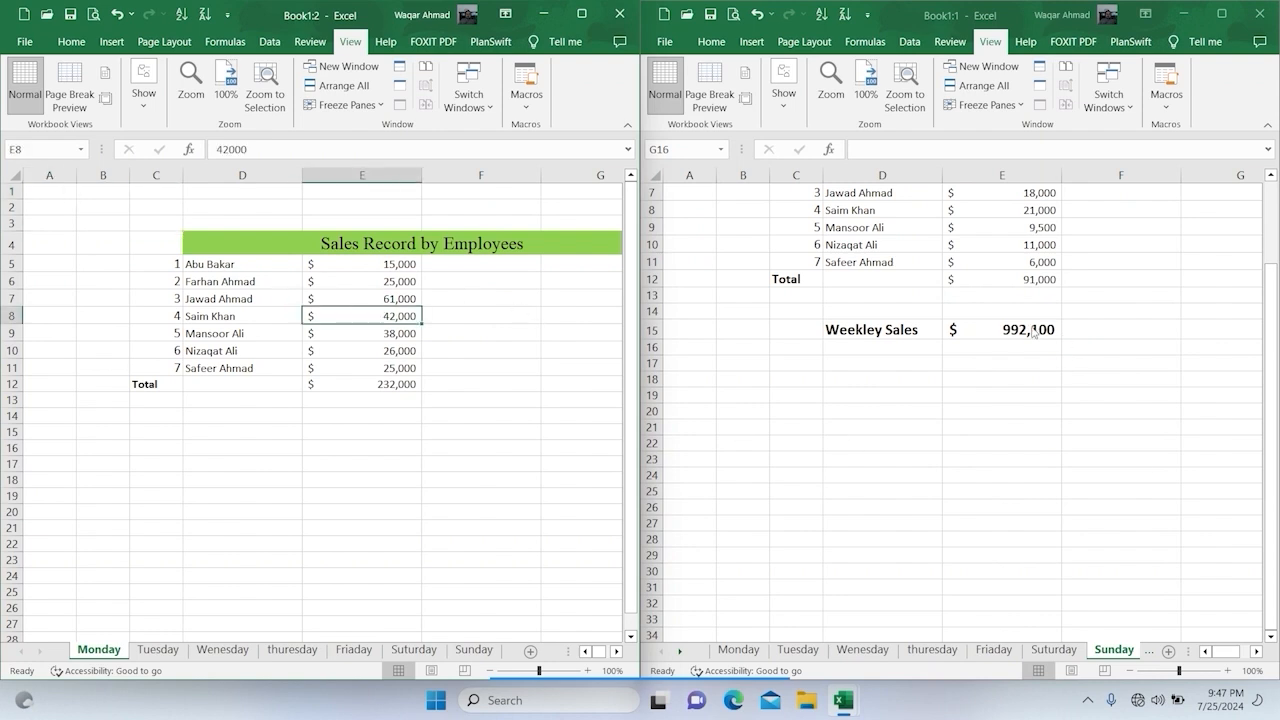
# Step: Fill the weekly sales label and total in D15:E15 on the Sunday sheet with green
pyautogui.moveTo(851, 323); pyautogui.dragTo(1030, 340)
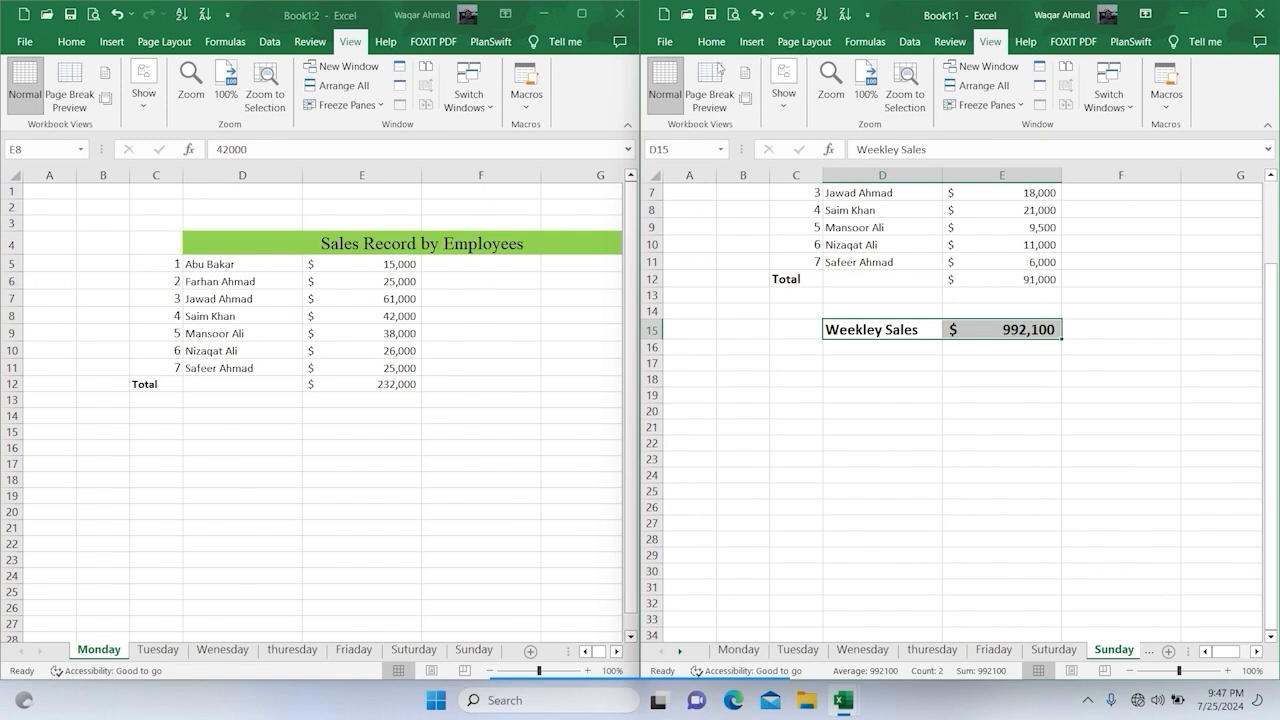
pyautogui.click(711, 41)
pyautogui.click(775, 108)
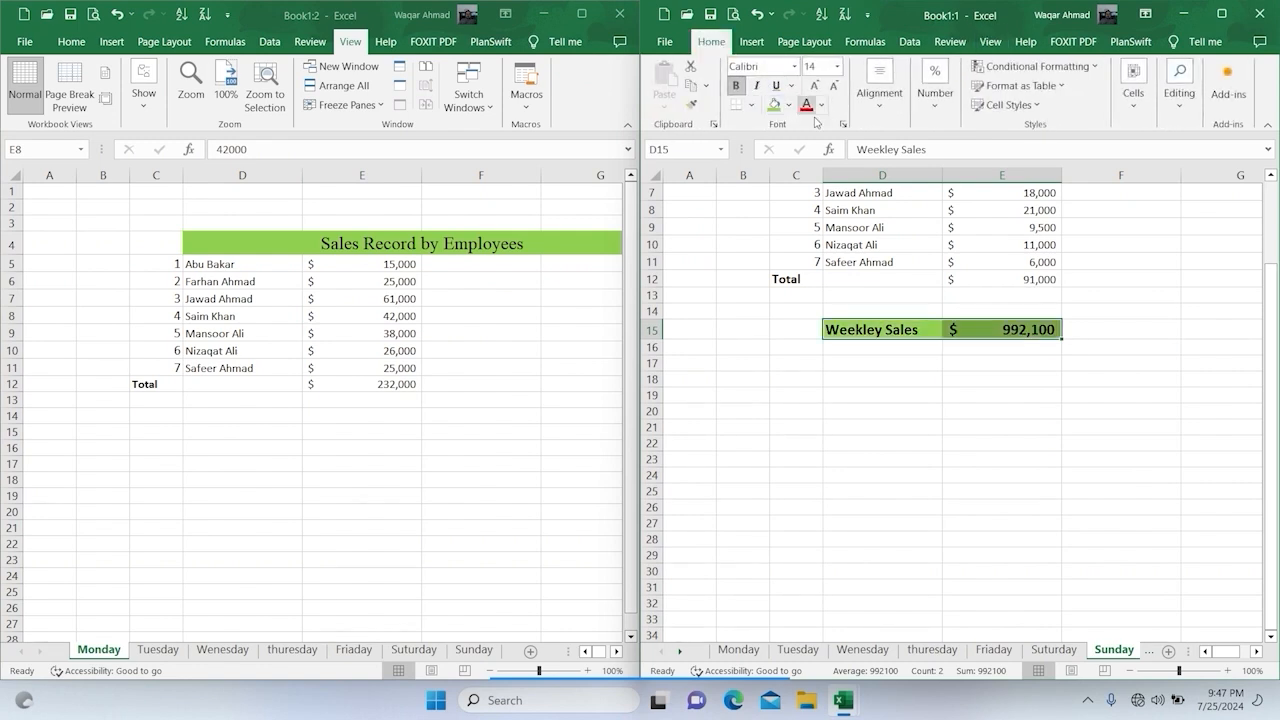
pyautogui.click(952, 409)
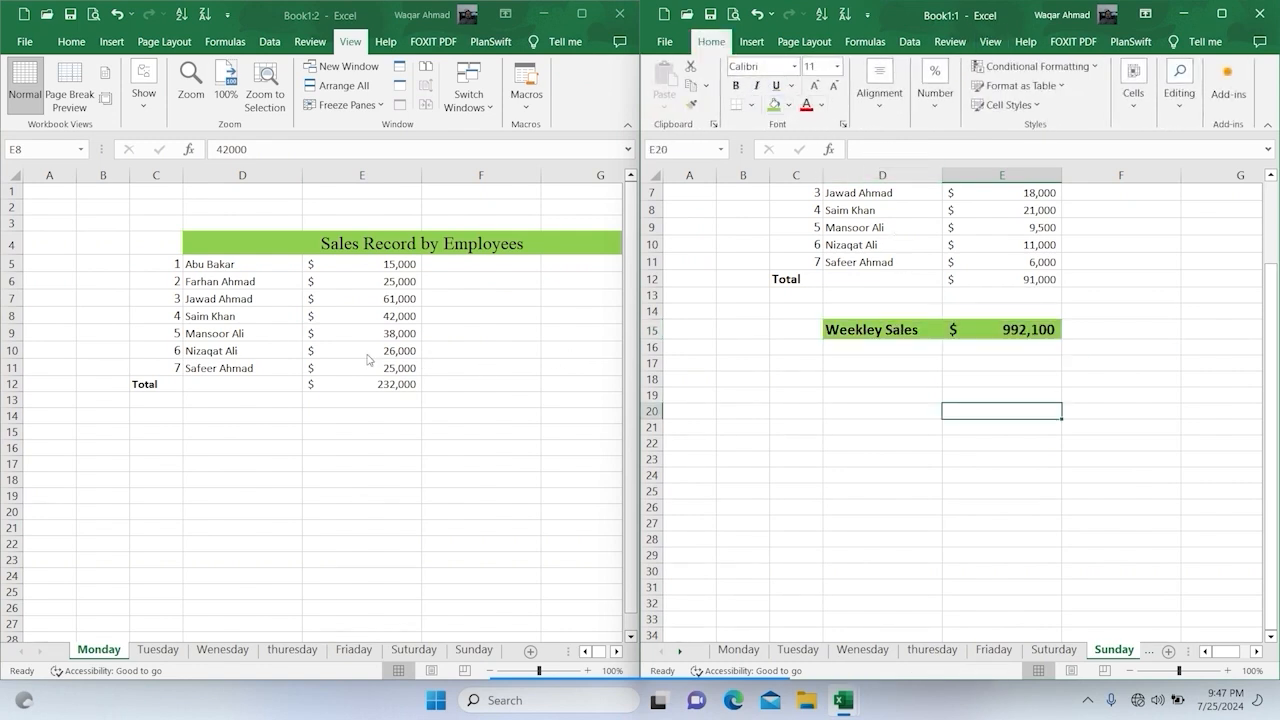
# Step: On the Monday sheet in Book1:2, set the sales in E8 to 21000 and in E11 to 20000
pyautogui.click(400, 316)
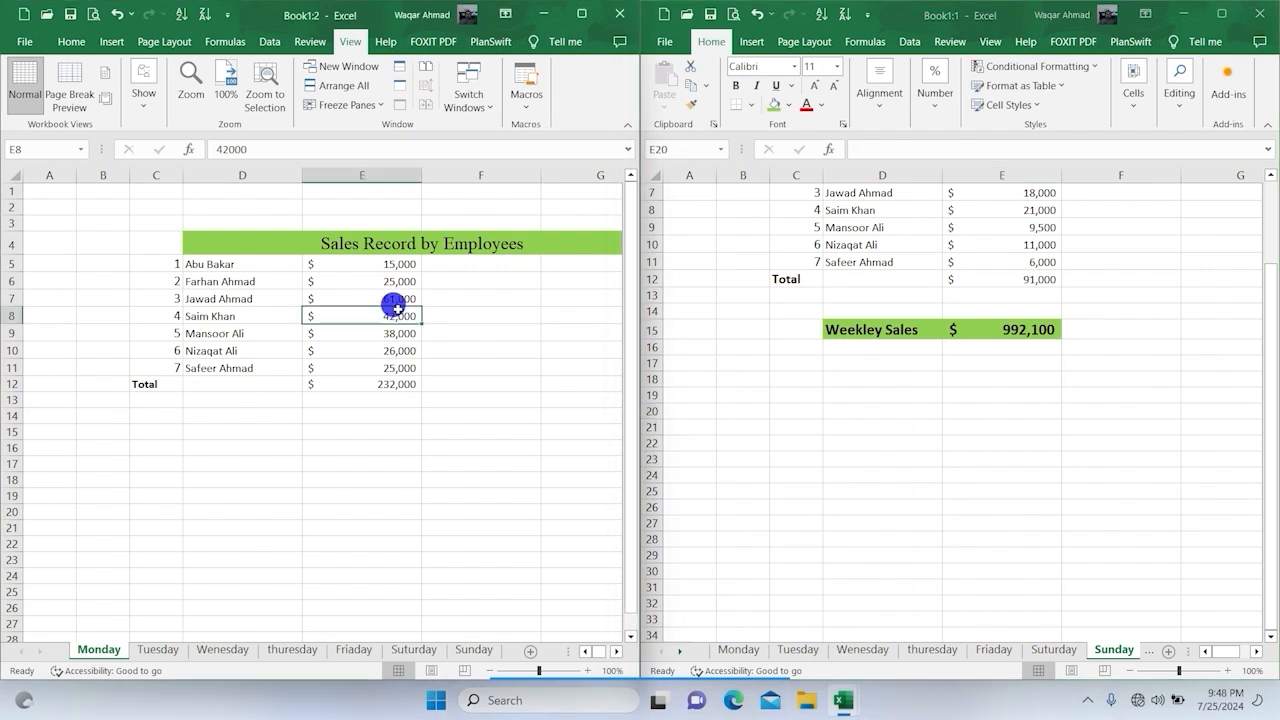
pyautogui.write('2')
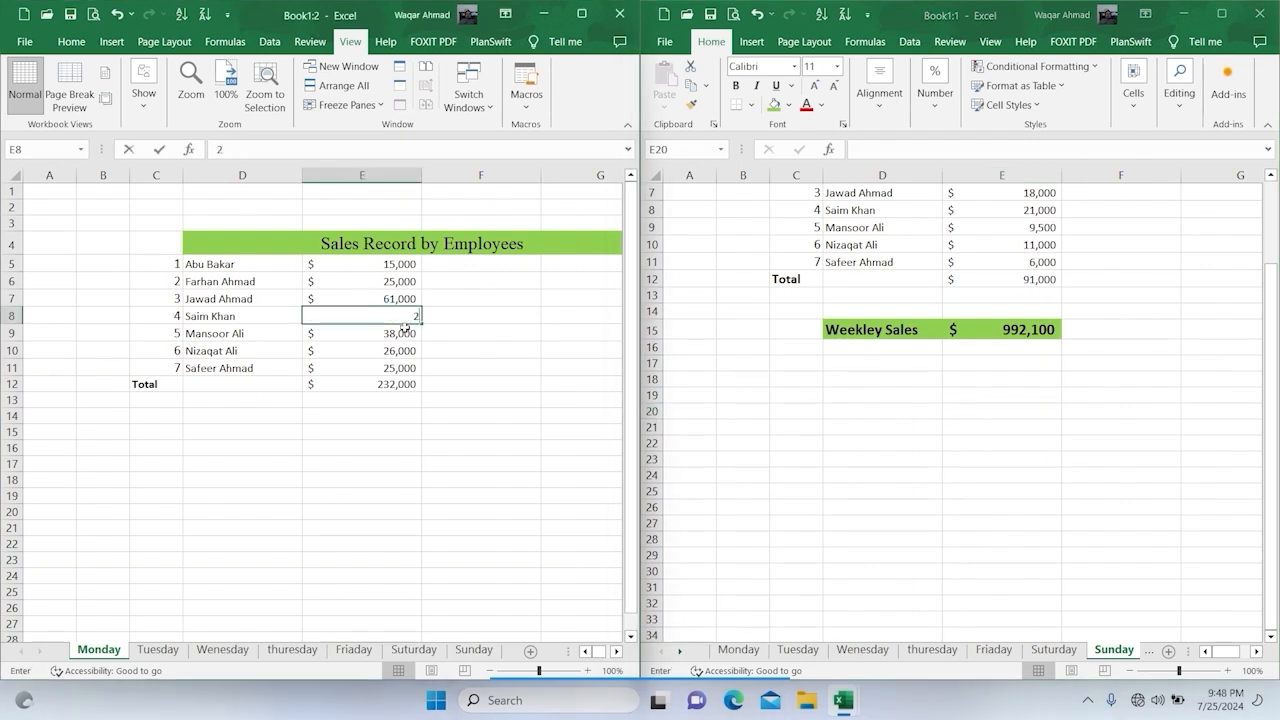
pyautogui.write('1000')
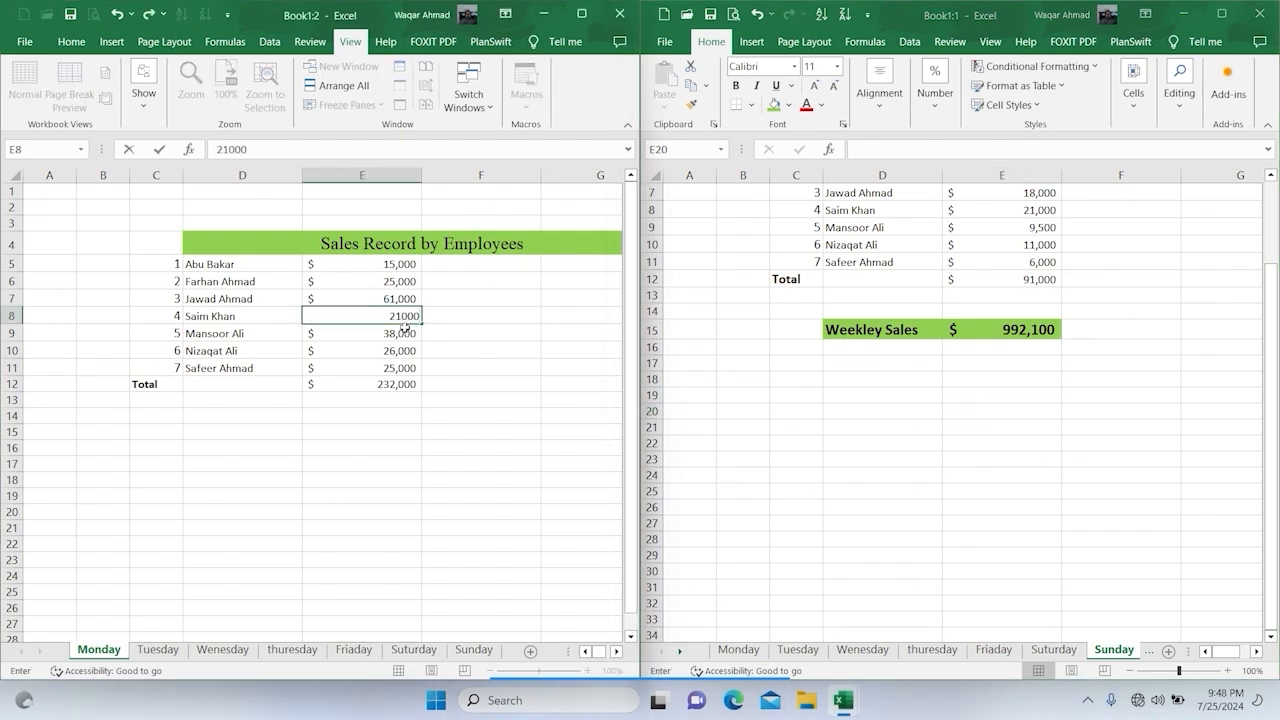
pyautogui.press('Return')
pyautogui.click(377, 365)
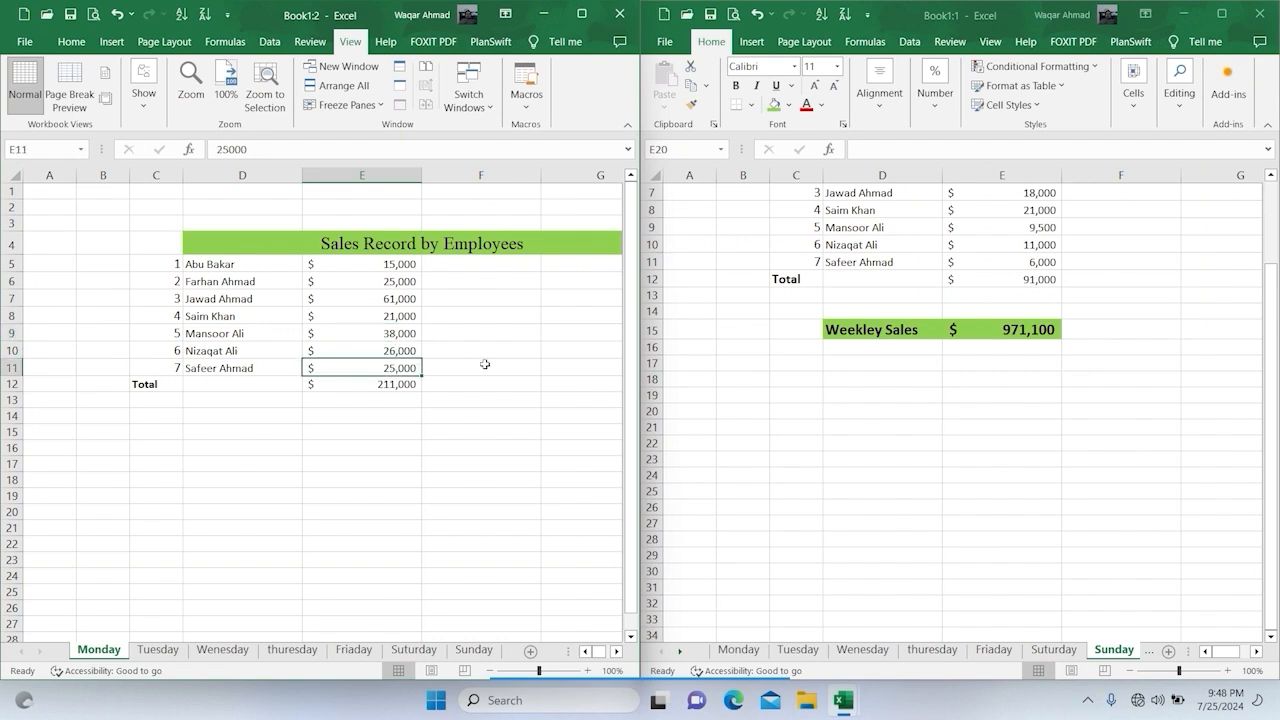
pyautogui.write('20,0')
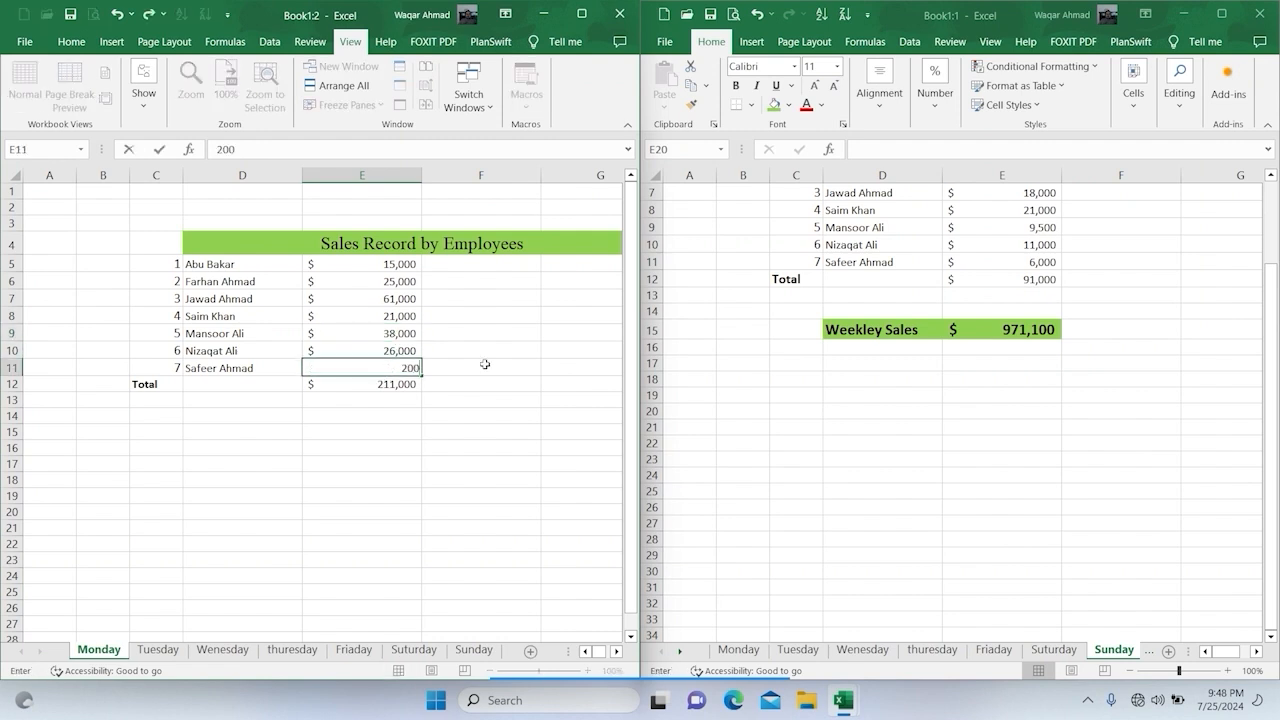
pyautogui.write('00')
pyautogui.press('Return')
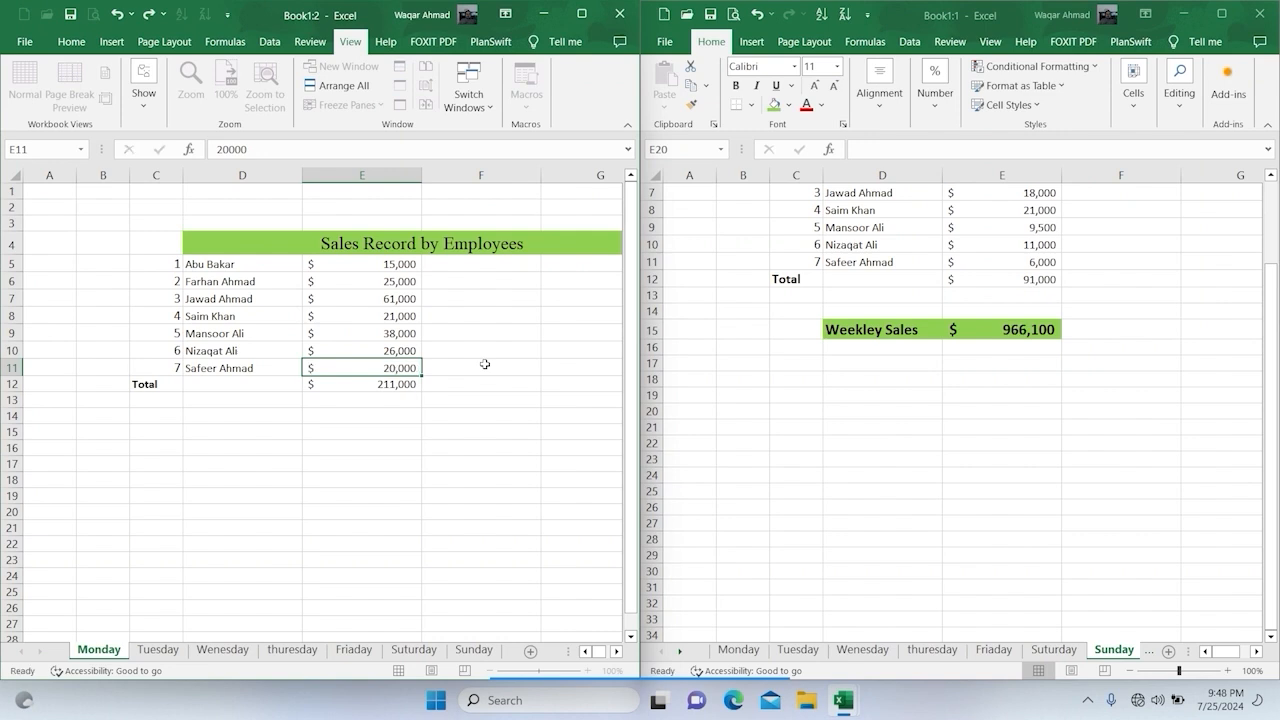
# Step: On the Tuesday sheet in Book1:2, set the fourth employee's sales in E8 to 6000
pyautogui.click(157, 649)
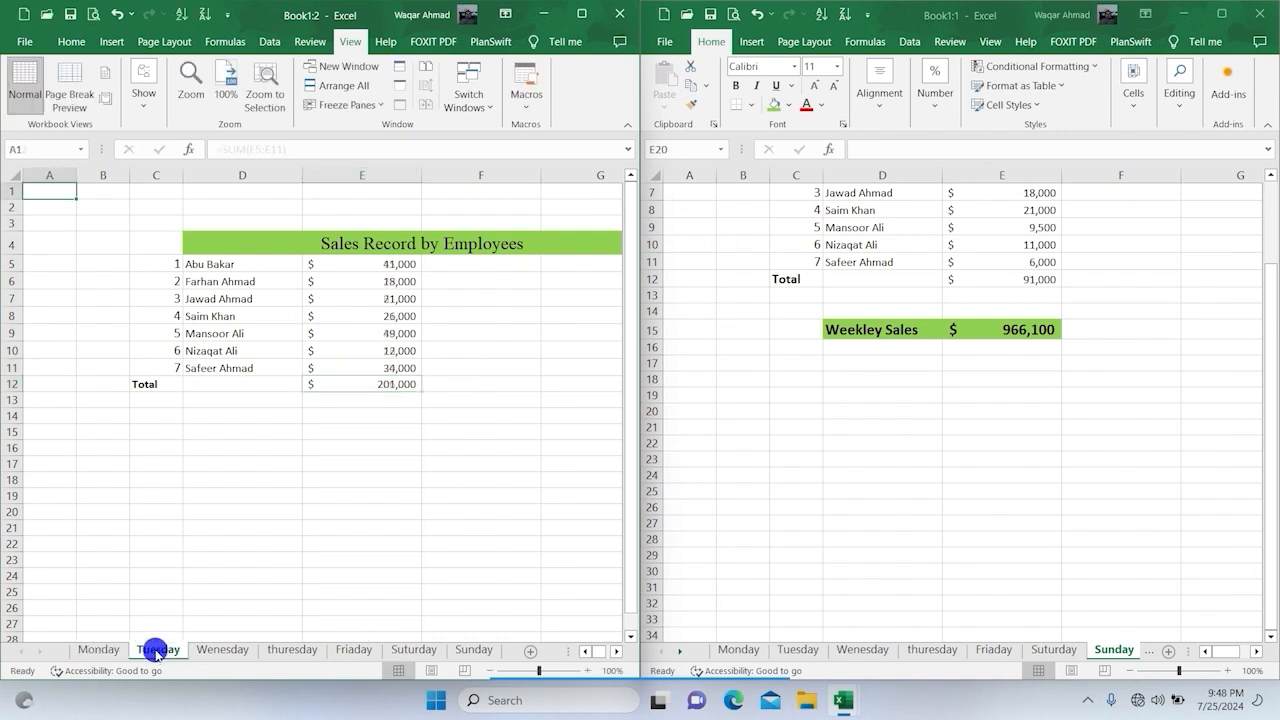
pyautogui.click(385, 313)
pyautogui.write('6000')
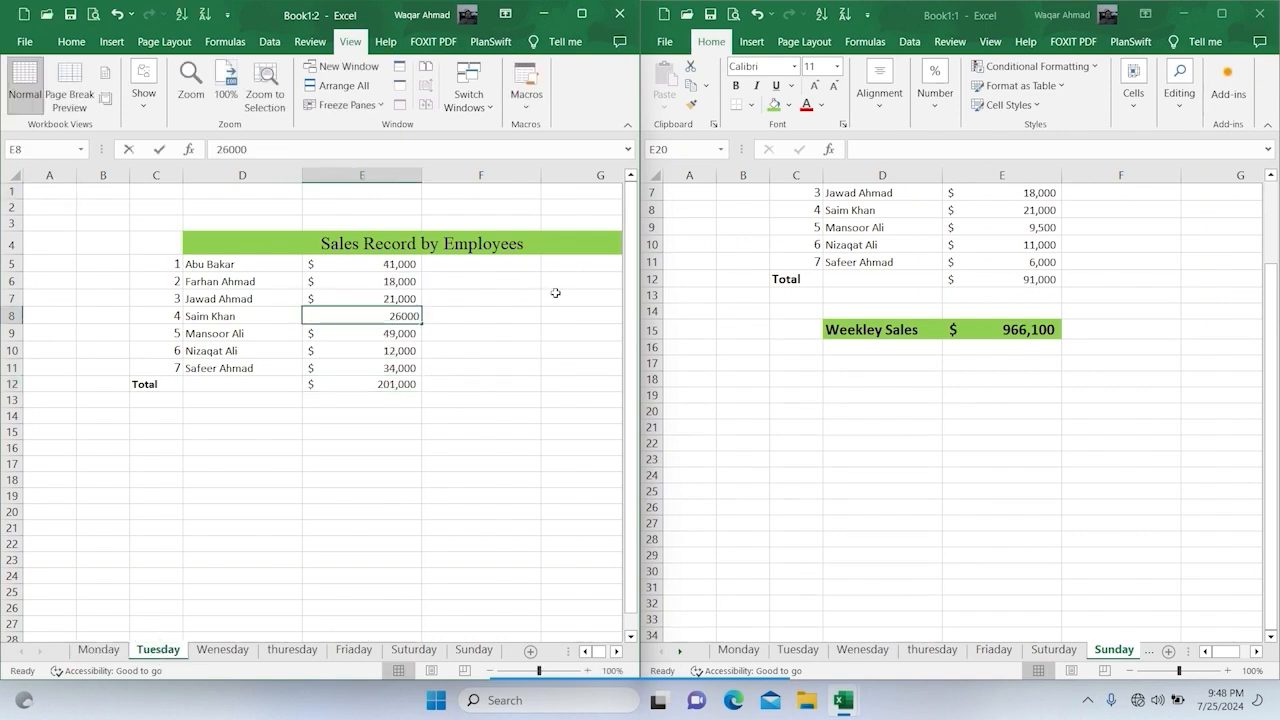
pyautogui.press('Return')
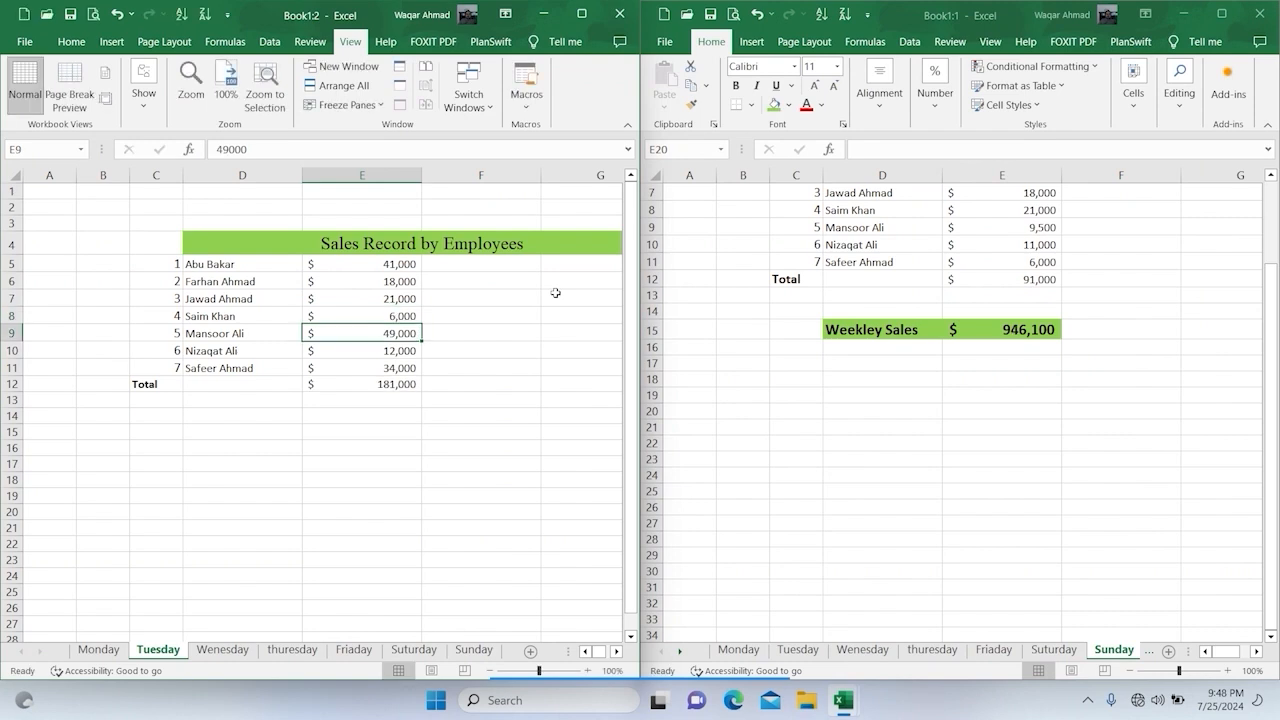
# Step: On the Tuesday sheet, set the sales in E11 to 16000 and in E9 to 29000
pyautogui.click(371, 367)
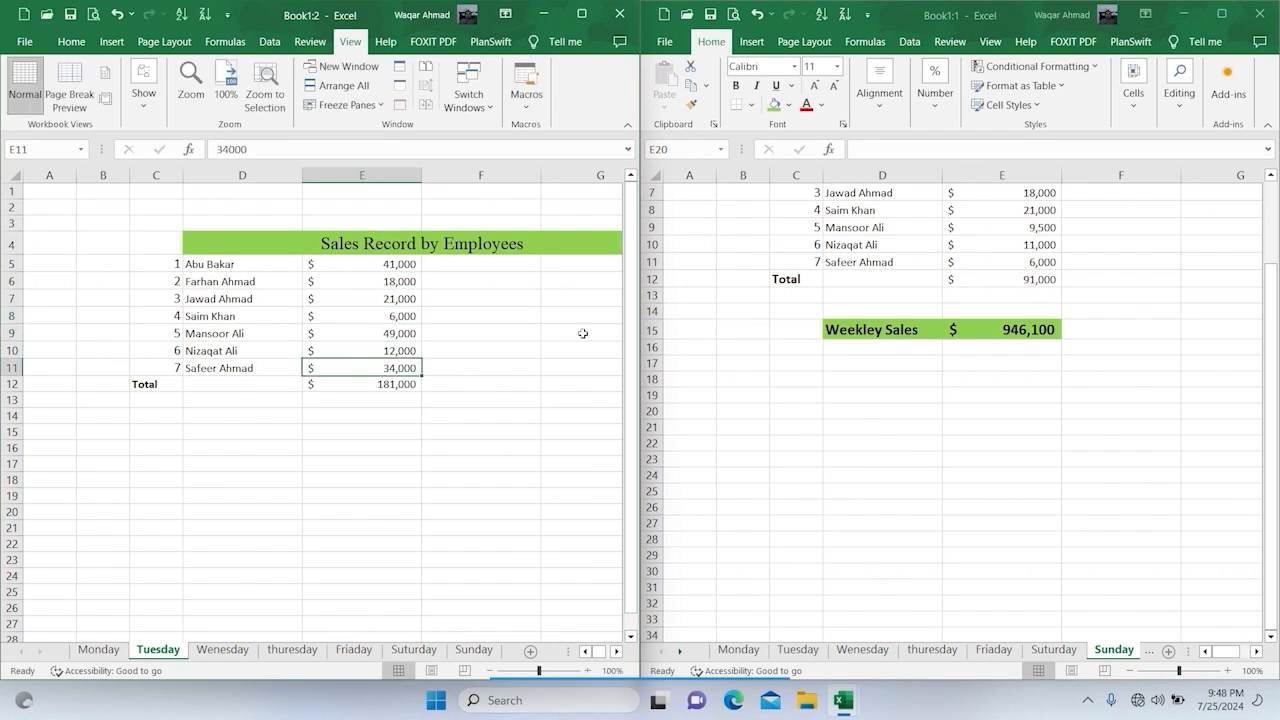
pyautogui.press('F2')
pyautogui.write('1')
pyautogui.write('6,000')
pyautogui.press('Return')
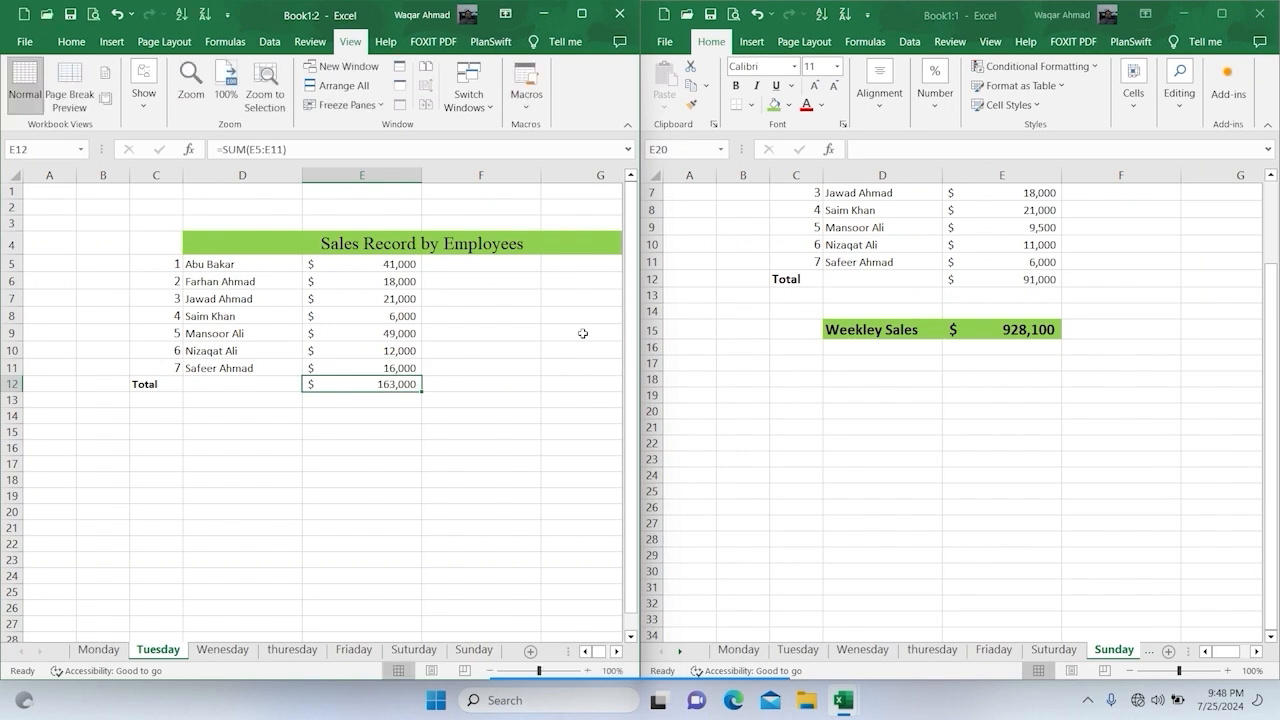
pyautogui.click(363, 333)
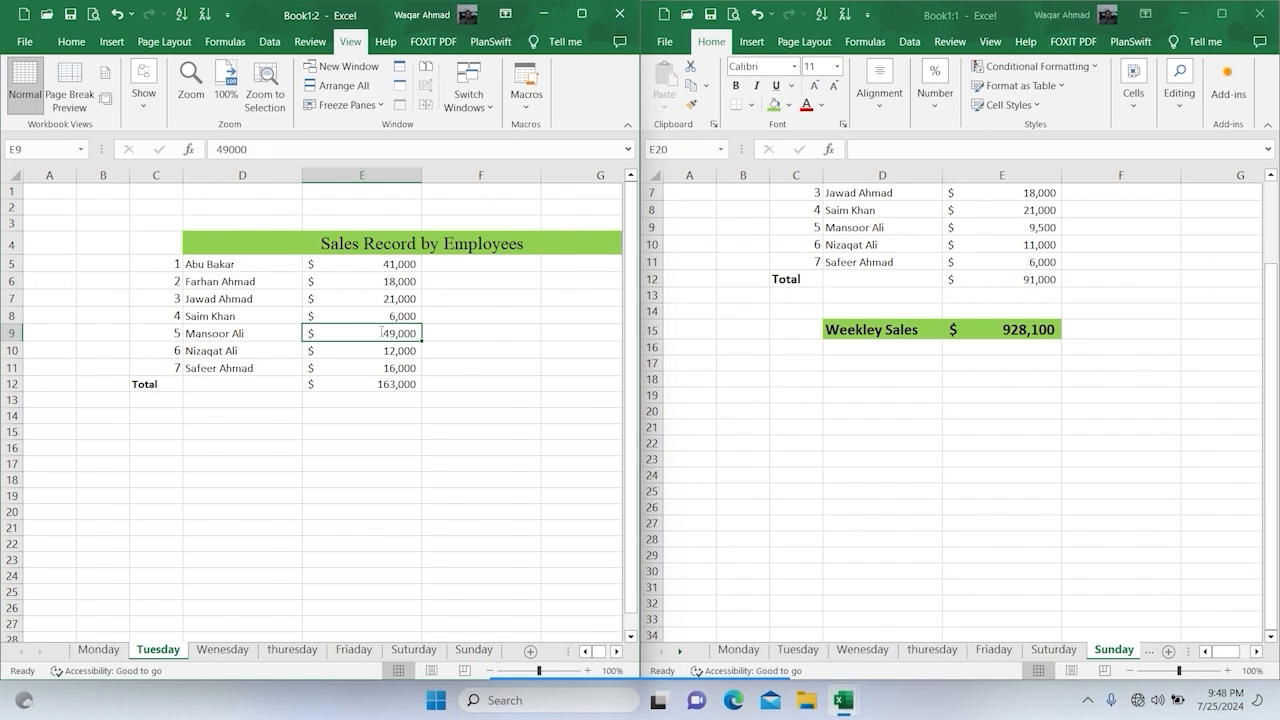
pyautogui.write('29000')
pyautogui.press('Return')
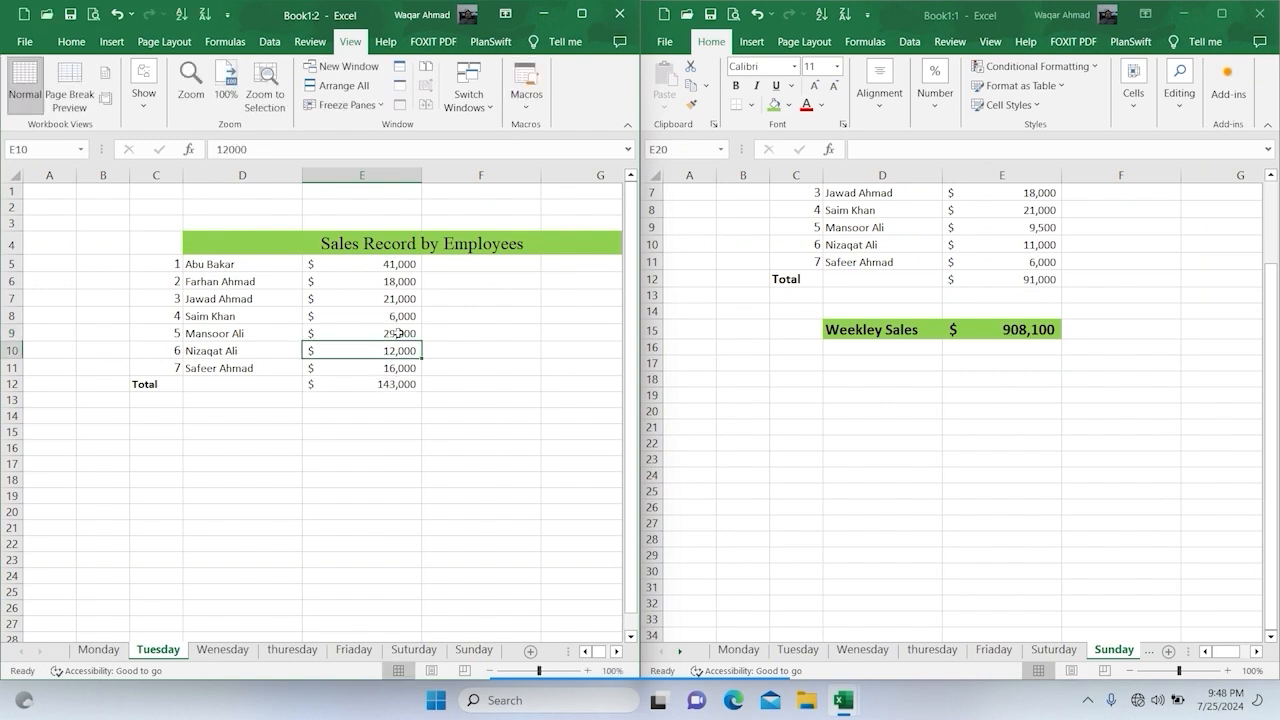
# Step: On the Wenesday sheet in Book1:2, set the fifth employee's sales in E9 to 17000
pyautogui.click(221, 649)
pyautogui.click(398, 340)
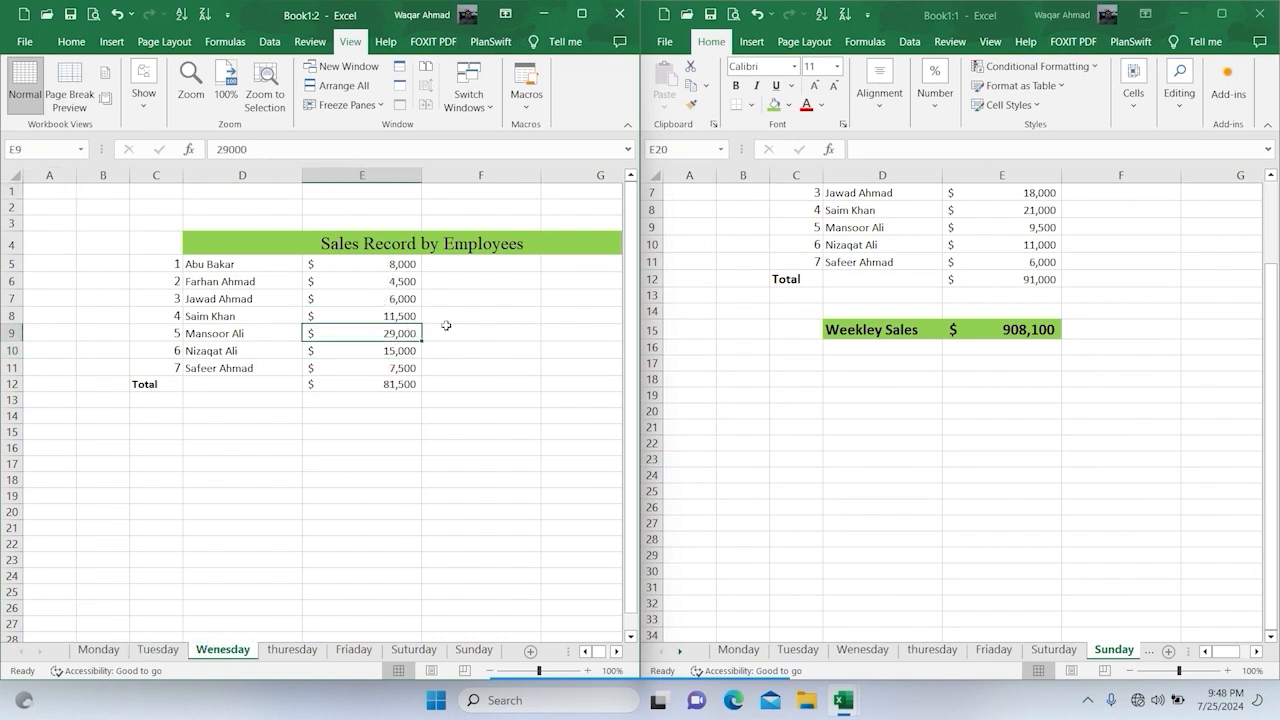
pyautogui.write('17,000')
pyautogui.press('Return')
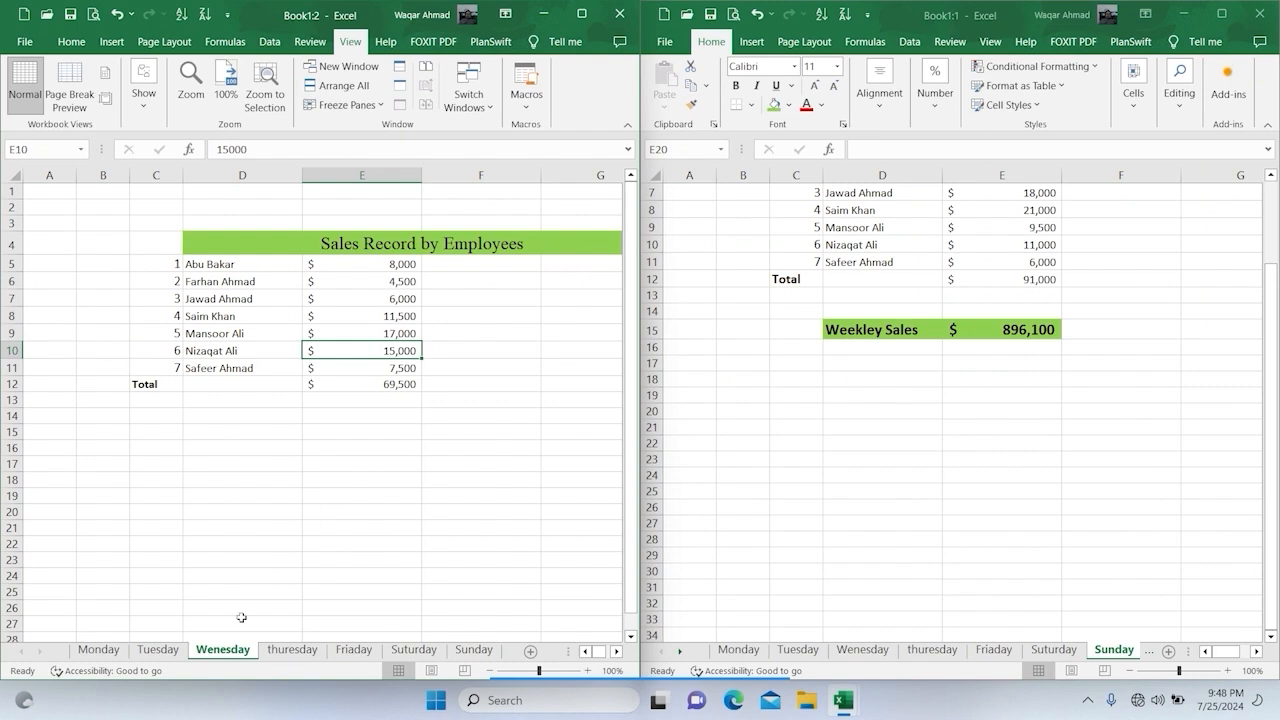
# Step: On the thuresday sheet in Book1:2, set the seventh employee's sales in E11 to 14500
pyautogui.click(293, 650)
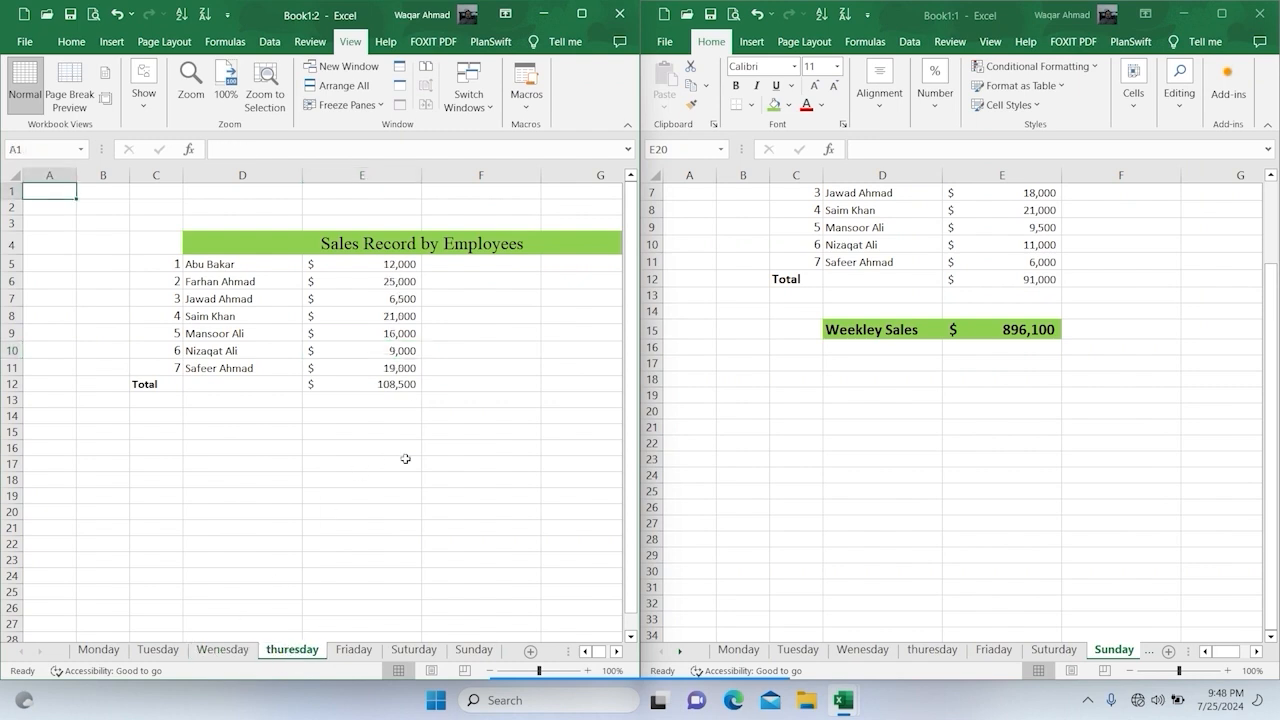
pyautogui.click(395, 366)
pyautogui.press('F2')
pyautogui.write('14,500')
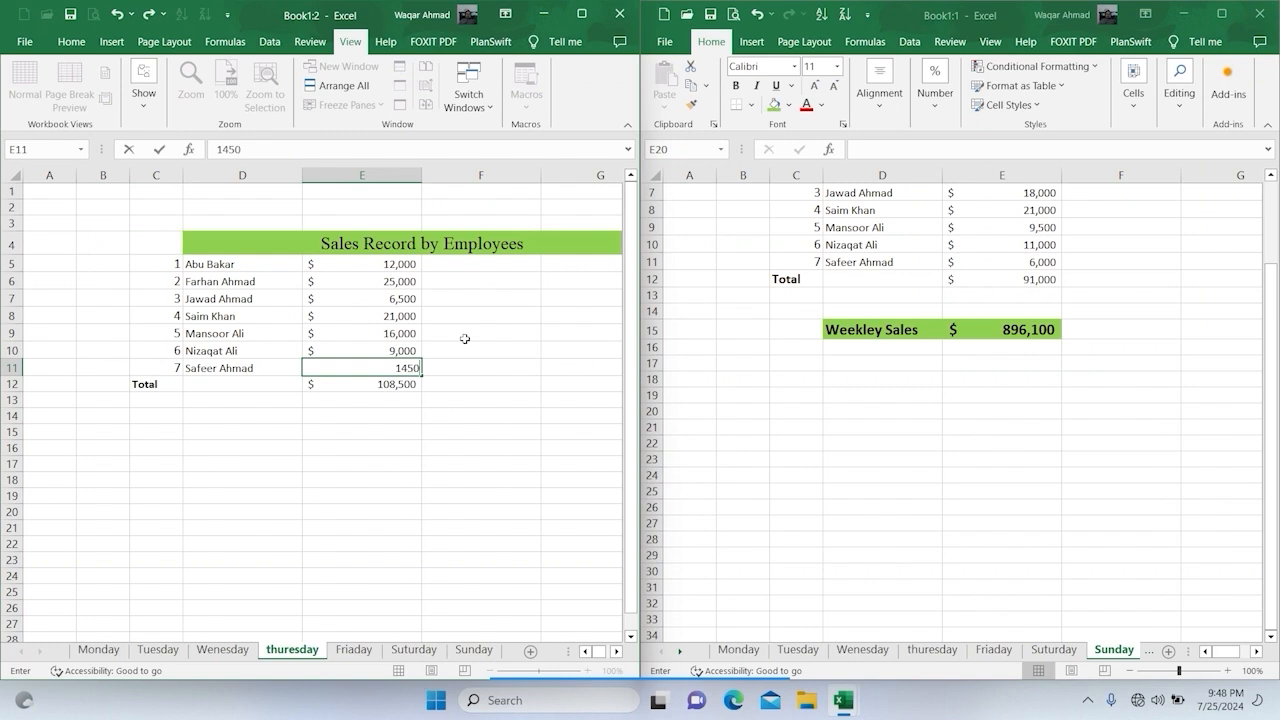
pyautogui.press('Return')
# Step: On the Friaday sheet in Book1:2, set the sales in E9 to 3000 and in E10 to 9000
pyautogui.click(349, 650)
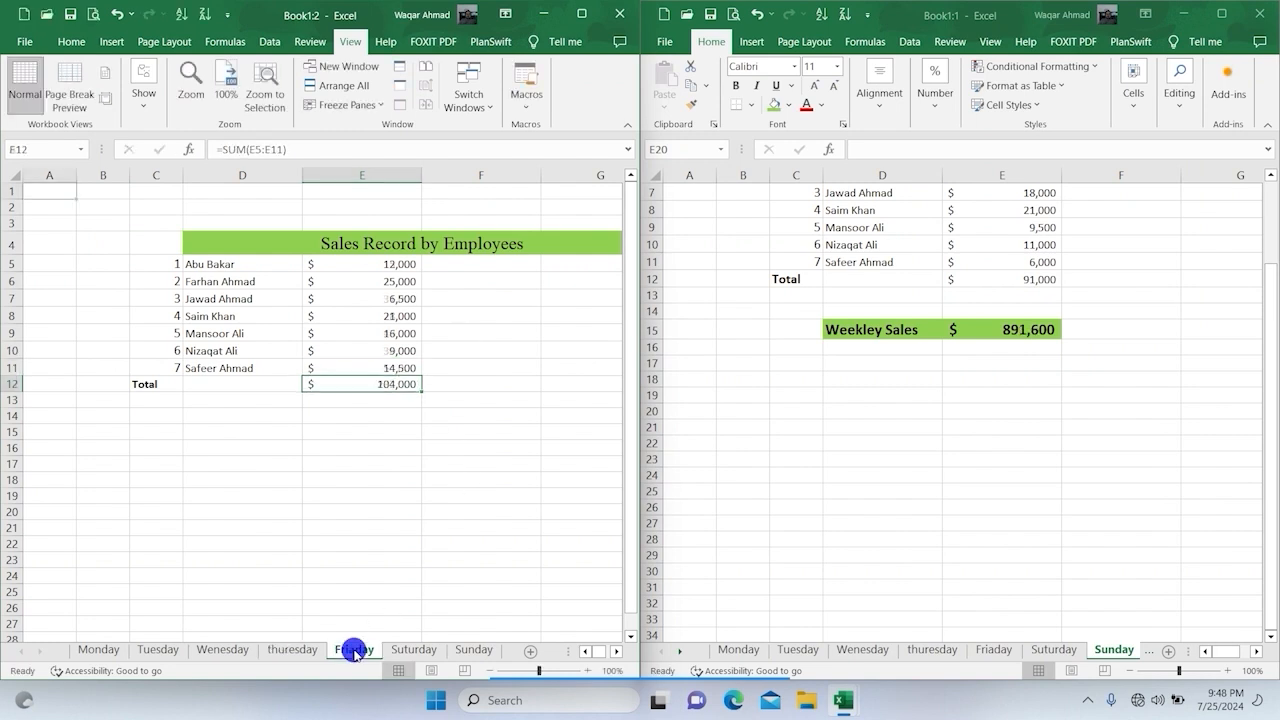
pyautogui.click(414, 337)
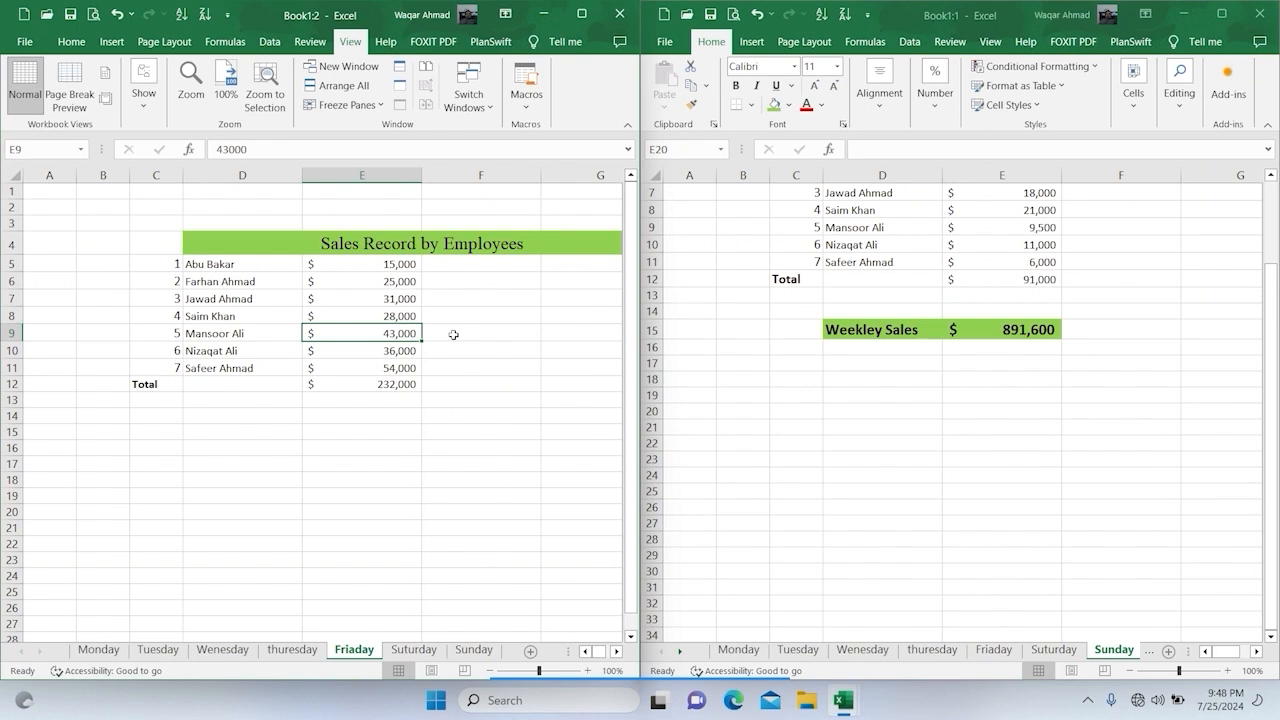
pyautogui.write('3,')
pyautogui.write('000')
pyautogui.press('Return')
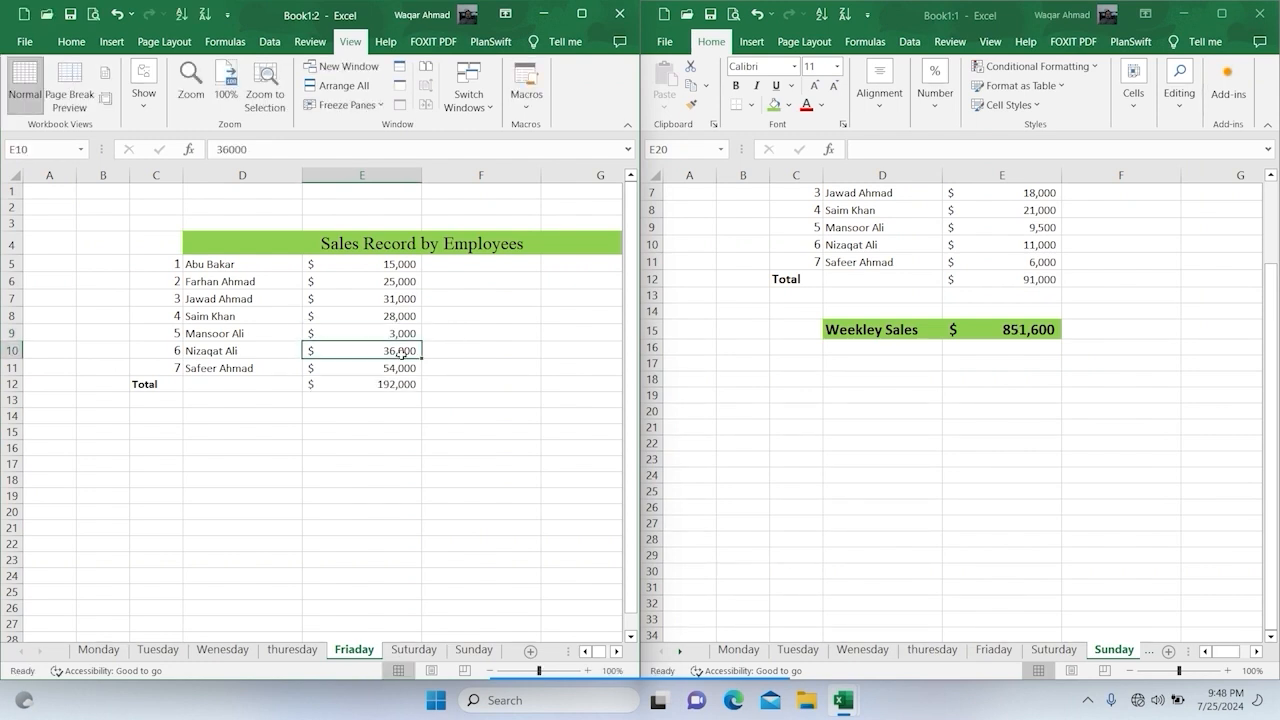
pyautogui.write('9')
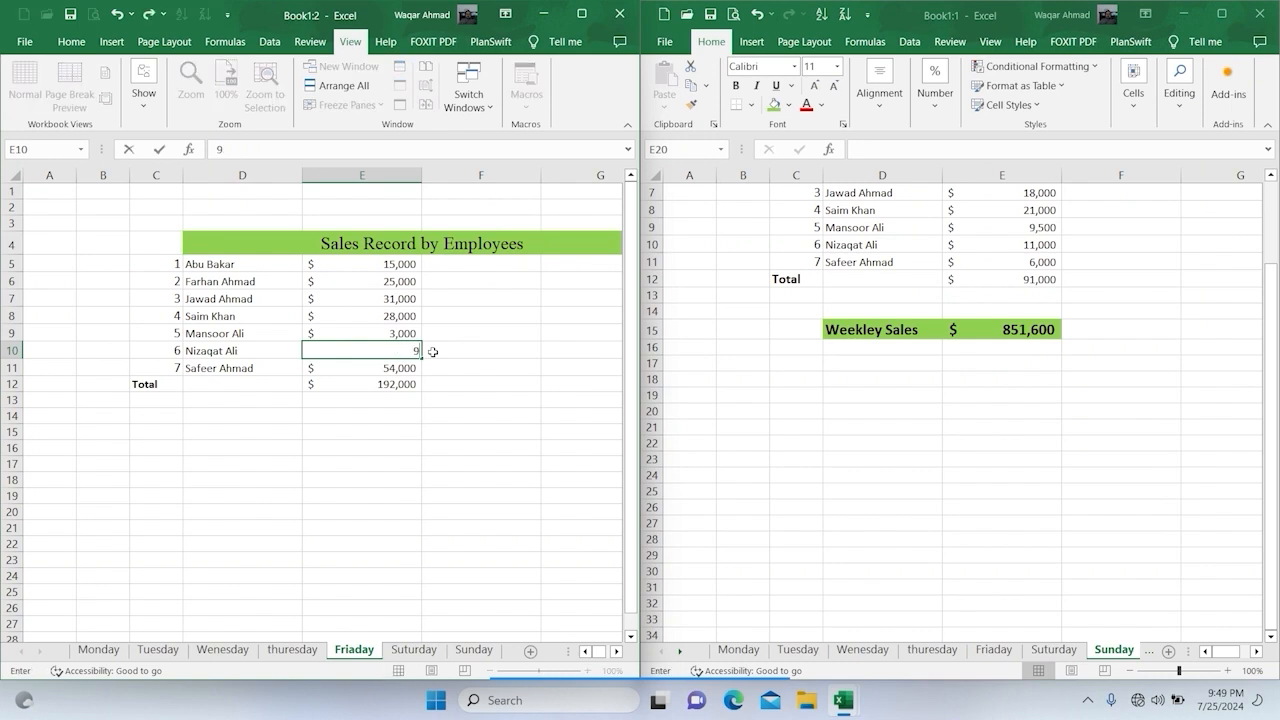
pyautogui.write('000')
pyautogui.press('Return')
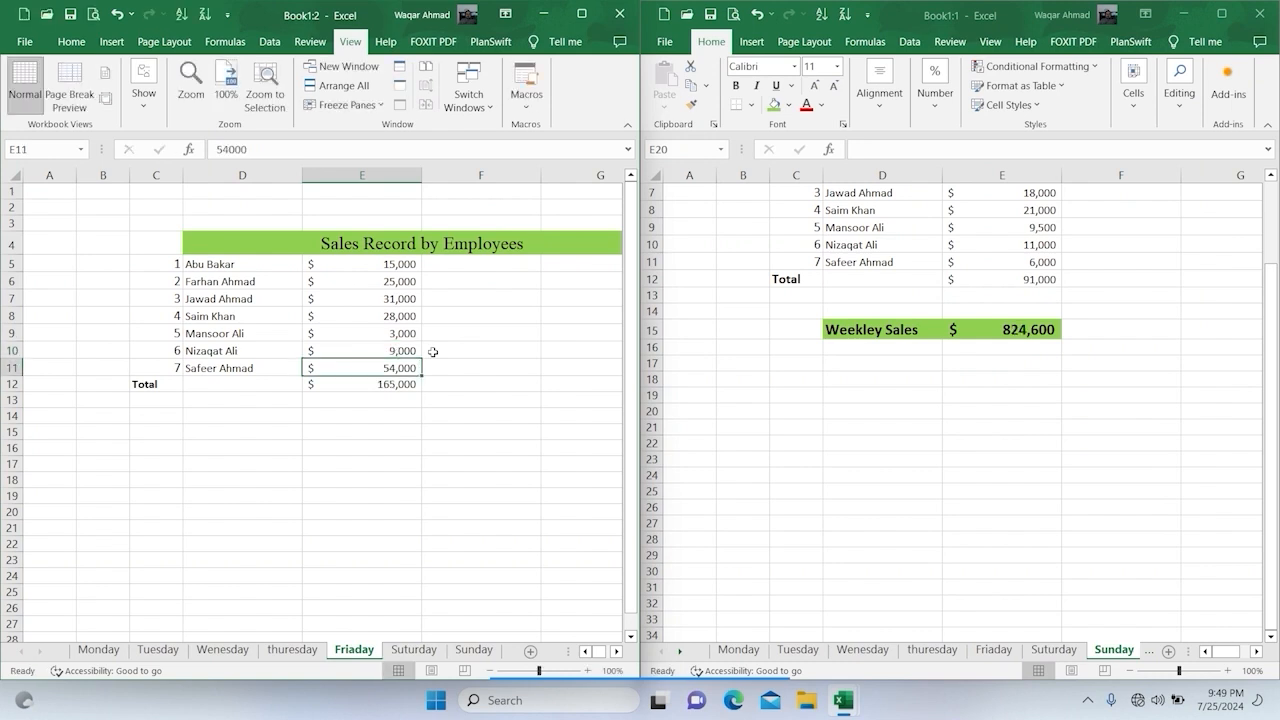
# Step: Set the seventh employee's sales in E11 of the Friaday sheet to 45000
pyautogui.write('45000')
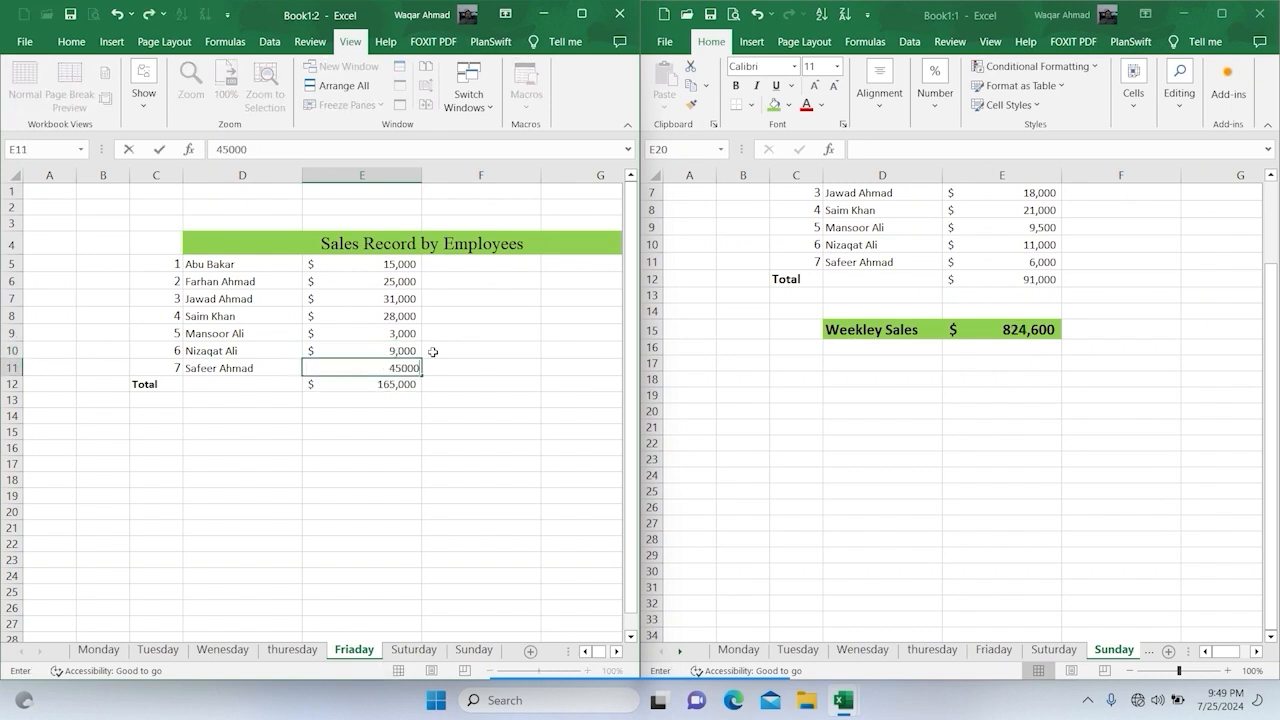
pyautogui.press('Return')
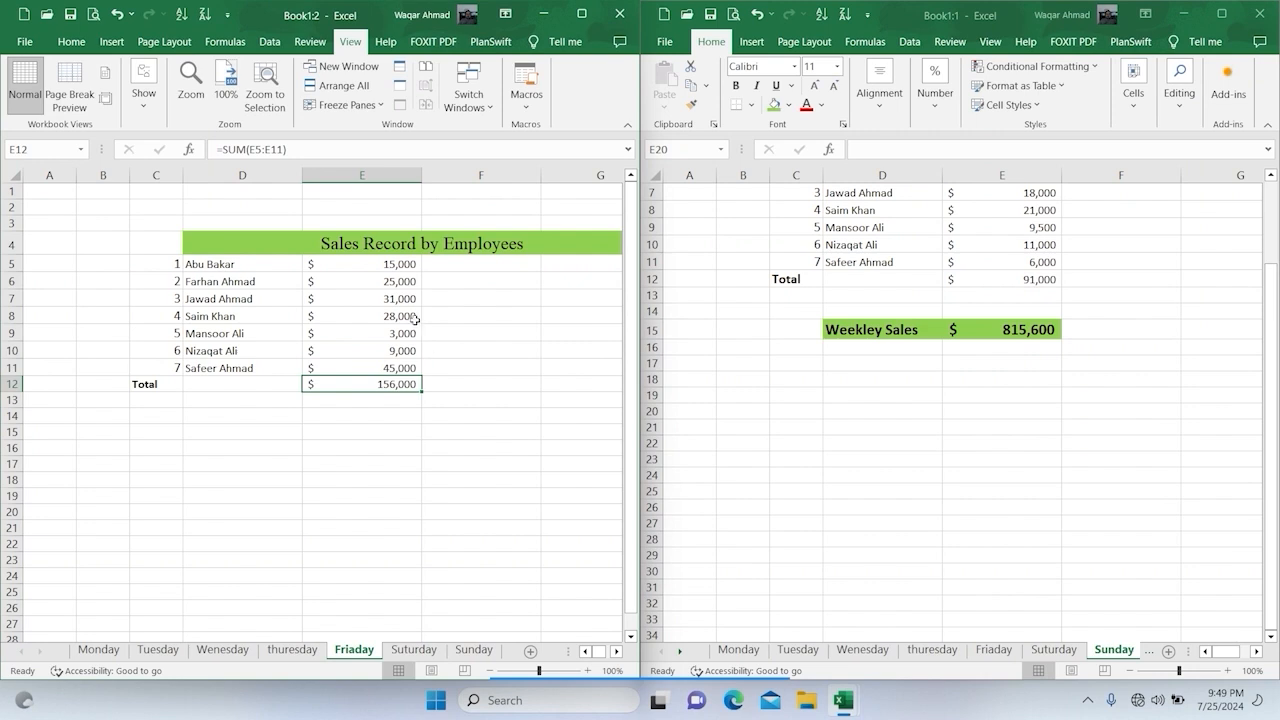
# Step: On the Suturday sheet in Book1:2, set the sales in E6 to 3000 and in E5 to 5000
pyautogui.click(413, 649)
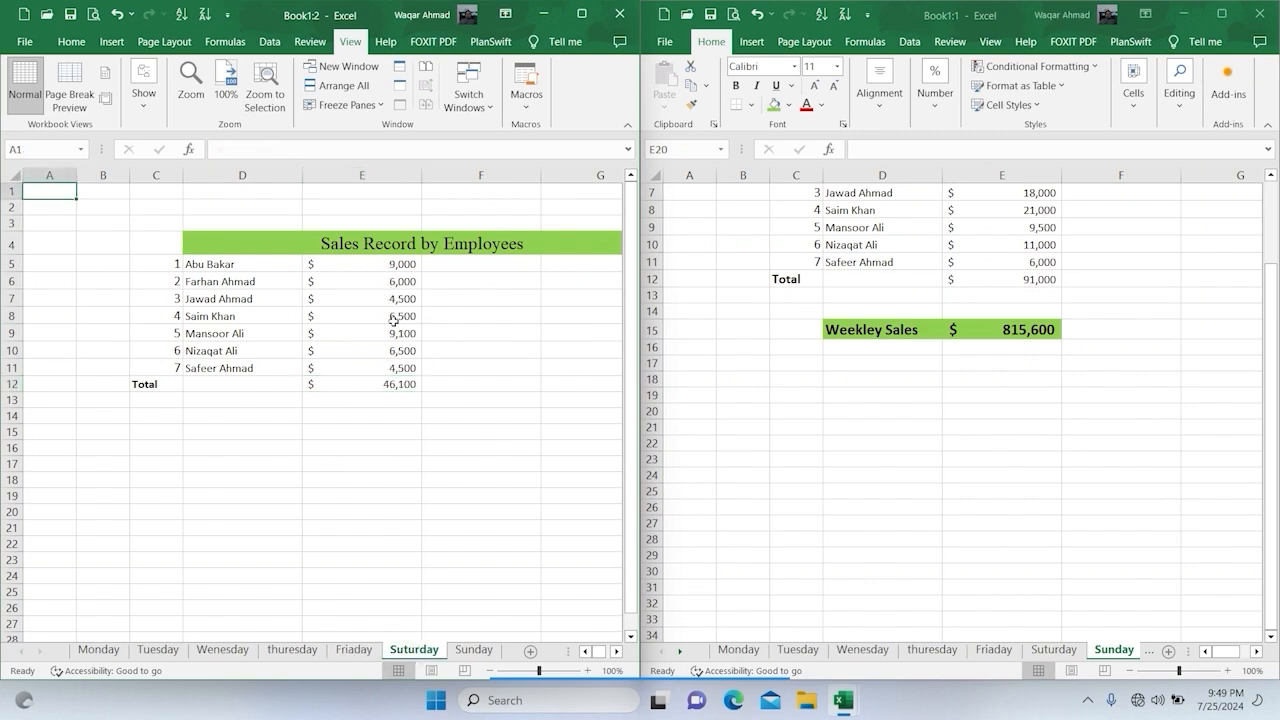
pyautogui.click(407, 281)
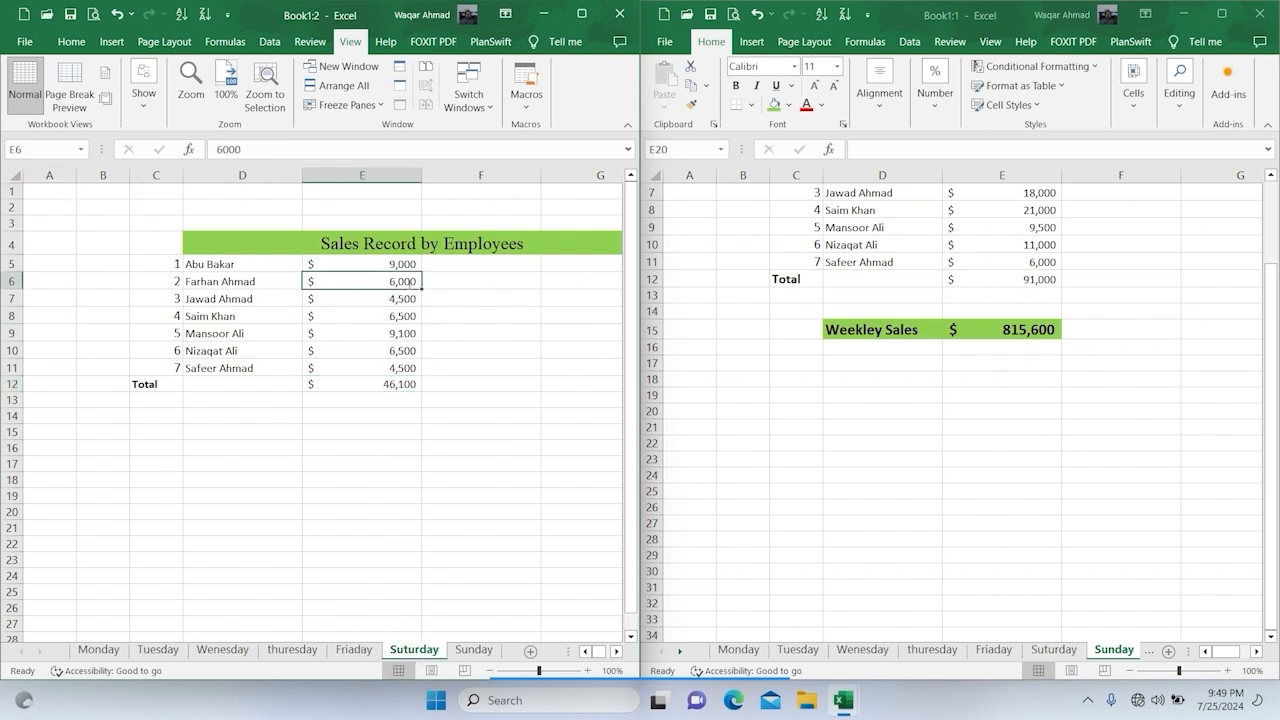
pyautogui.write('3,000')
pyautogui.press('Return')
pyautogui.click(417, 263)
pyautogui.write('5000')
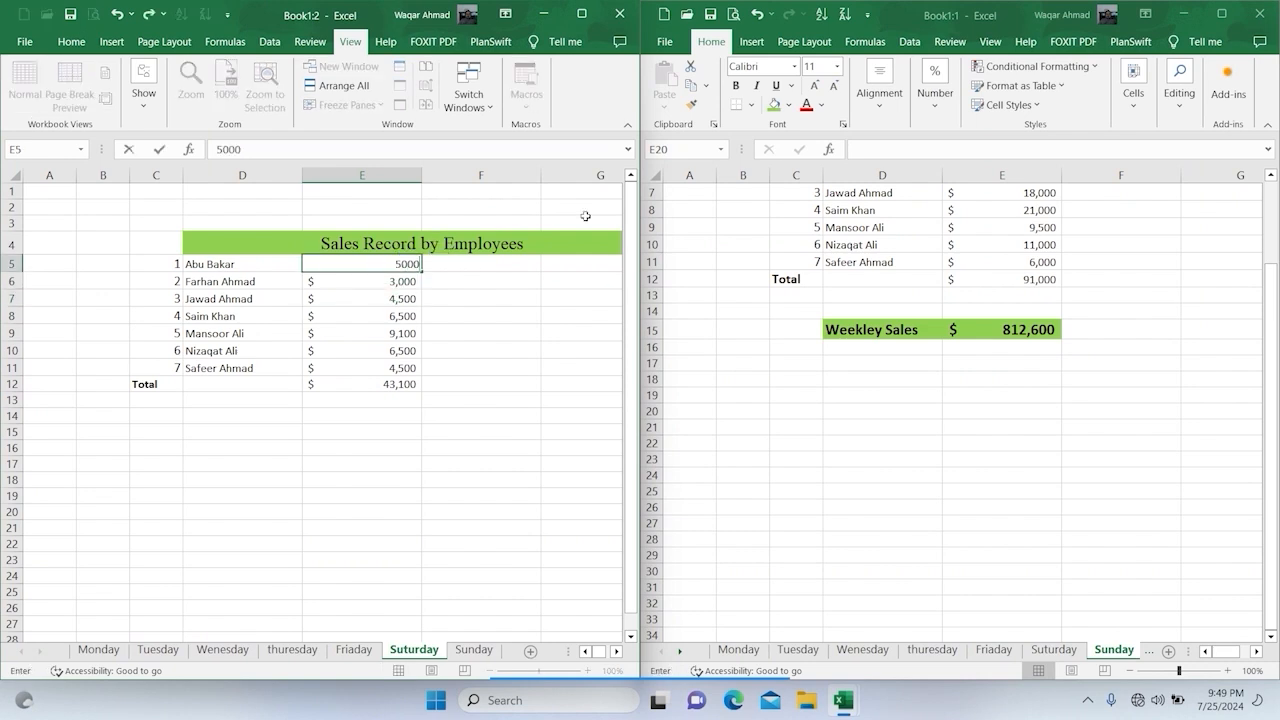
pyautogui.press('Return')
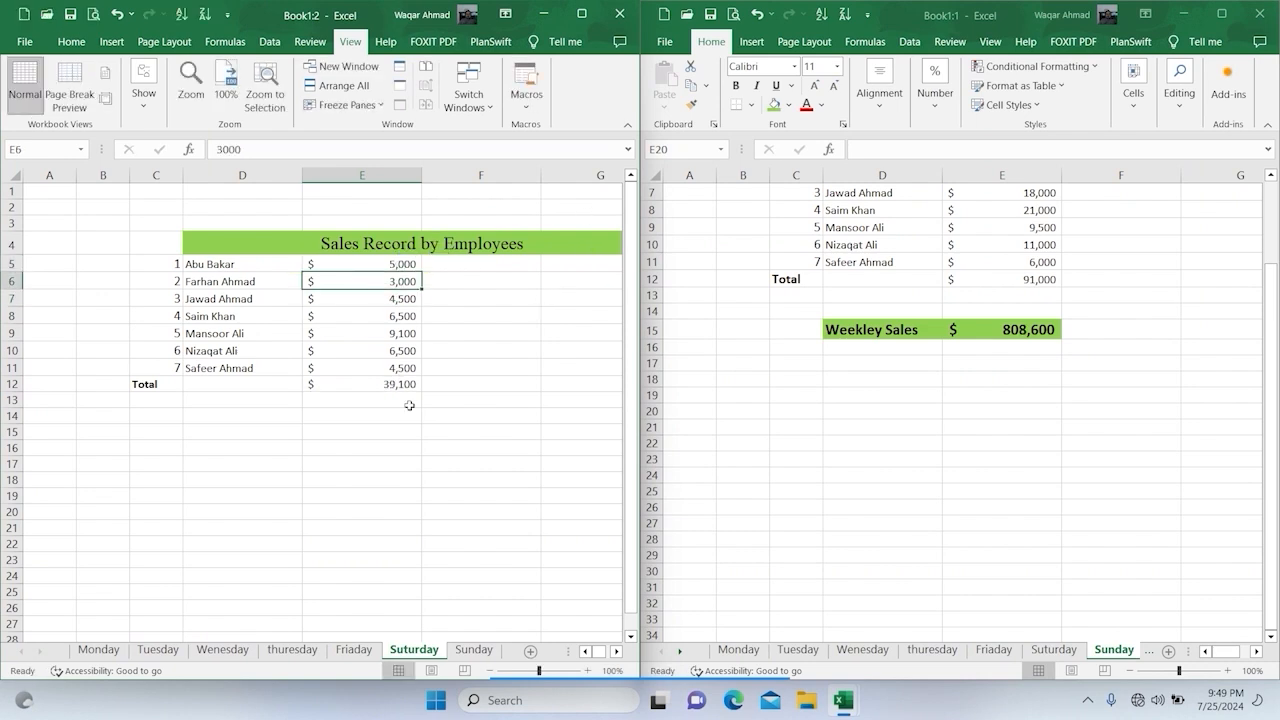
# Step: On the Sunday sheet in Book1:2, set the first employee's sales in E5 to 3000
pyautogui.click(472, 648)
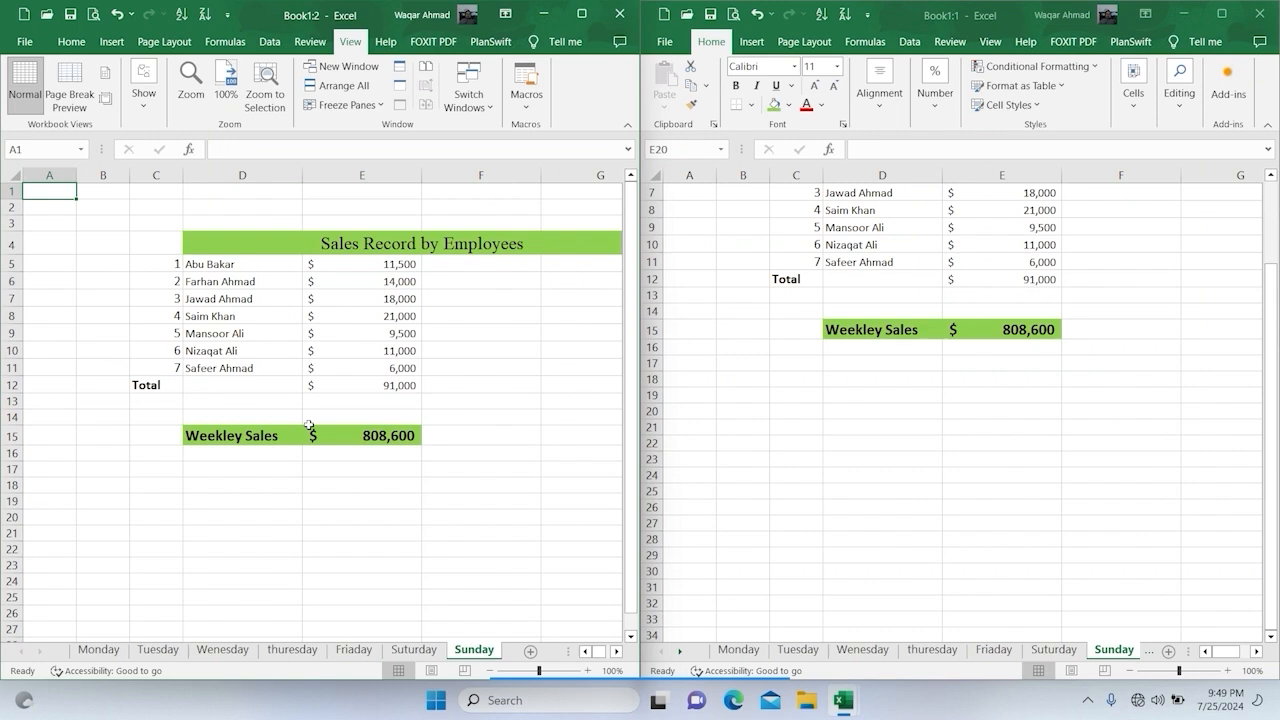
pyautogui.click(387, 266)
pyautogui.press('F2')
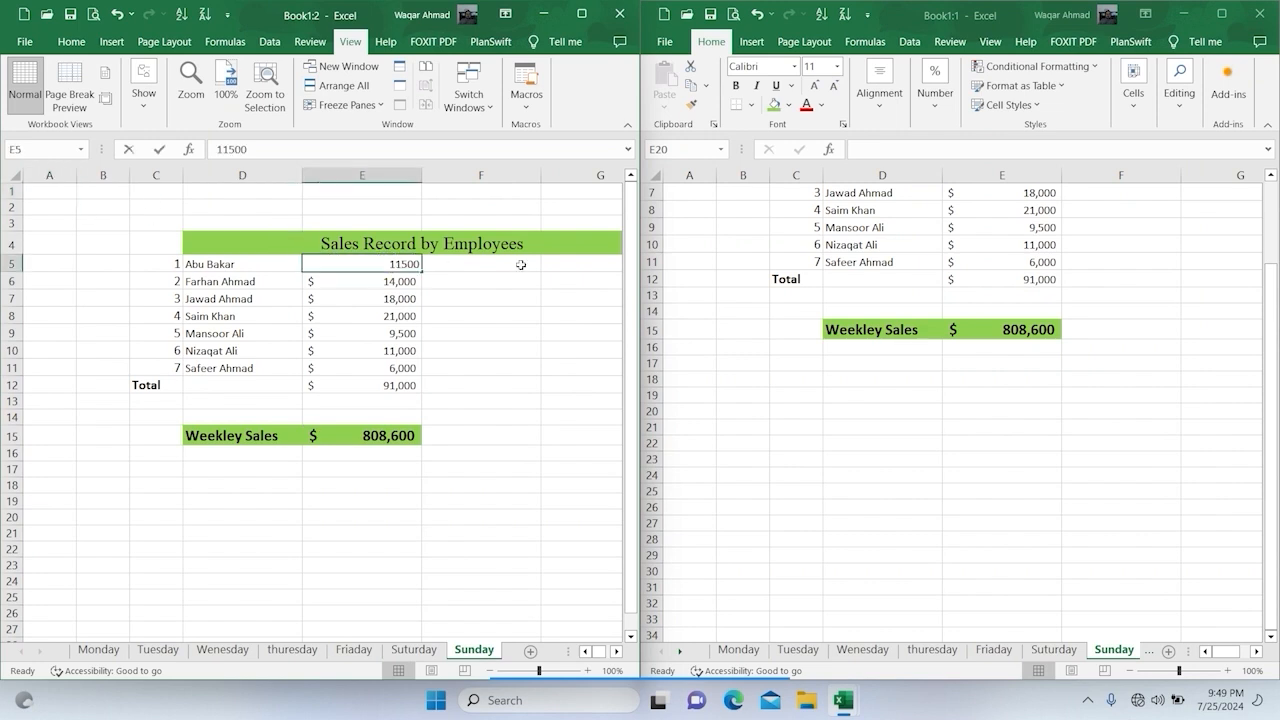
pyautogui.press('BackSpace')
pyautogui.press('BackSpace')
pyautogui.press('BackSpace')
pyautogui.press('BackSpace')
pyautogui.press('BackSpace')
pyautogui.write('3000')
pyautogui.press('Return')
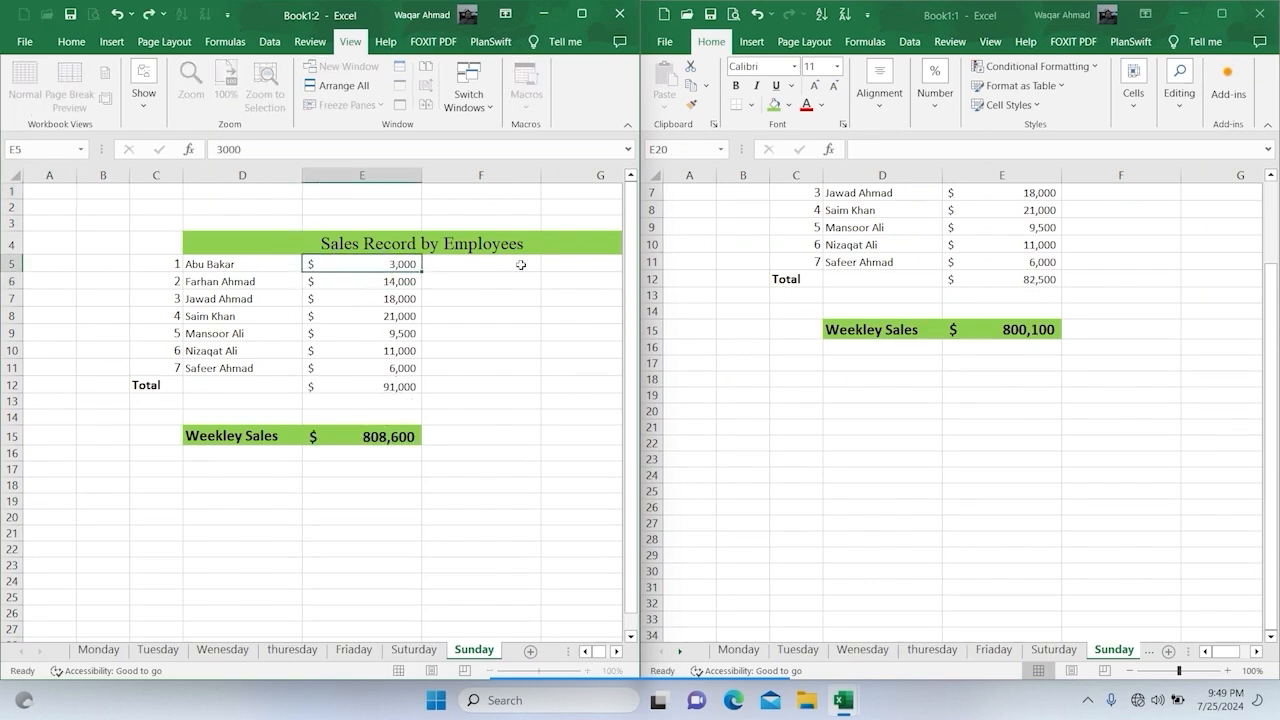
# Step: On the Sunday sheet, set the sales in E6 to 8000 and in E7 to 13000
pyautogui.press('F2')
pyautogui.write('8000')
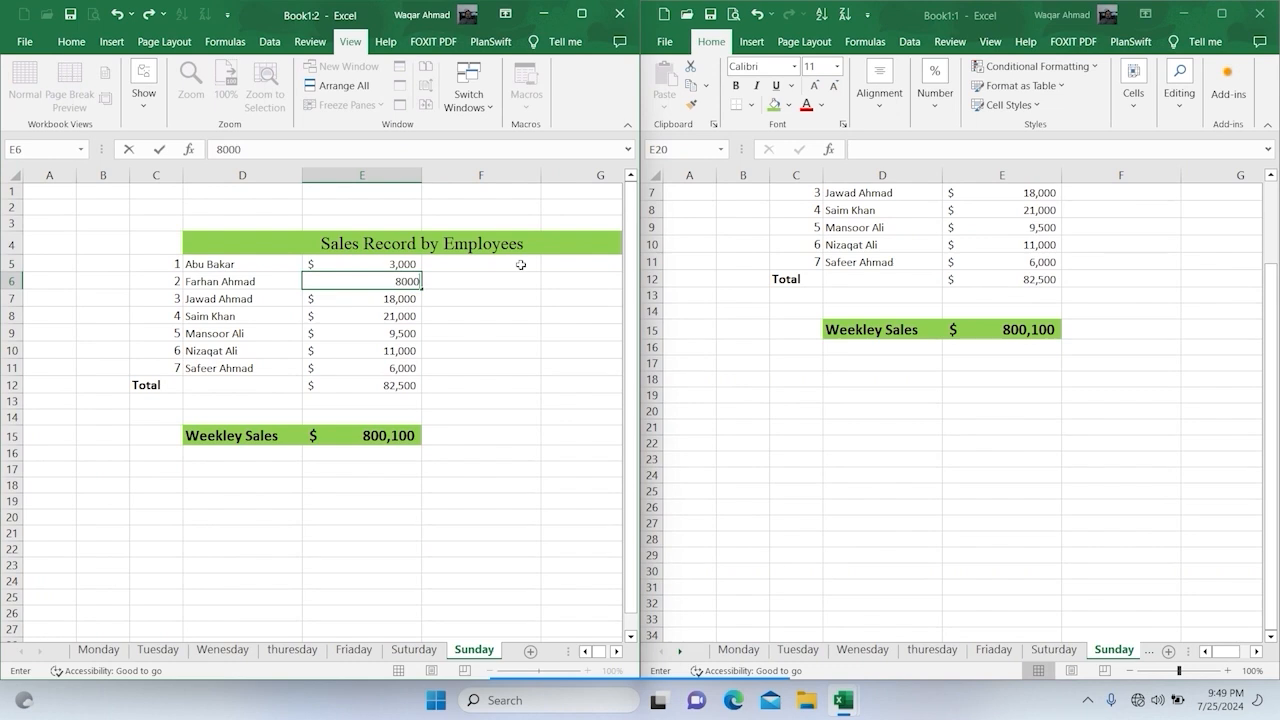
pyautogui.press('Return')
pyautogui.press('F2')
pyautogui.write('13,000')
pyautogui.press('Return')
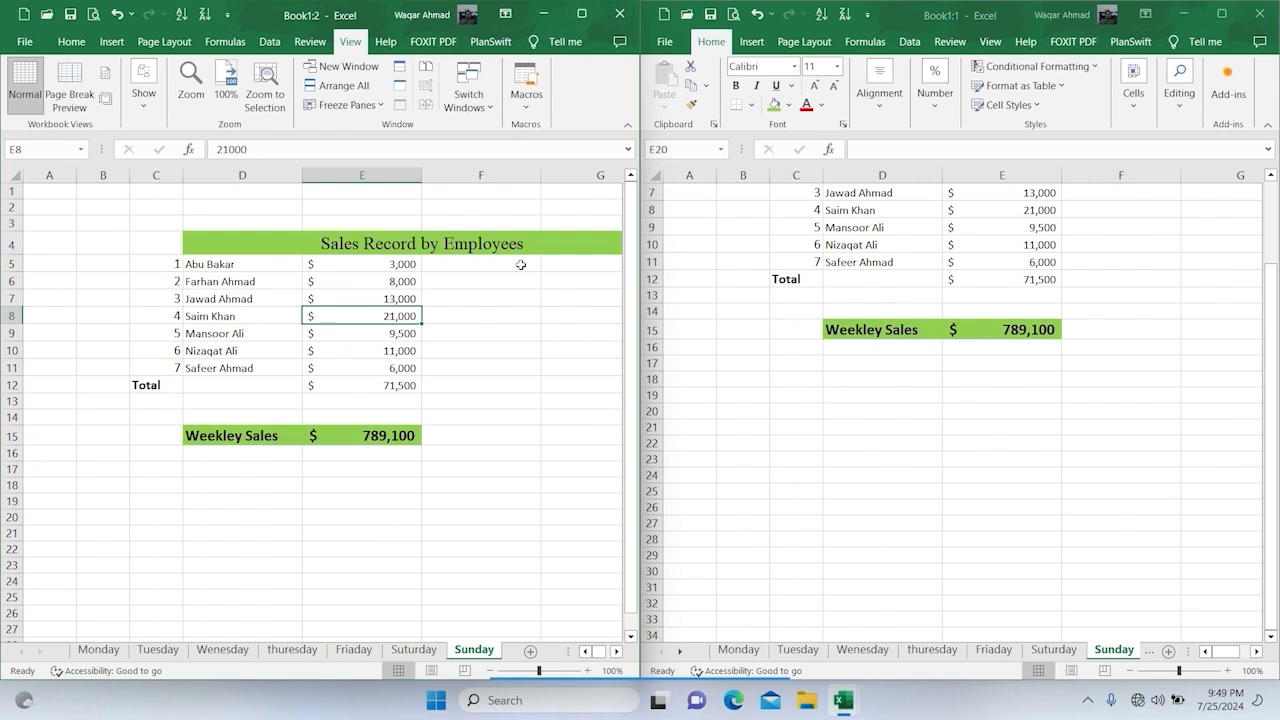
# Step: On the Sunday sheet, set the sales in E8 to 16000 and in E10 to 8000
pyautogui.write('16000')
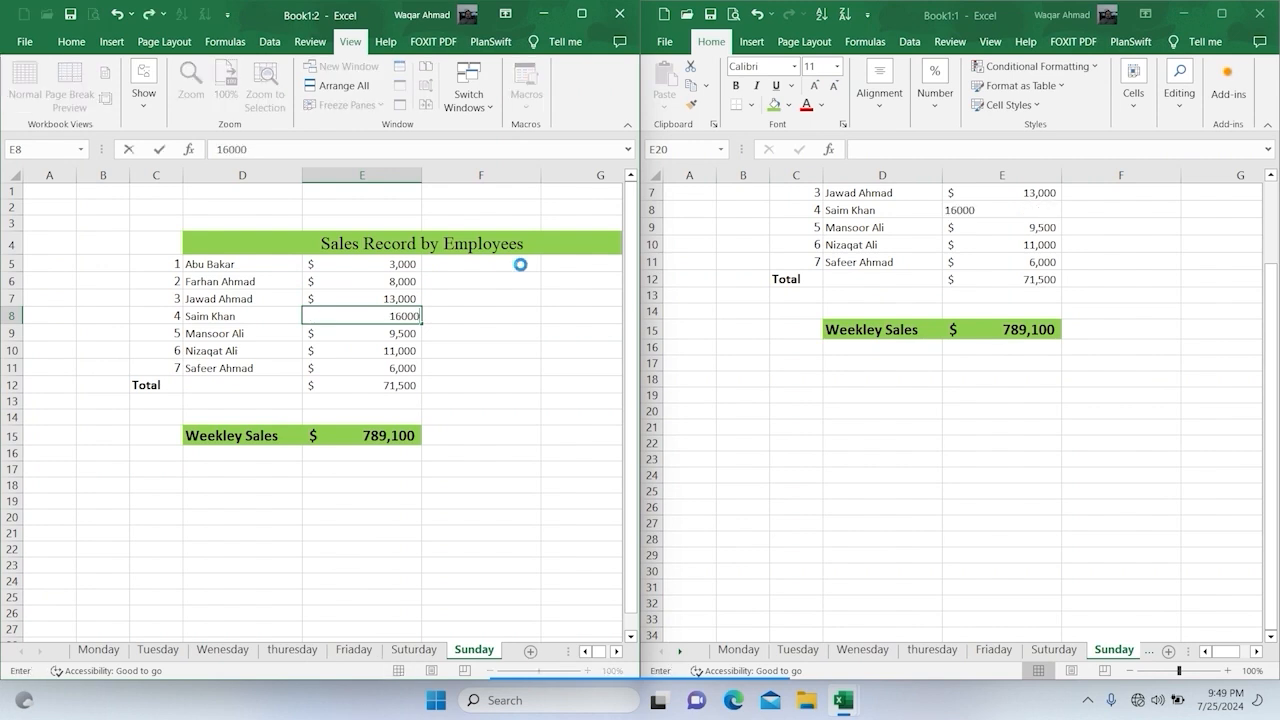
pyautogui.press('Return')
pyautogui.press('Down')
pyautogui.press('F2')
pyautogui.press('Escape')
pyautogui.press('Up')
pyautogui.write('8000')
pyautogui.press('Return')
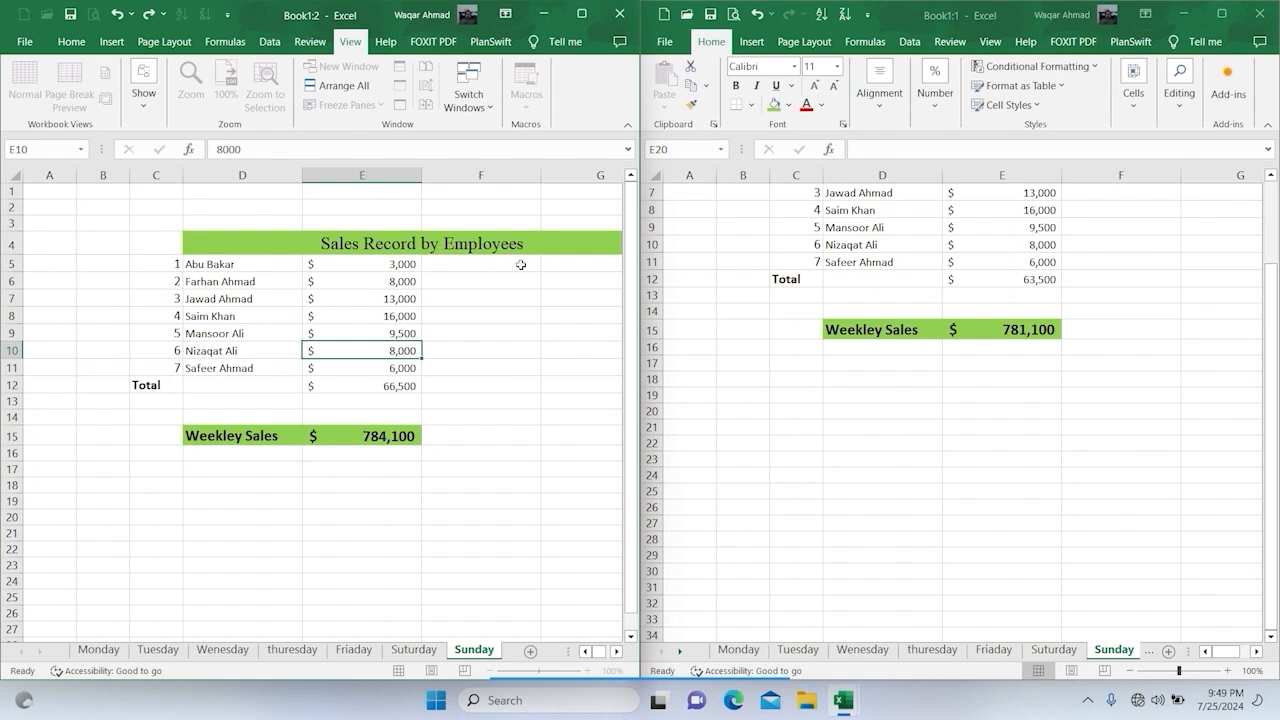